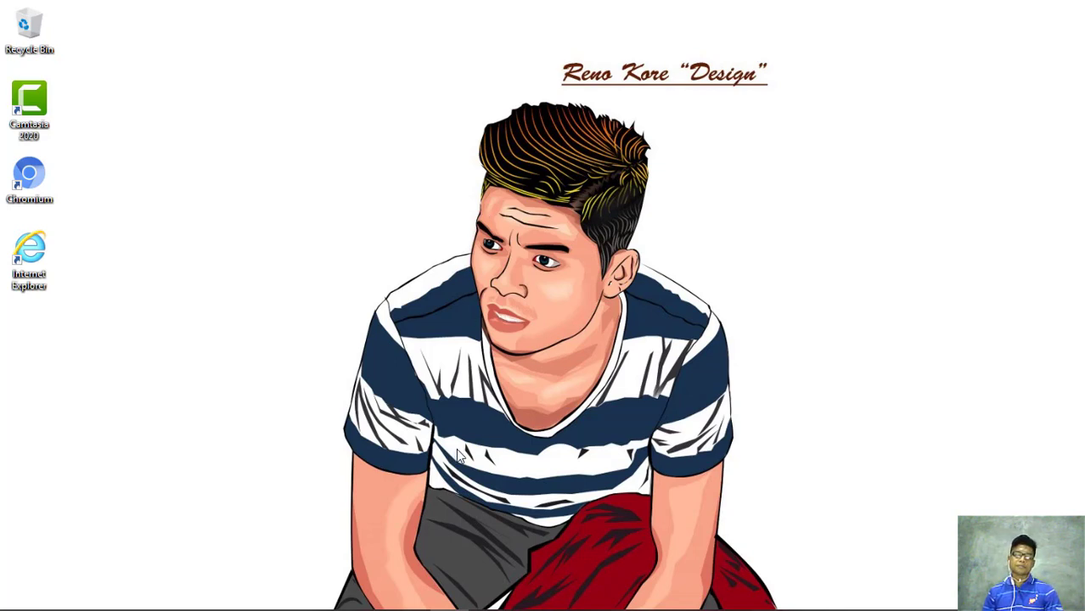
Switch from the desktop back to the Chromium window showing indexadmin.php
mouse_move(270, 598)
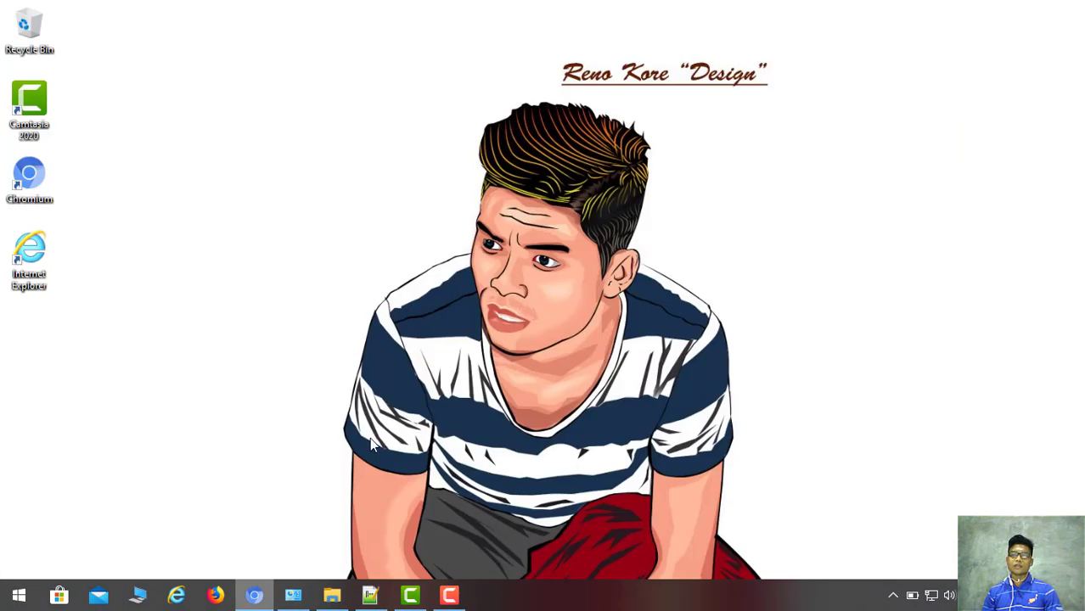
key("alt+Tab")
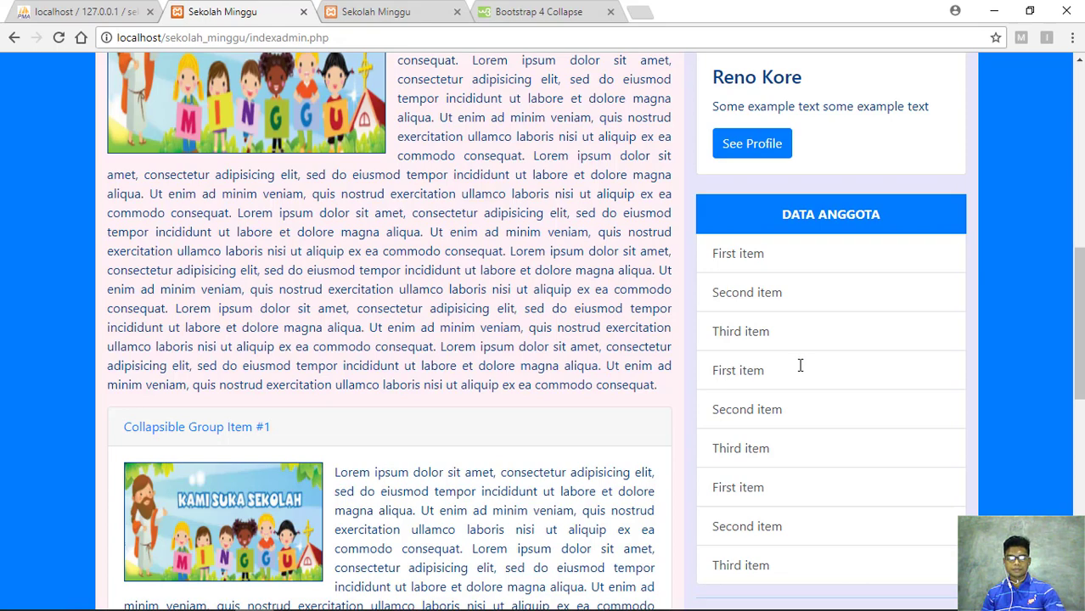
Reload indexadmin.php and scroll down through the page to the footer
key("Return")
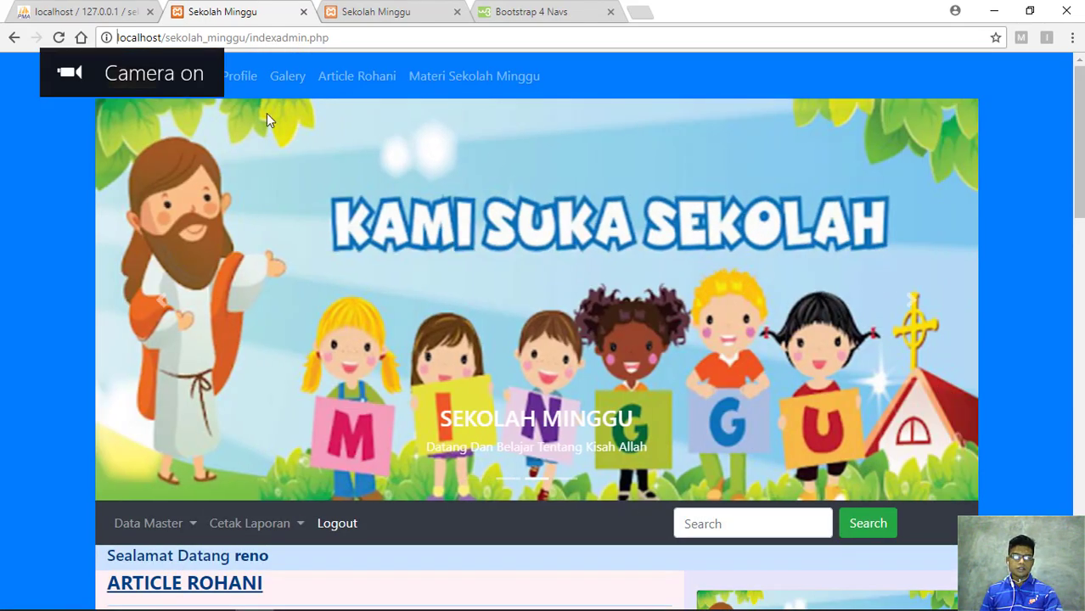
scroll(465, 240, "down", 10)
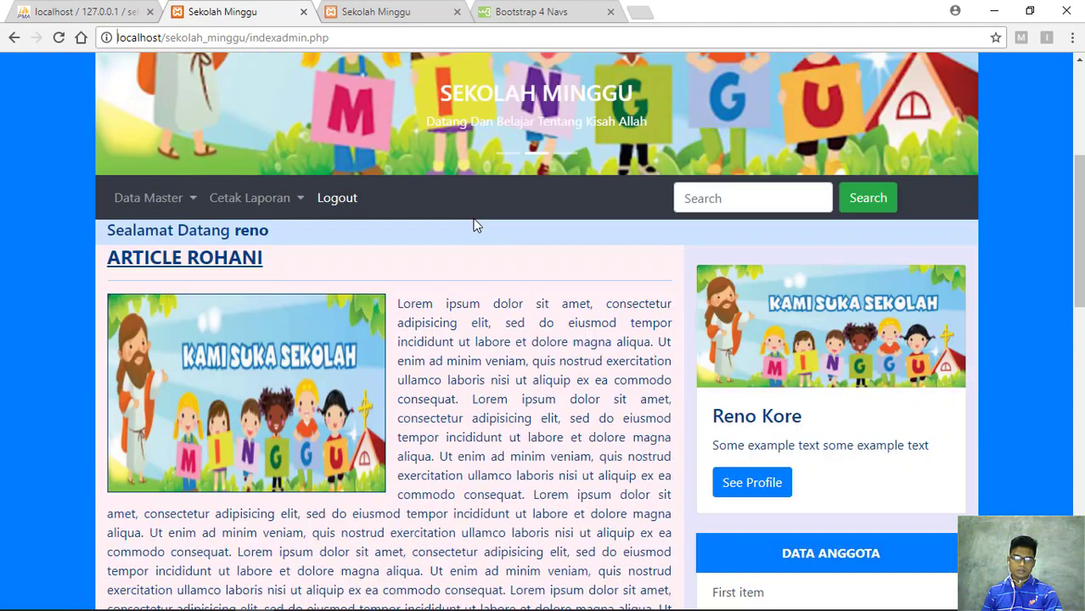
scroll(435, 284, "down", 5)
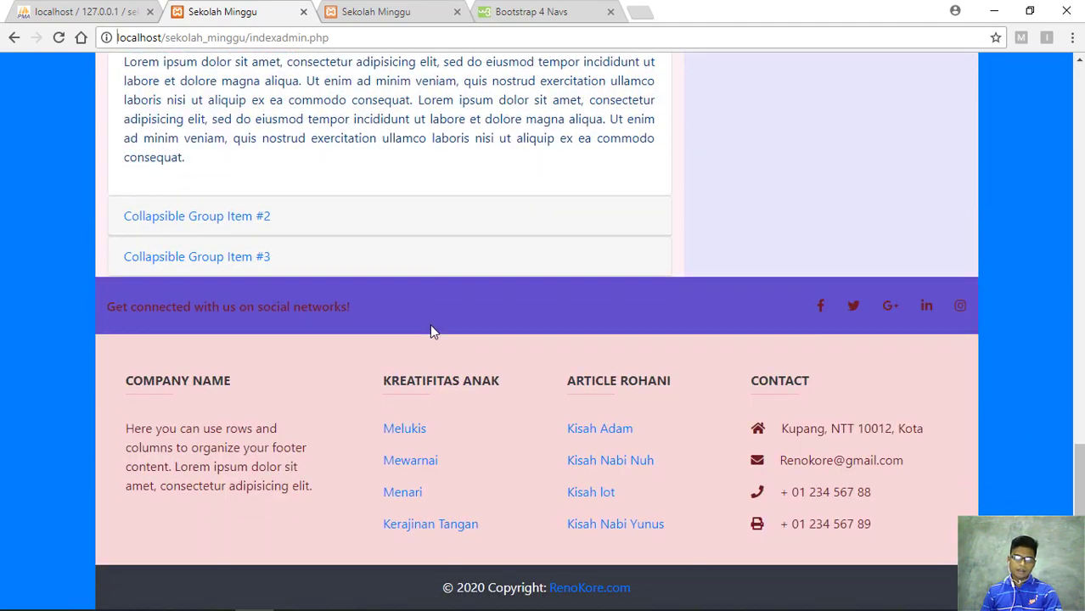
scroll(432, 327, "up", 10)
scroll(432, 321, "up", 6)
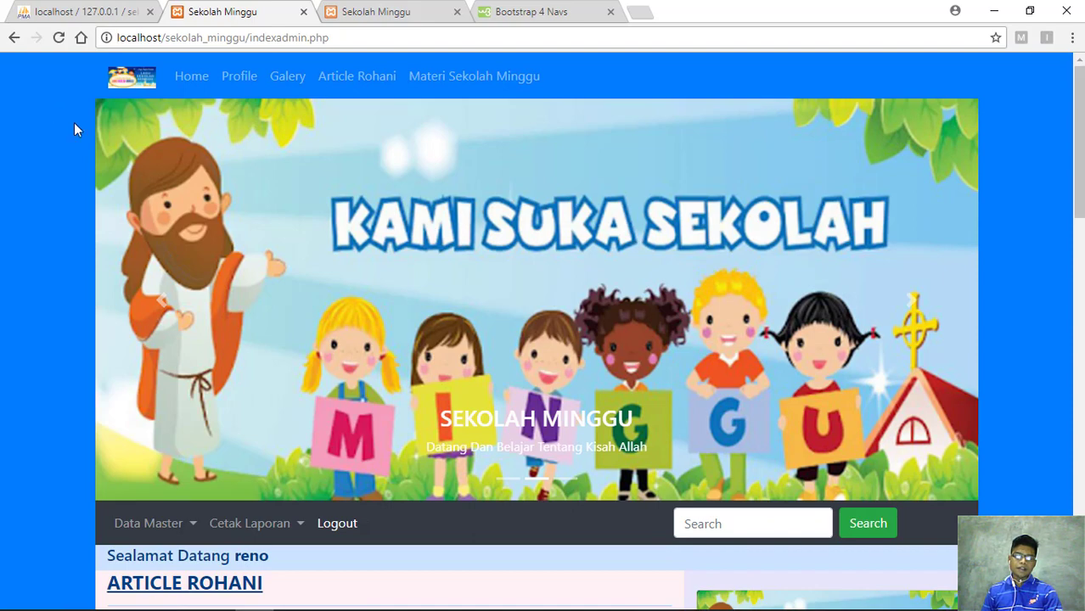
scroll(82, 132, "down", 2)
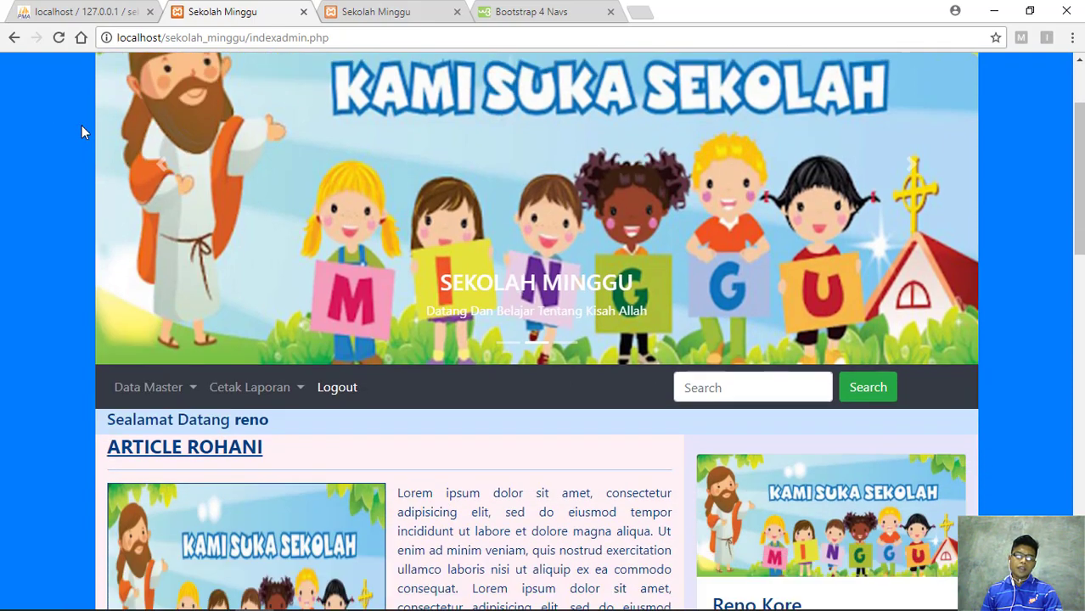
scroll(125, 199, "down", 1)
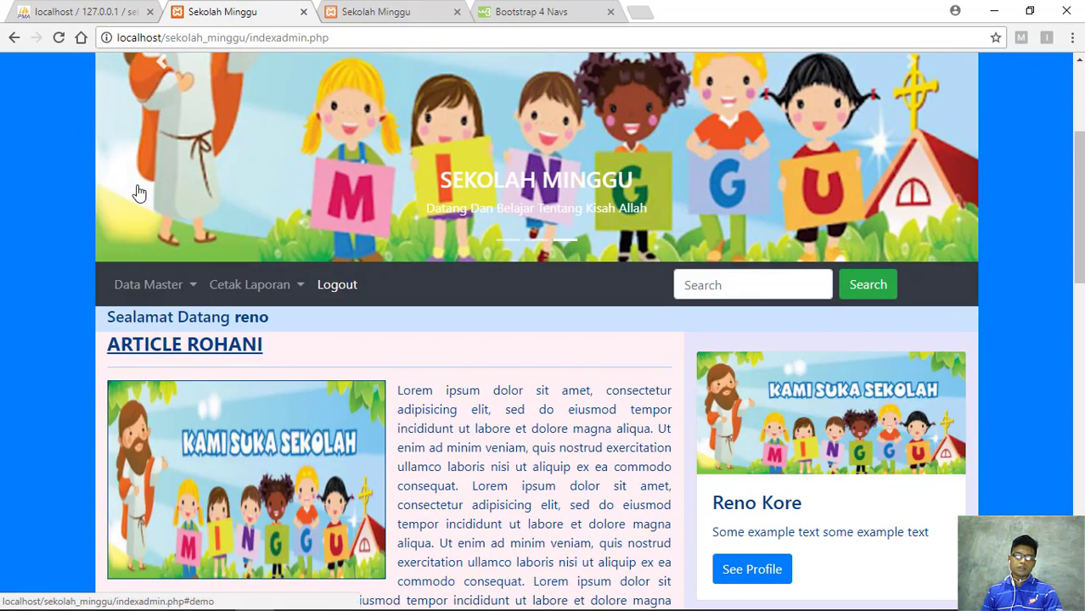
scroll(145, 197, "down", 1)
scroll(226, 255, "down", 4)
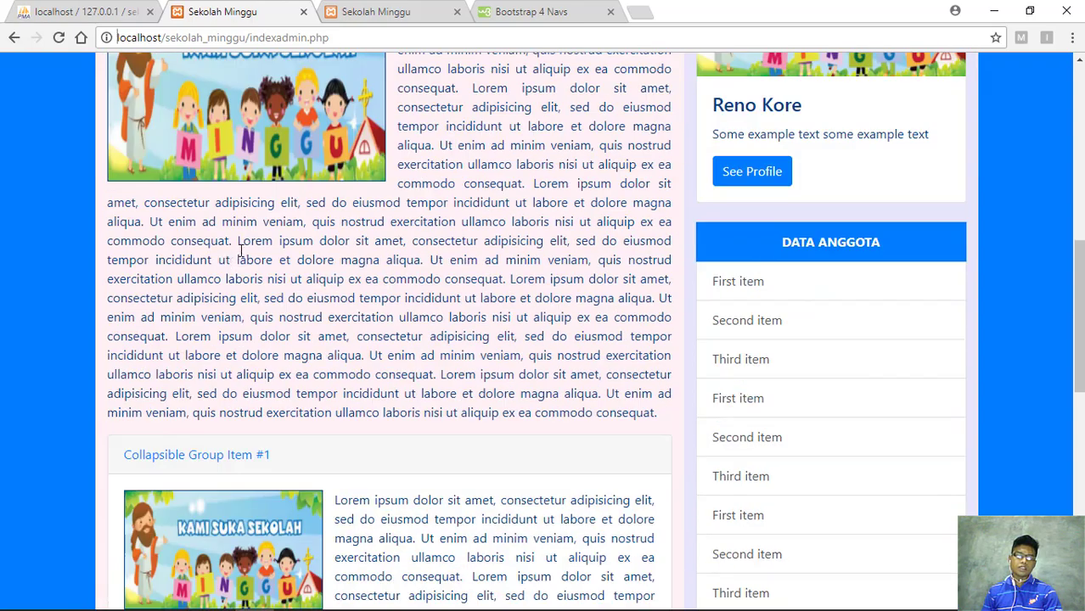
scroll(268, 229, "up", 2)
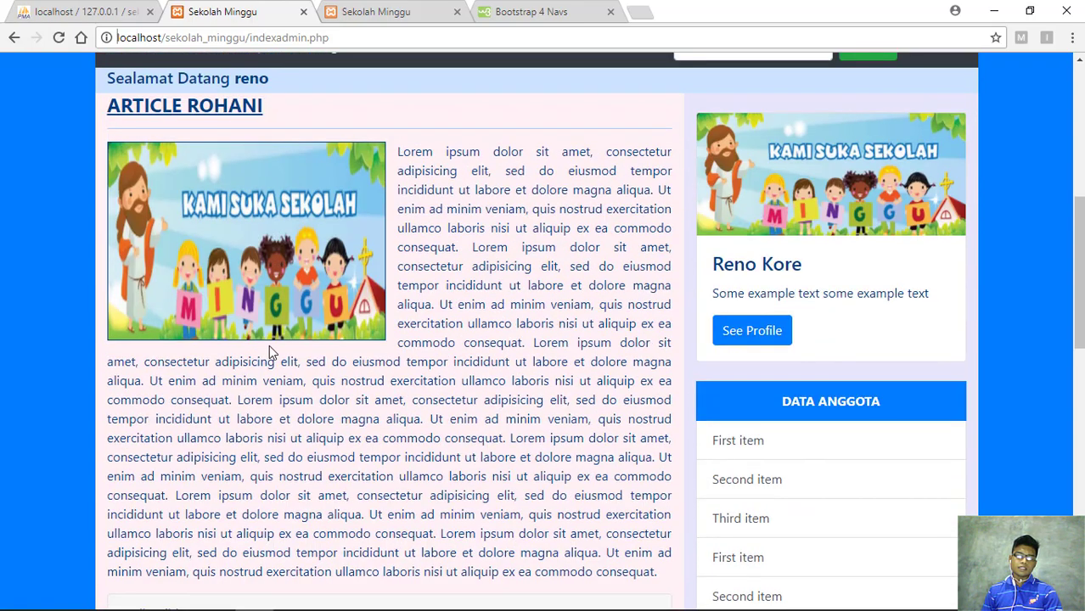
scroll(270, 344, "down", 1)
scroll(264, 342, "down", 10)
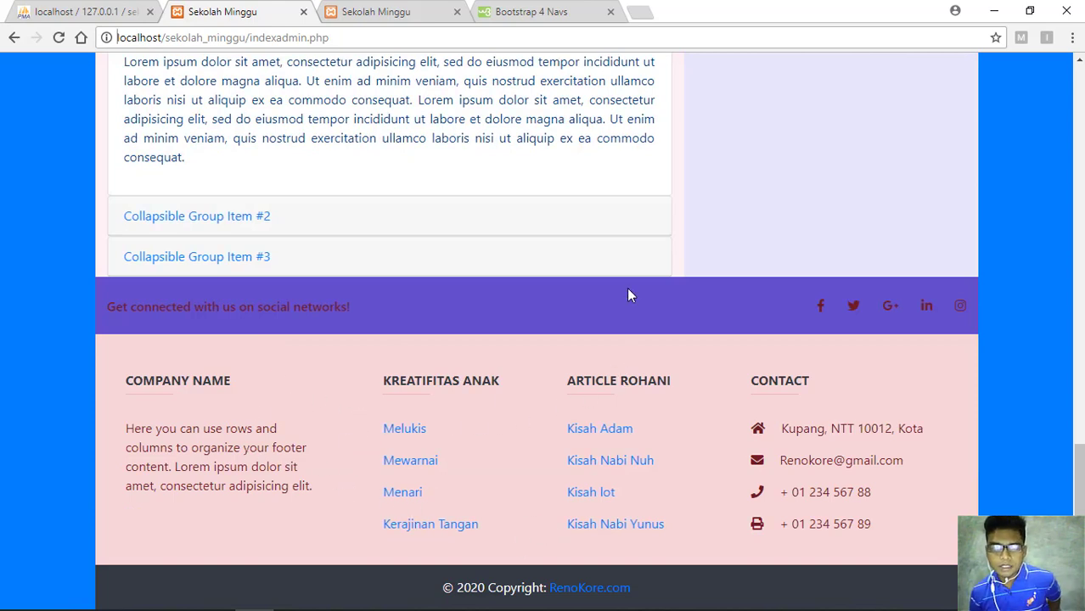
Scroll back up to the top carousel of the admin page
scroll(628, 295, "up", 10)
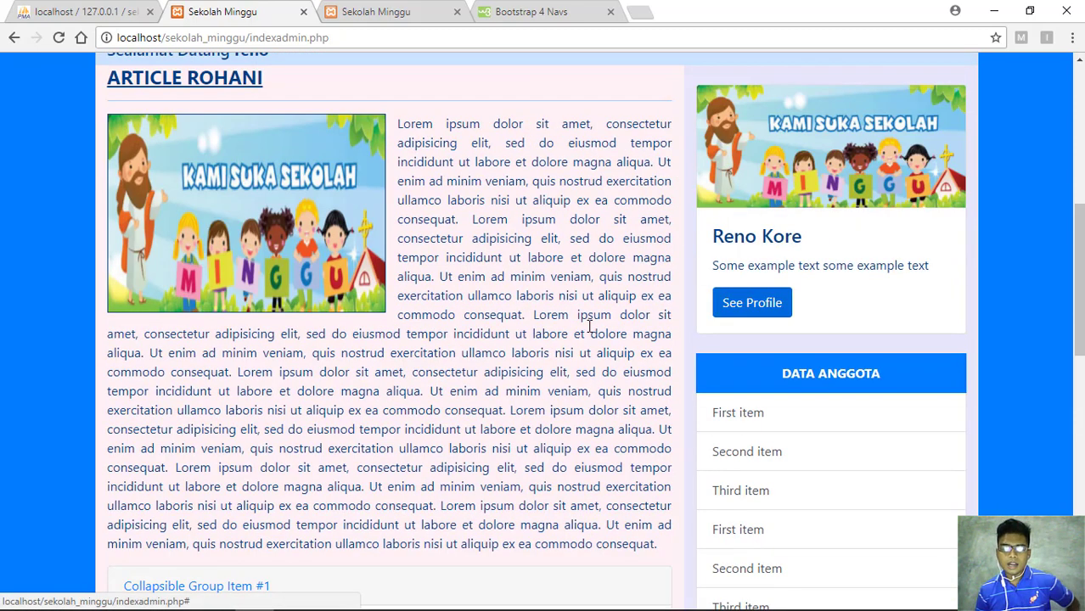
scroll(327, 255, "up", 3)
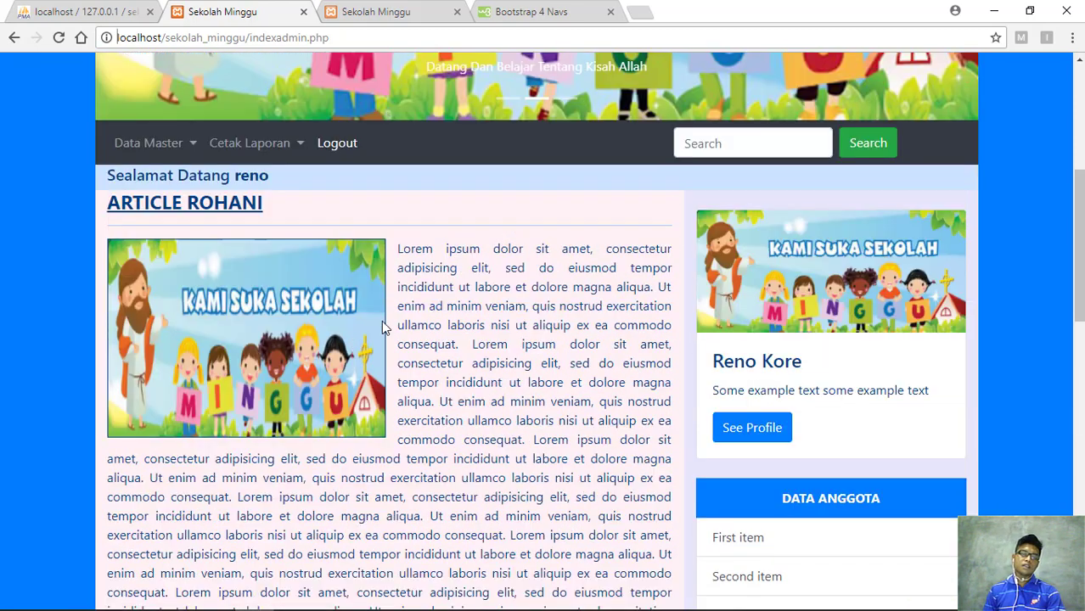
scroll(545, 384, "down", 10)
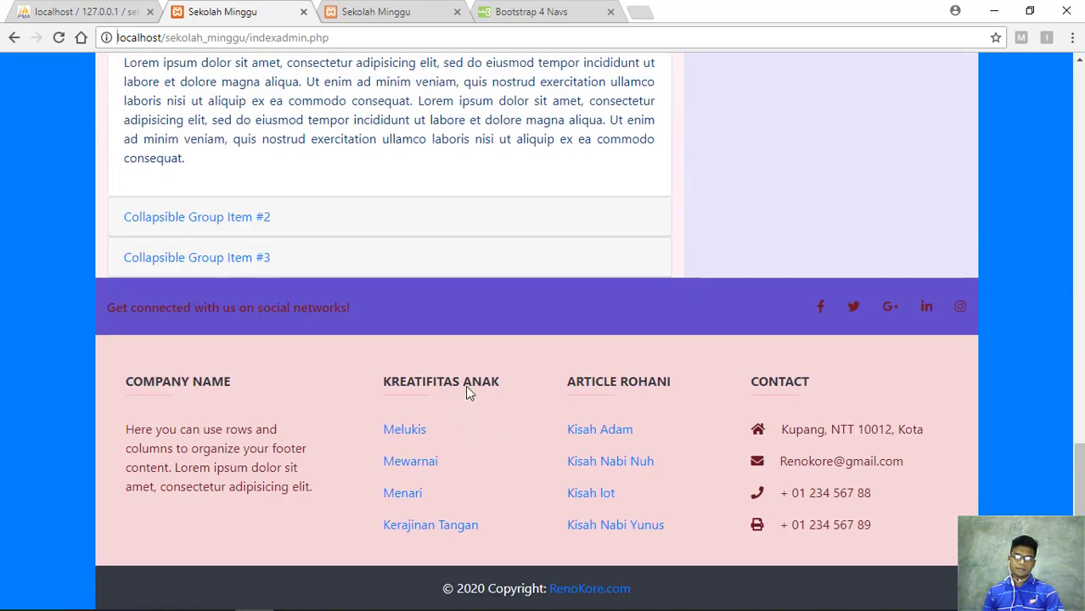
scroll(469, 390, "up", 10)
scroll(461, 336, "up", 6)
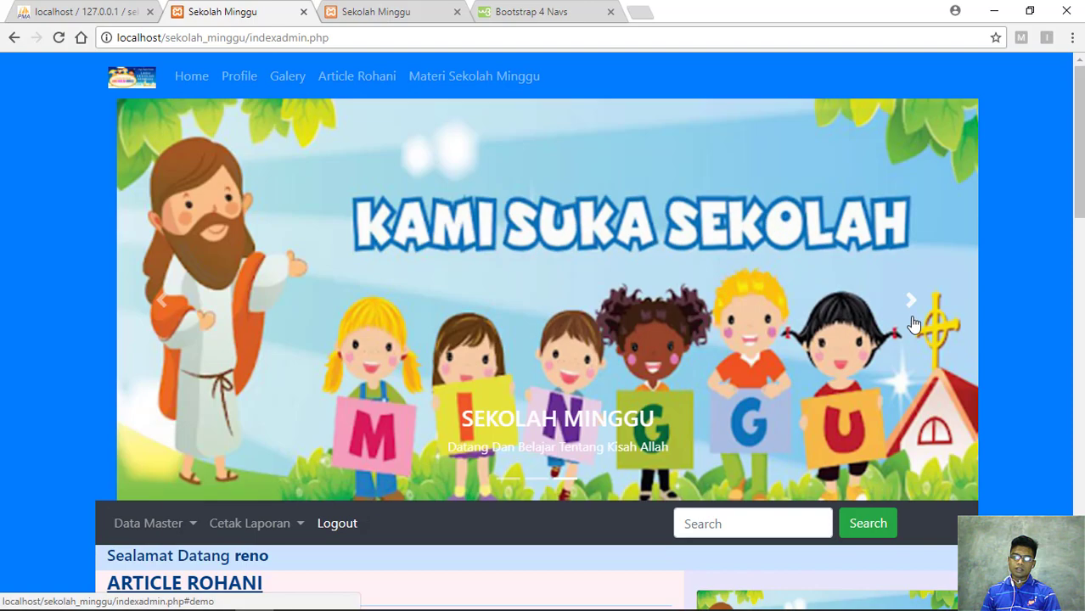
Cycle the carousel forward to the 'Satu Anak Tuhan Pergi Sekolah Minggu' slide
left_click(911, 310)
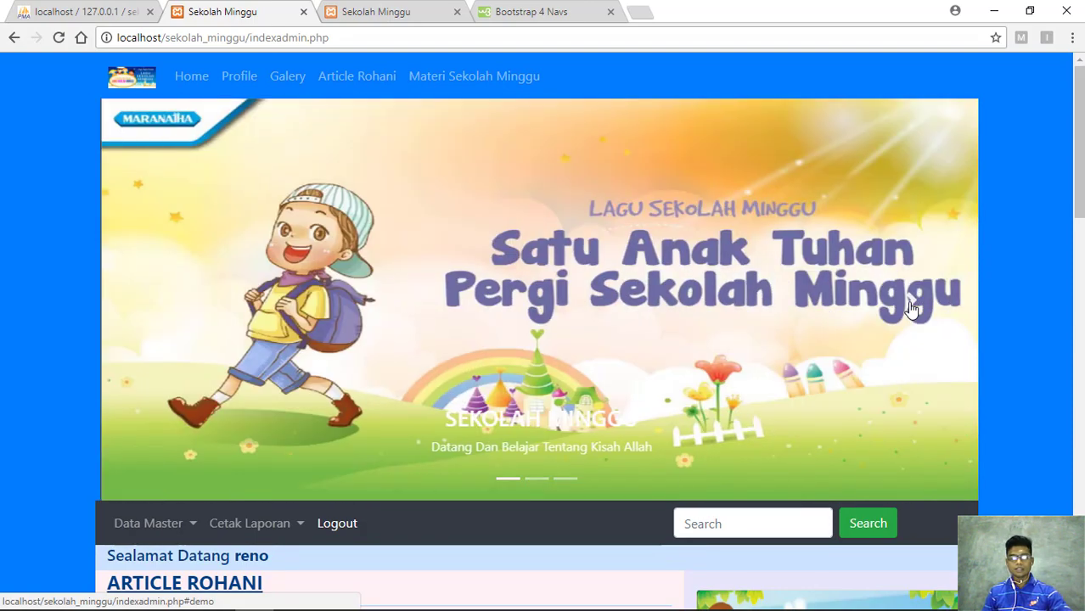
left_click(911, 309)
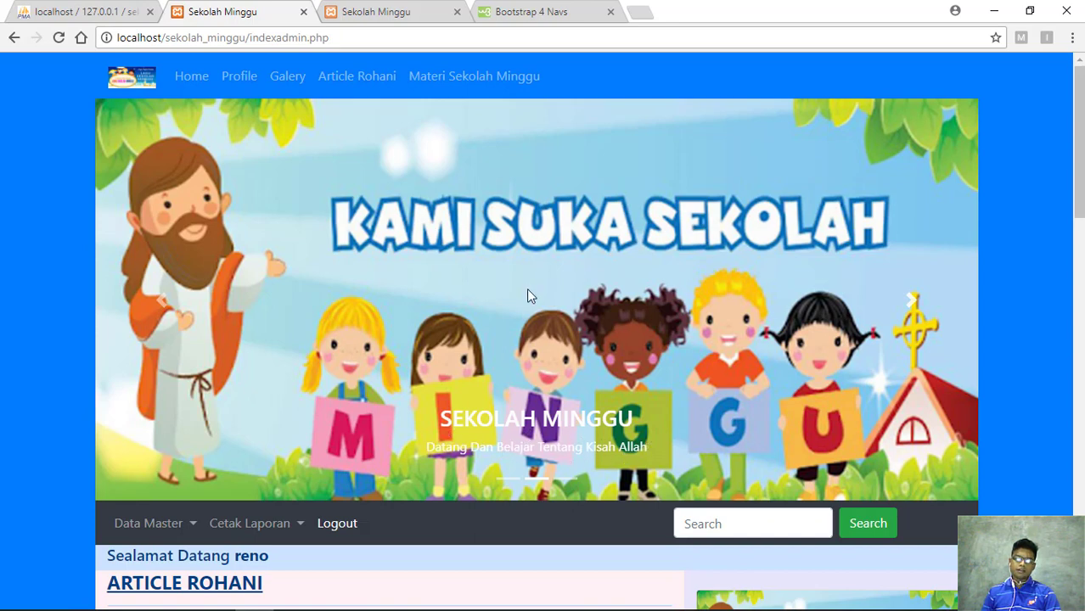
left_click_drag(526, 295, 571, 380)
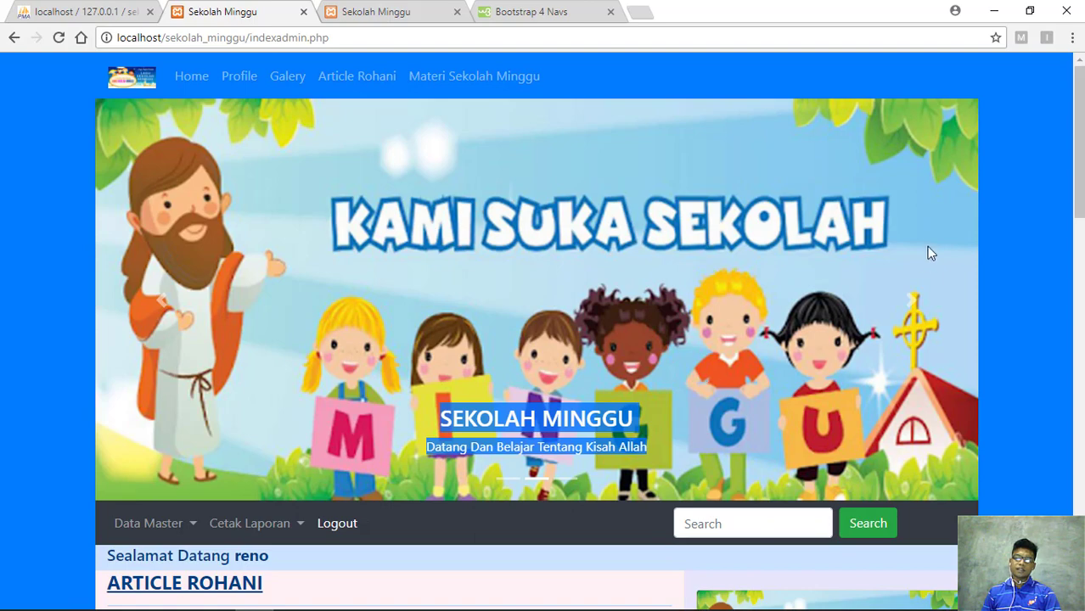
left_click(915, 306)
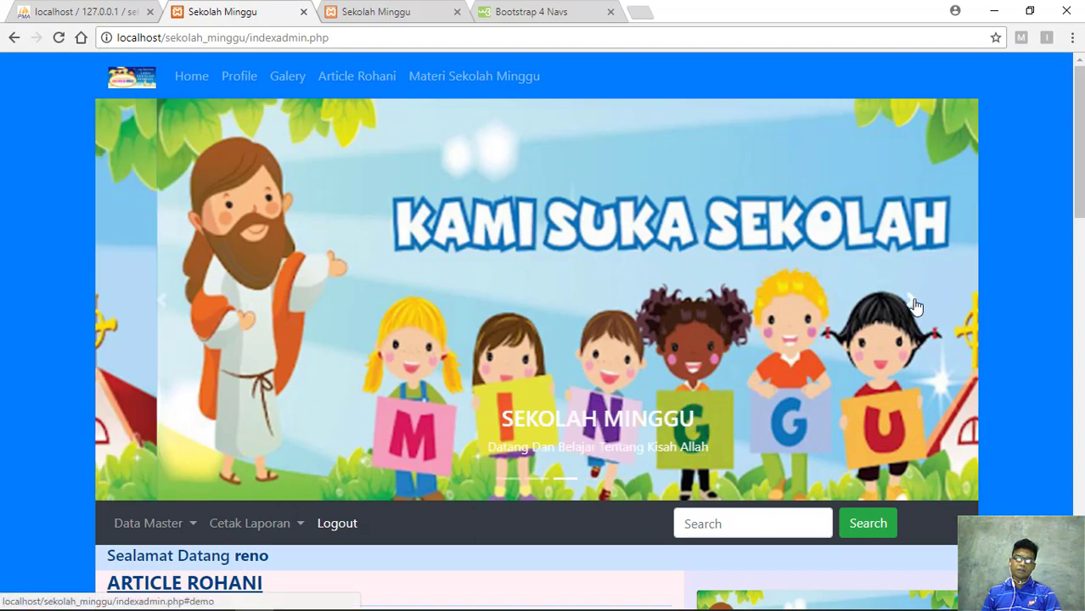
left_click(915, 306)
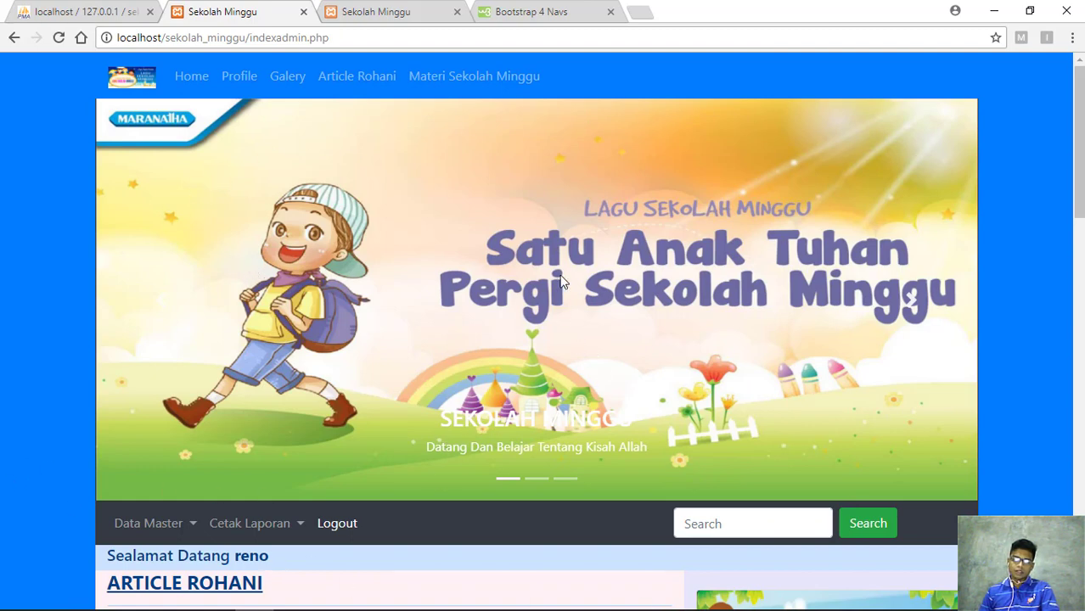
scroll(357, 282, "down", 2)
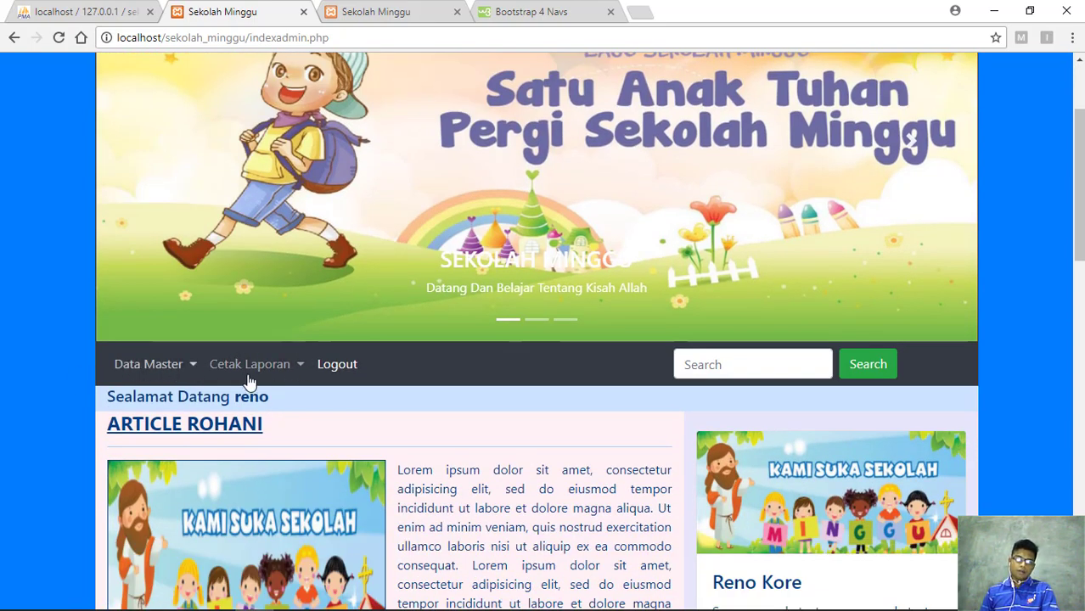
scroll(302, 335, "up", 2)
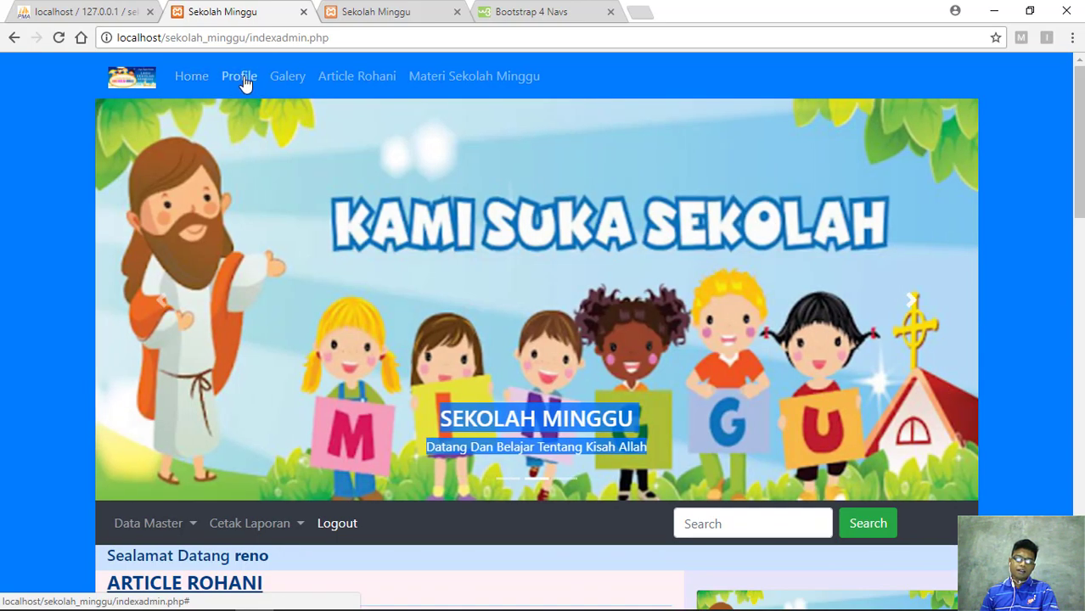
scroll(246, 83, "down", 2)
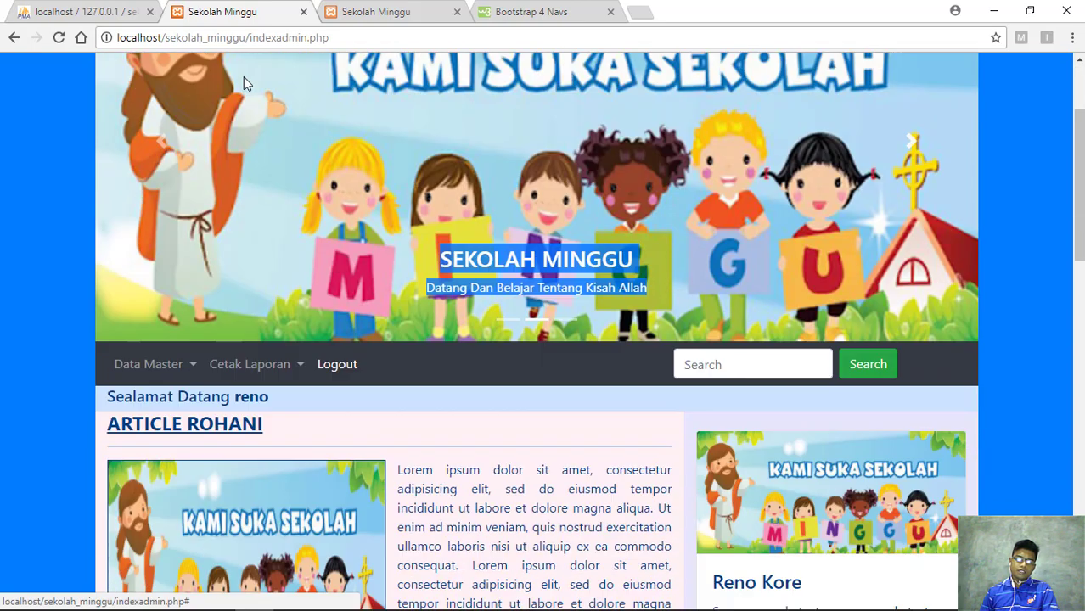
left_click(191, 367)
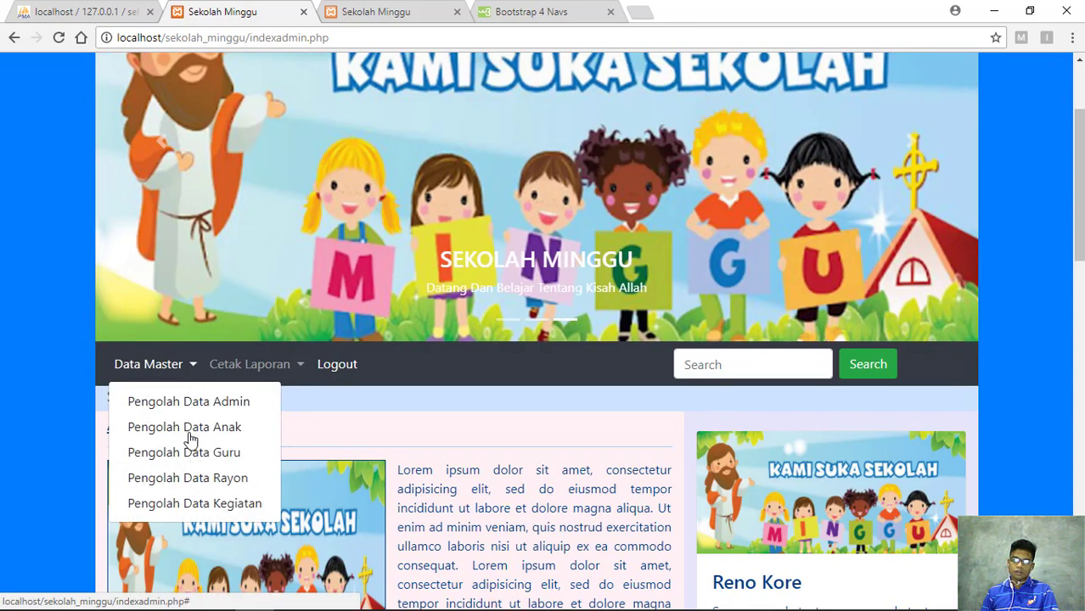
left_click(193, 367)
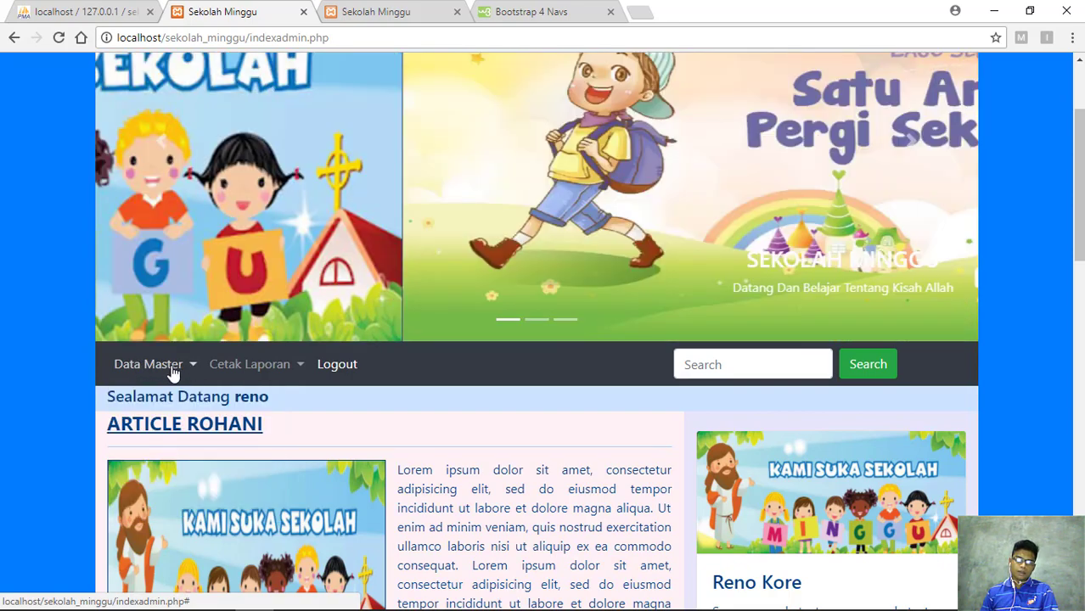
left_click(193, 368)
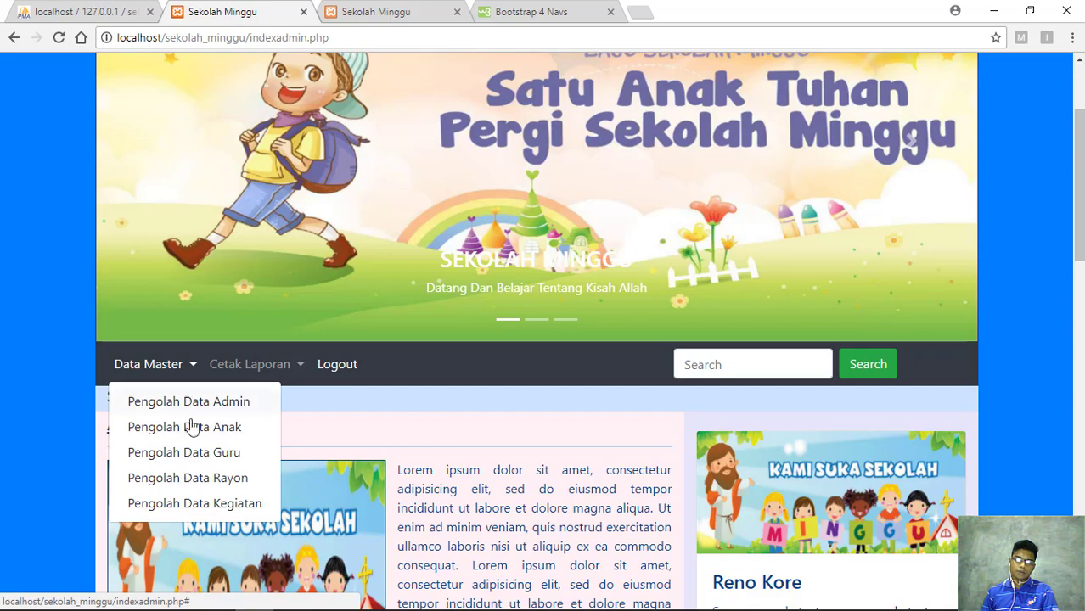
scroll(194, 421, "down", 2)
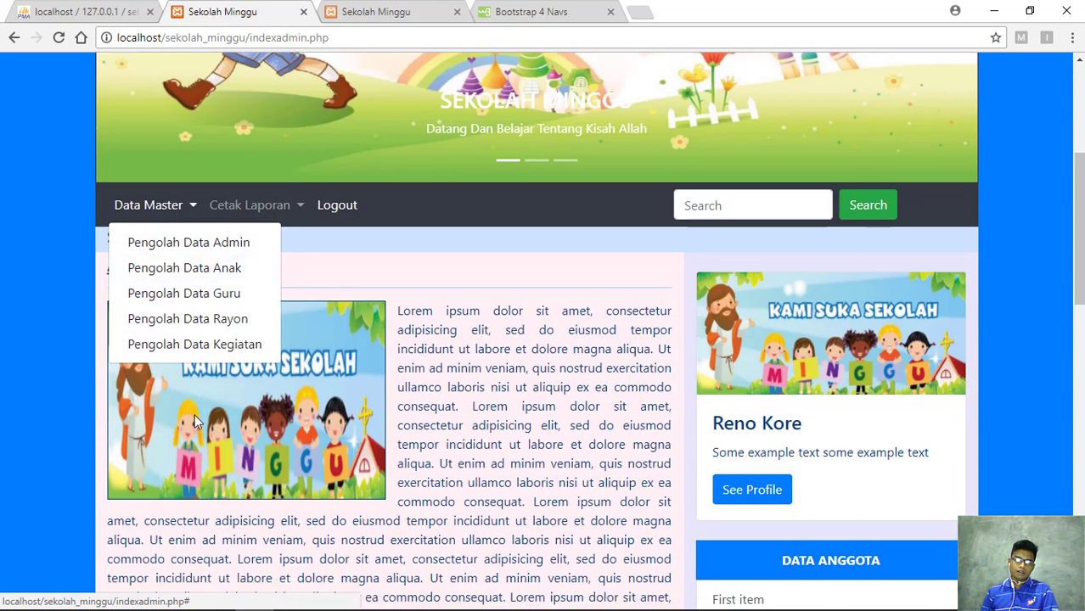
scroll(195, 421, "up", 2)
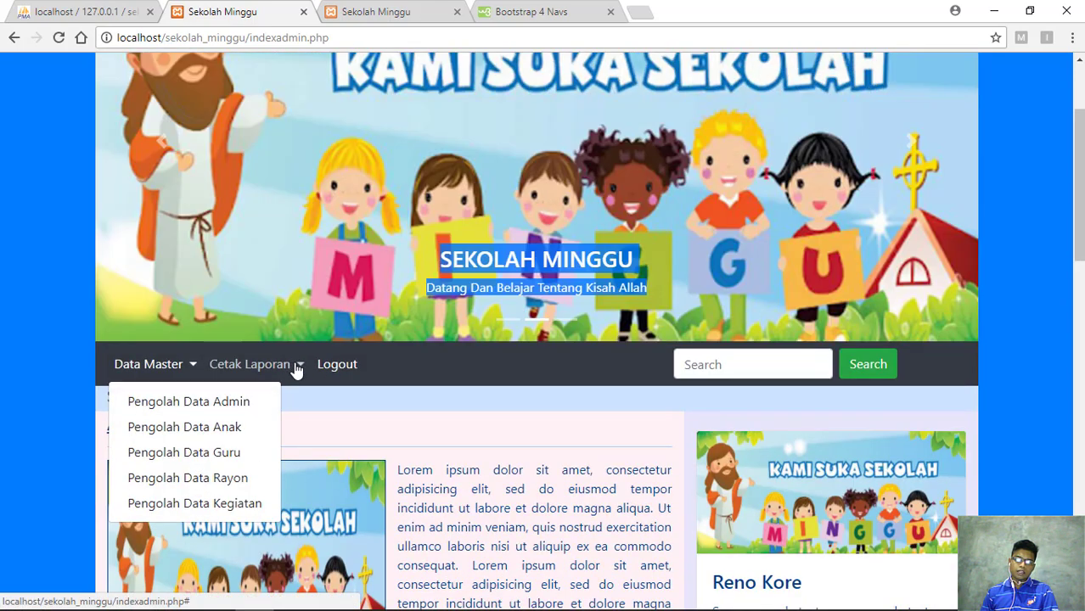
left_click(297, 367)
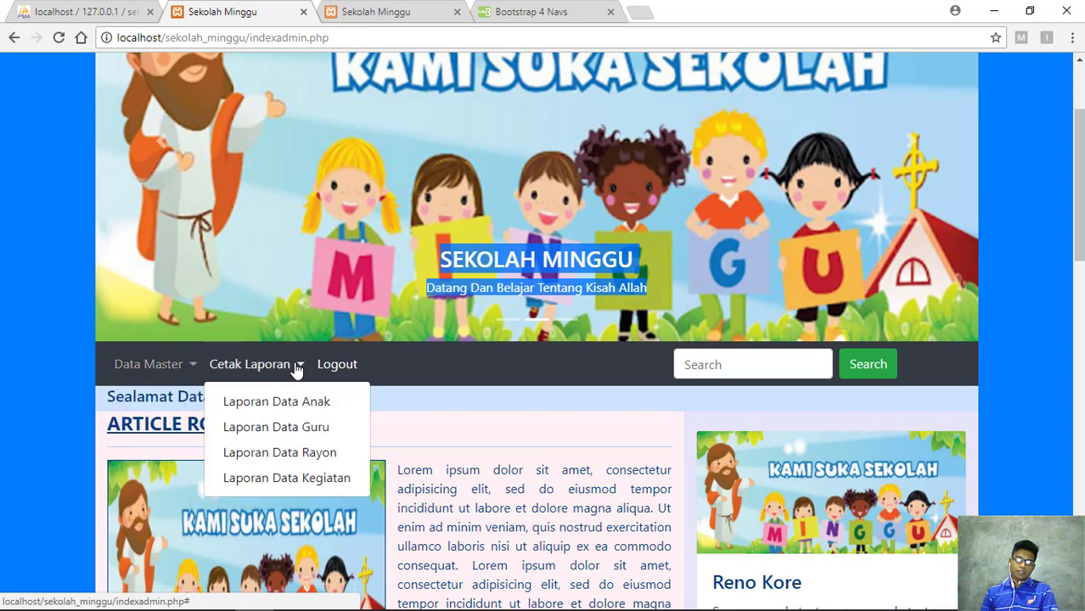
left_click(190, 369)
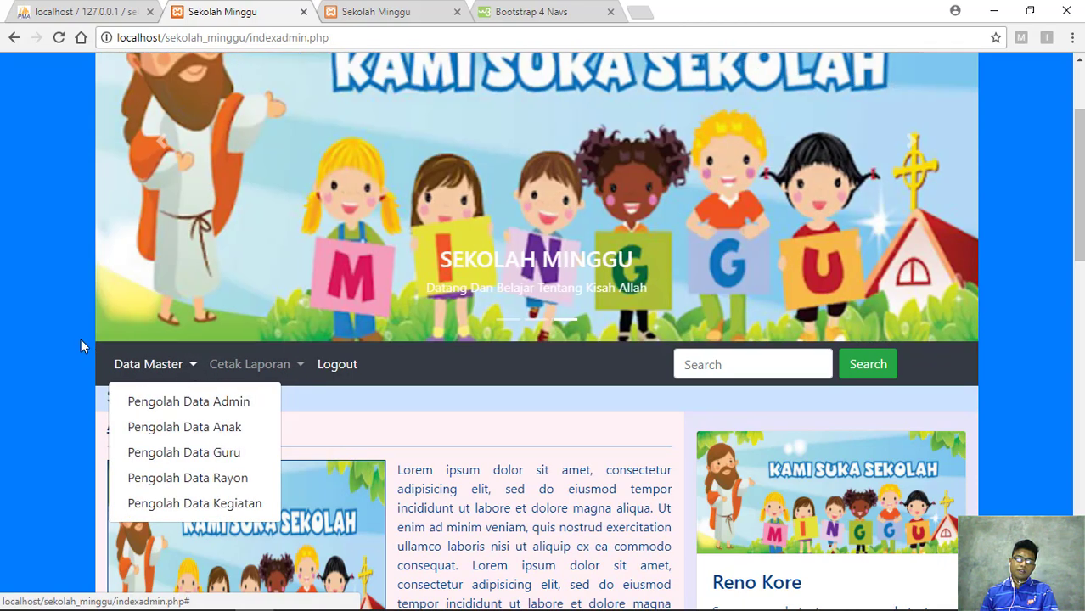
left_click(58, 345)
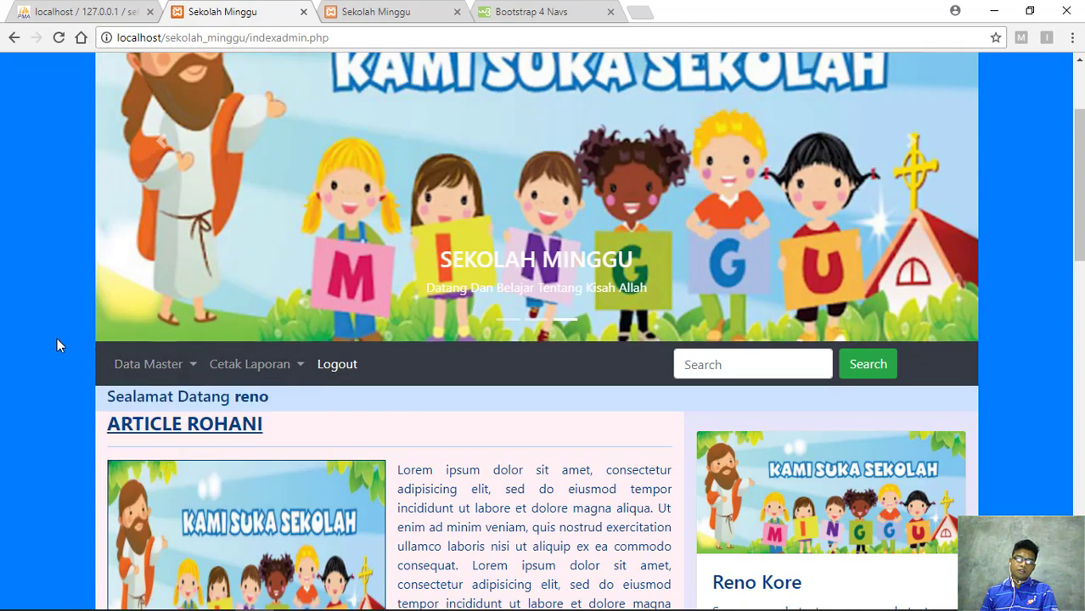
left_click(191, 365)
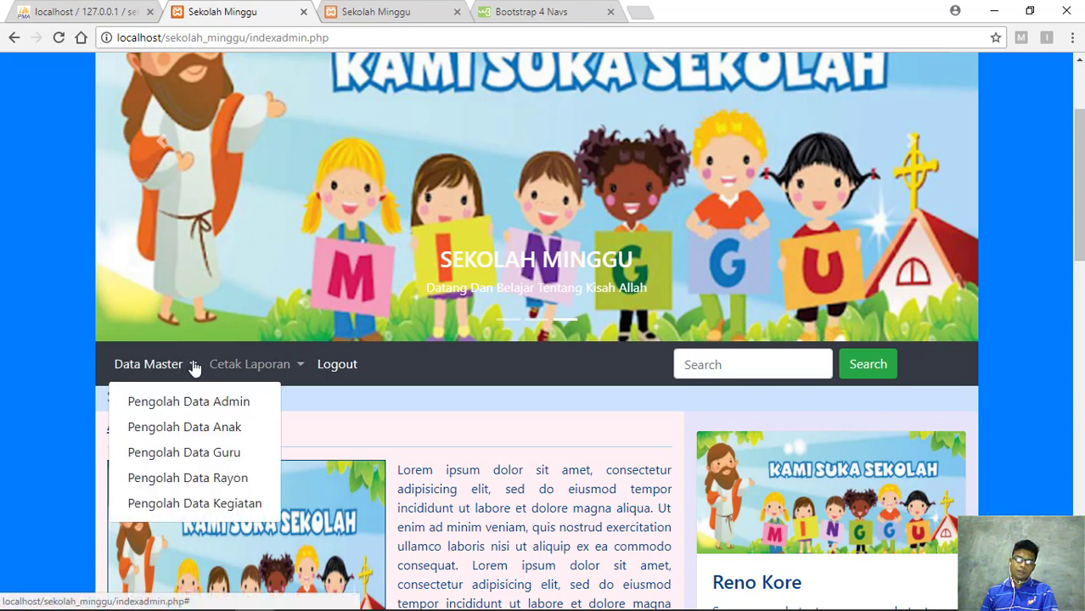
left_click(193, 367)
left_click(298, 370)
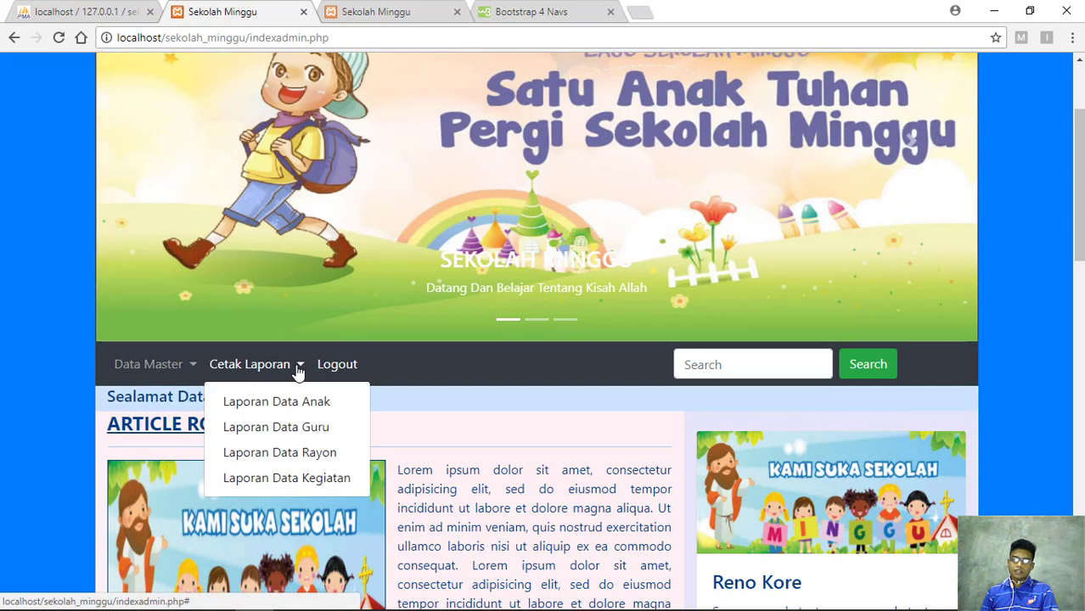
left_click(298, 370)
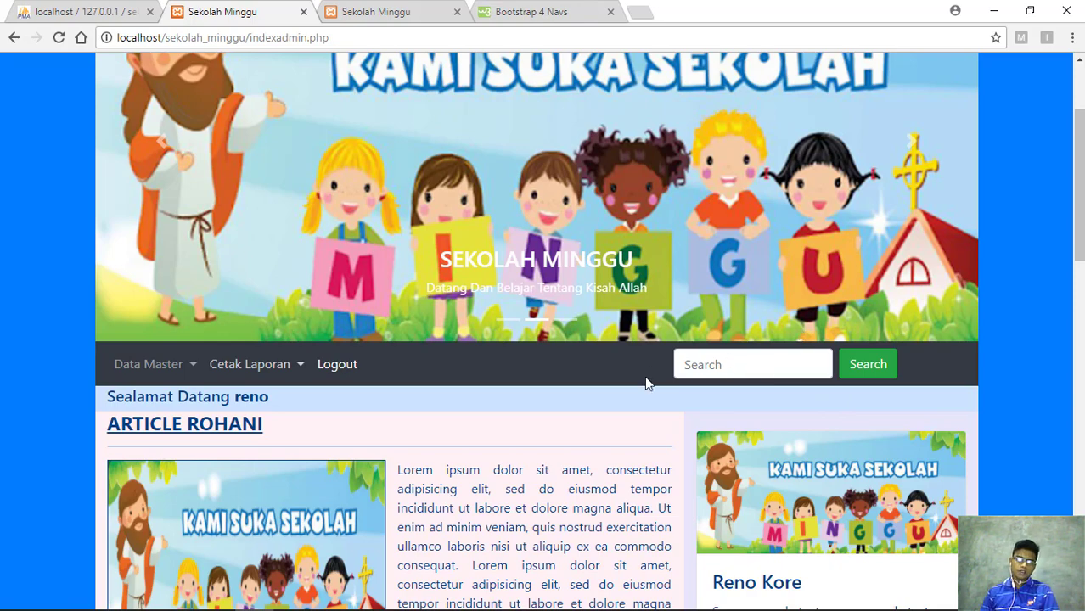
scroll(501, 395, "down", 1)
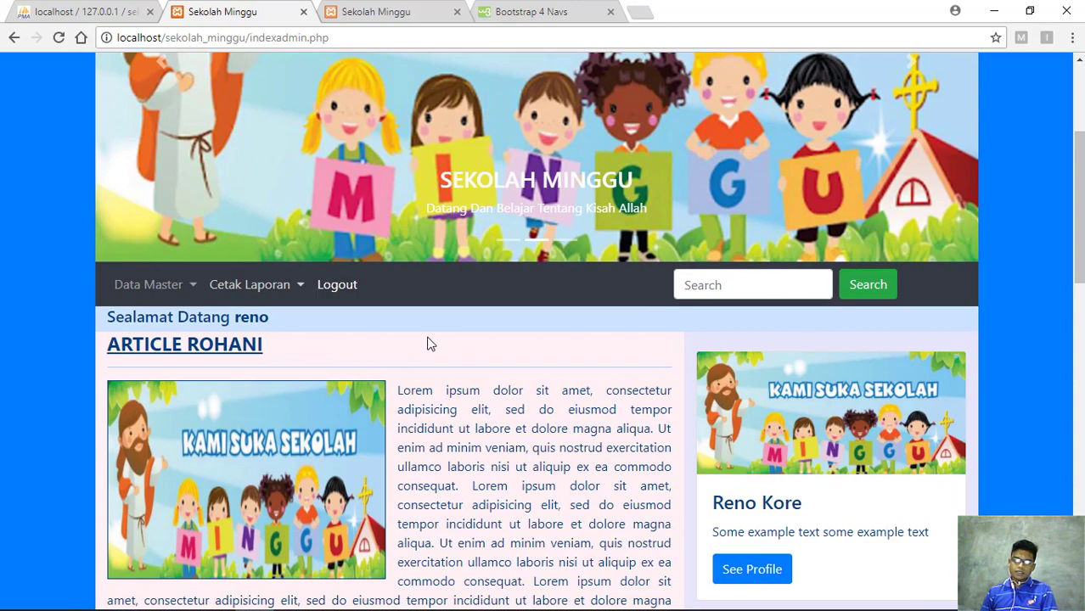
scroll(514, 350, "up", 2)
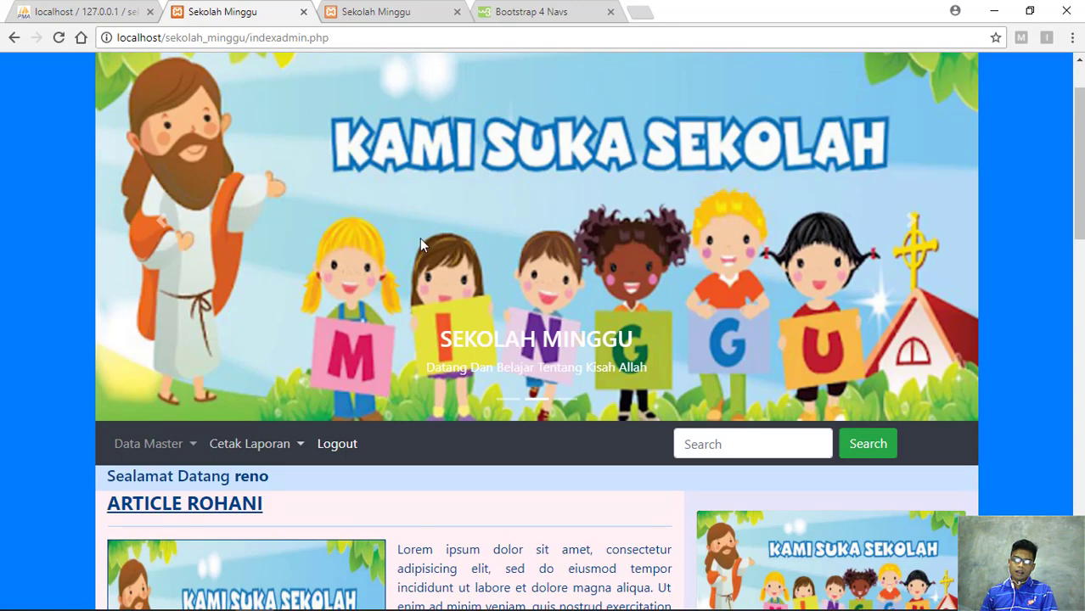
scroll(420, 239, "up", 1)
scroll(392, 252, "down", 2)
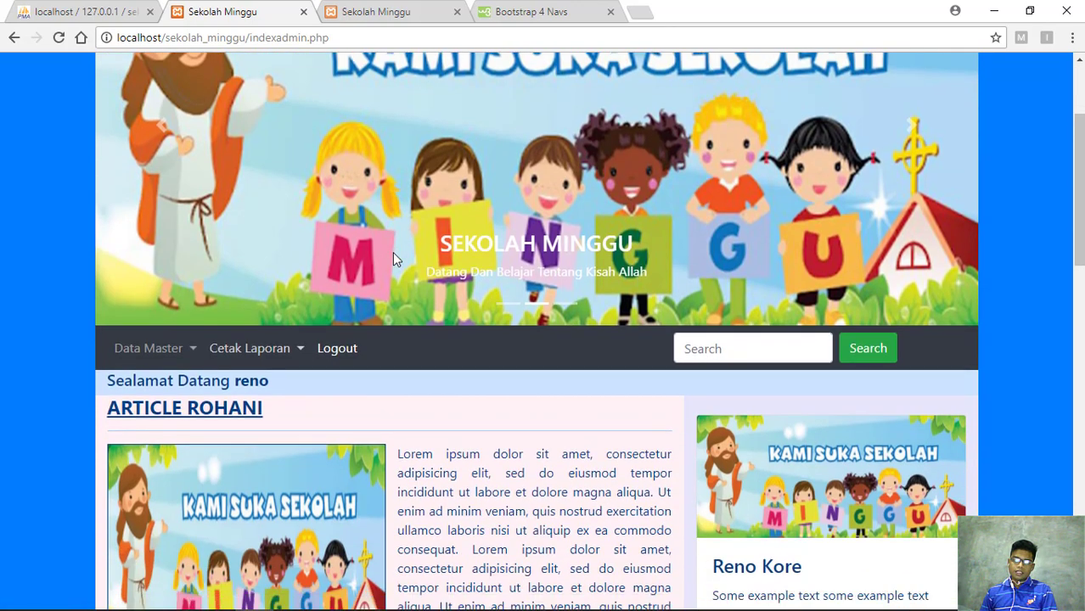
scroll(392, 252, "down", 2)
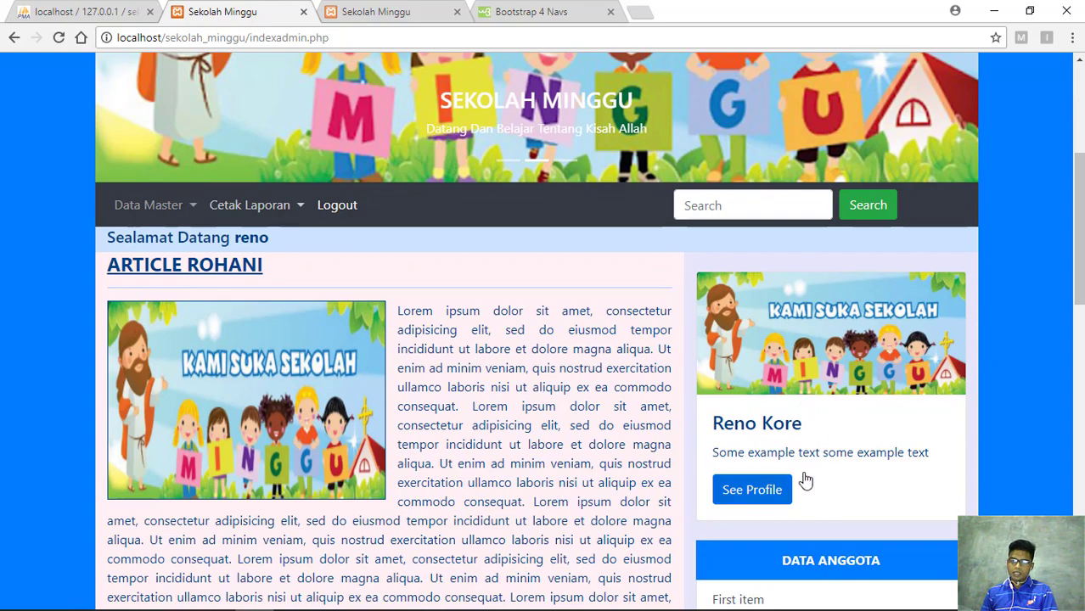
scroll(582, 423, "down", 10)
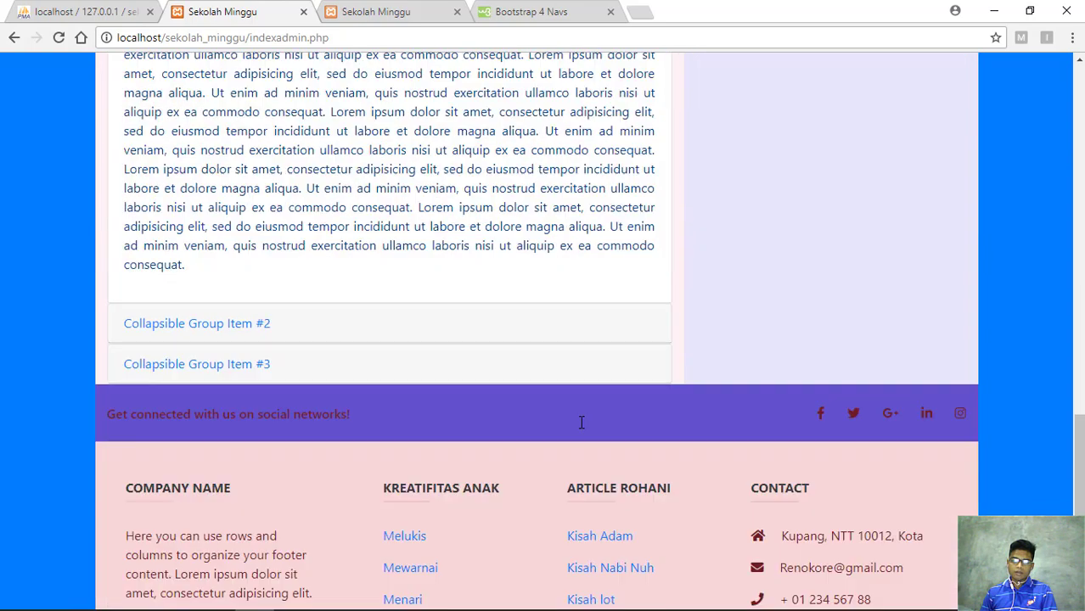
scroll(667, 425, "up", 8)
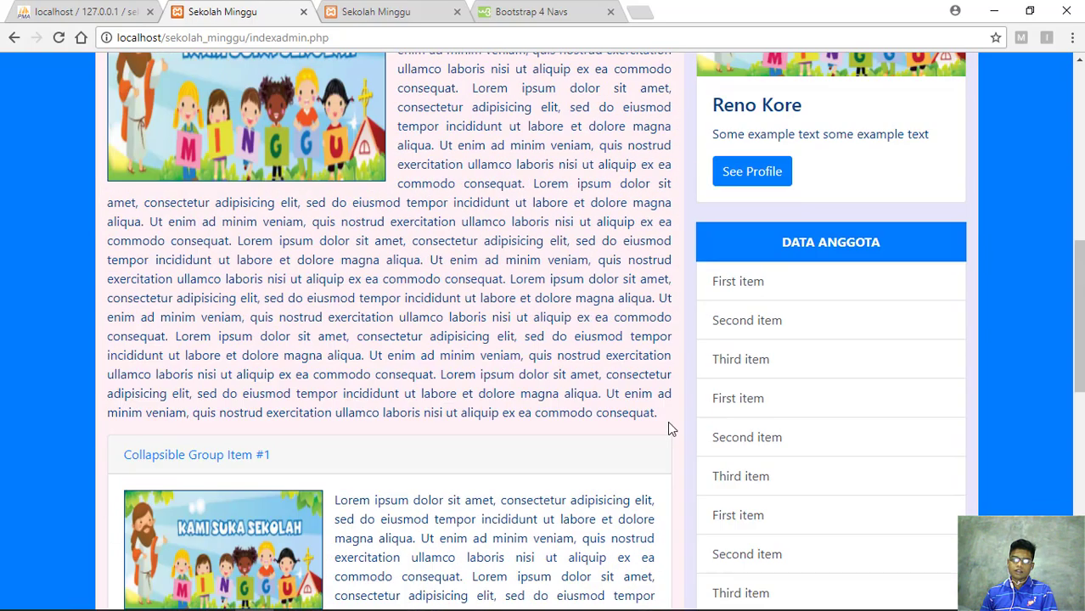
scroll(669, 424, "up", 5)
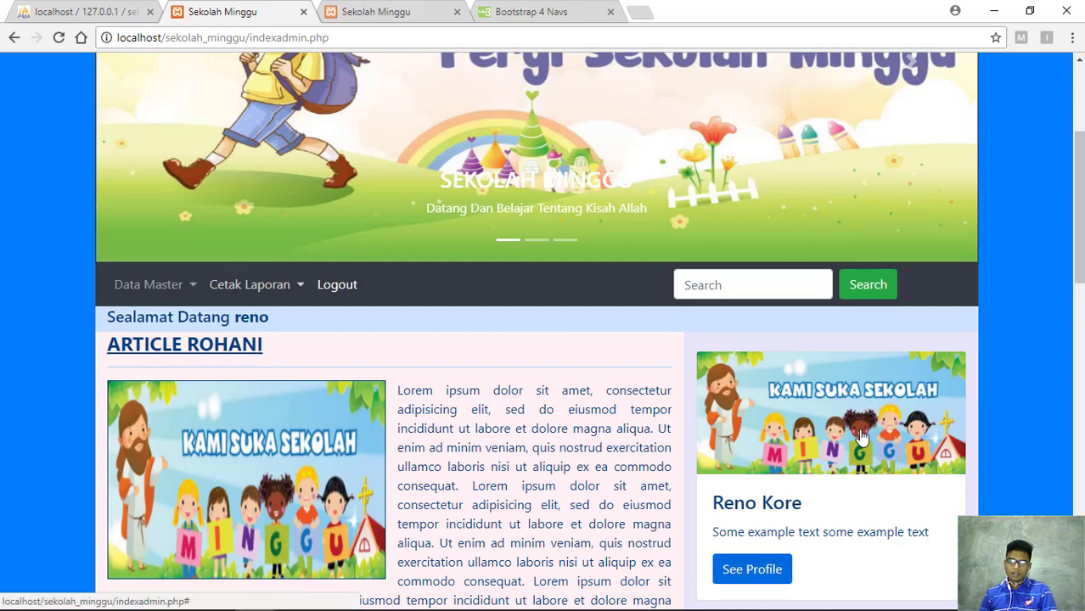
scroll(859, 414, "down", 3)
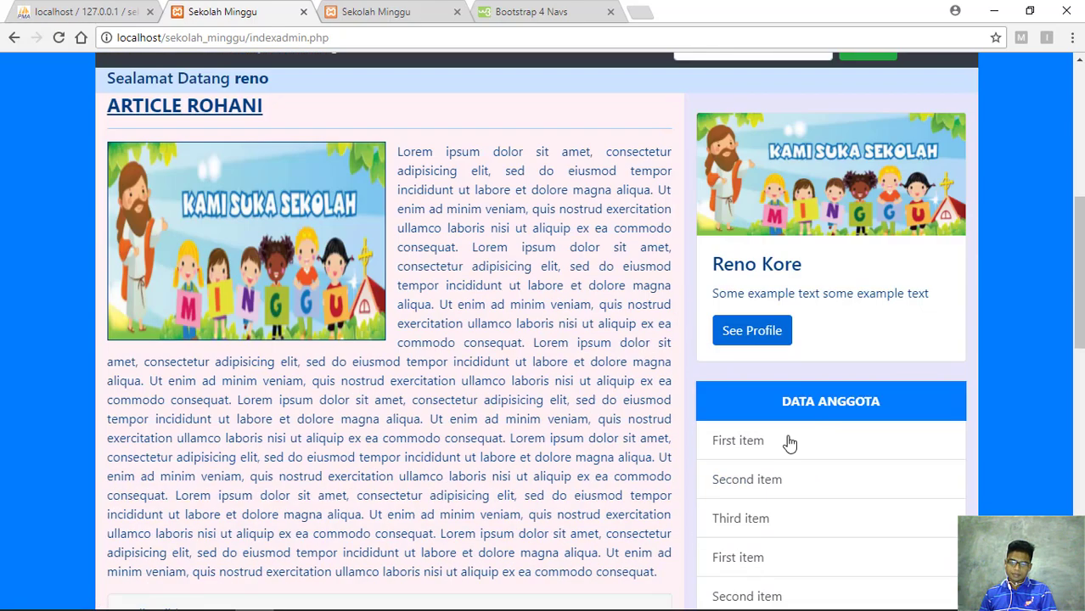
scroll(435, 363, "up", 2)
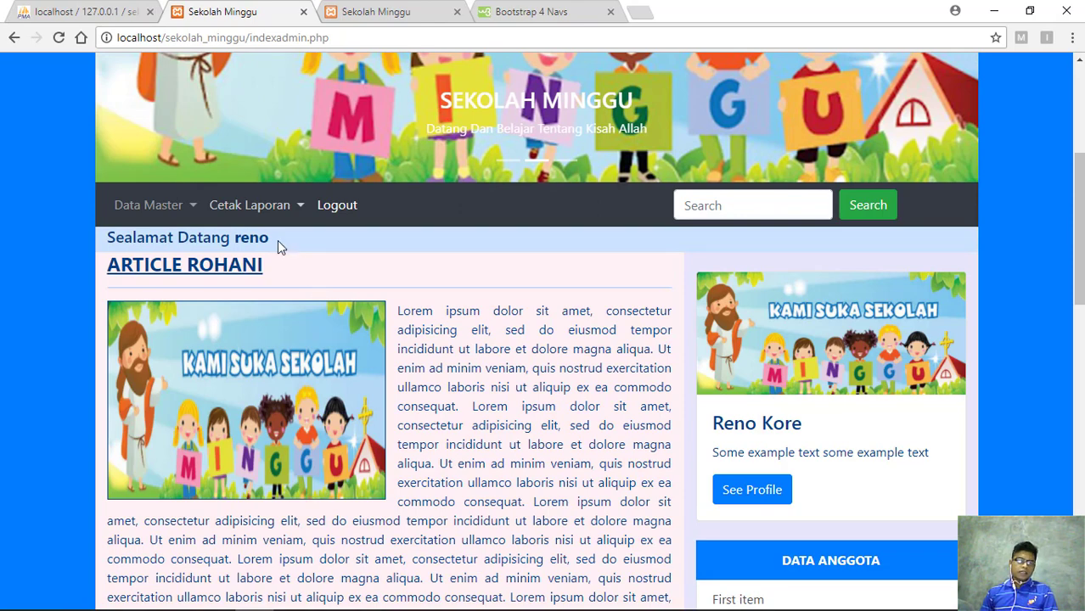
left_click_drag(277, 240, 105, 237)
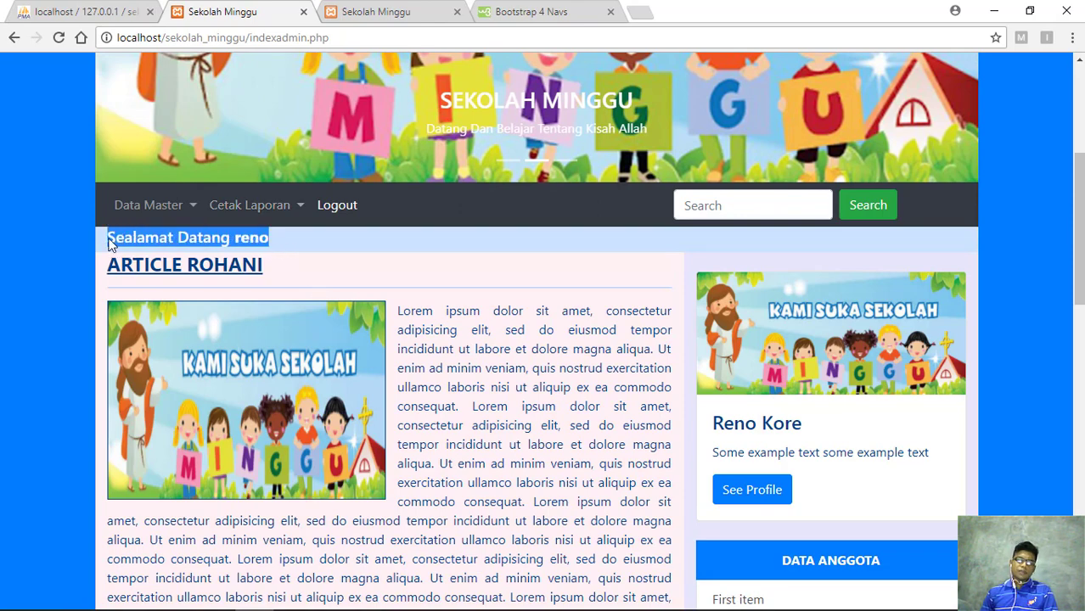
left_click(274, 245)
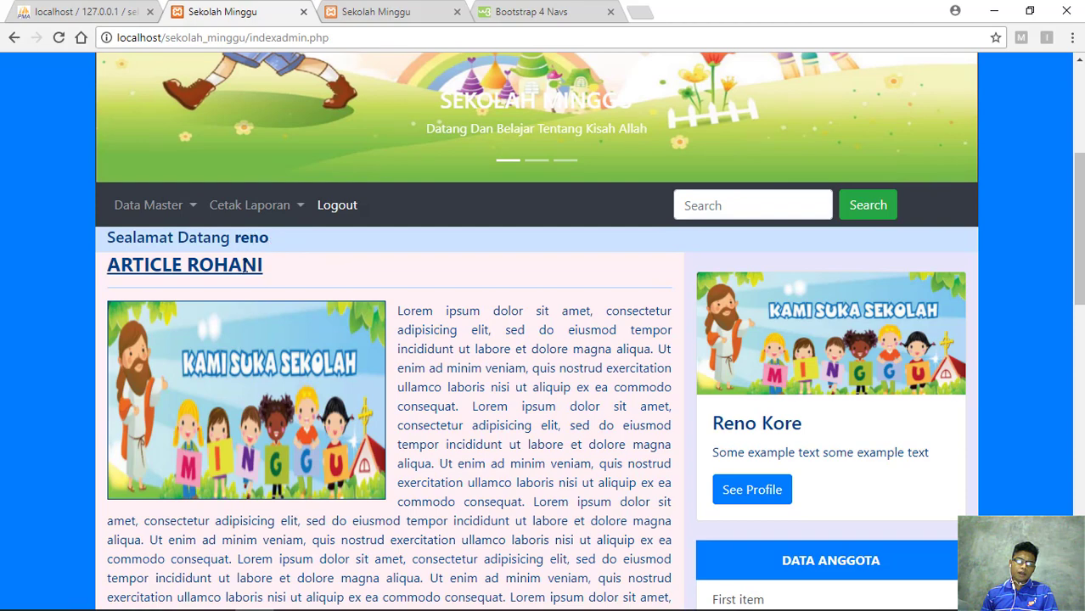
left_click_drag(254, 265, 87, 273)
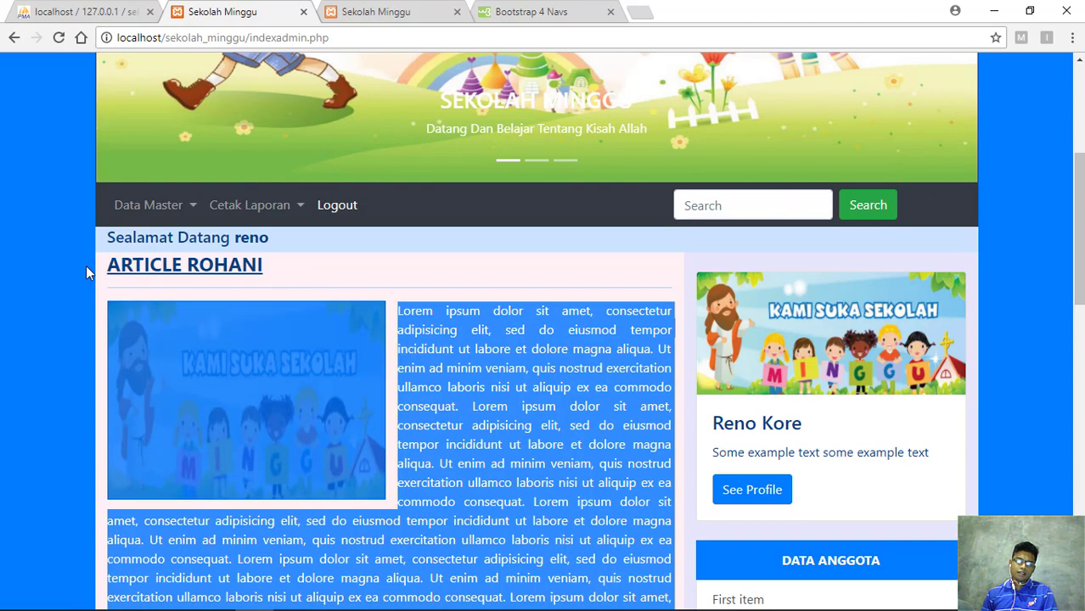
left_click(269, 240)
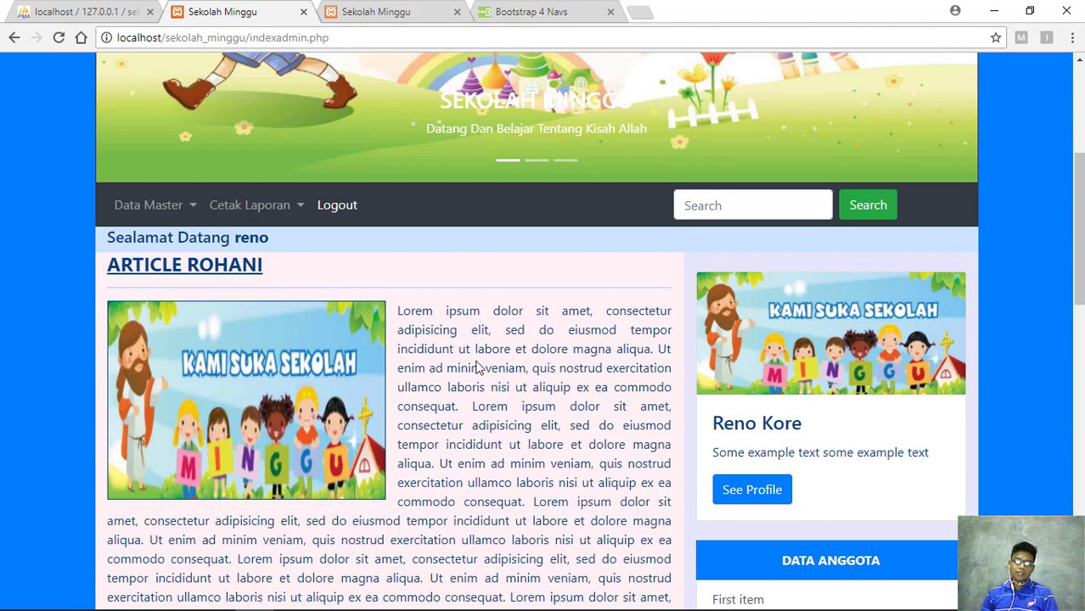
left_click_drag(402, 309, 532, 369)
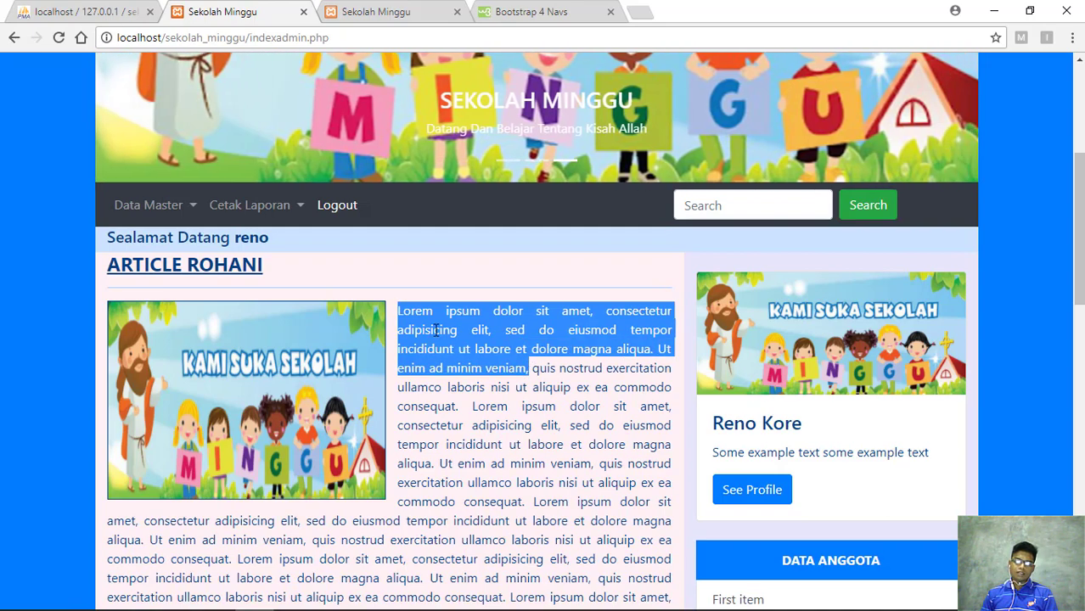
left_click(442, 331)
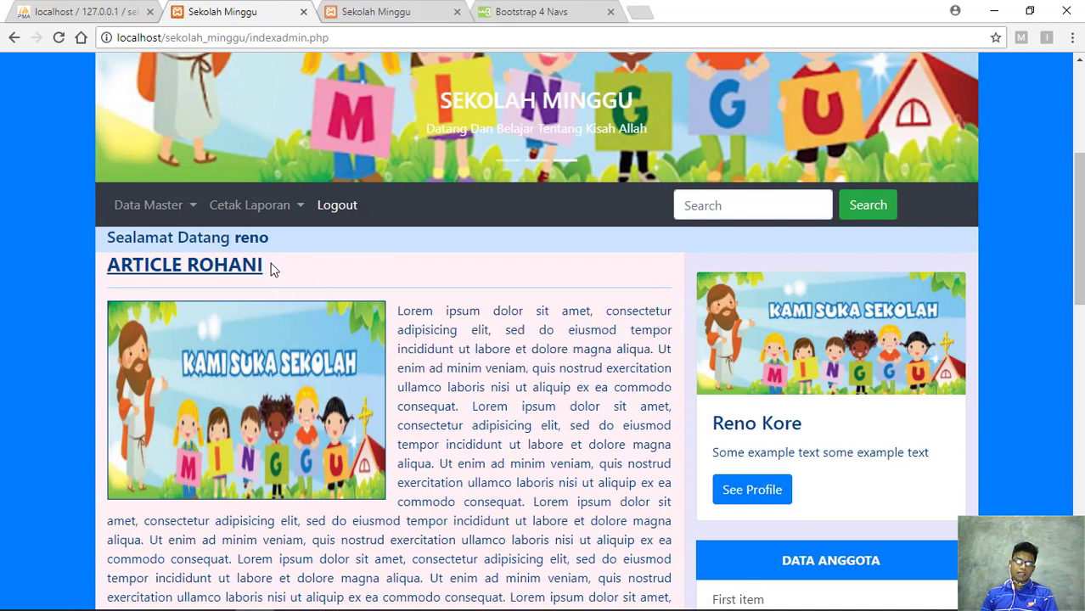
left_click_drag(264, 265, 99, 269)
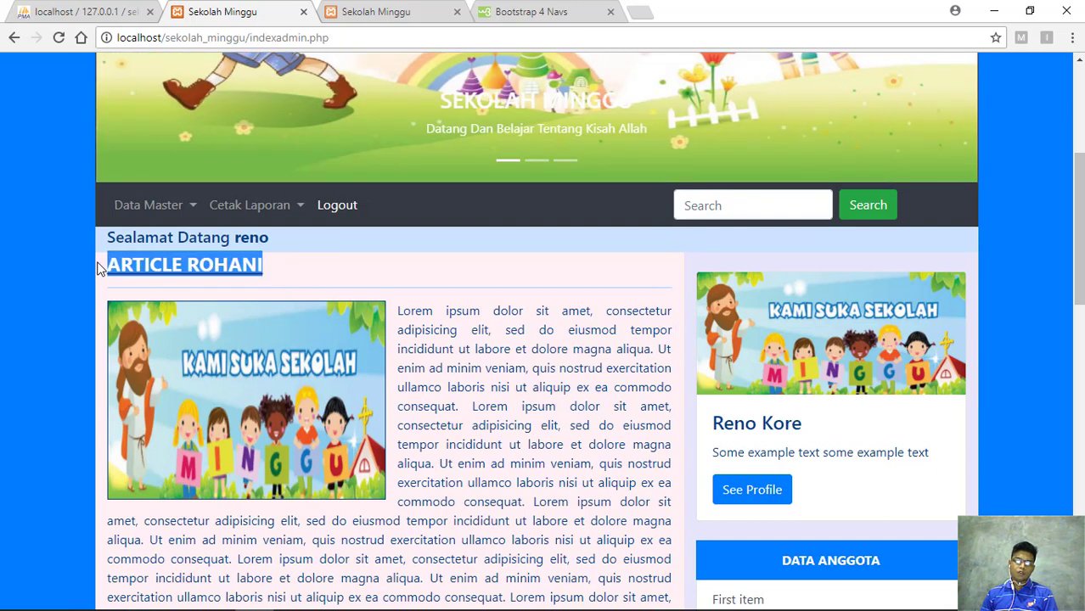
left_click(266, 266)
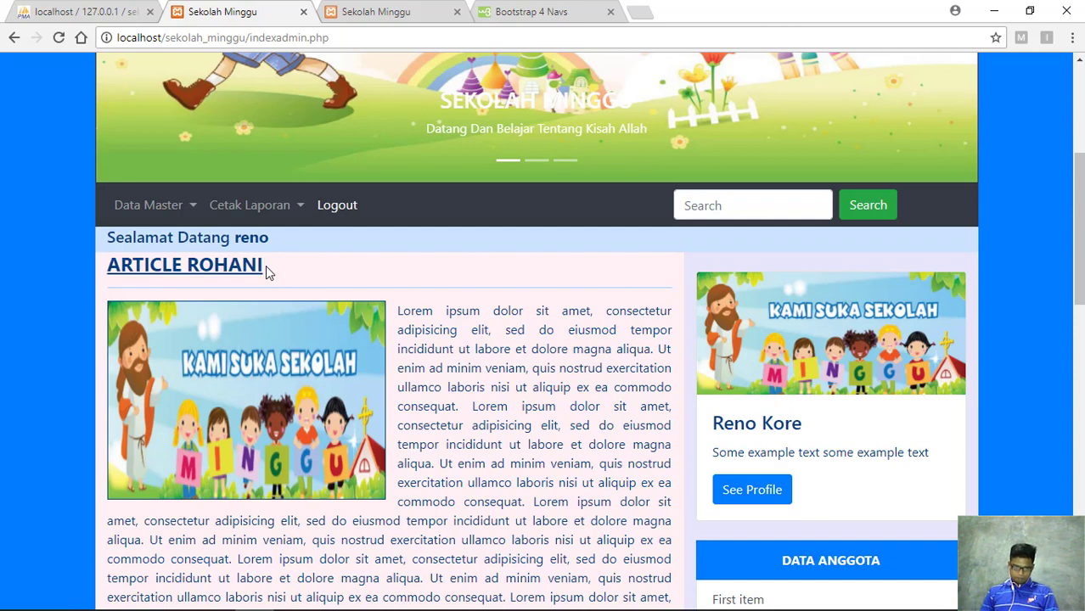
scroll(410, 346, "down", 1)
scroll(411, 346, "down", 1)
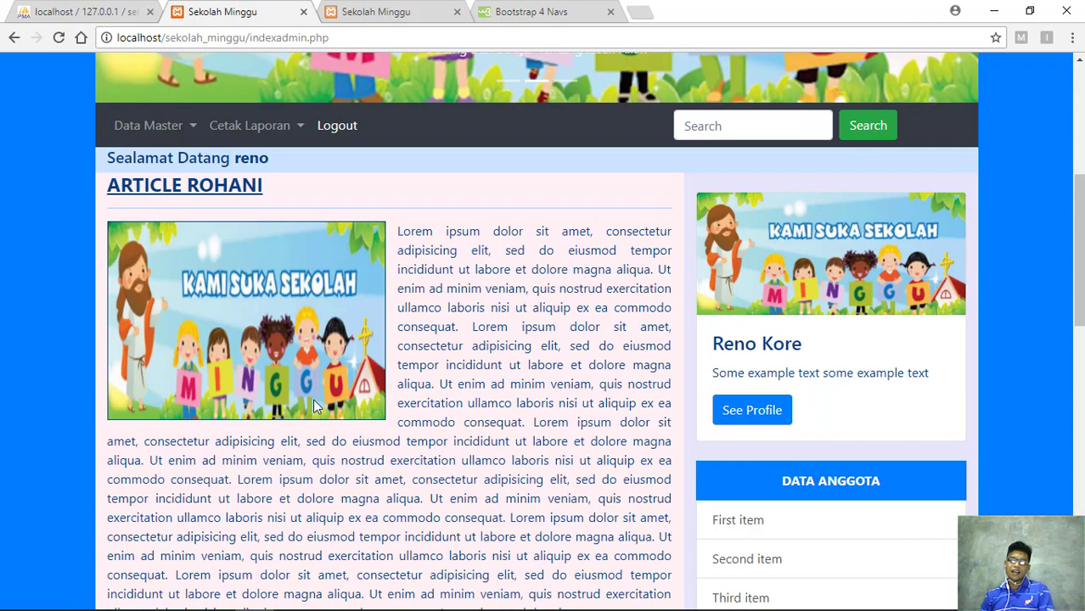
scroll(286, 270, "down", 1)
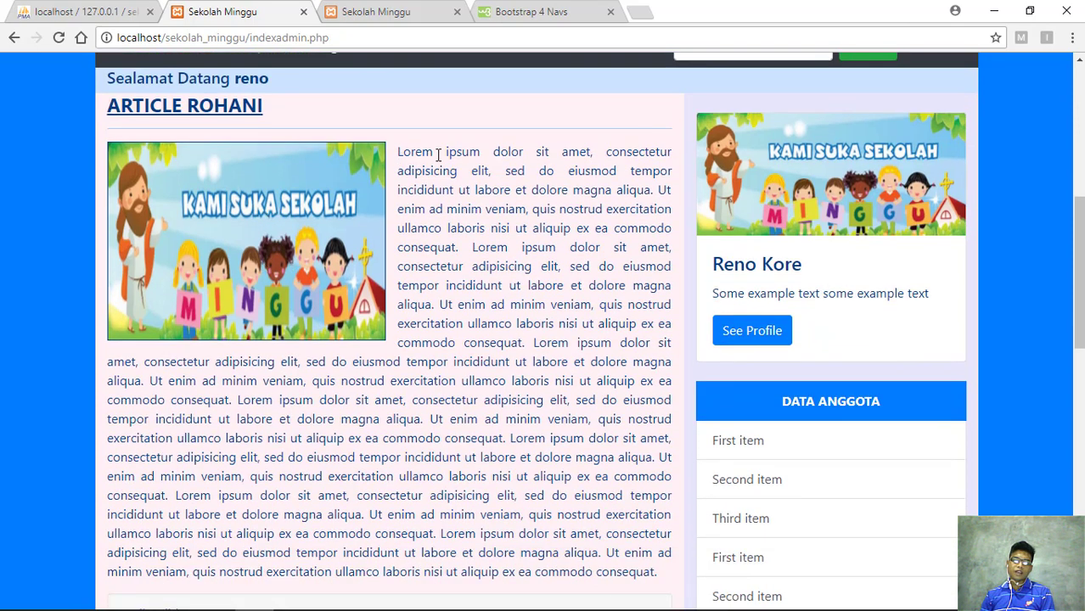
scroll(417, 310, "down", 5)
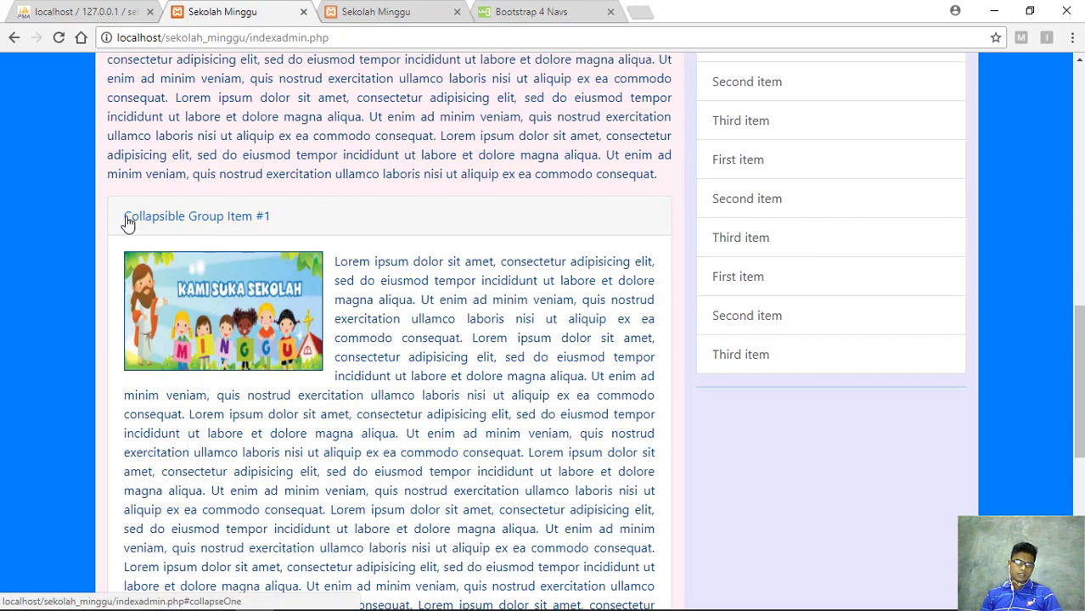
left_click(276, 234)
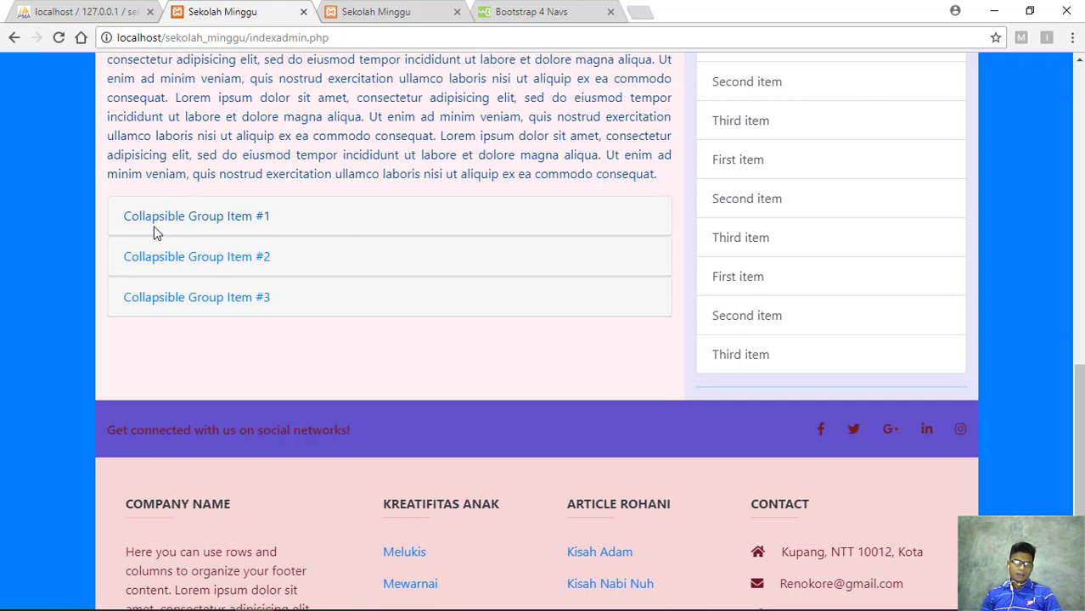
scroll(191, 264, "down", 3)
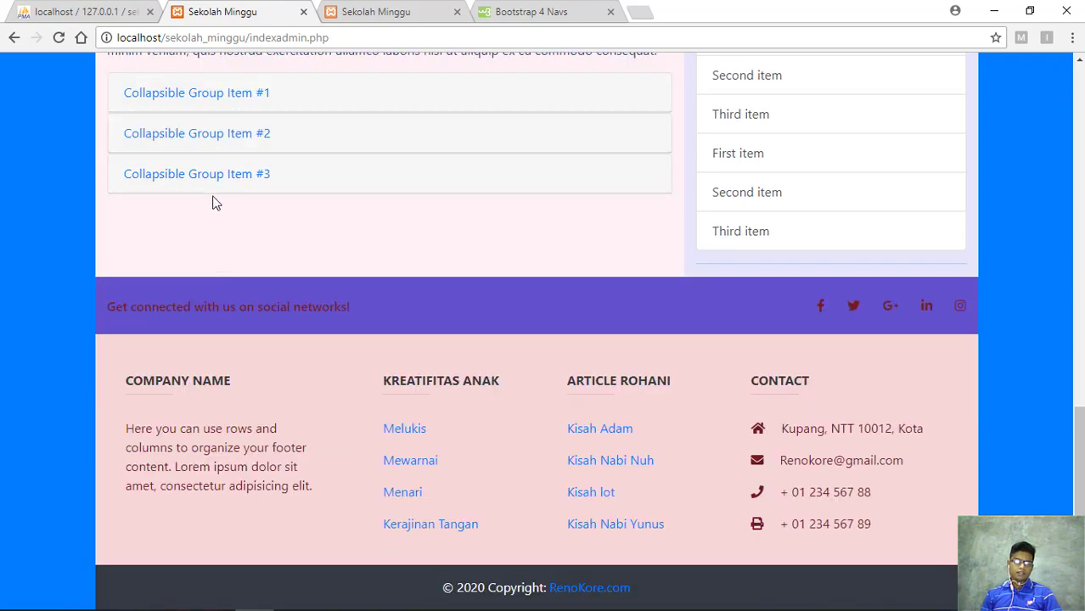
scroll(215, 203, "up", 4)
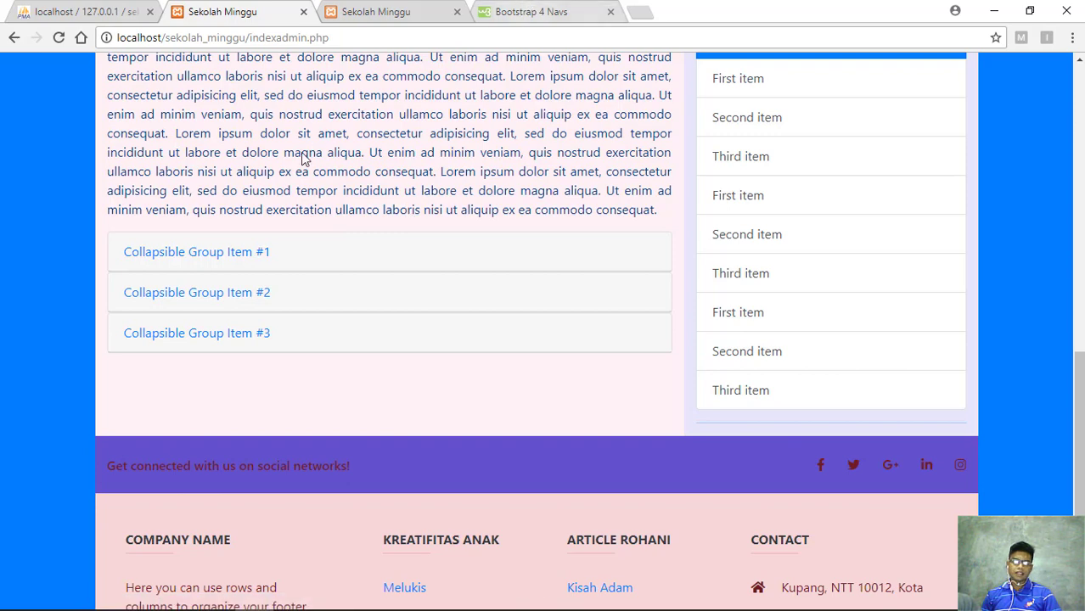
left_click(128, 254)
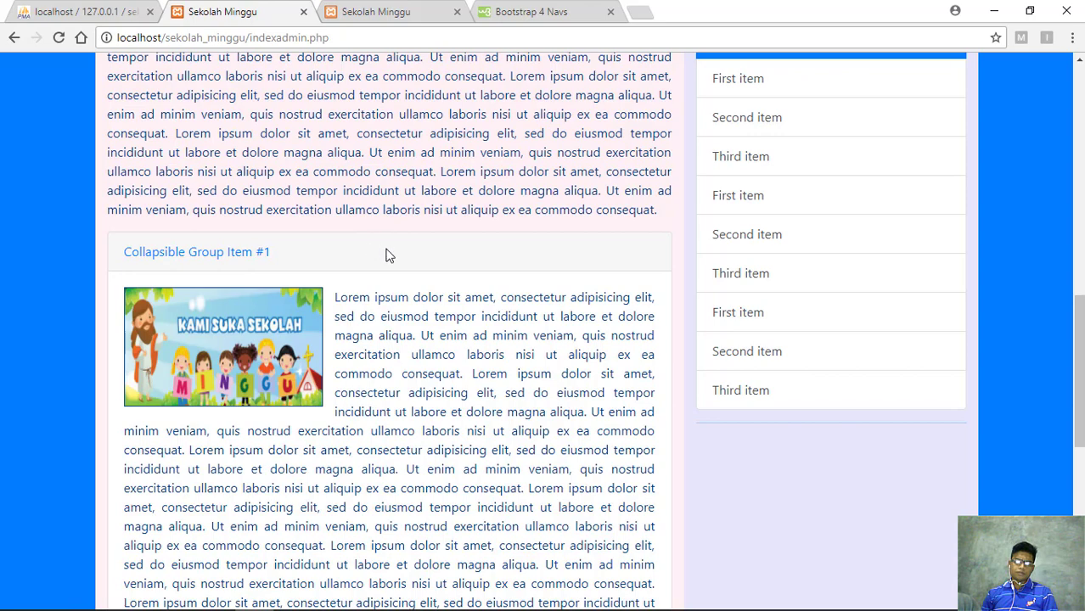
scroll(386, 255, "down", 3)
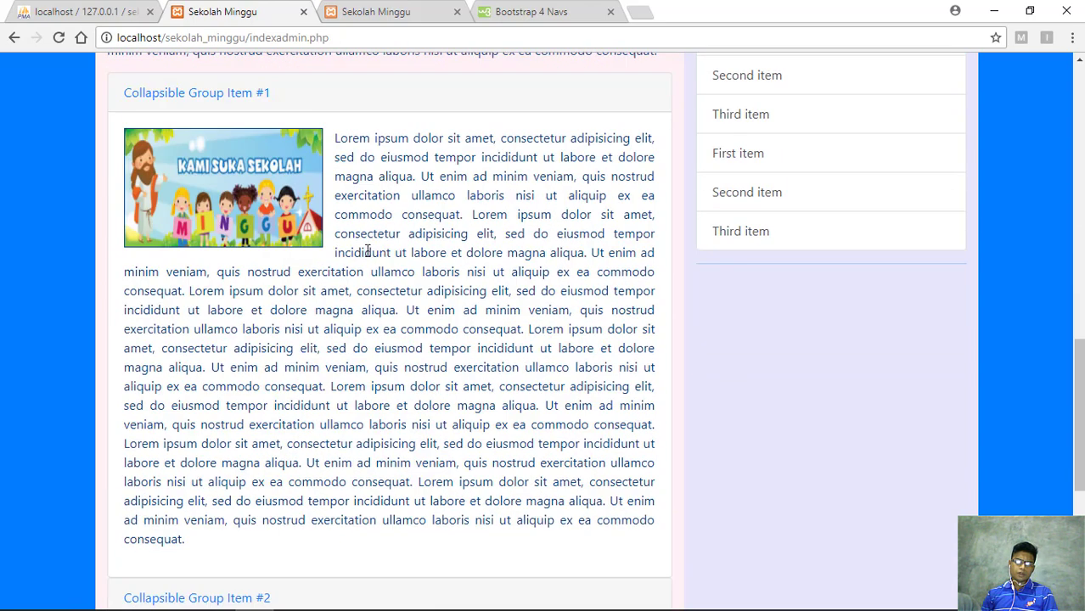
scroll(365, 250, "down", 3)
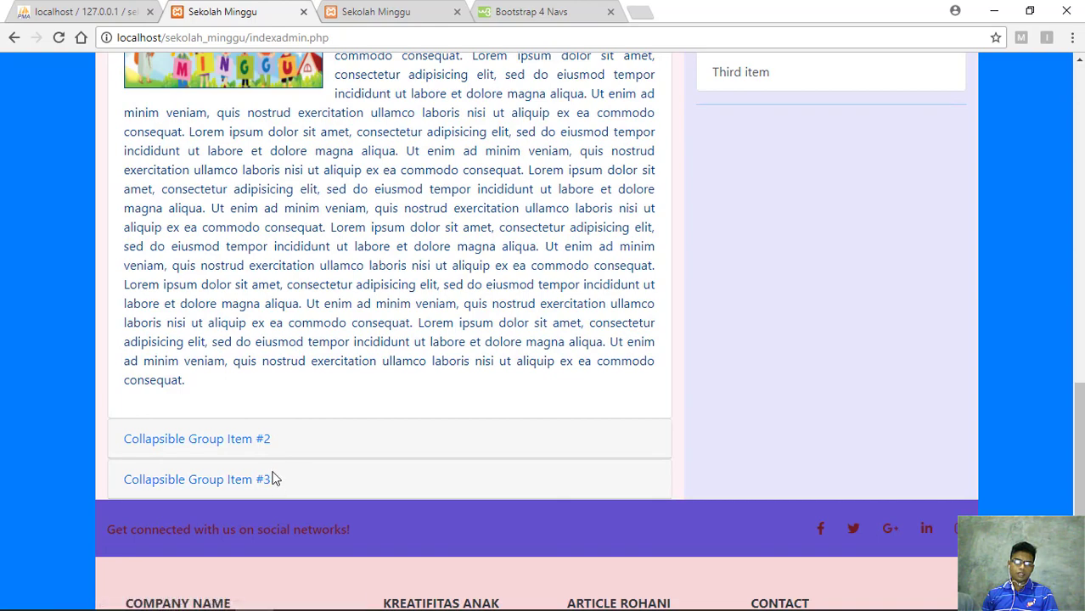
scroll(361, 416, "up", 6)
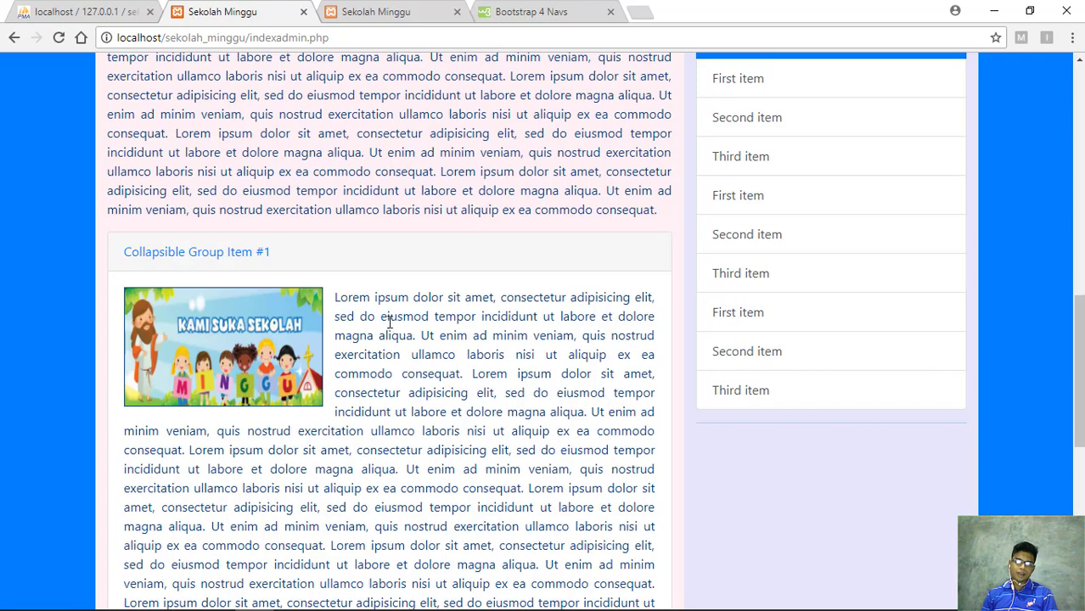
scroll(386, 352, "down", 3)
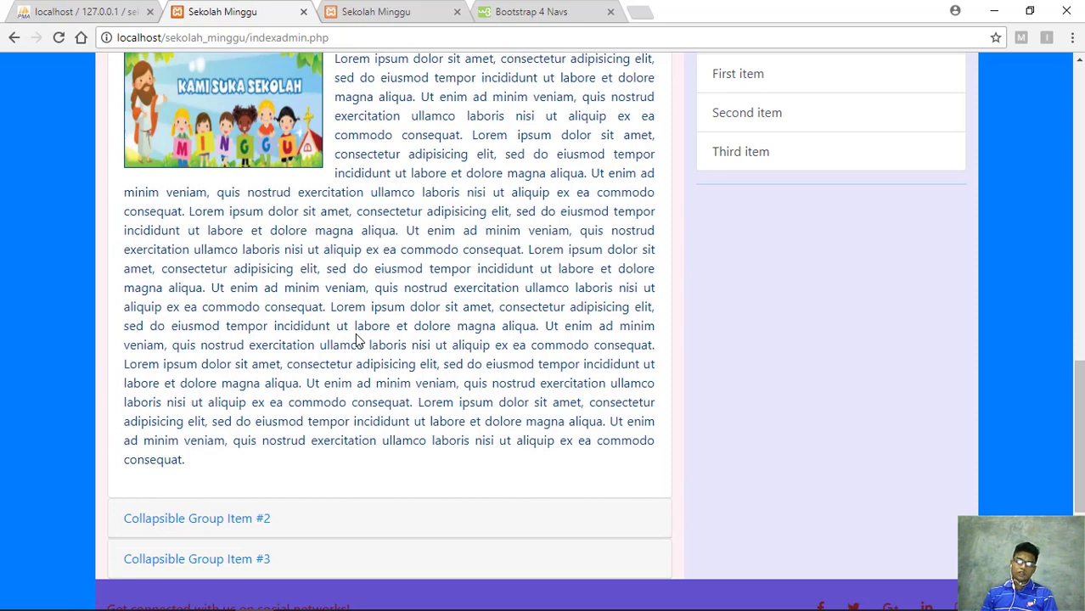
scroll(360, 323, "up", 1)
scroll(361, 324, "up", 1)
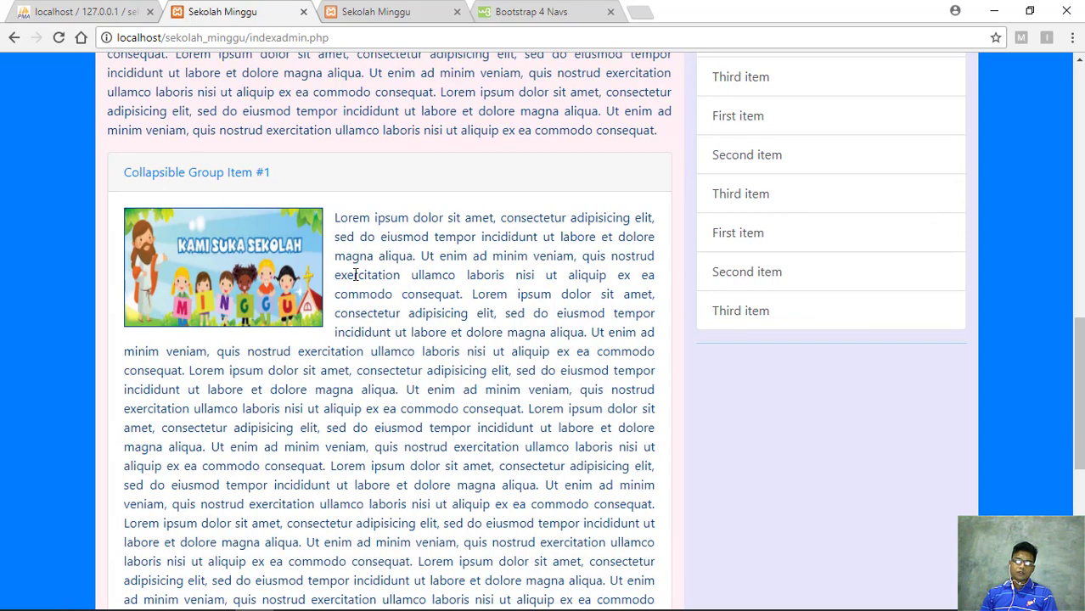
scroll(355, 274, "up", 3)
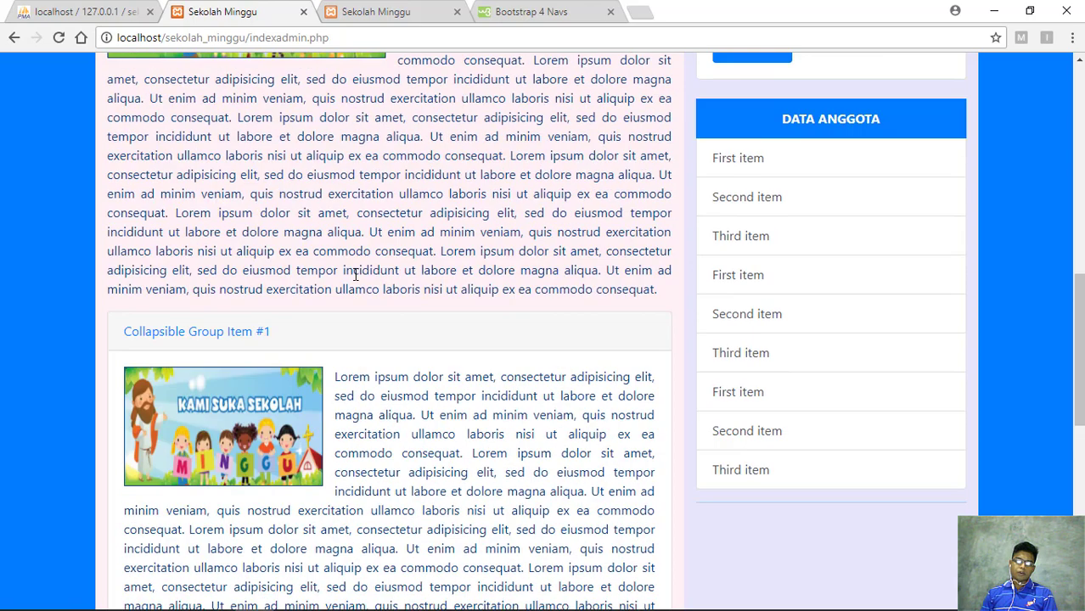
scroll(355, 274, "up", 2)
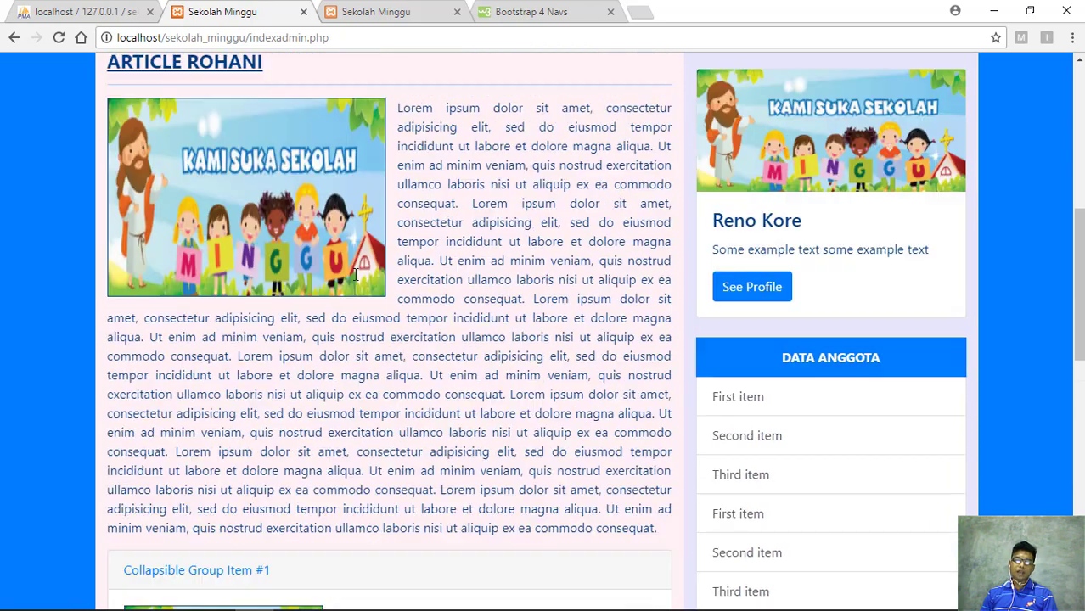
scroll(355, 275, "up", 1)
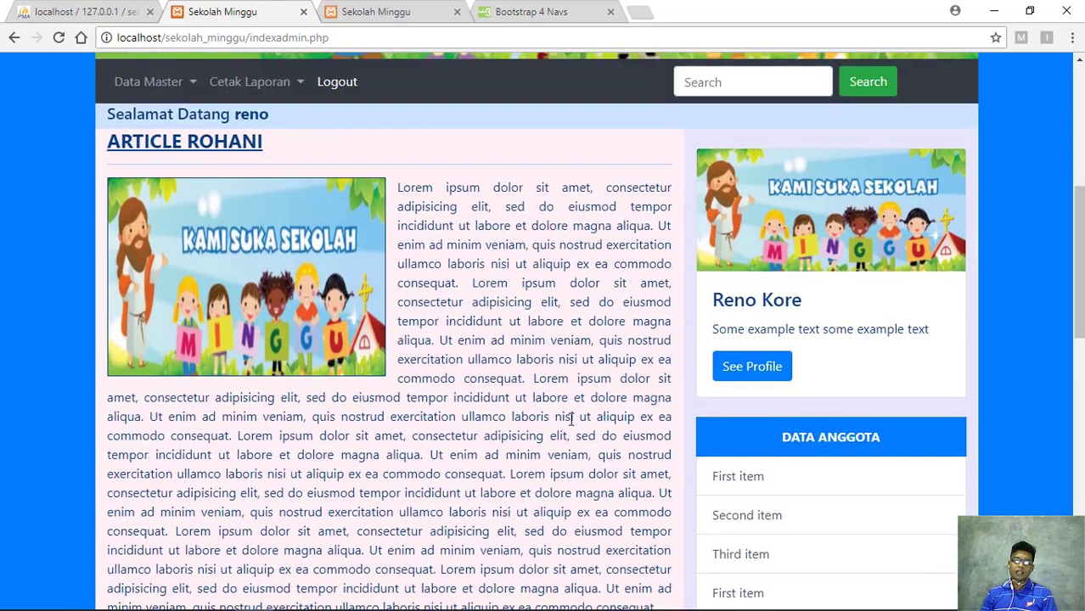
scroll(526, 320, "down", 5)
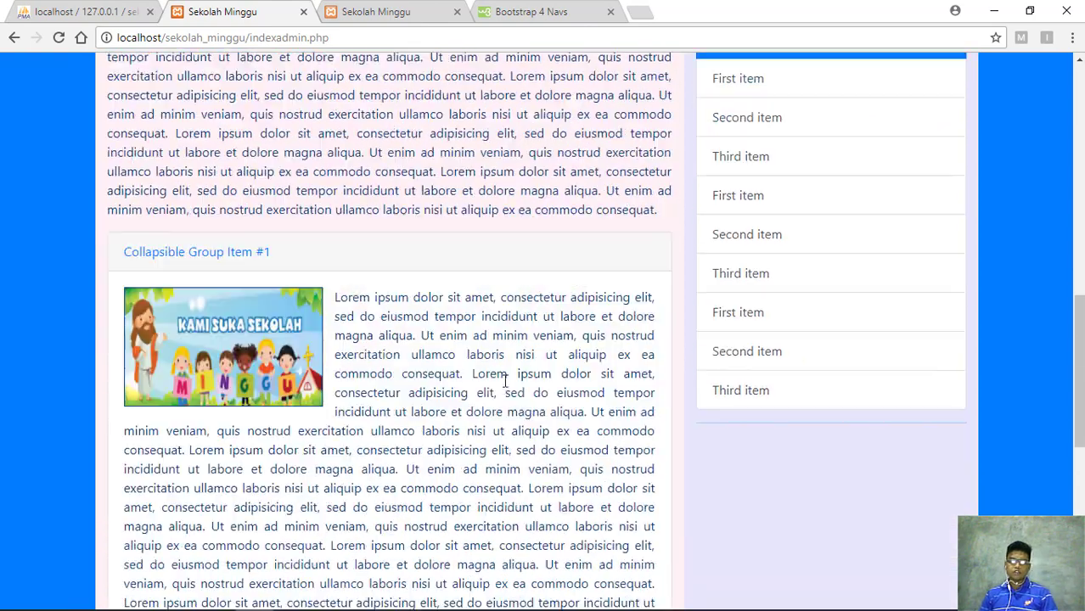
scroll(478, 351, "up", 5)
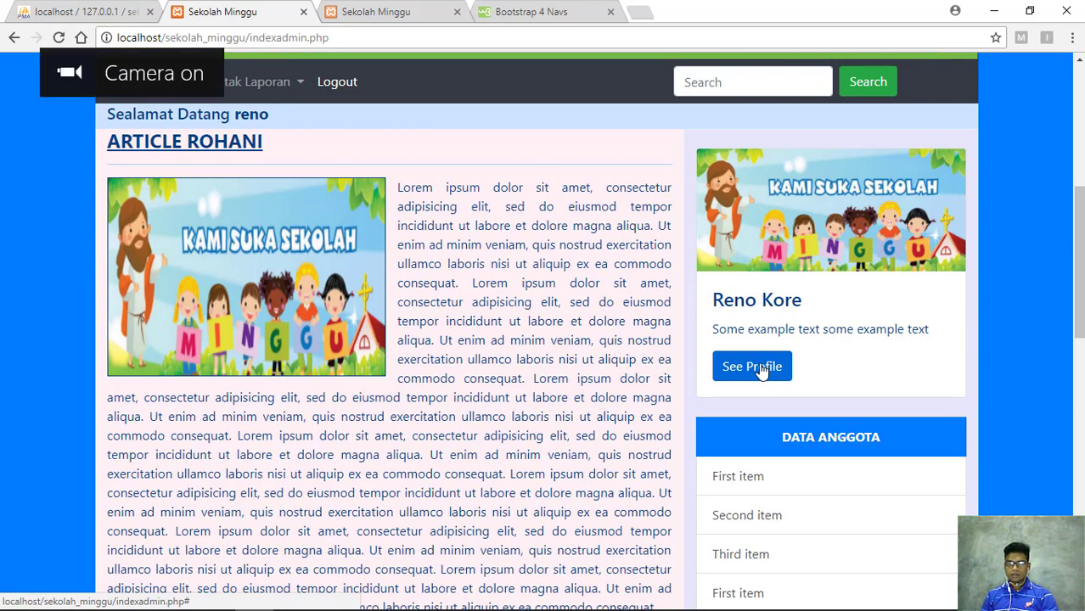
scroll(820, 409, "down", 2)
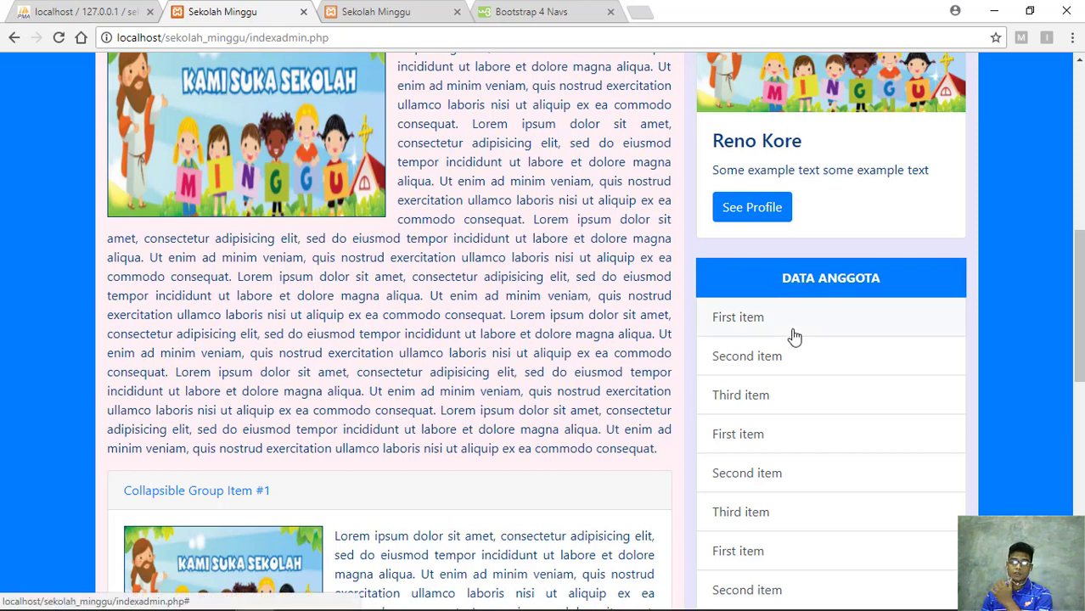
scroll(789, 340, "down", 2)
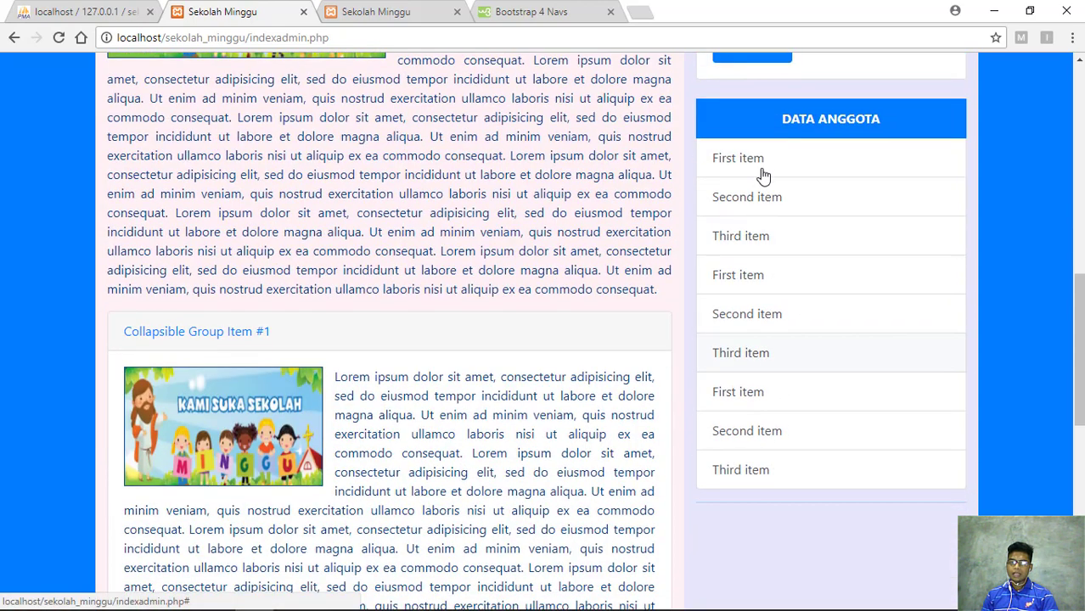
scroll(764, 176, "up", 1)
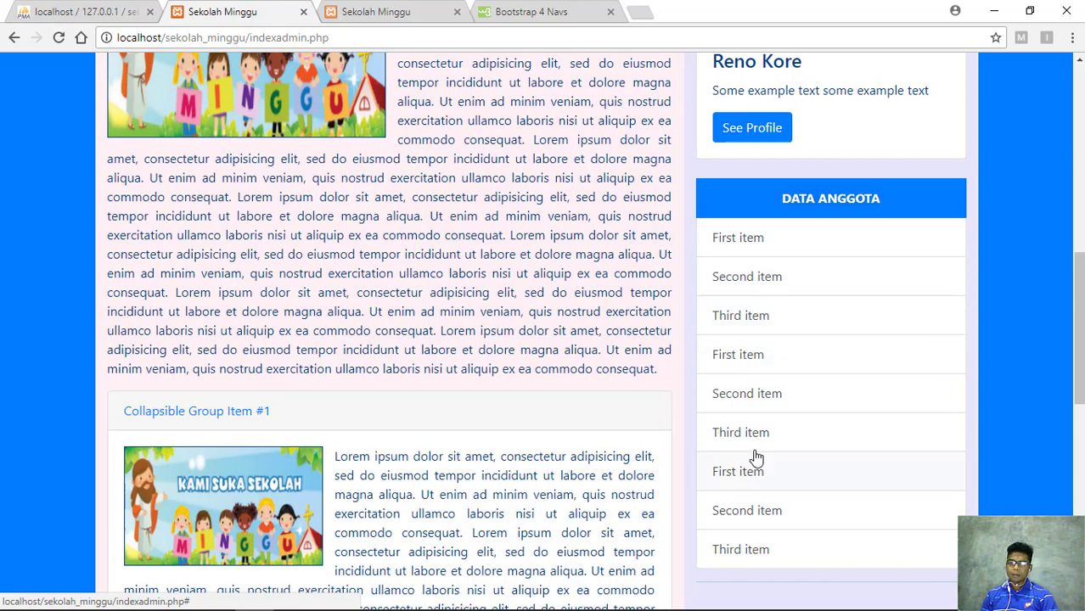
scroll(755, 456, "down", 2)
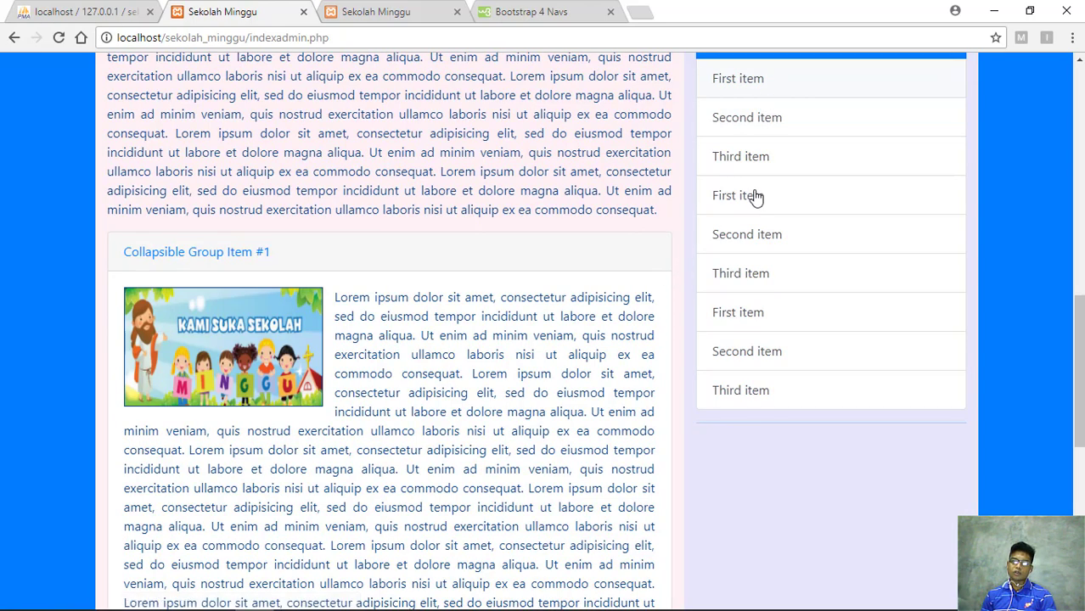
scroll(744, 169, "up", 1)
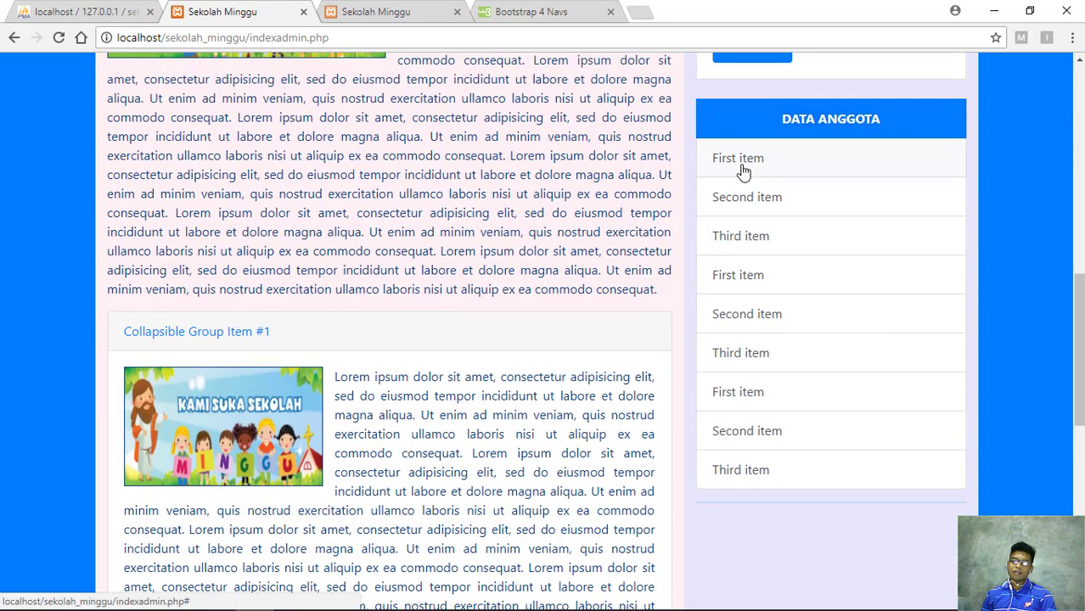
scroll(744, 170, "up", 2)
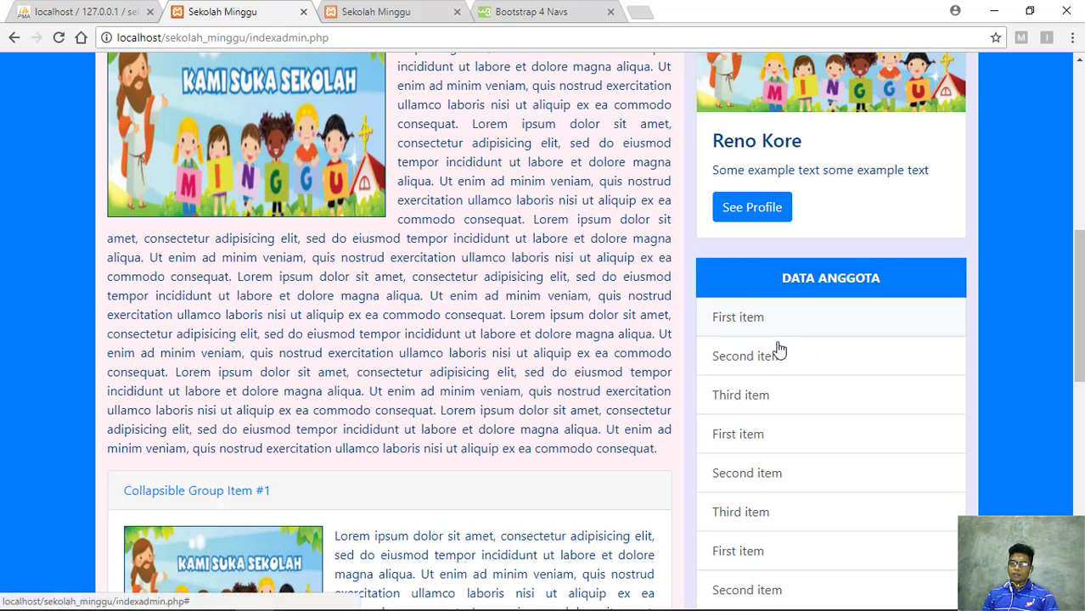
scroll(780, 350, "up", 3)
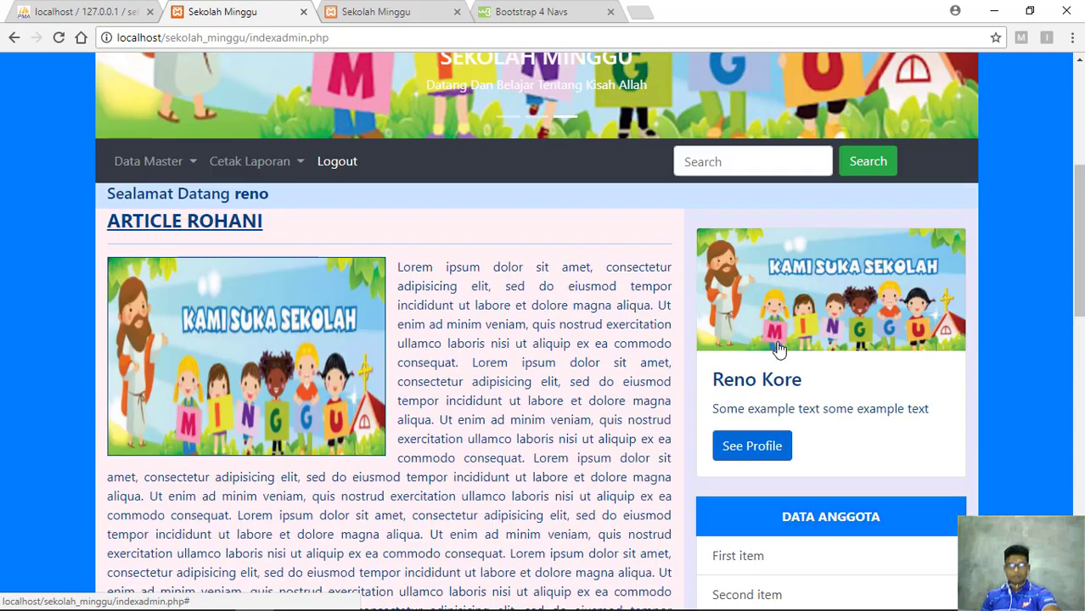
scroll(781, 424, "down", 2)
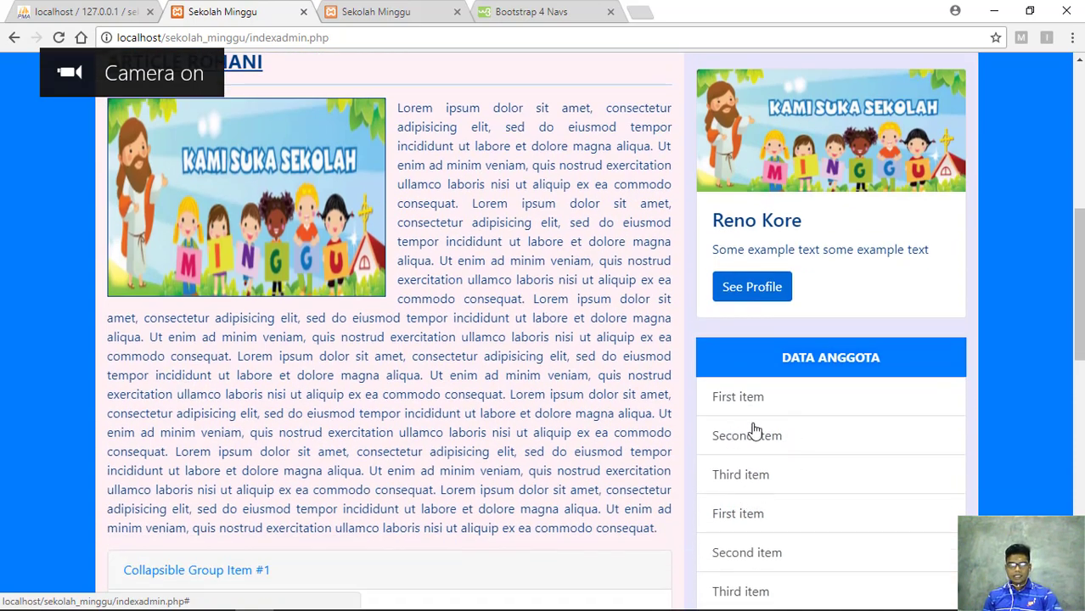
scroll(747, 395, "down", 2)
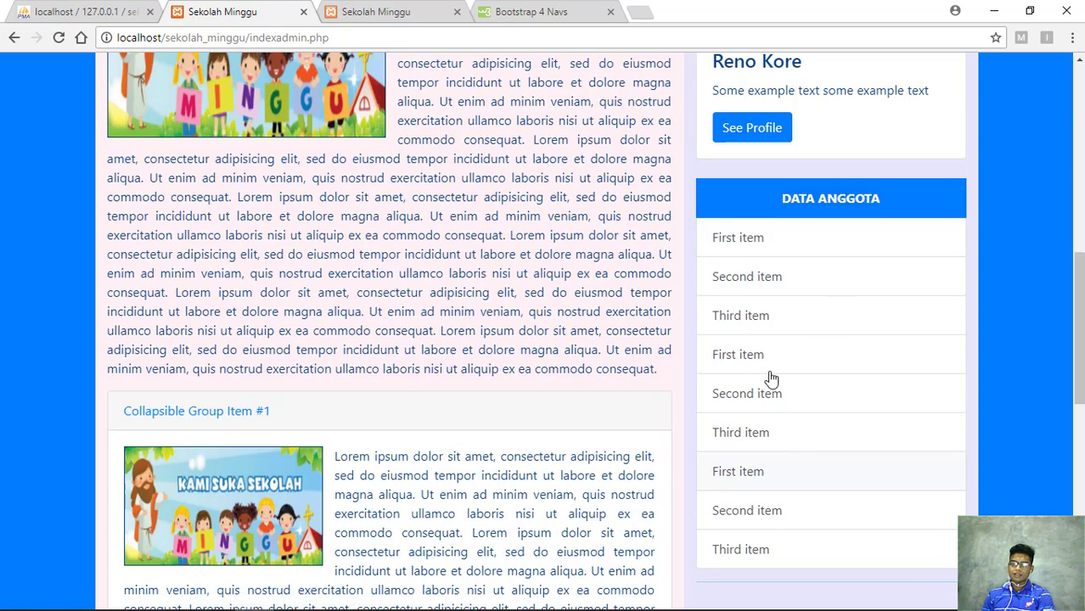
scroll(771, 414, "down", 1)
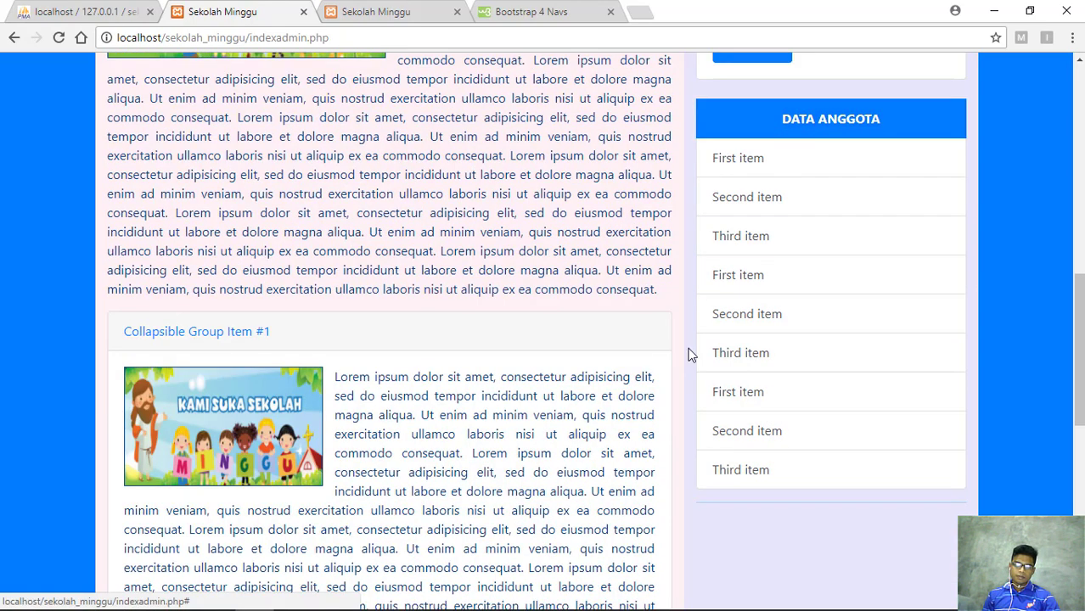
scroll(688, 354, "up", 4)
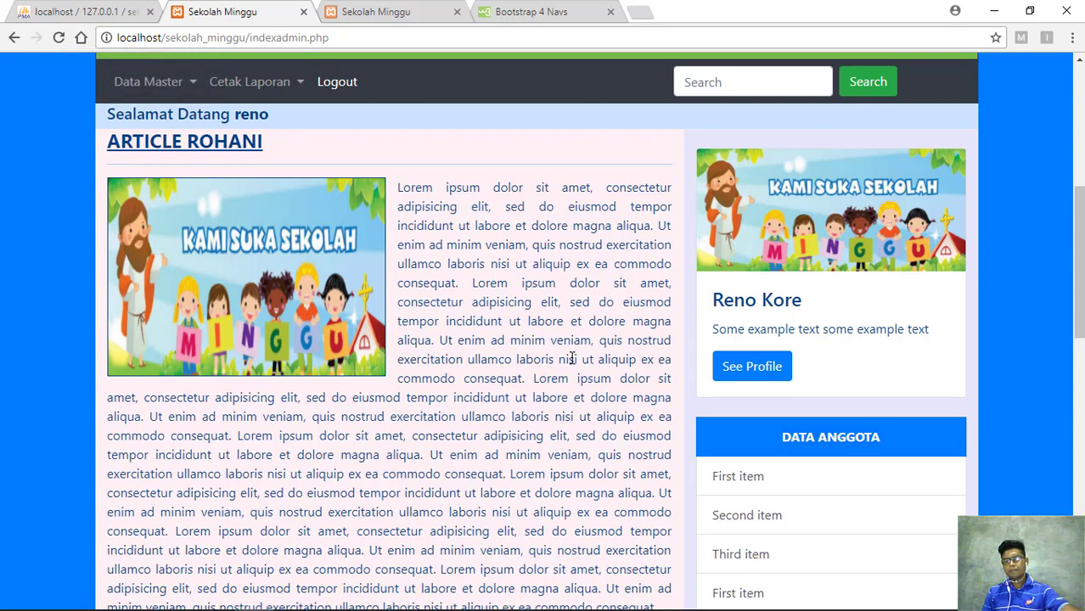
Scroll past the banner and Article Rohani down to the expanded Collapsible Group Item #1
scroll(573, 366, "up", 4)
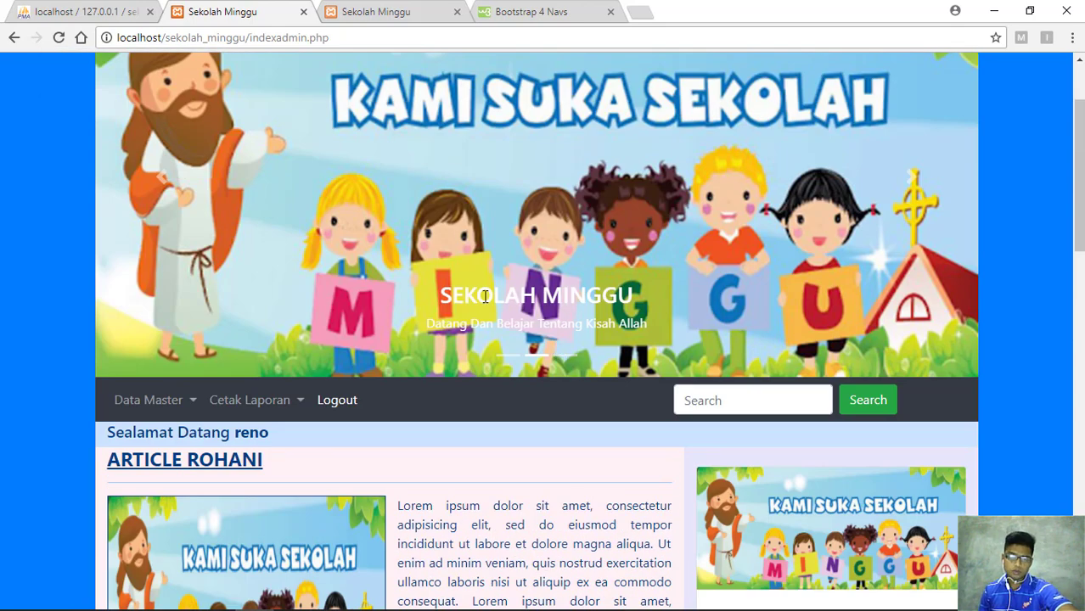
scroll(480, 248, "up", 2)
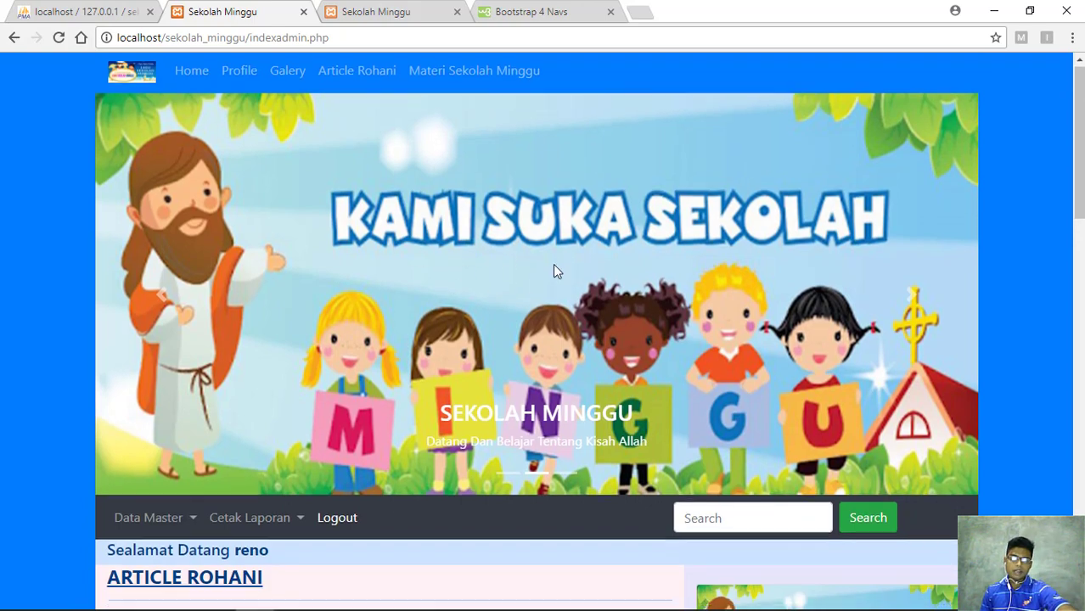
scroll(553, 270, "down", 2)
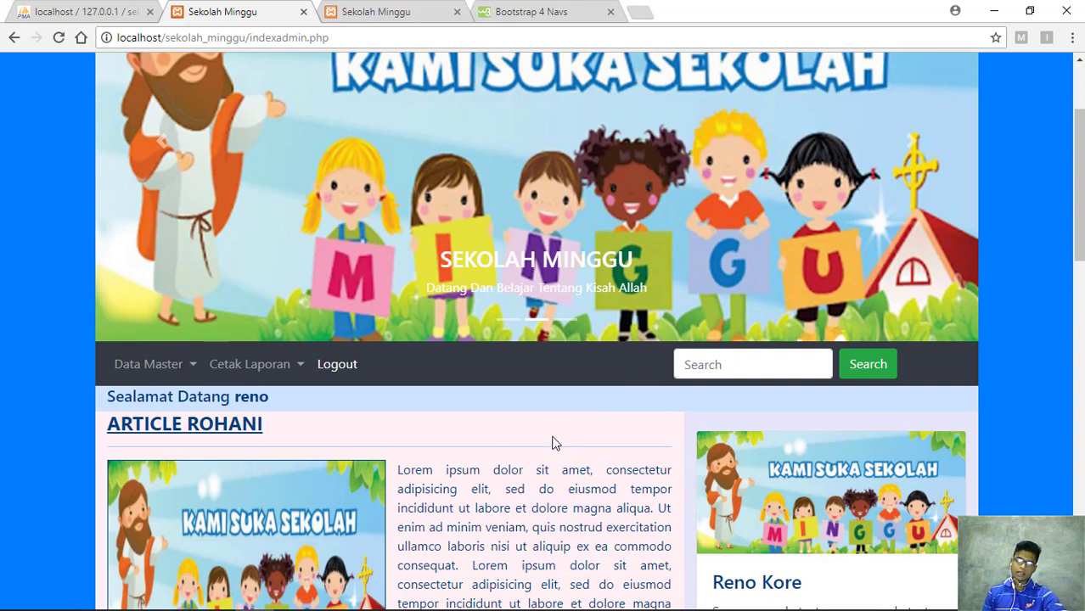
scroll(460, 319, "up", 2)
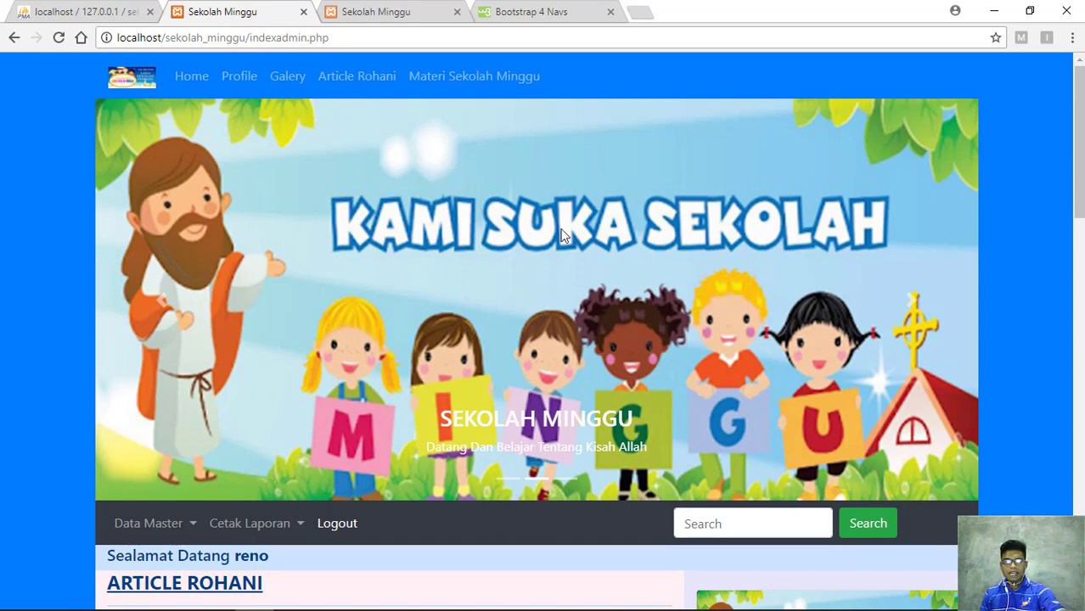
scroll(494, 272, "down", 3)
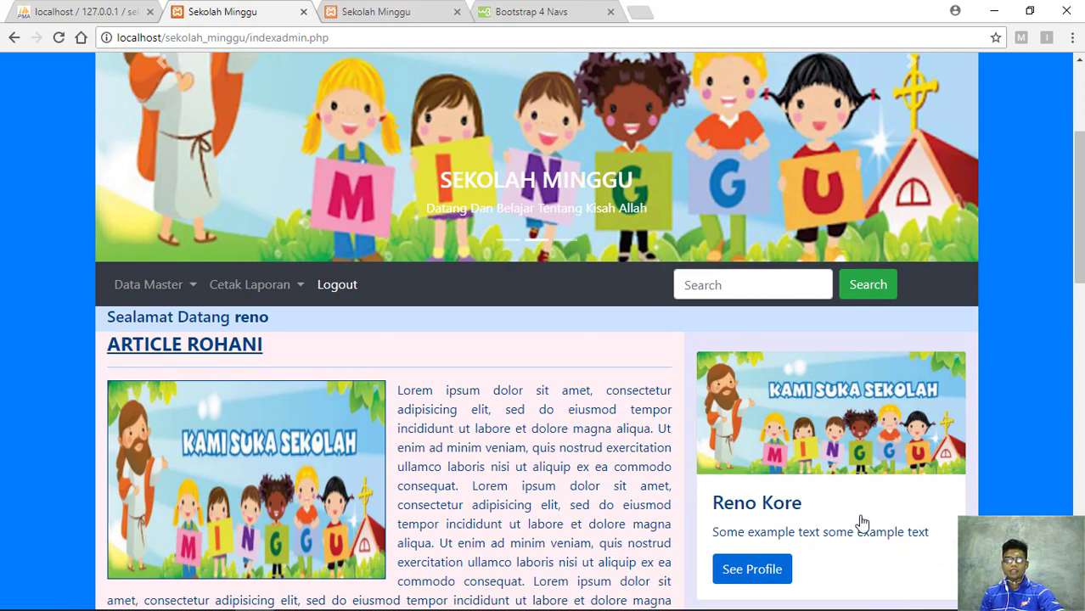
scroll(764, 523, "down", 5)
scroll(668, 601, "down", 5)
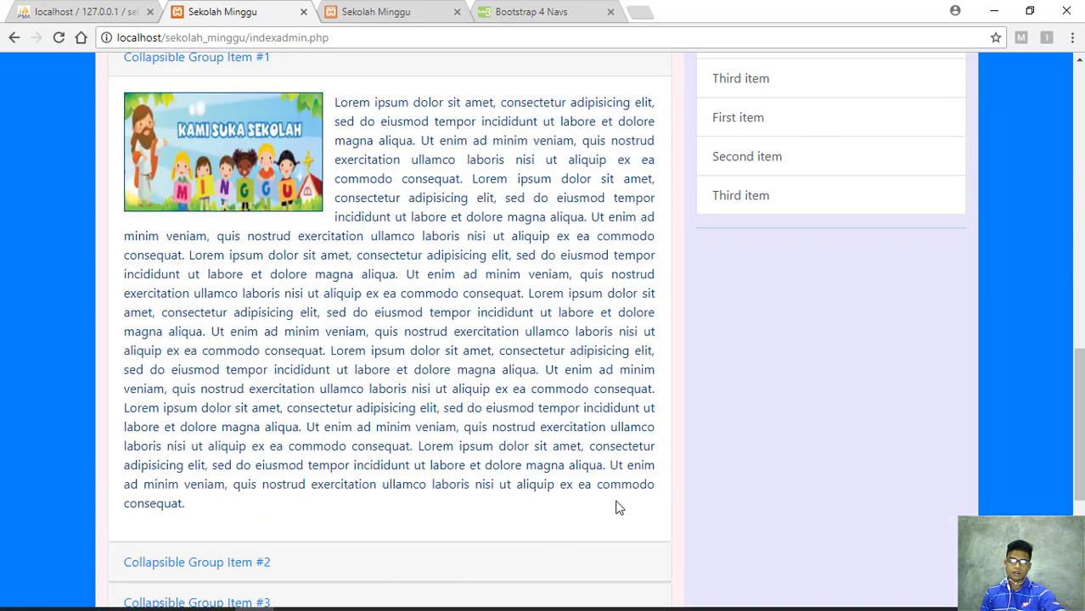
Scroll through the articles and Data Anggota list down to the Company Name and Contact footer
scroll(617, 503, "down", 4)
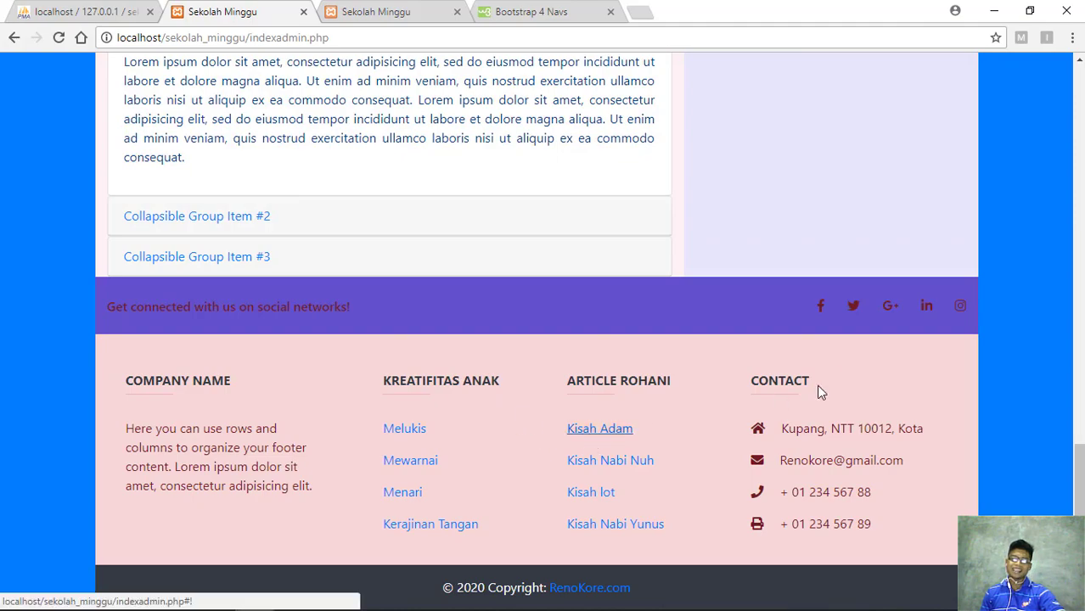
scroll(821, 391, "up", 12)
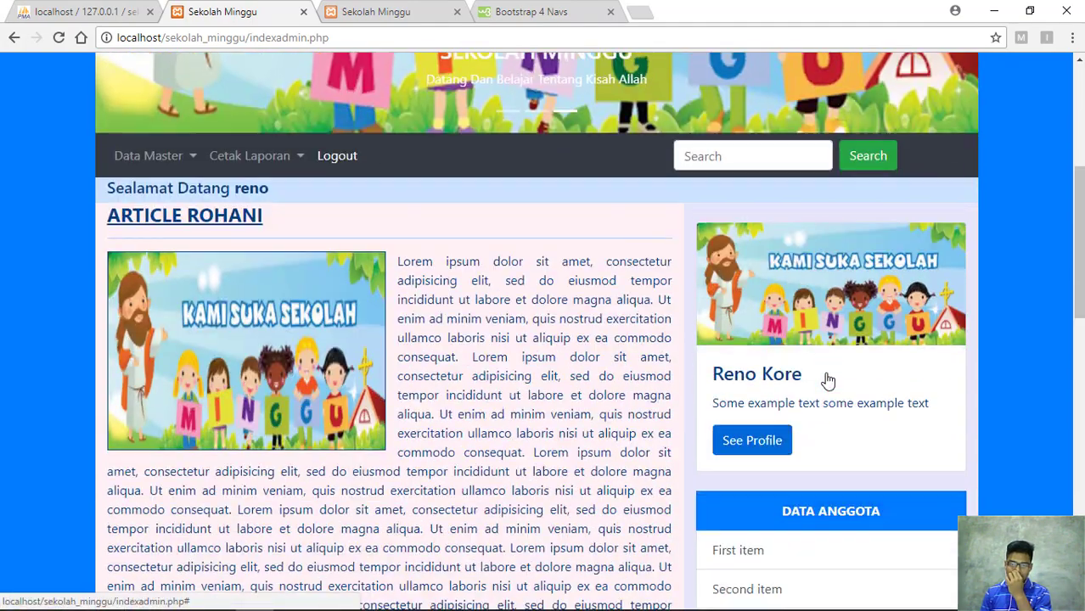
scroll(828, 381, "down", 5)
scroll(796, 268, "up", 1)
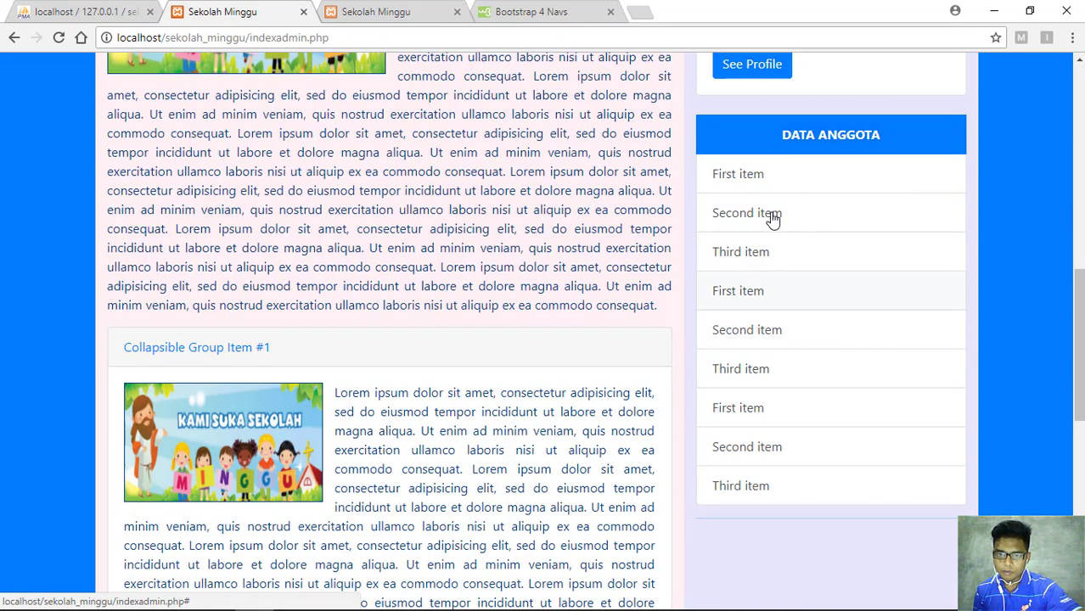
scroll(764, 240, "up", 3)
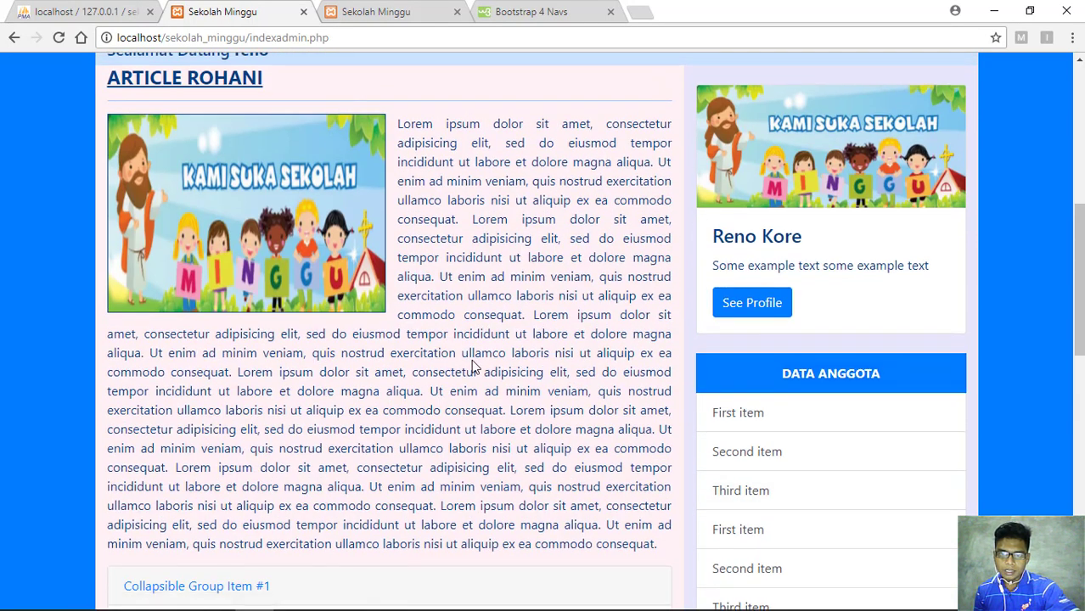
scroll(535, 289, "up", 1)
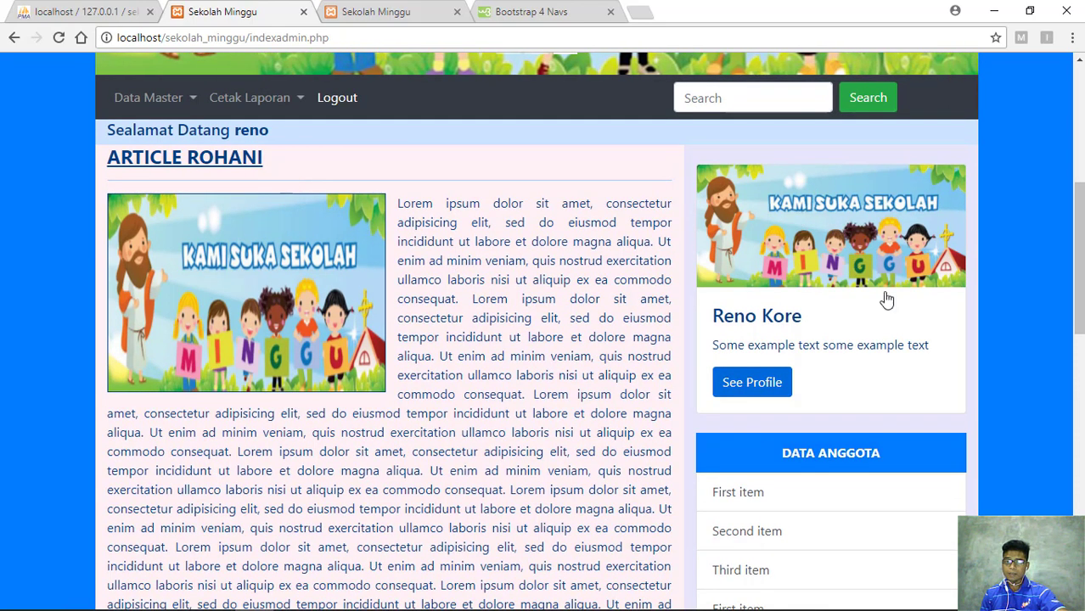
scroll(871, 269, "down", 1)
scroll(871, 268, "down", 6)
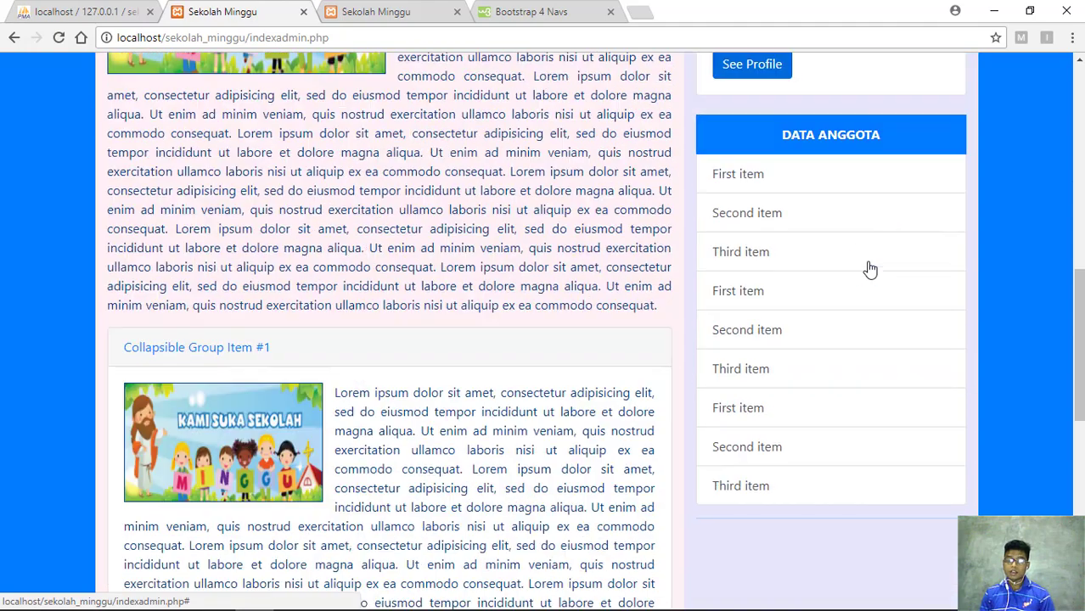
scroll(726, 271, "down", 4)
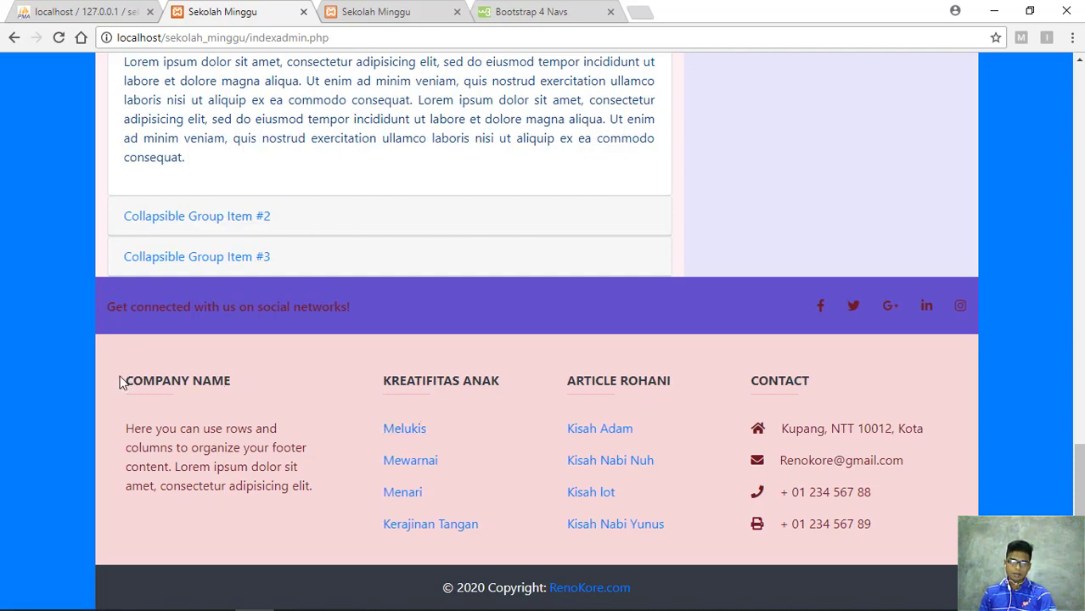
left_click_drag(125, 380, 262, 388)
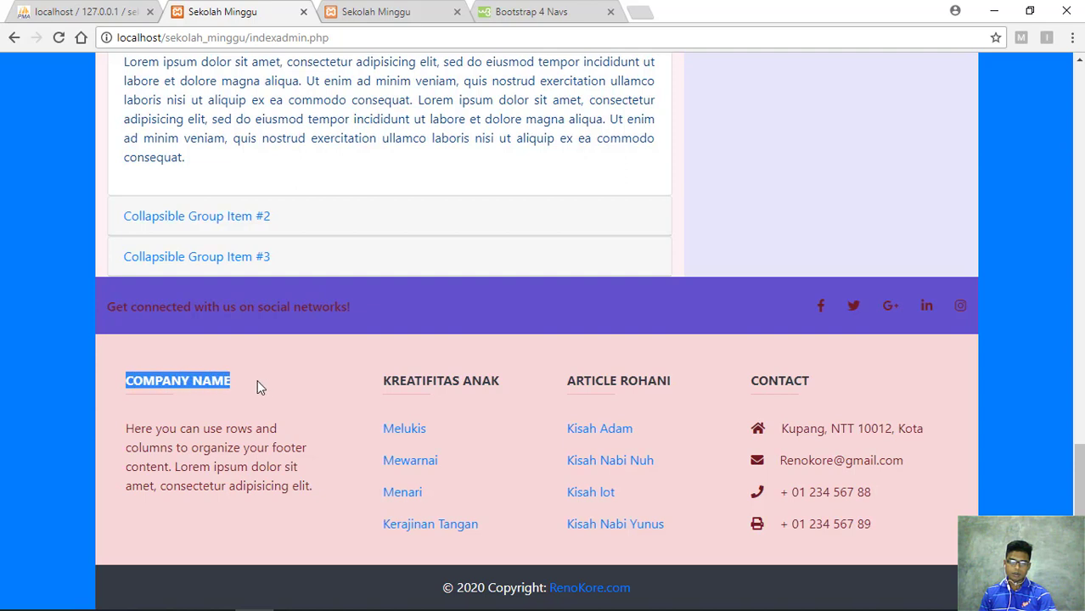
left_click(257, 387)
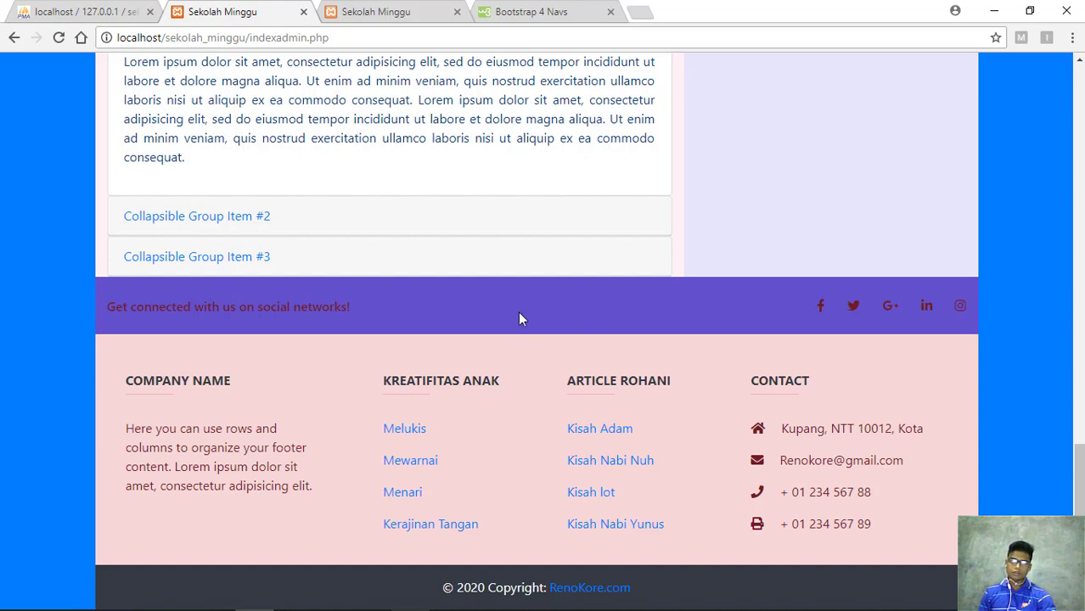
Scroll back up toward the top of the admin page
scroll(519, 319, "up", 2)
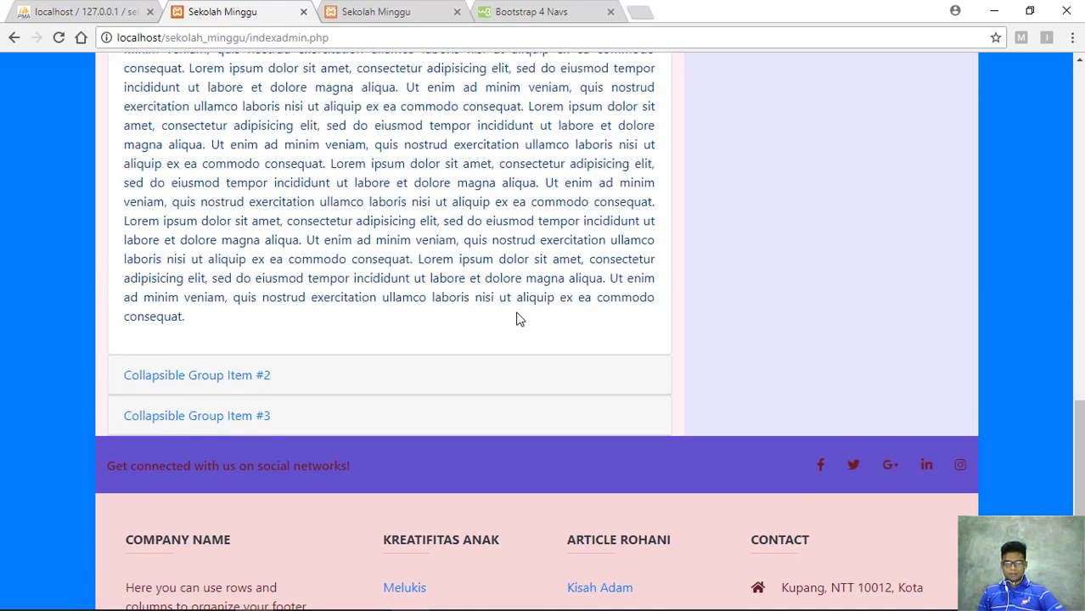
scroll(520, 322, "down", 2)
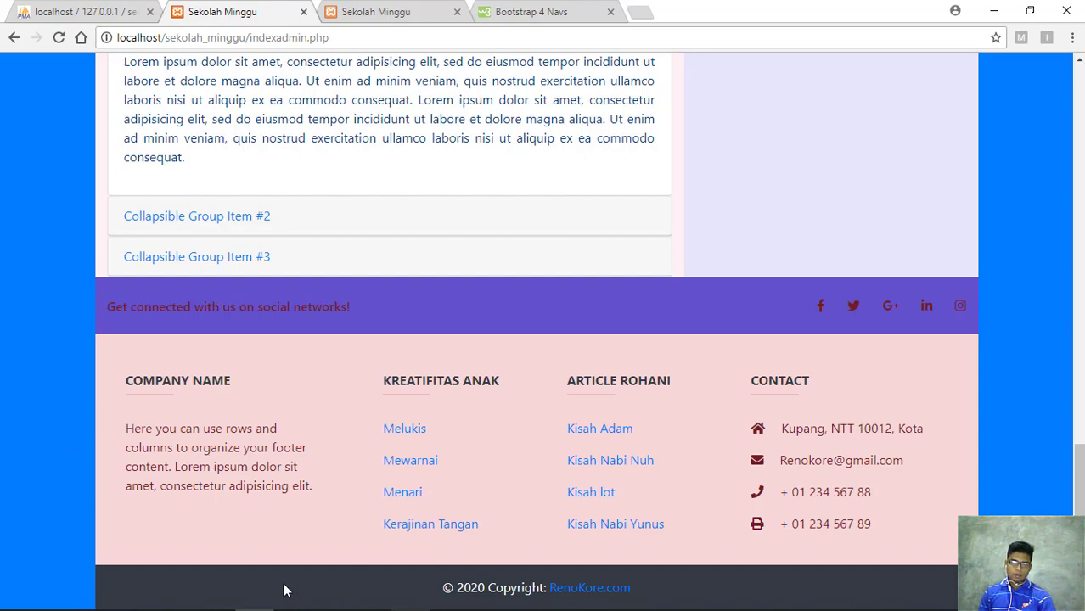
scroll(296, 591, "up", 8)
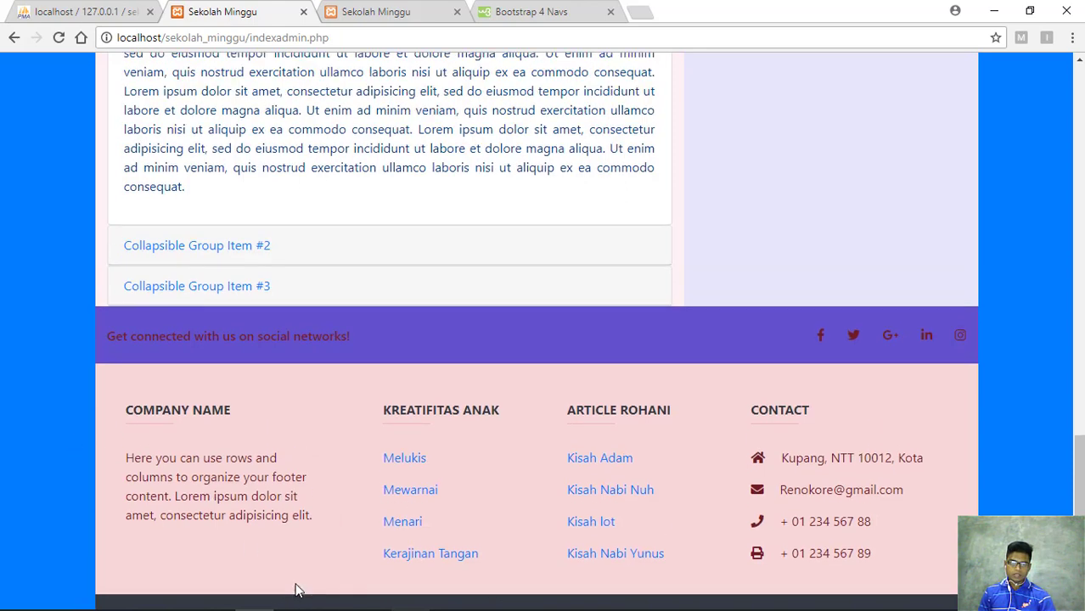
scroll(296, 586, "up", 3)
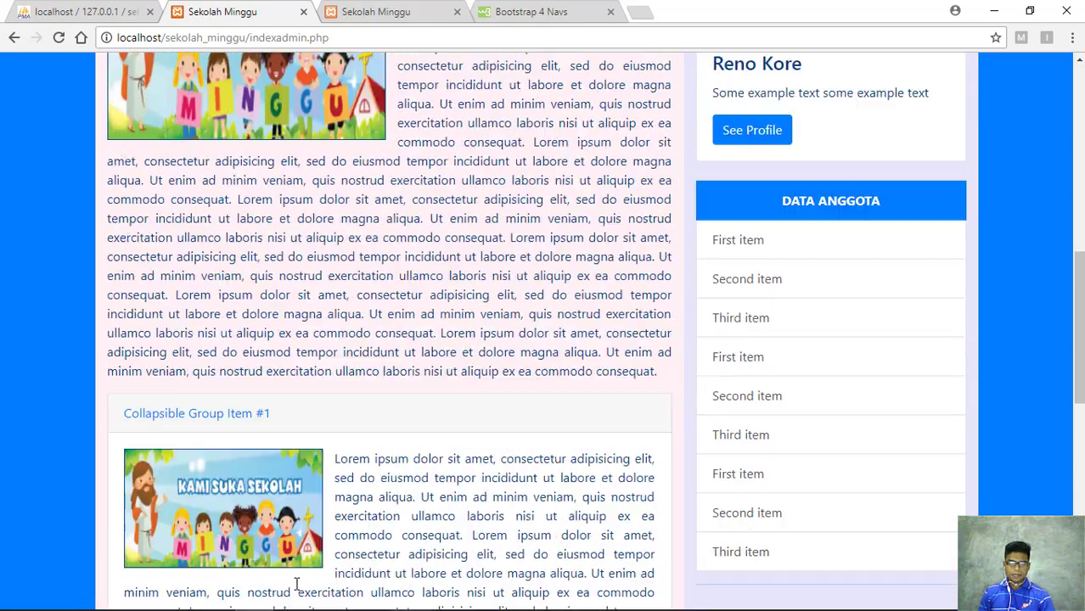
scroll(405, 244, "up", 8)
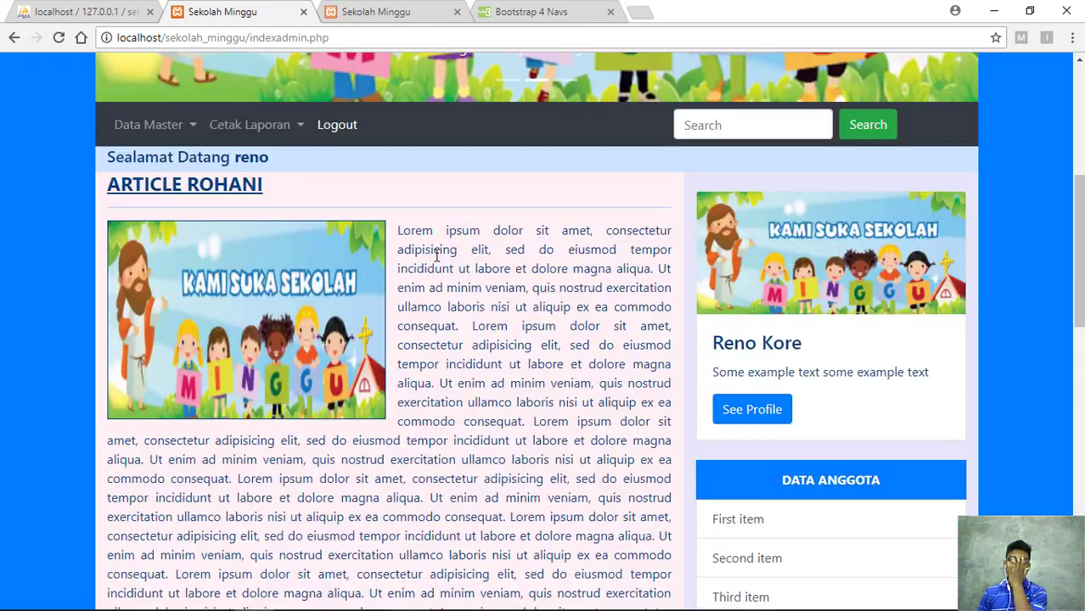
scroll(397, 273, "down", 2)
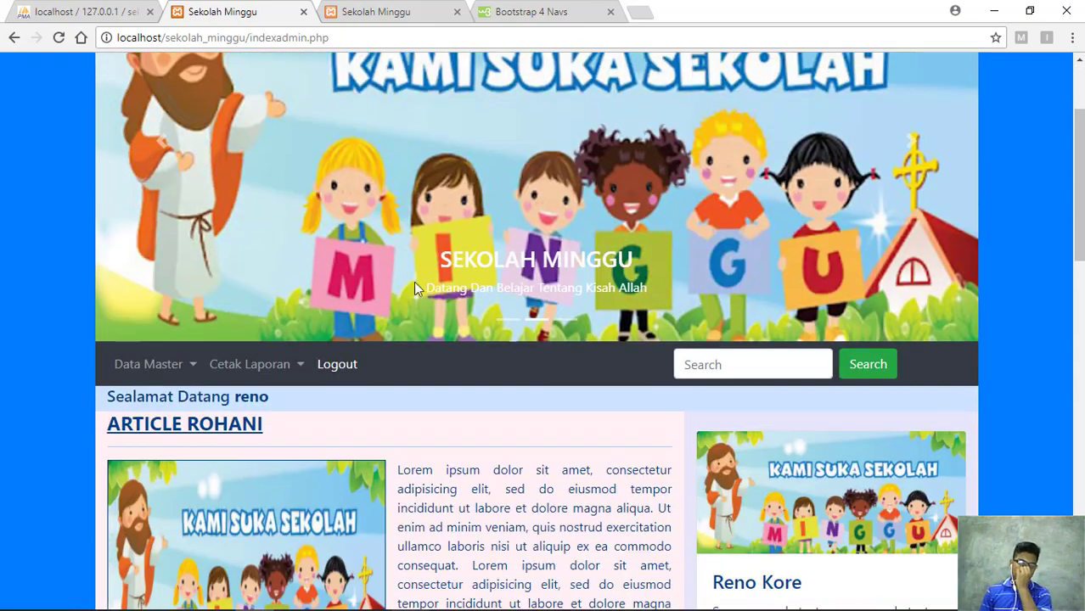
scroll(407, 276, "up", 2)
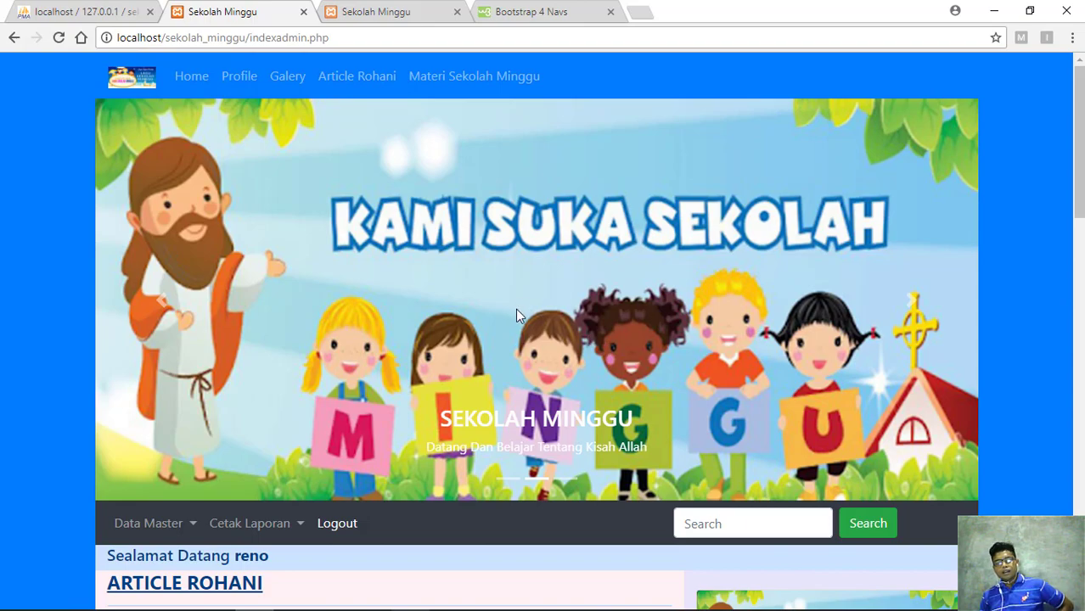
Open the Data Master dropdown listing Pengolah Data Admin, Anak, Guru, Rayon and Kegiatan
scroll(514, 311, "down", 3)
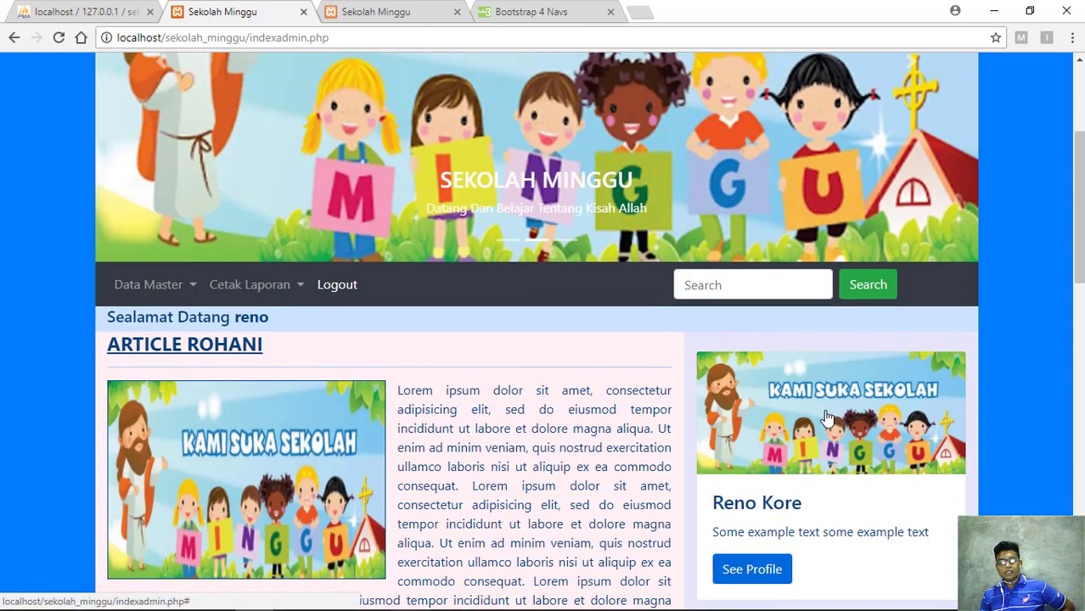
scroll(630, 381, "down", 8)
scroll(629, 450, "down", 3)
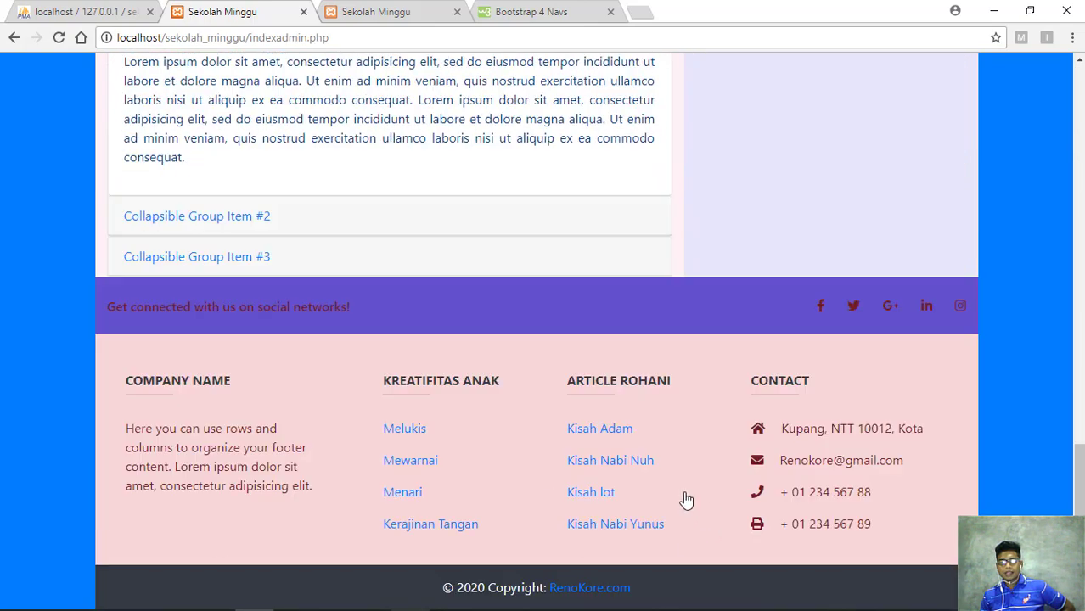
scroll(678, 463, "up", 15)
scroll(552, 314, "up", 1)
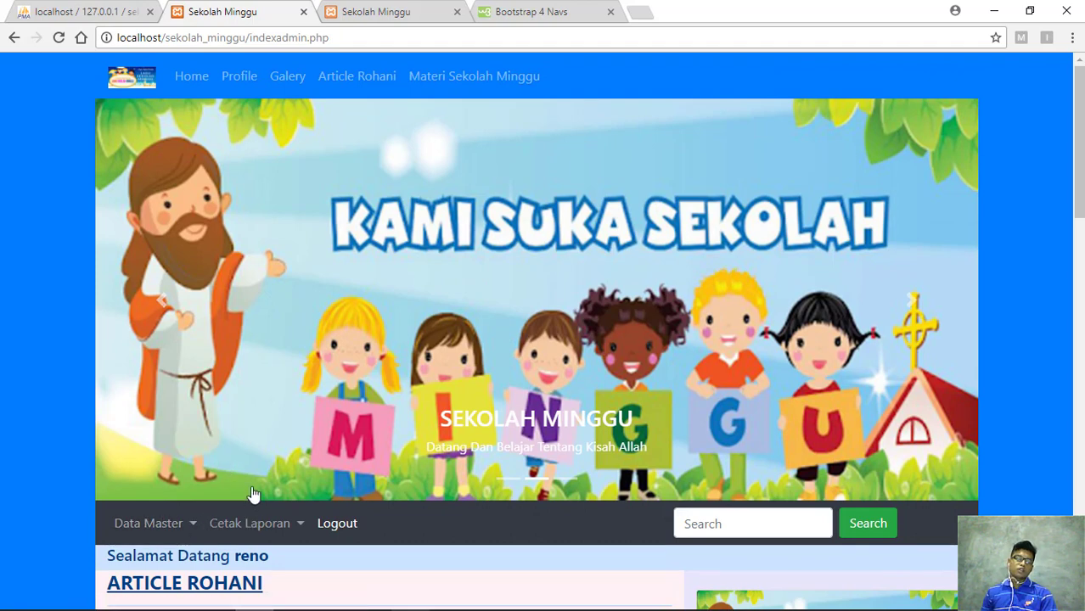
scroll(252, 488, "down", 1)
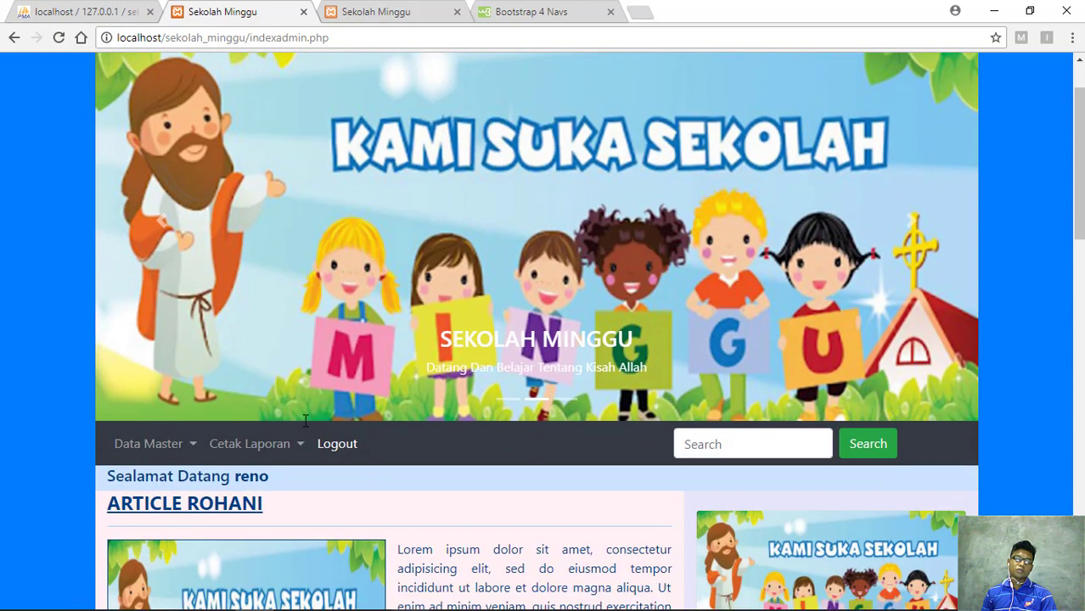
left_click(193, 451)
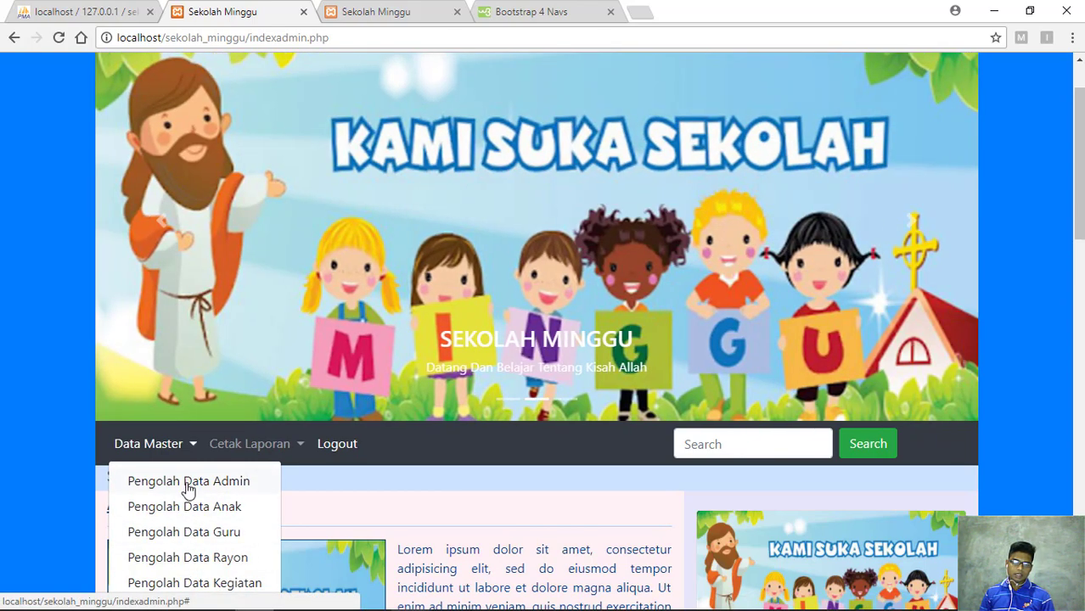
left_click(188, 482)
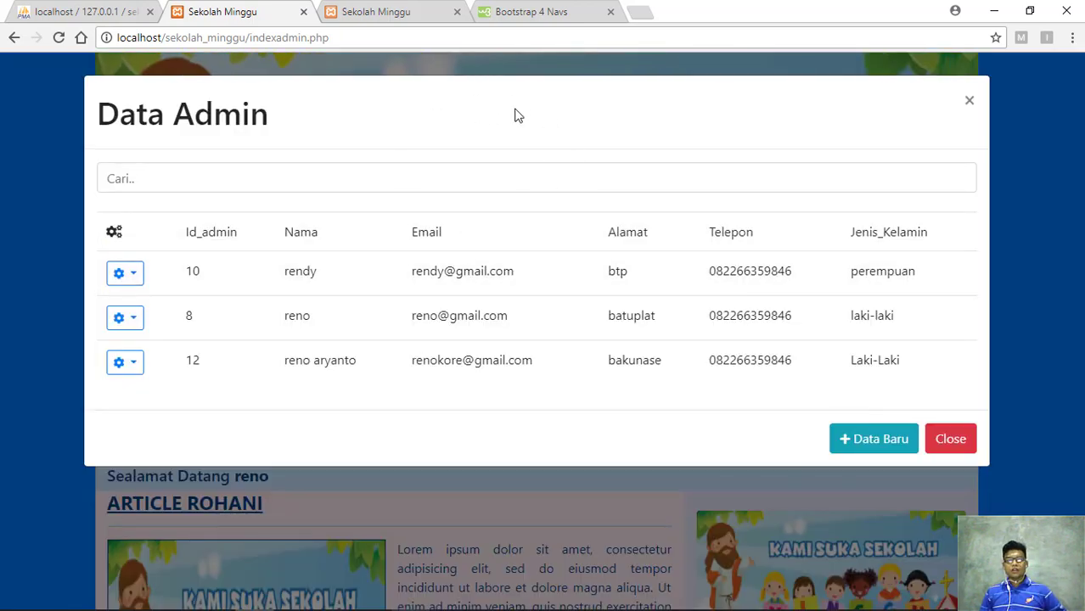
key("Tab")
left_click(598, 128)
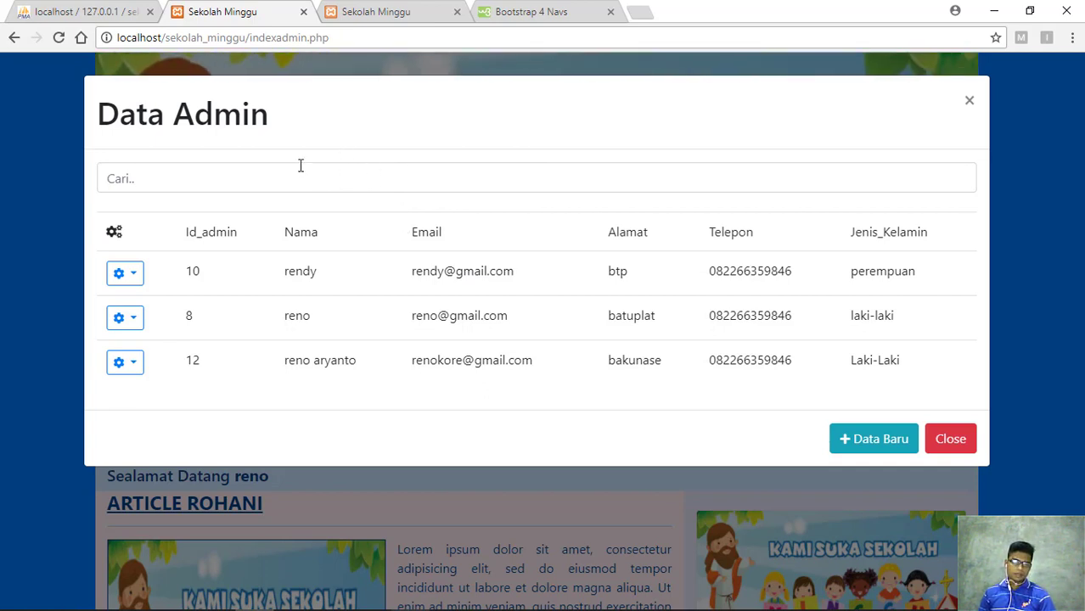
left_click_drag(270, 122, 98, 123)
left_click(87, 123)
mouse_move(270, 122)
left_mouse_down()
mouse_move(242, 122)
mouse_move(286, 121)
left_mouse_up()
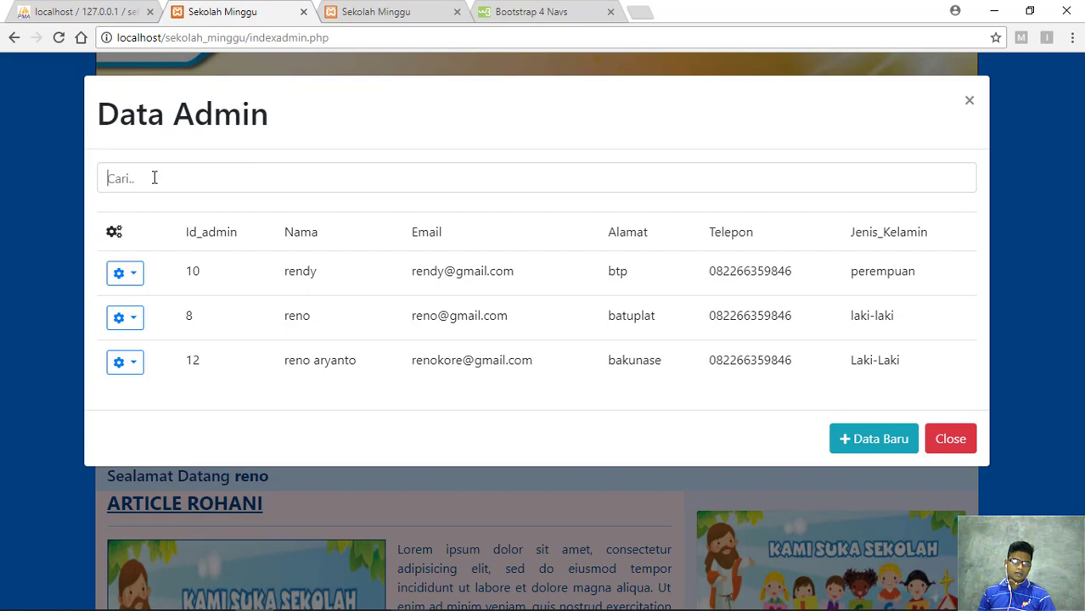
left_click(257, 183)
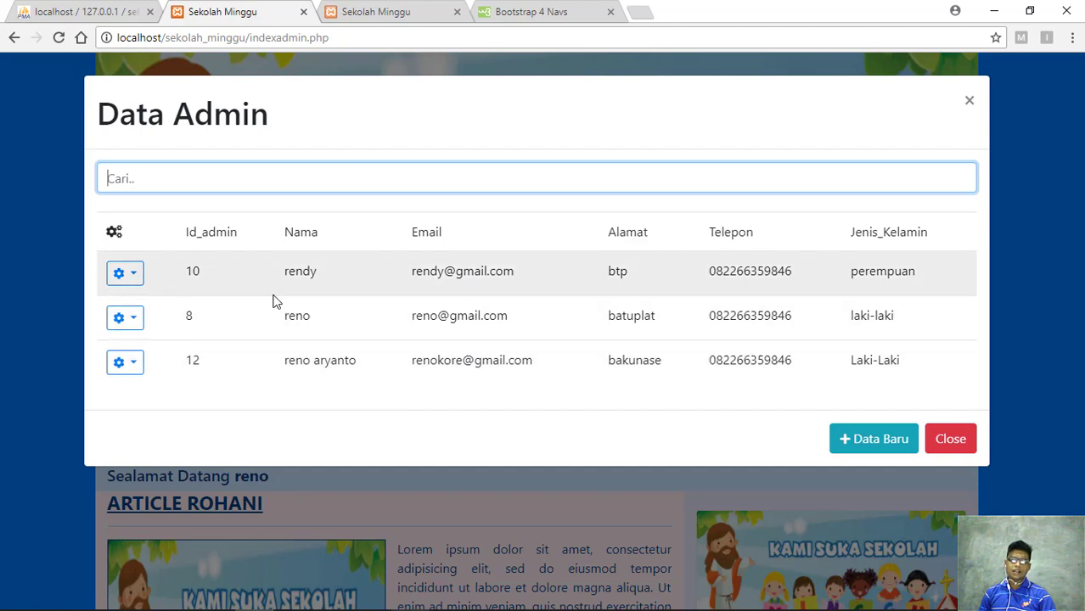
left_click(488, 186)
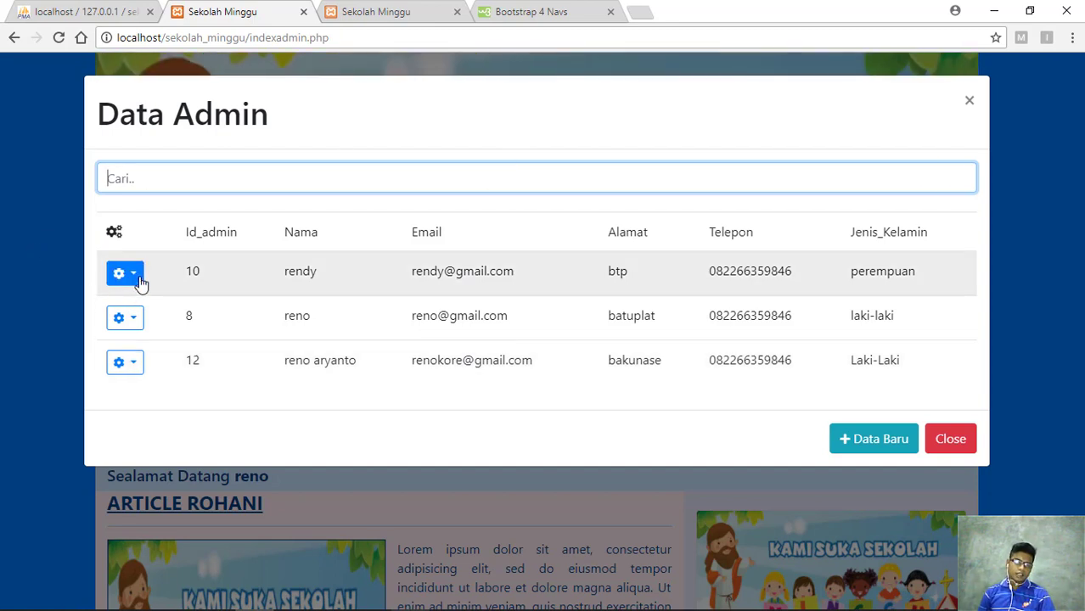
left_click(134, 274)
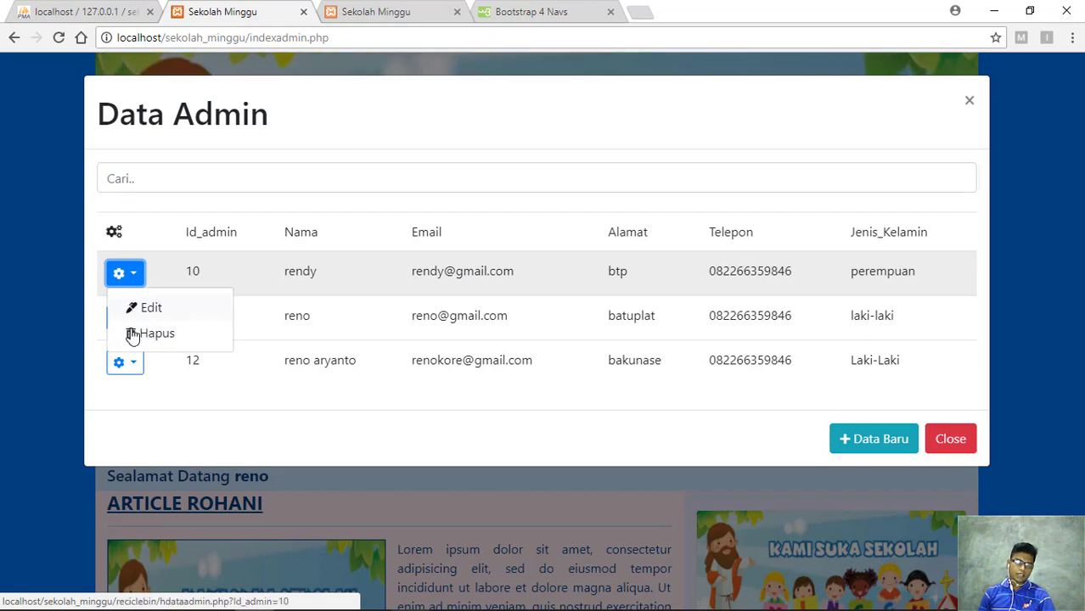
left_click(141, 277)
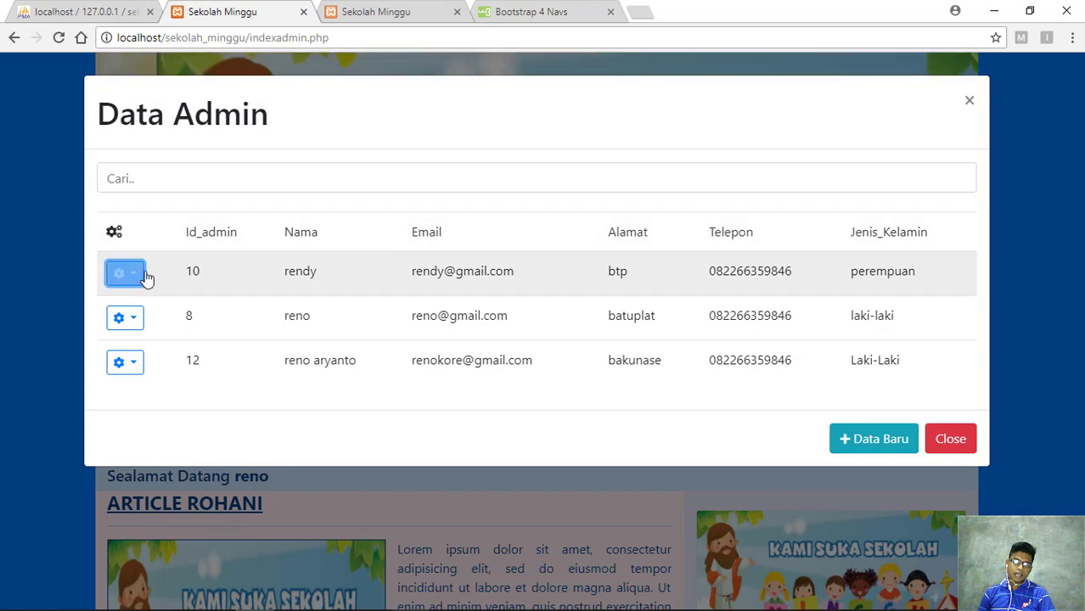
left_click(134, 276)
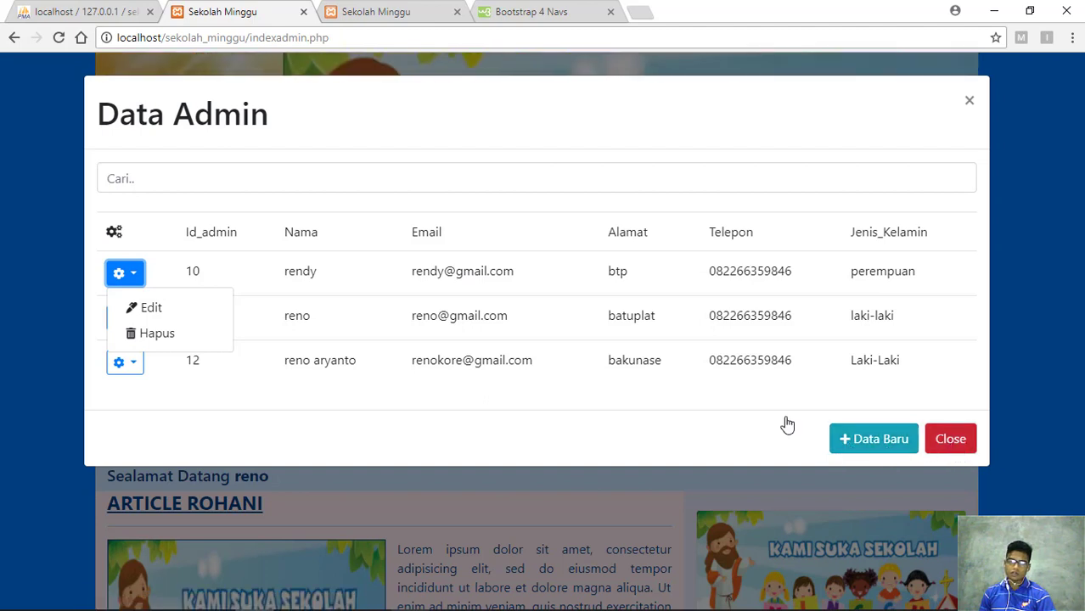
left_click(531, 391)
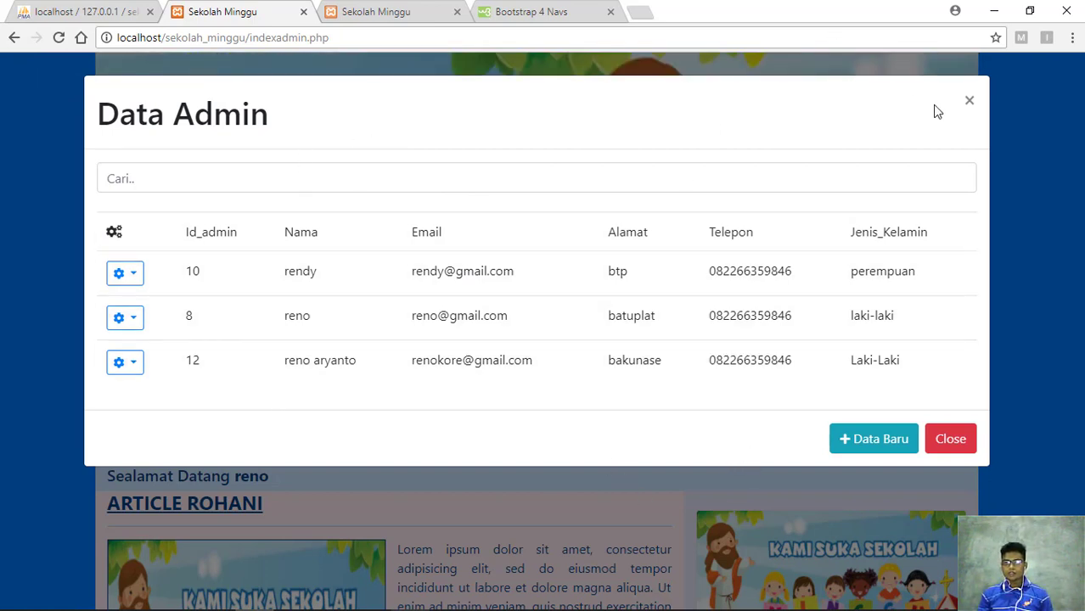
Close the Data Admin window, reopen it via Data Master > Pengolah Data Admin, and close it
left_click(969, 104)
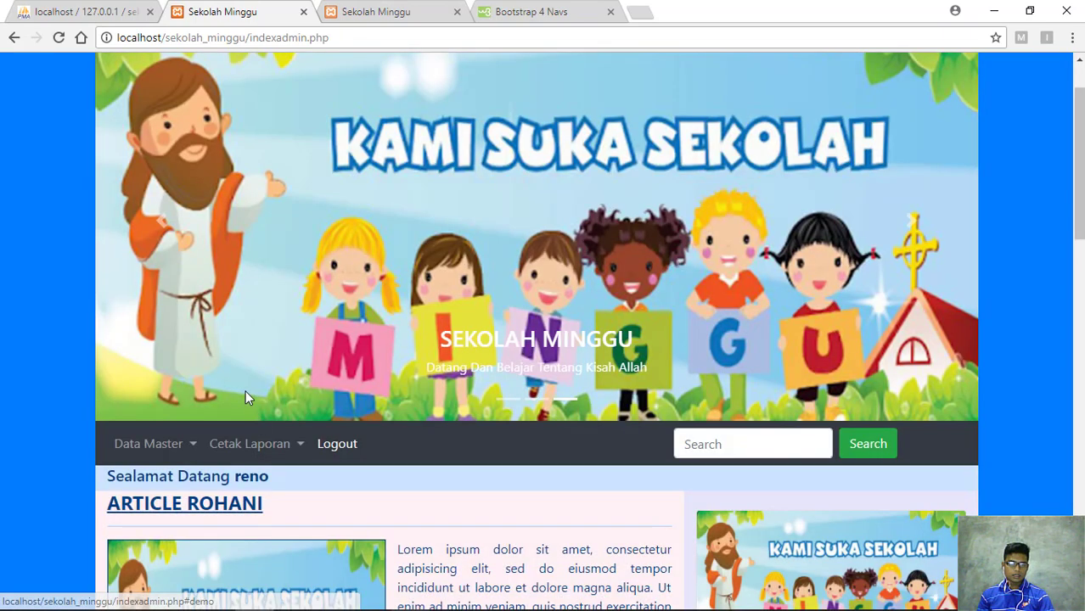
left_click(192, 452)
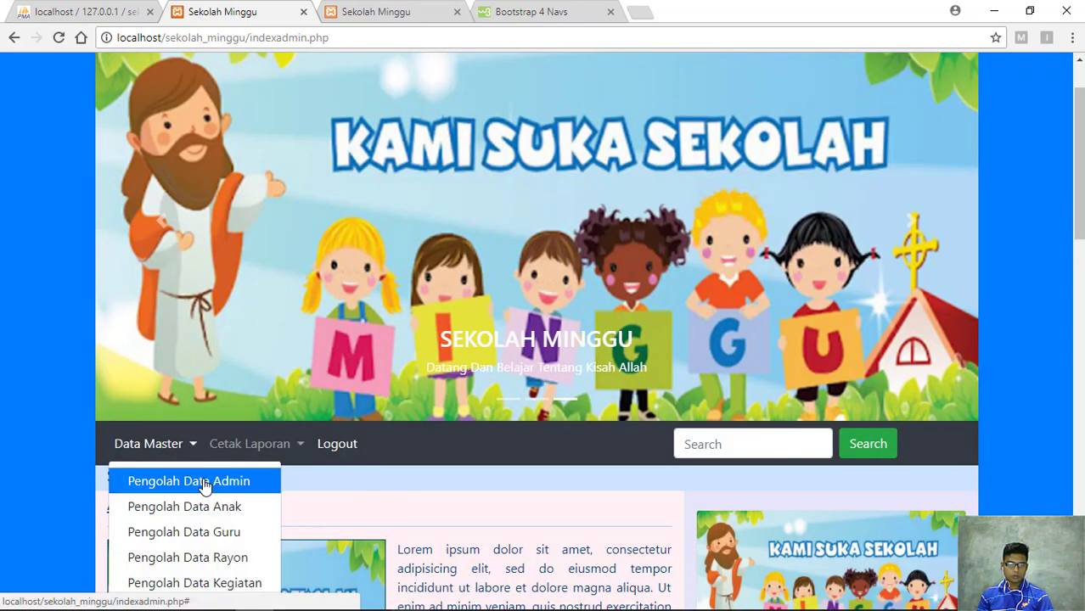
left_click(206, 484)
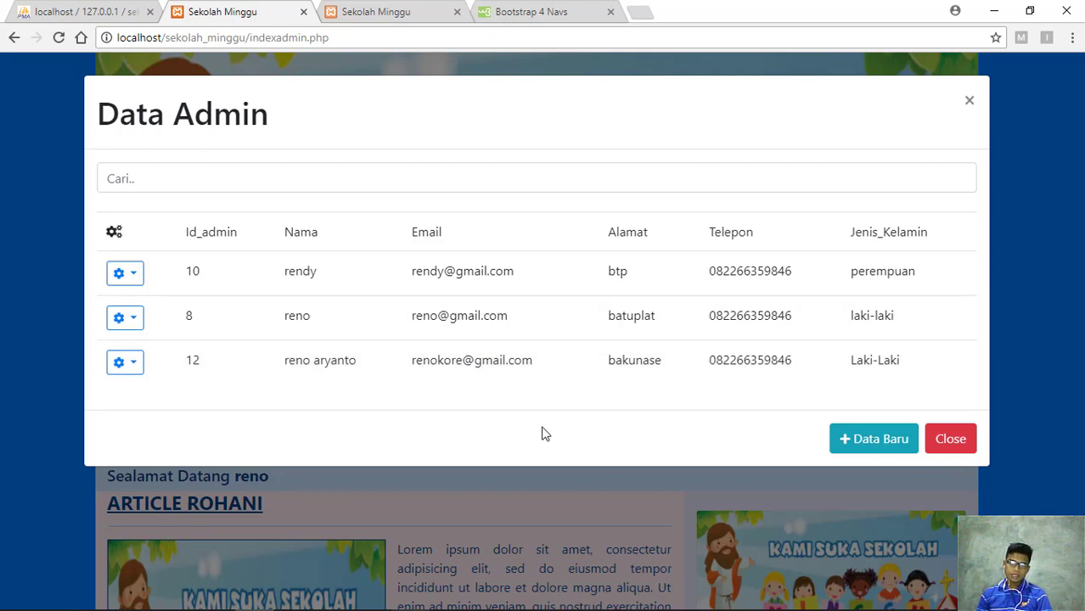
left_click(951, 448)
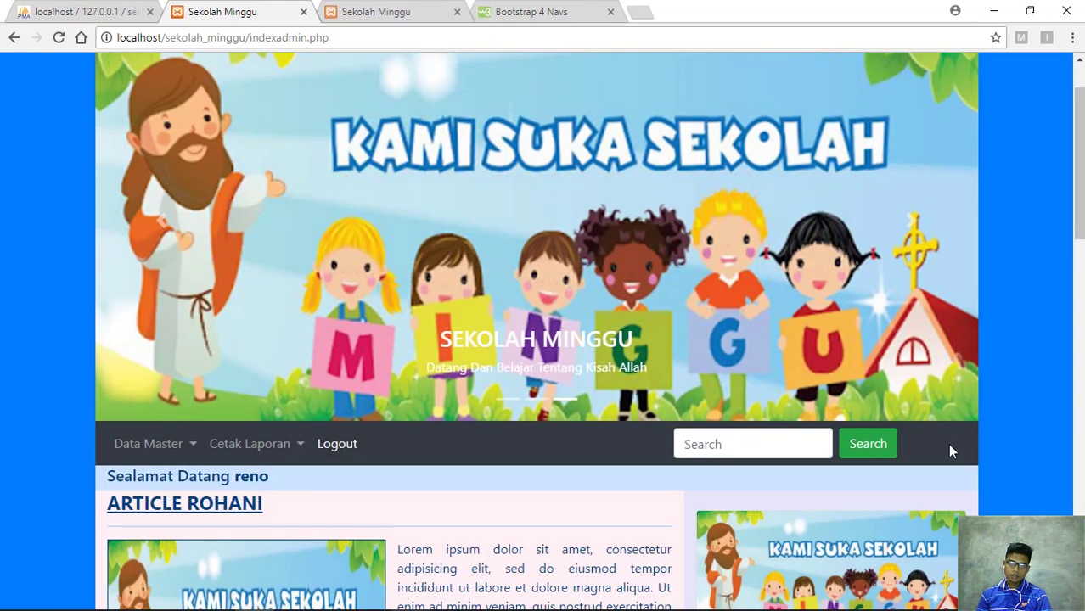
Reopen the Data Admin table once more, close it, and show the Data Master menu
left_click(185, 454)
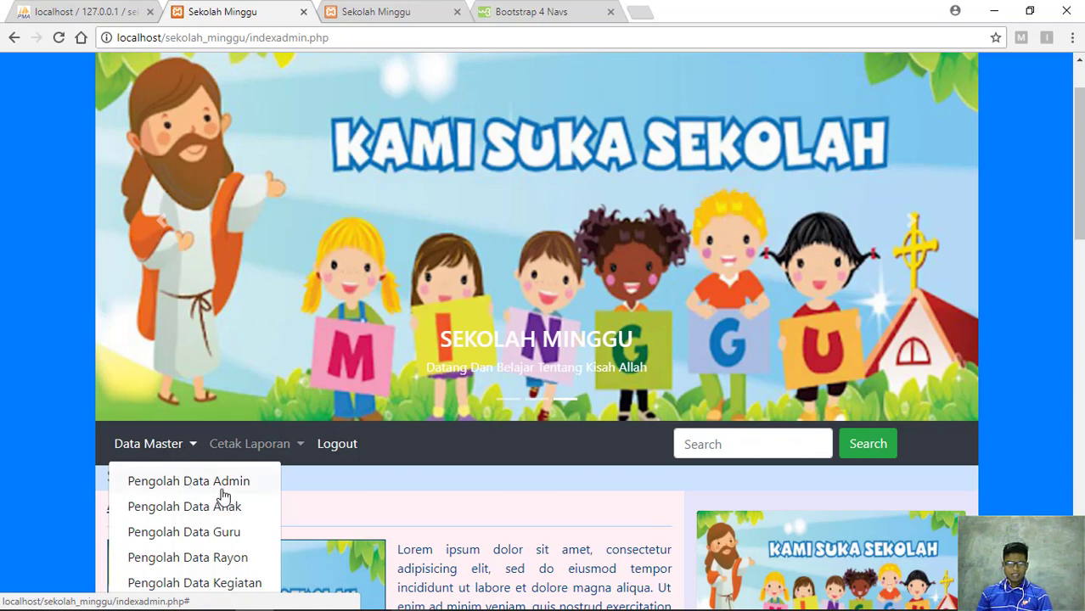
left_click(223, 491)
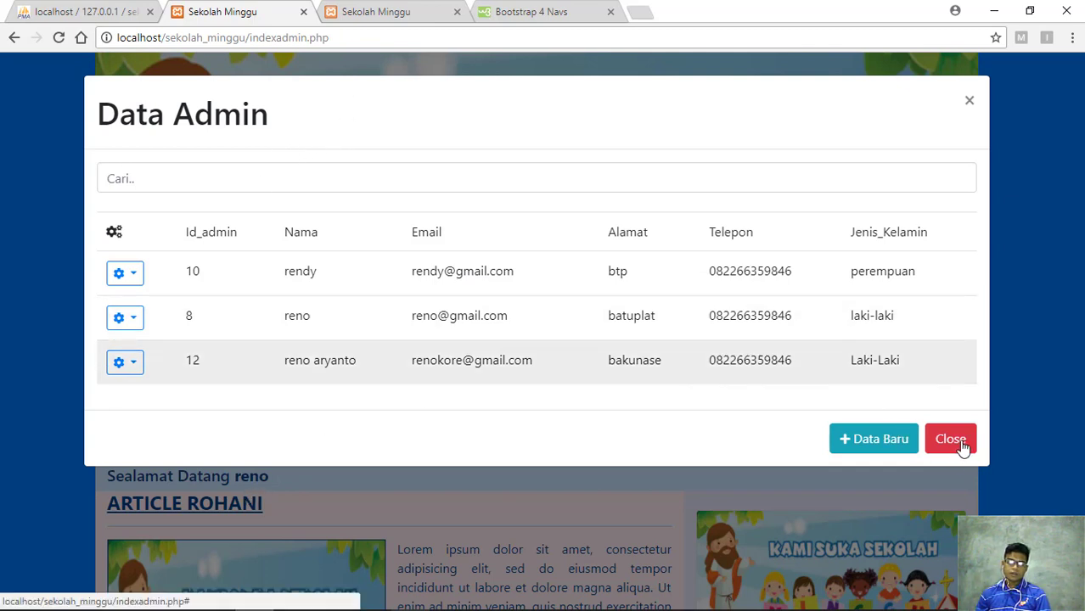
left_click(402, 487)
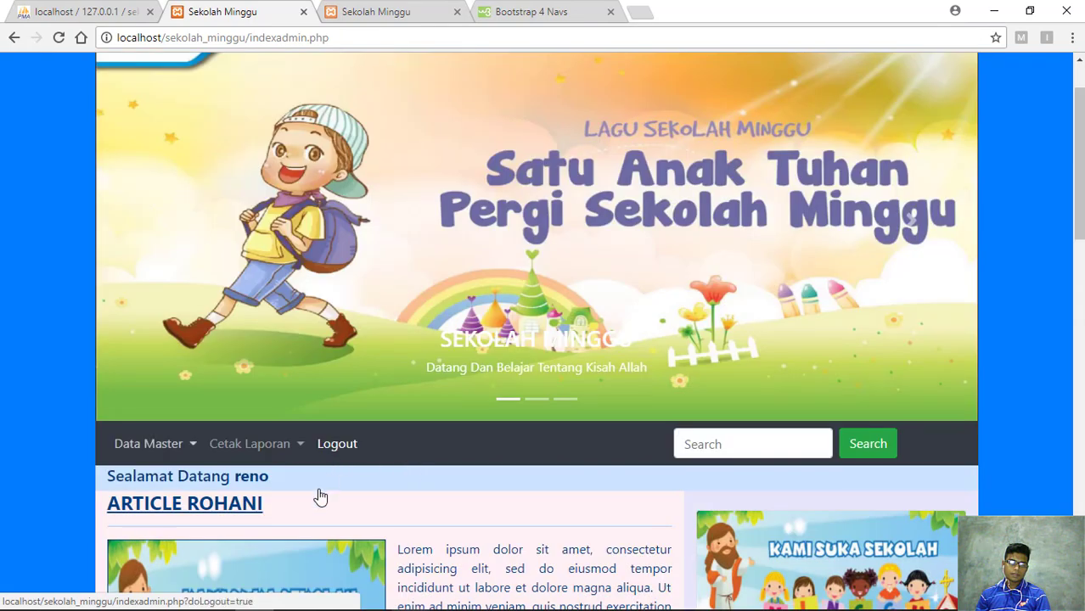
left_click(185, 452)
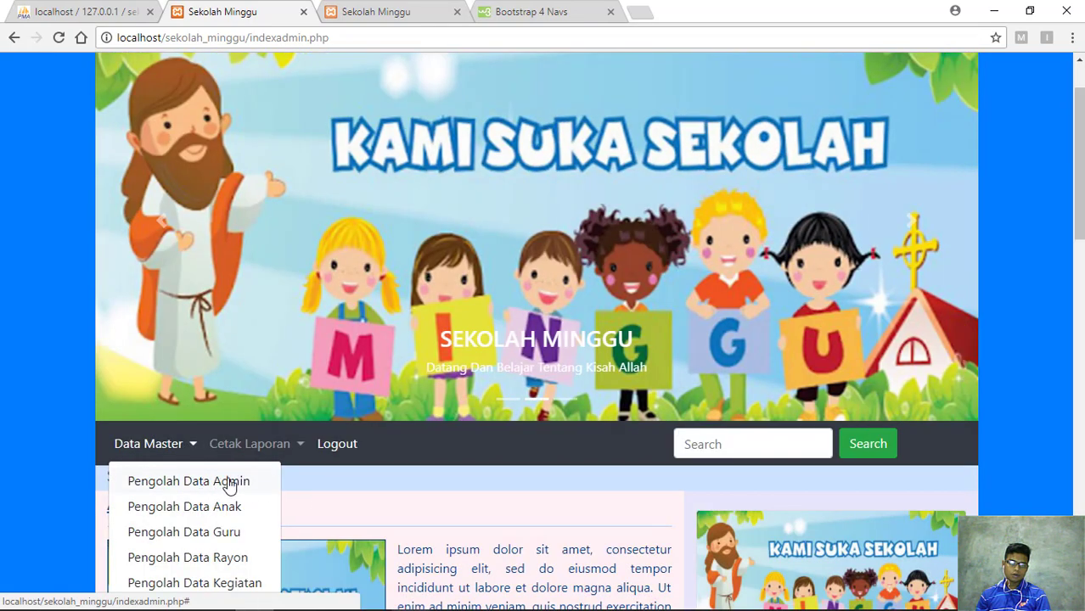
Reopen Data Admin, check row one's actions, and select the perempuan and laki-laki gender values
left_click(220, 480)
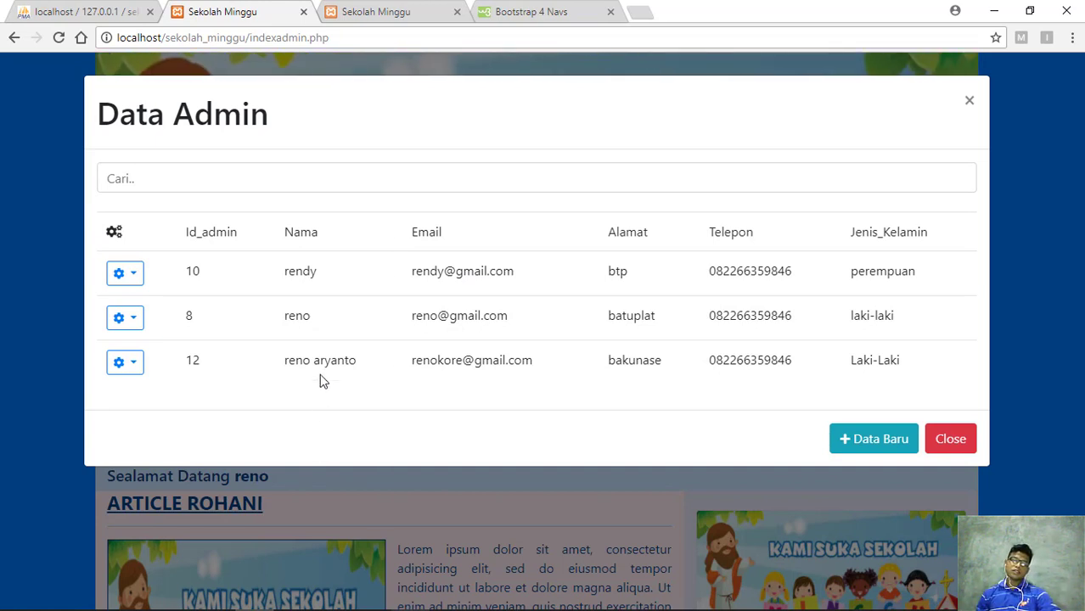
left_click(137, 277)
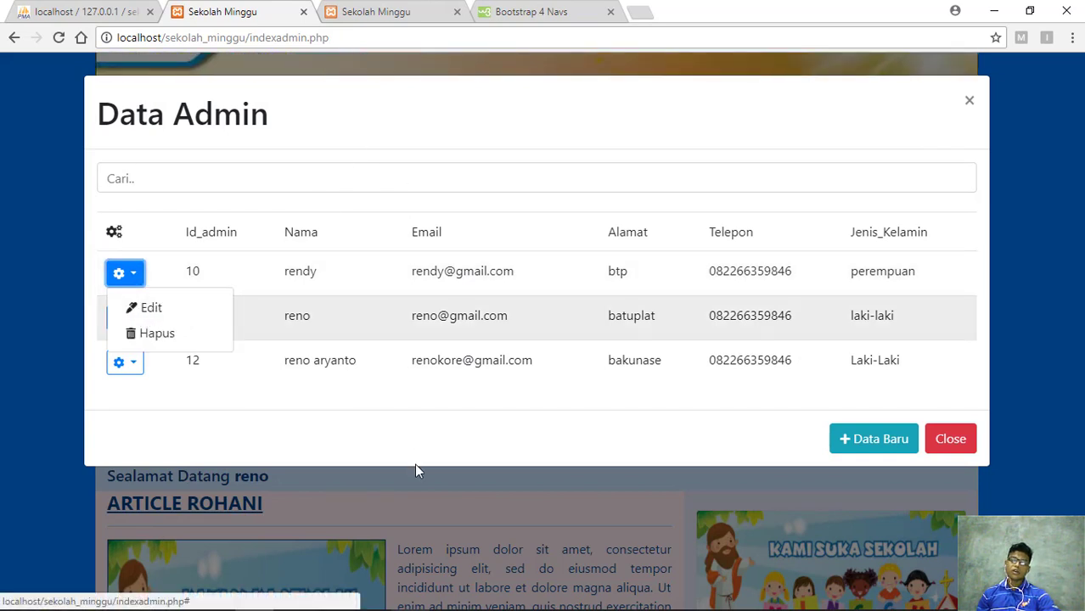
left_click(411, 442)
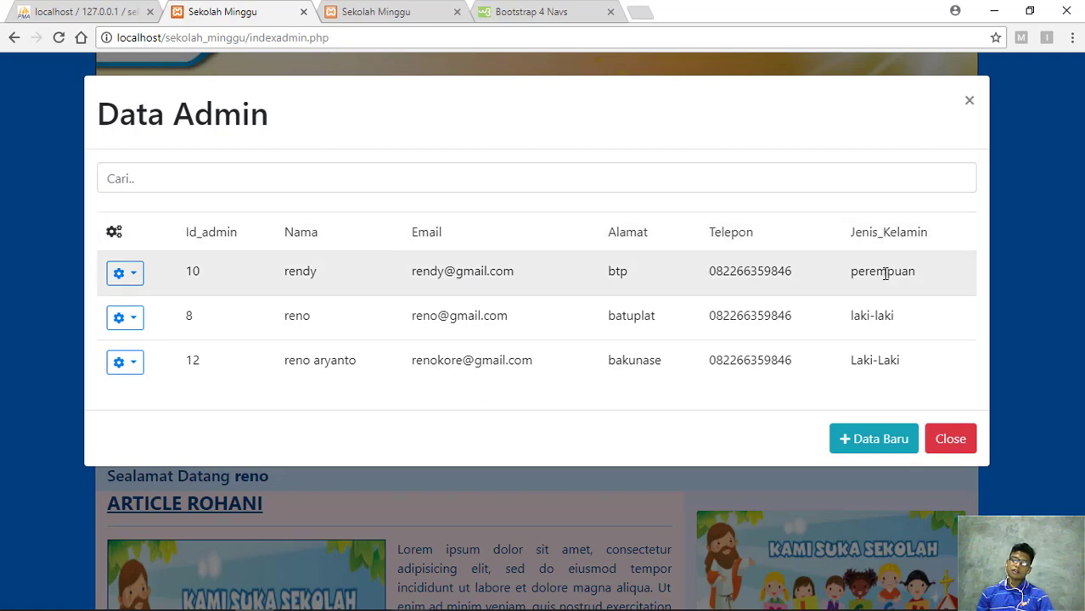
left_click_drag(917, 272, 848, 280)
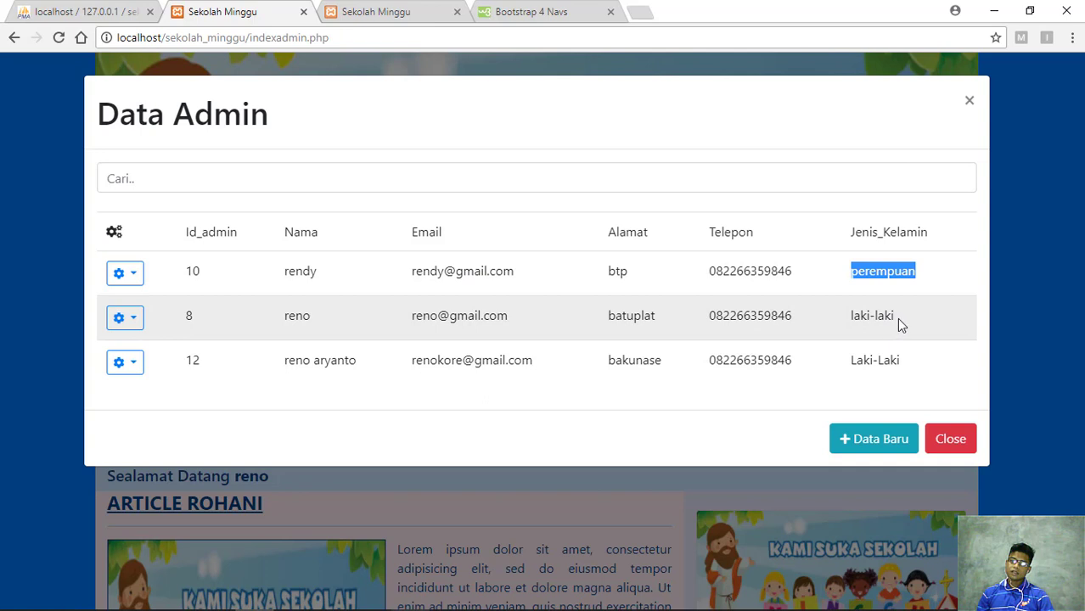
left_click_drag(898, 319, 849, 321)
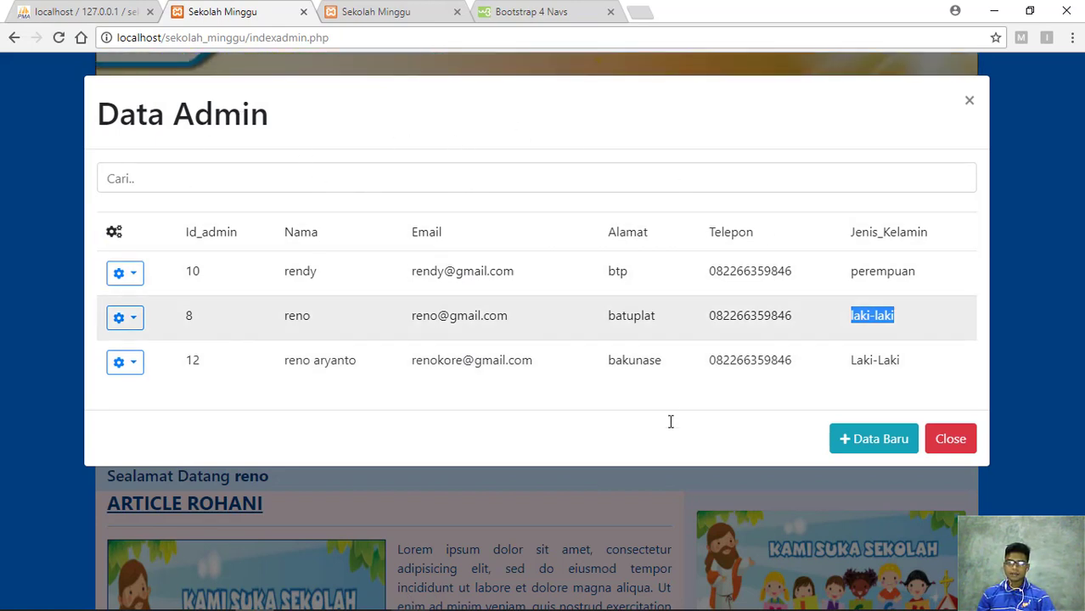
Clear the table selection and open the empty Tambah Data Admin form via + Data Baru
left_click(628, 425)
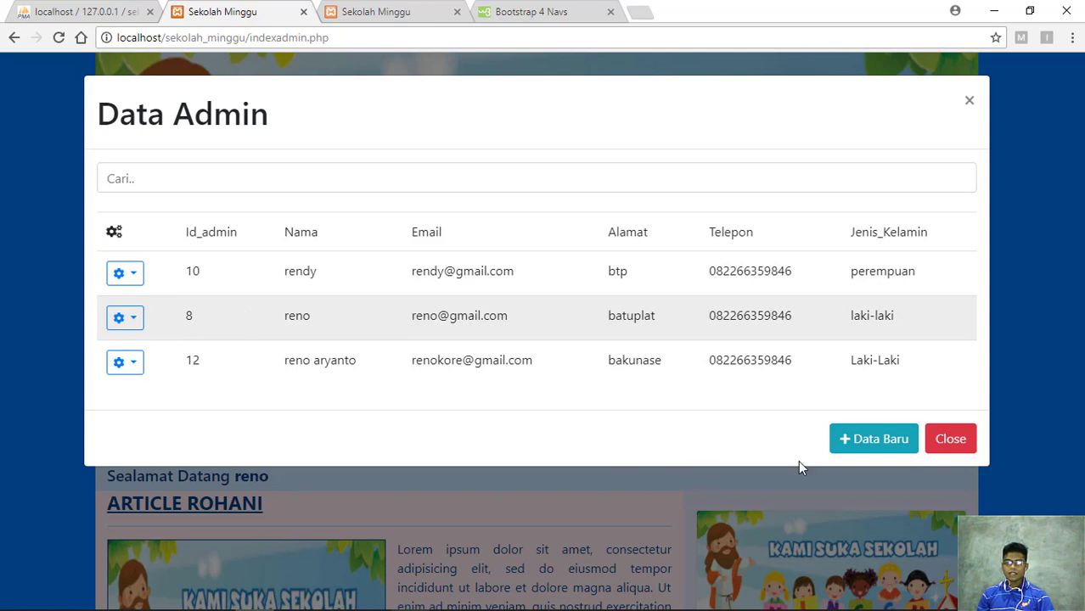
left_click(859, 450)
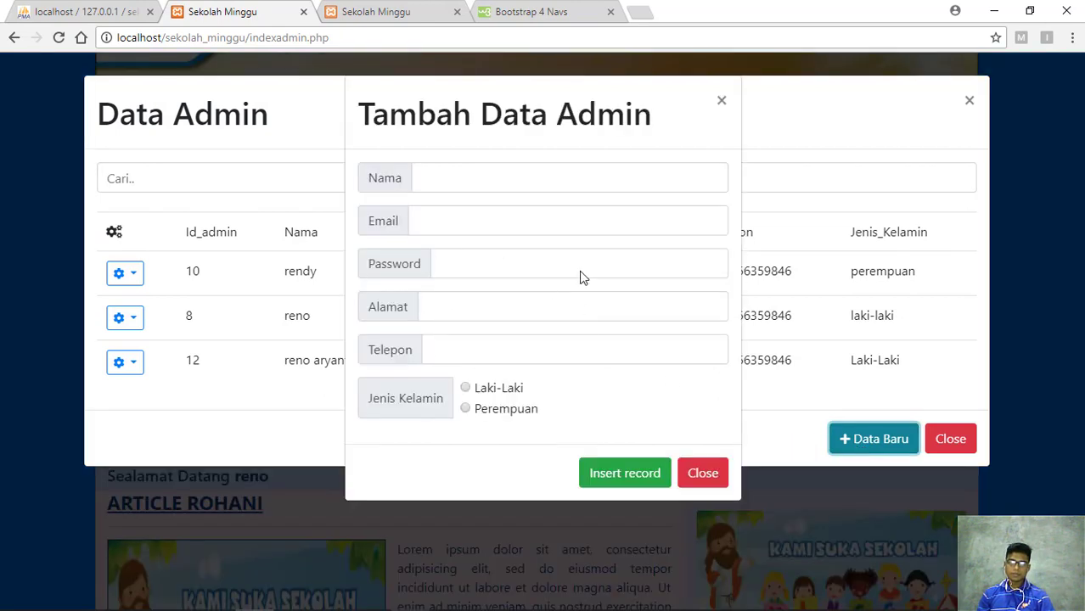
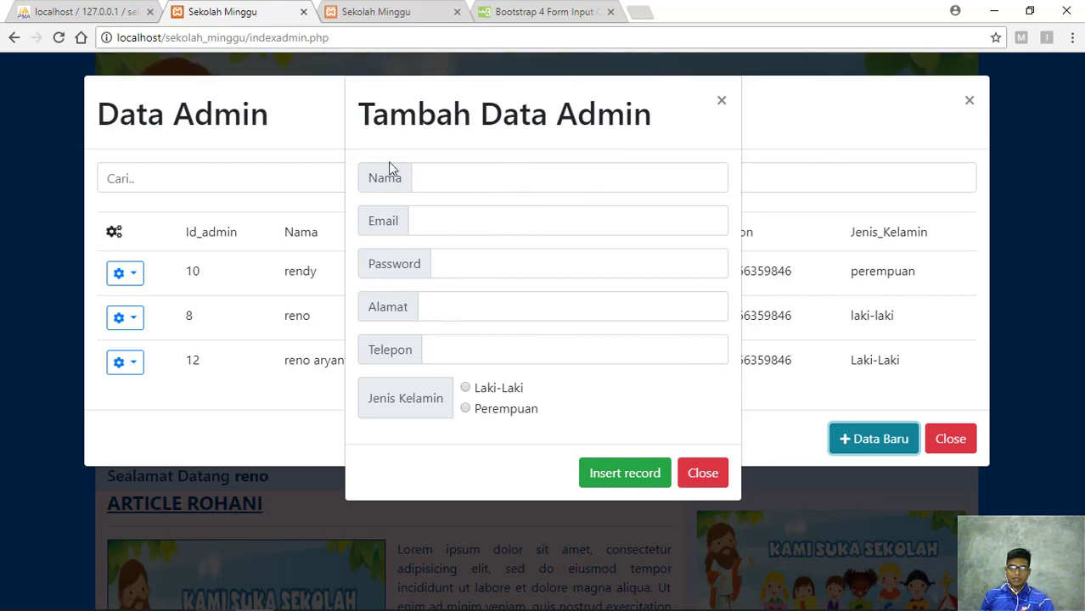
Step through the Nama, Email, Password, Alamat and Telepon fields of Tambah Data Admin, then close it unsaved
left_click(453, 184)
left_click(456, 228)
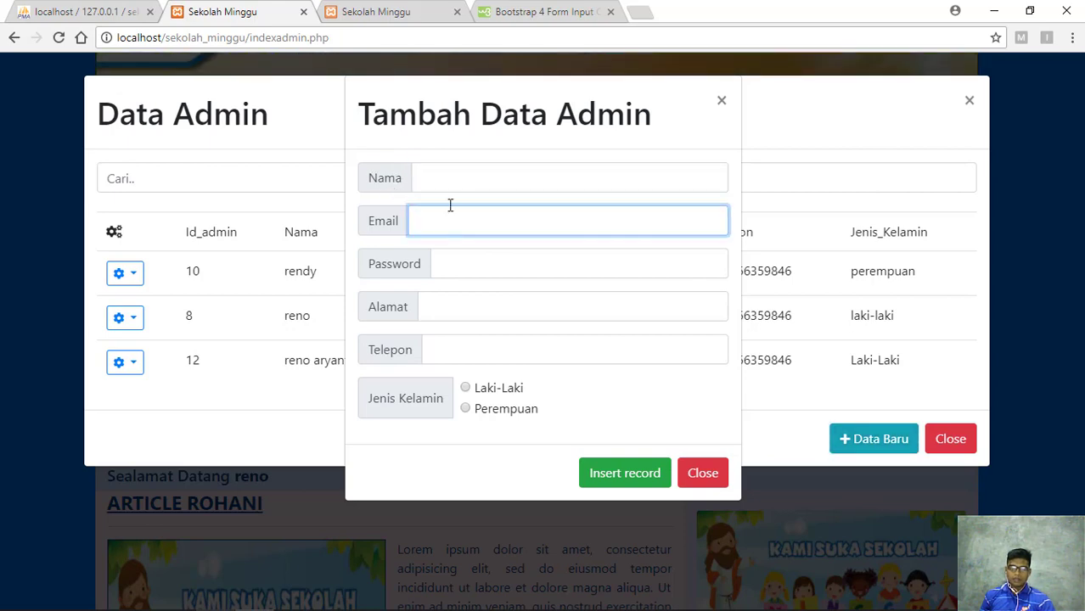
left_click(458, 224)
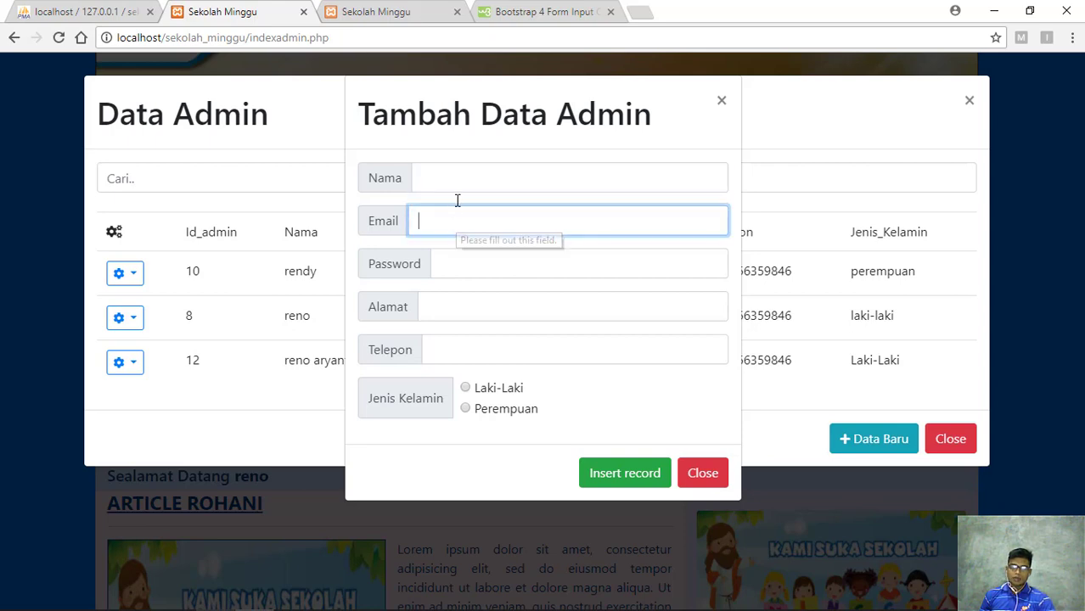
left_click(464, 263)
left_click(460, 304)
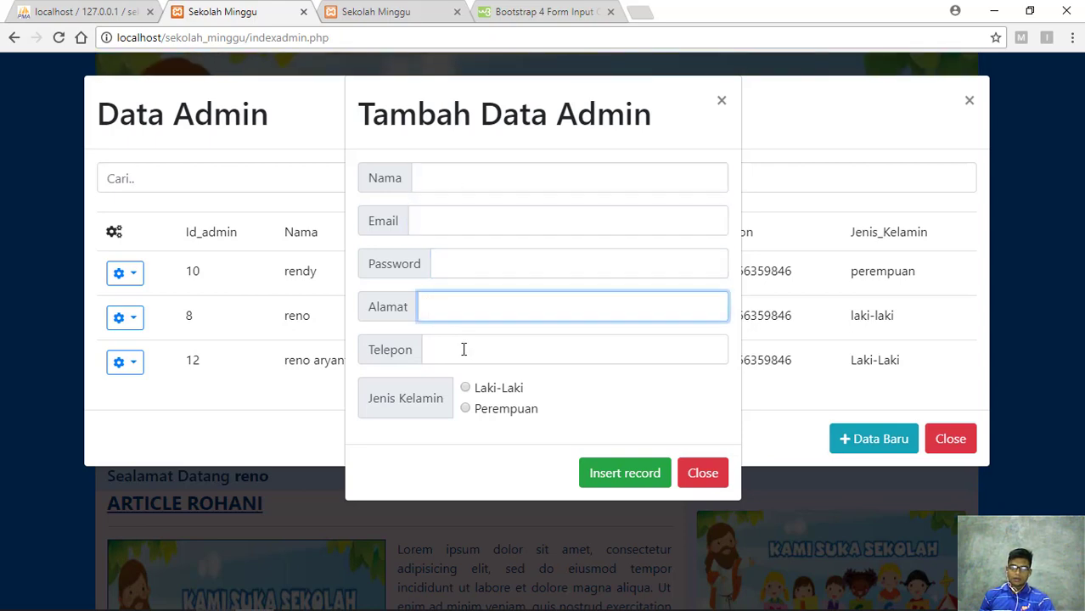
left_click(465, 349)
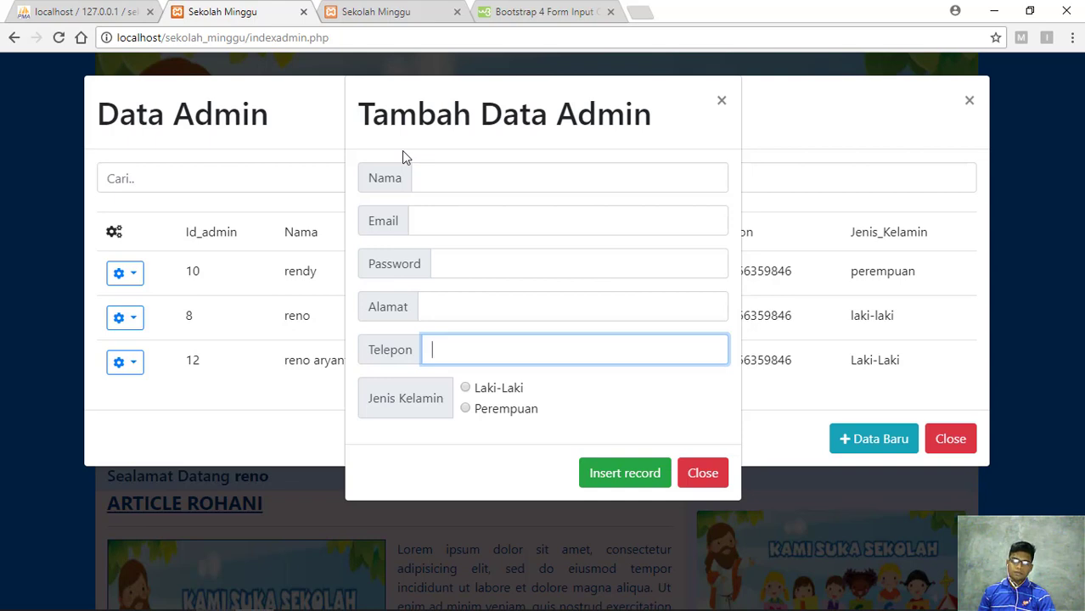
left_click(721, 101)
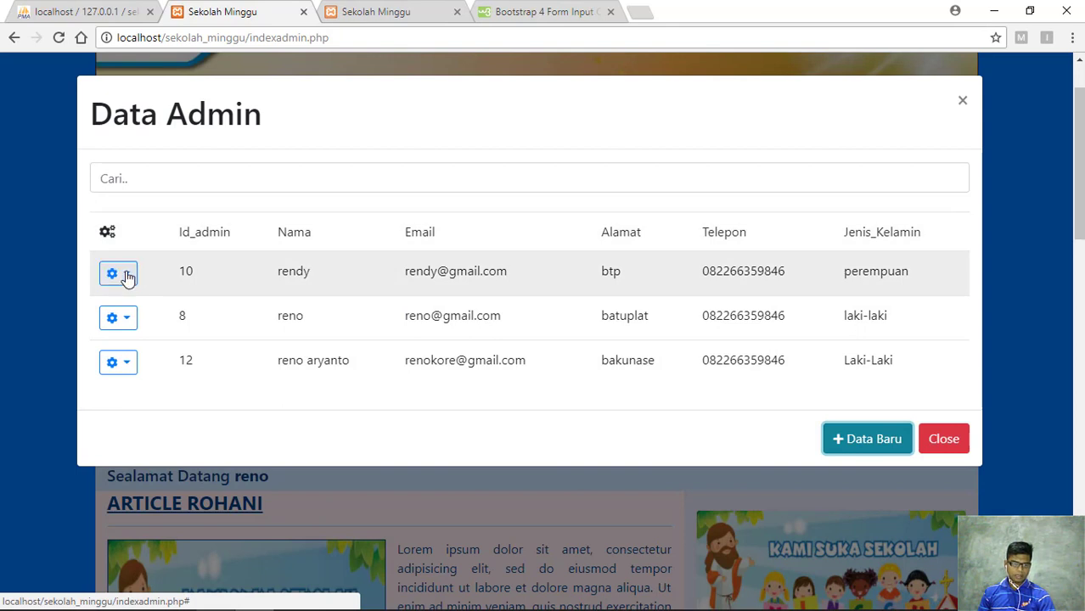
Open admin record 10 for editing from its gear menu and submit it unchanged with Update record
left_click(129, 277)
left_click(144, 311)
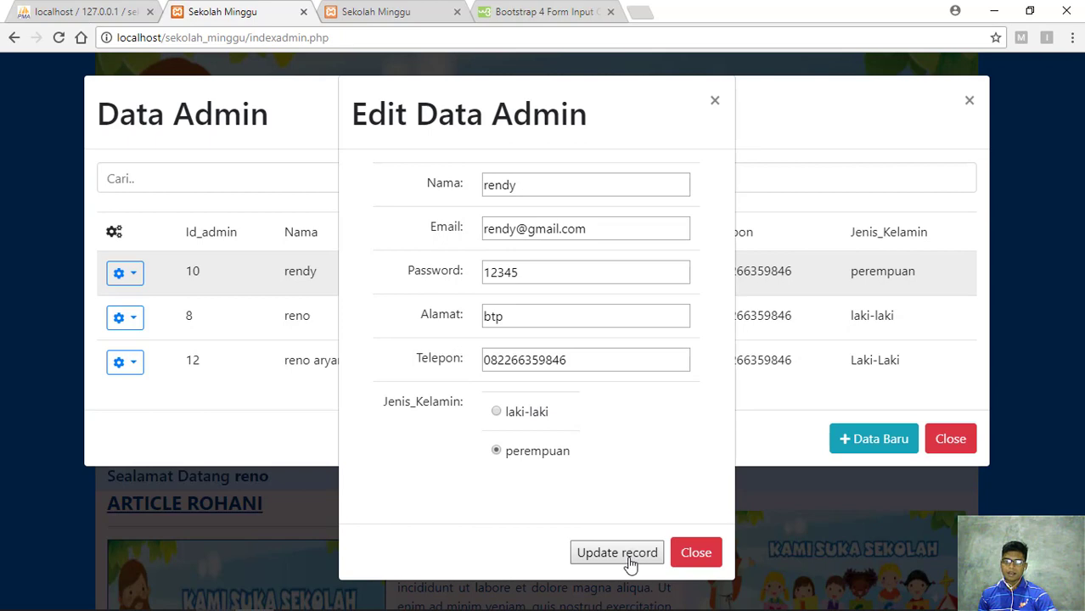
left_click(699, 564)
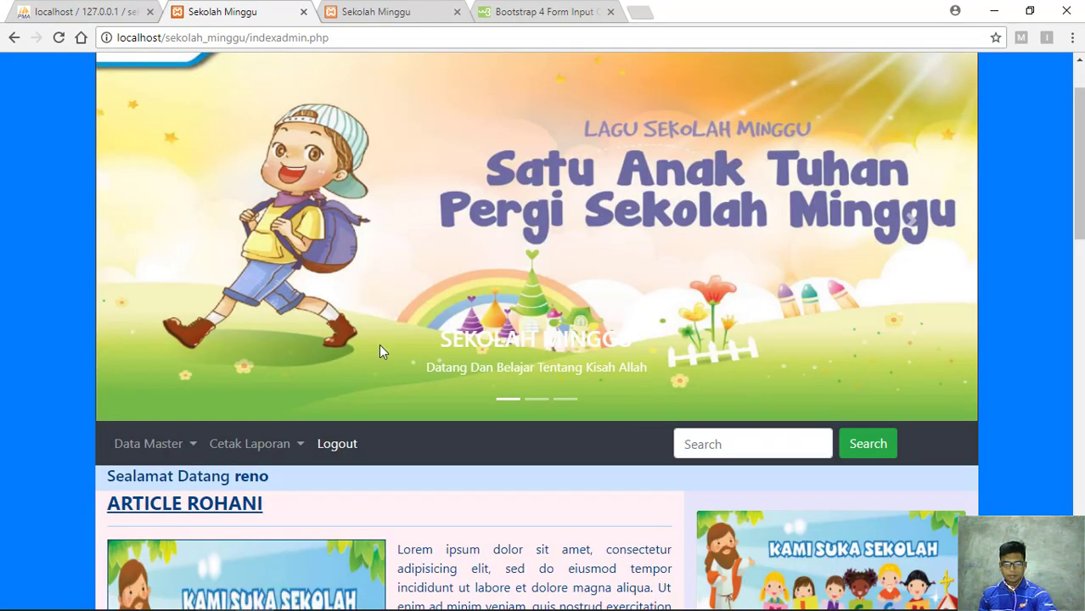
scroll(379, 344, "up", 1)
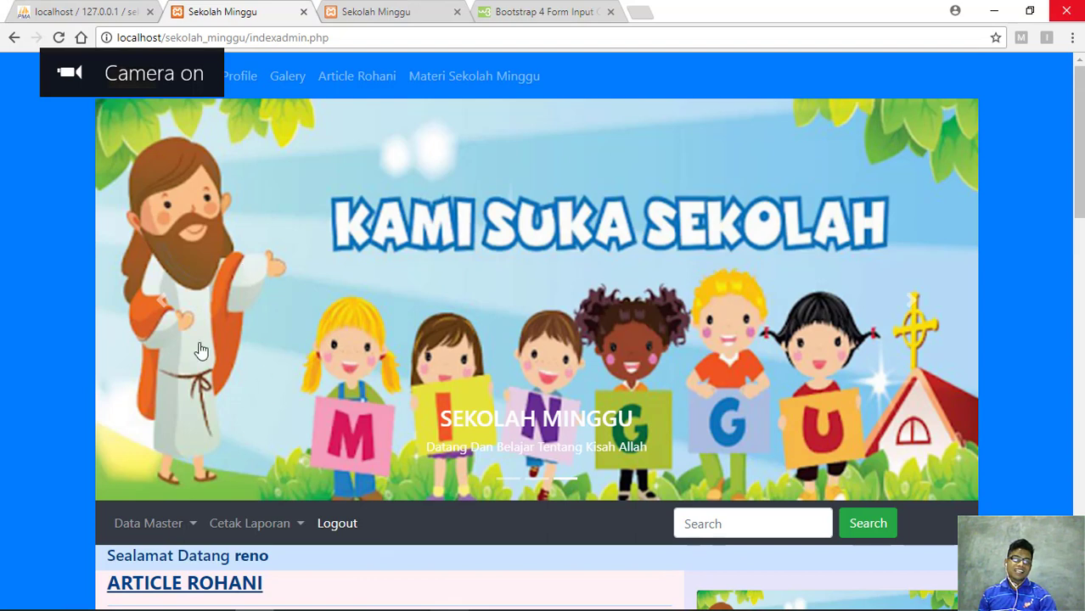
left_click(194, 525)
scroll(222, 490, "down", 1)
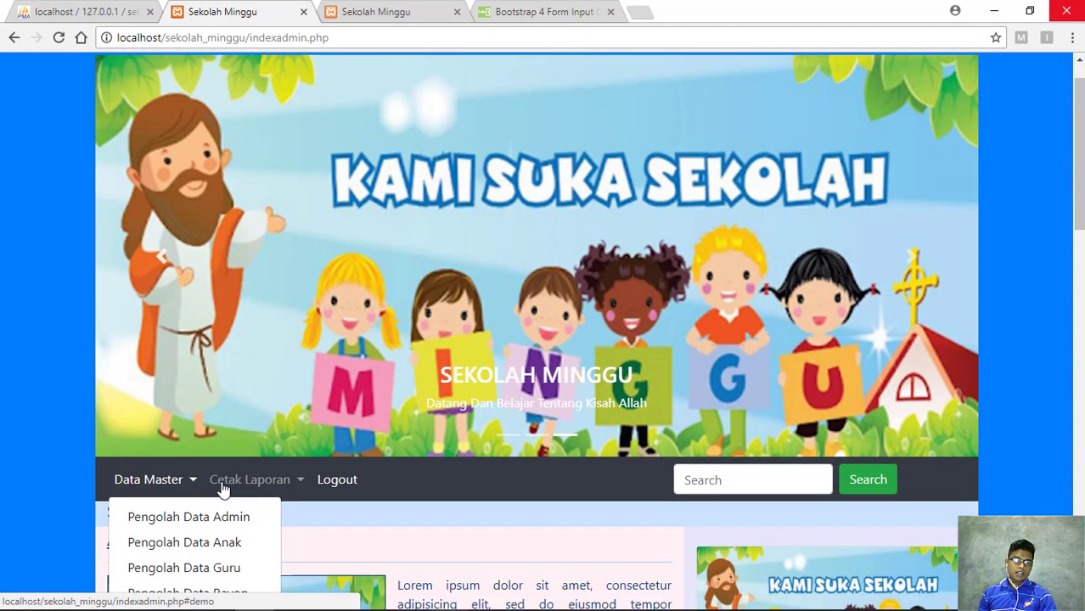
left_click(222, 484)
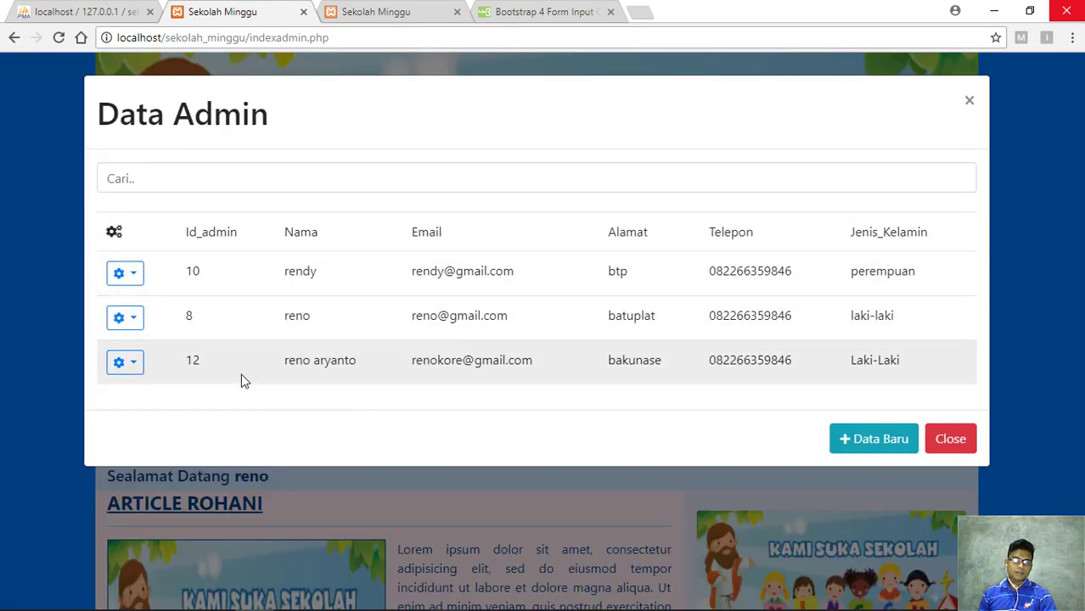
left_click(133, 275)
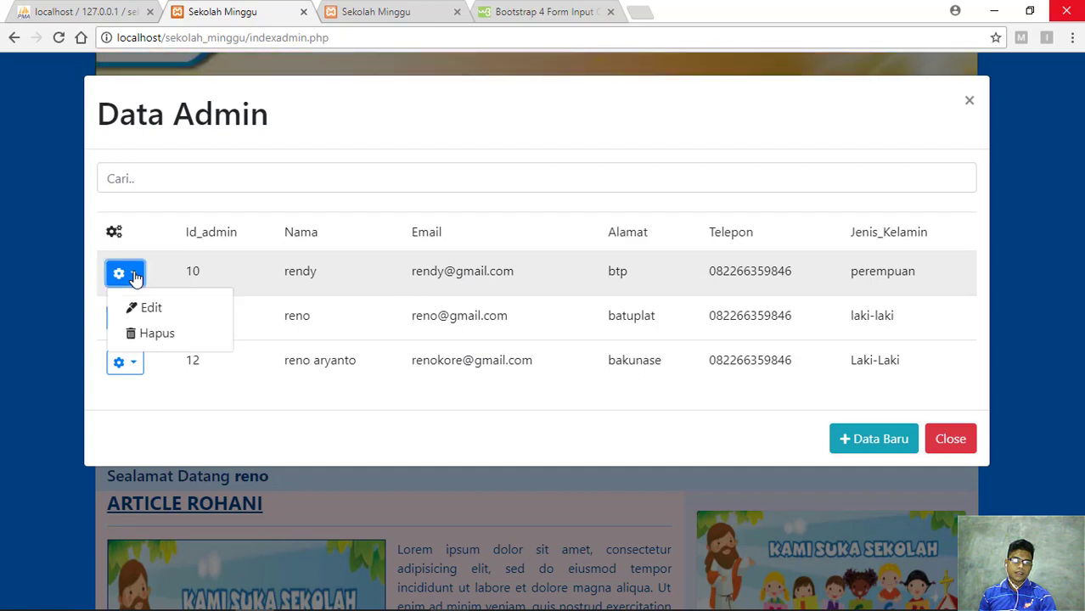
left_click(133, 275)
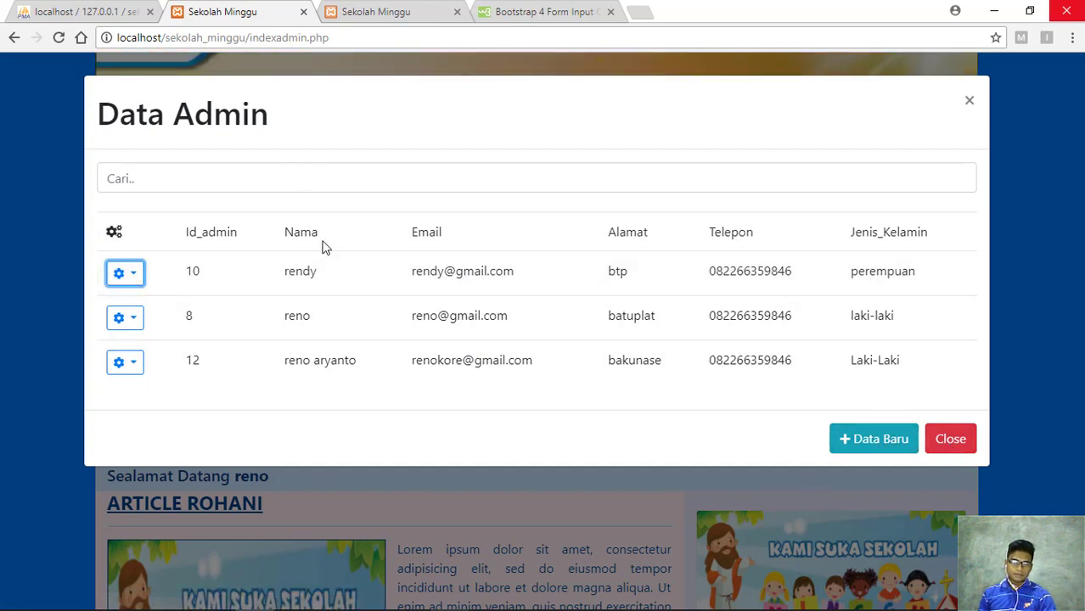
left_click(847, 447)
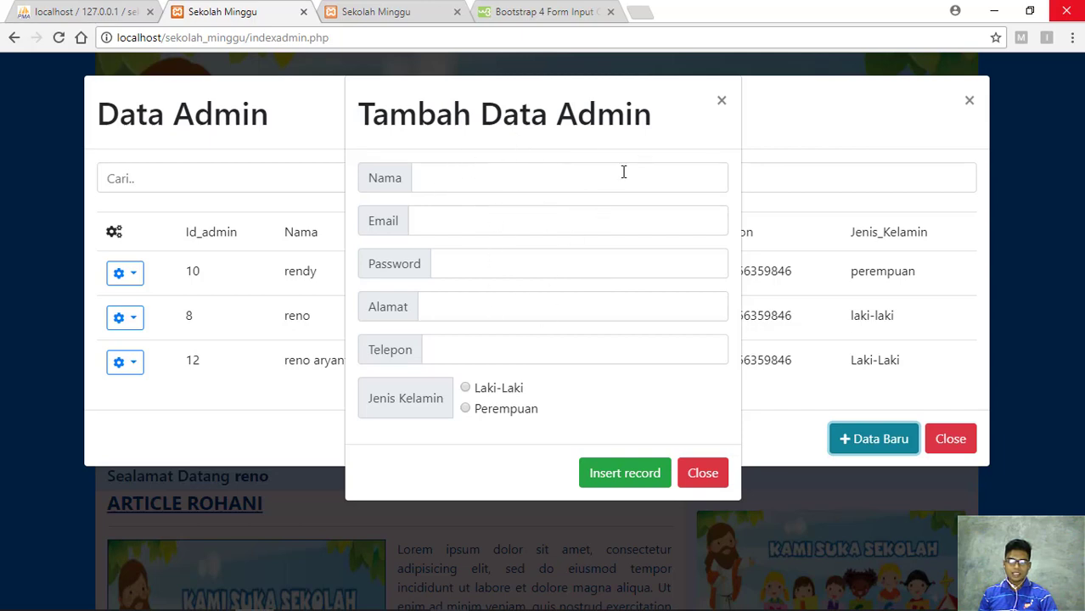
left_click(722, 103)
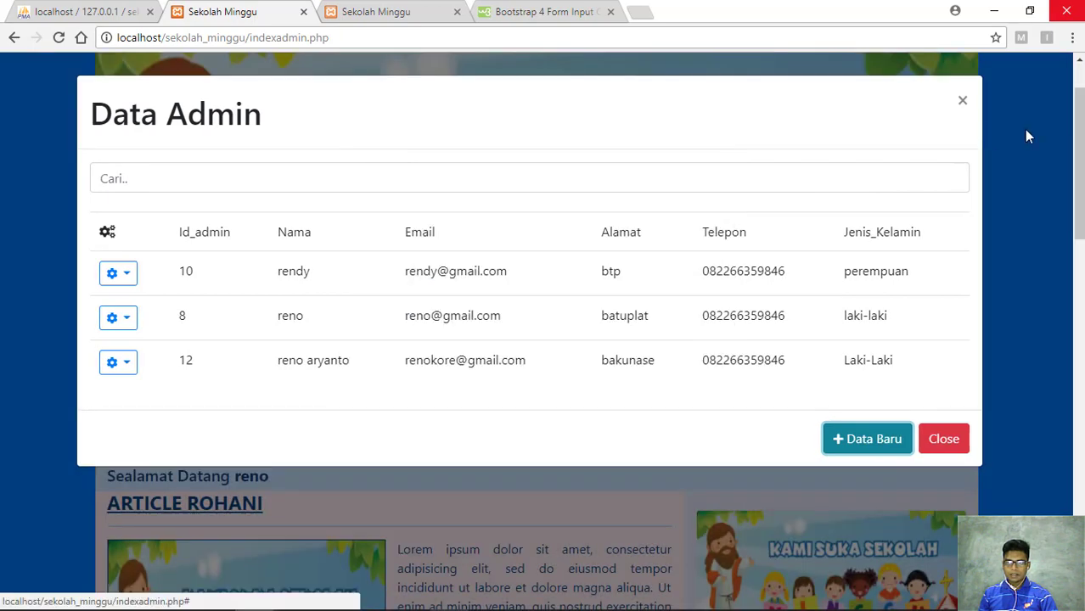
left_click(971, 105)
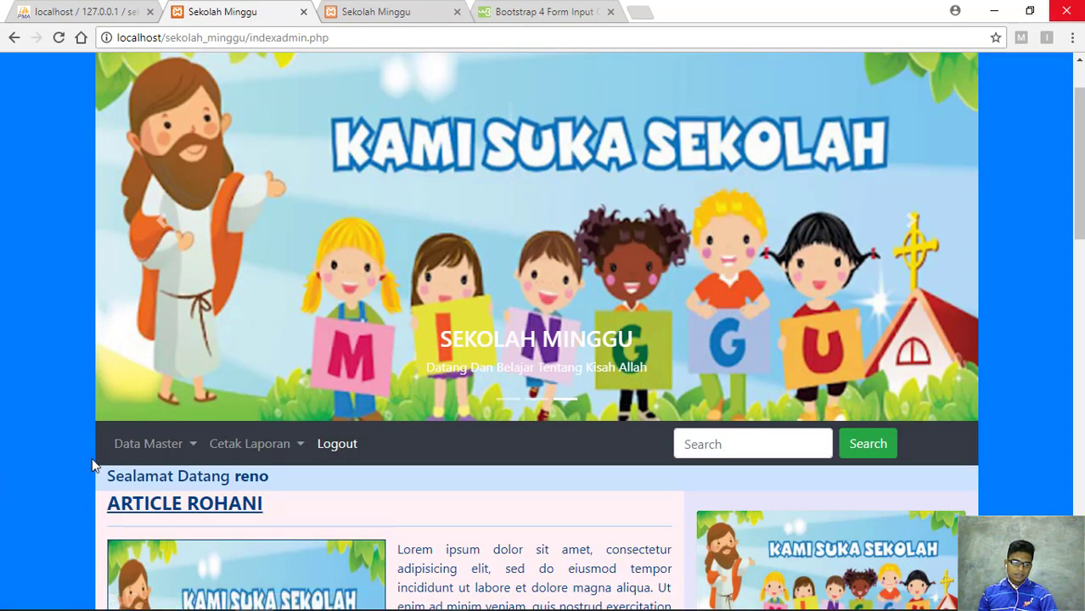
Open the Data Anak table from Data Master, close it, and bring the Data Master list back up
scroll(126, 443, "down", 1)
left_click(183, 365)
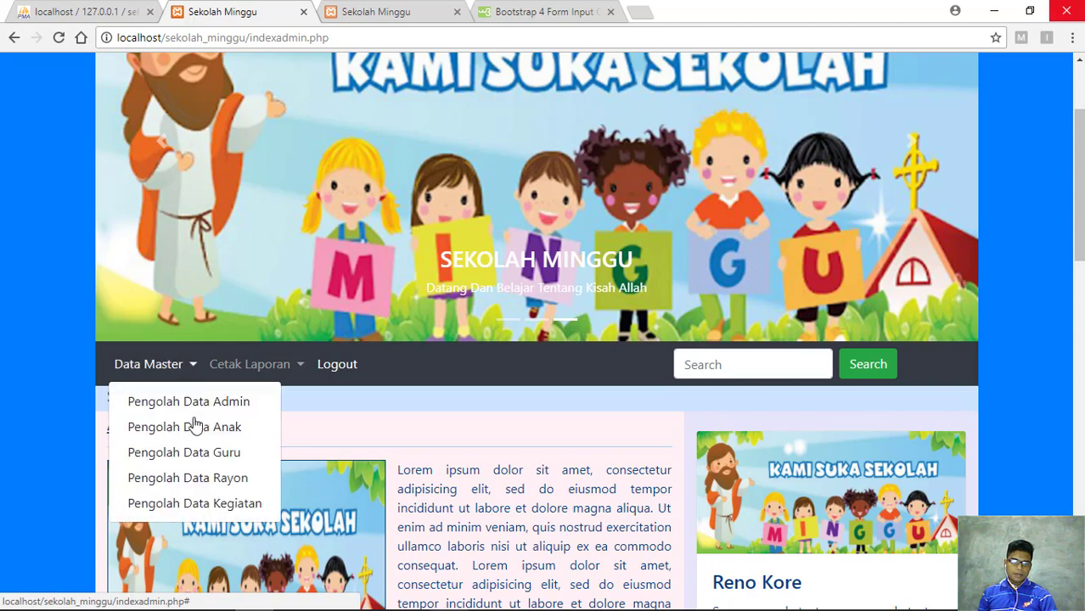
left_click(194, 426)
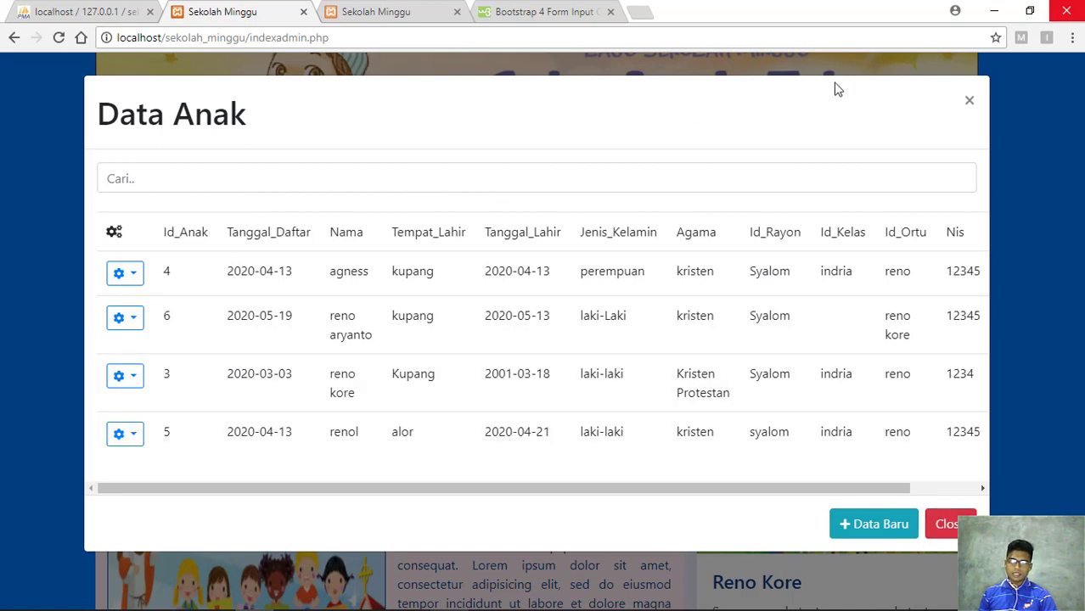
left_click(967, 101)
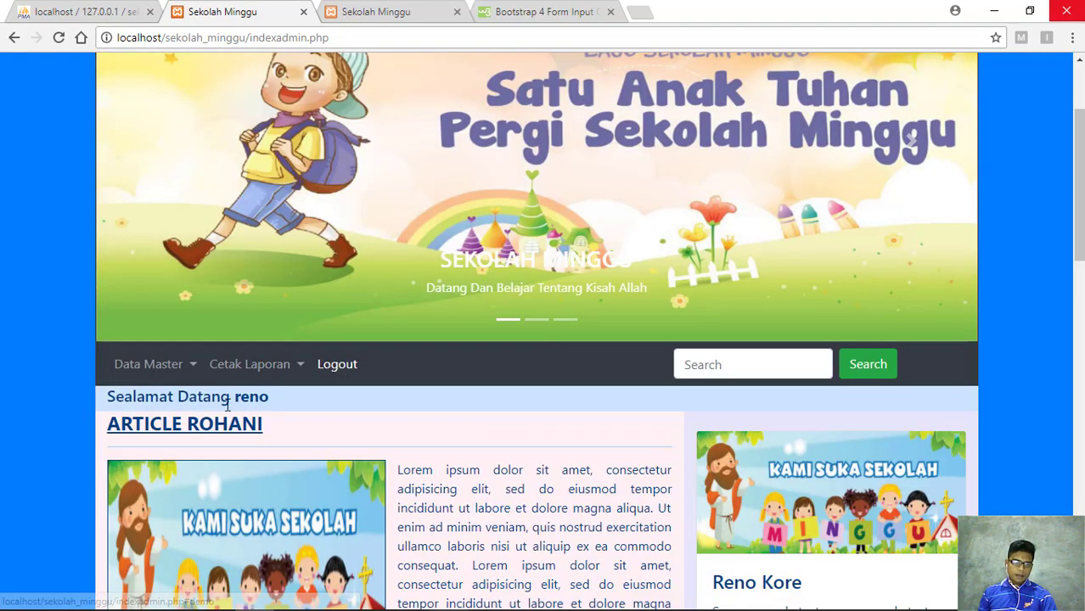
left_click(190, 366)
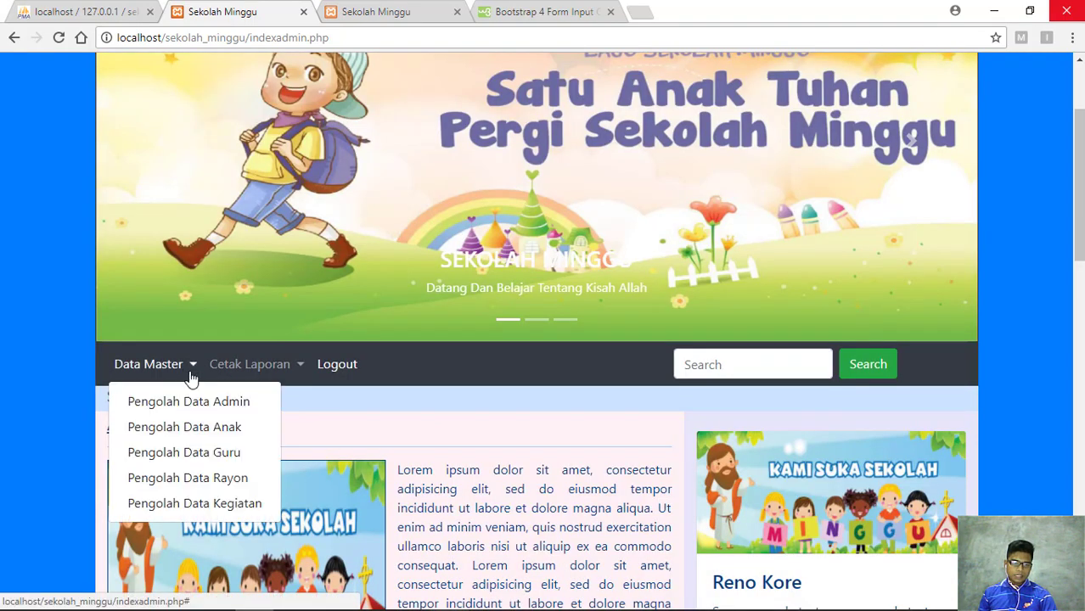
left_click(194, 372)
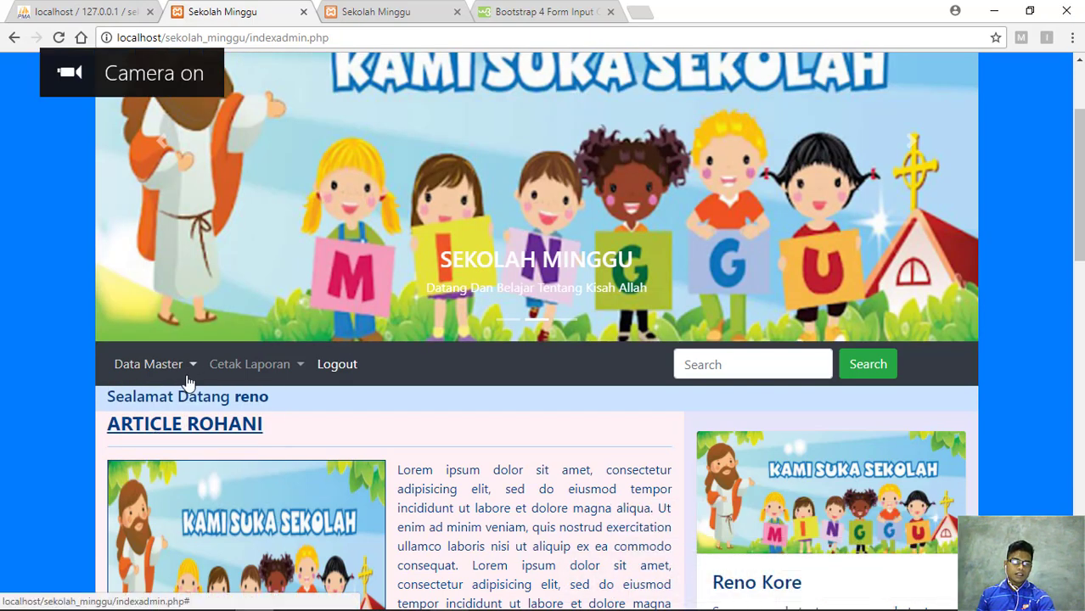
left_click(189, 369)
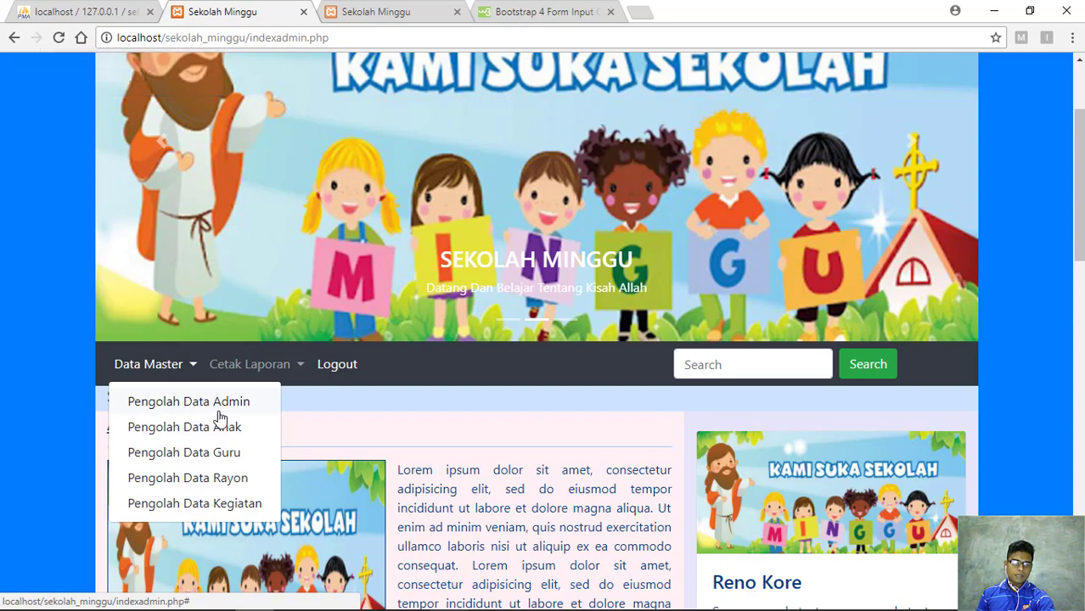
Open Pengolah Data Anak and start a new child record with Data Baru
left_click(214, 440)
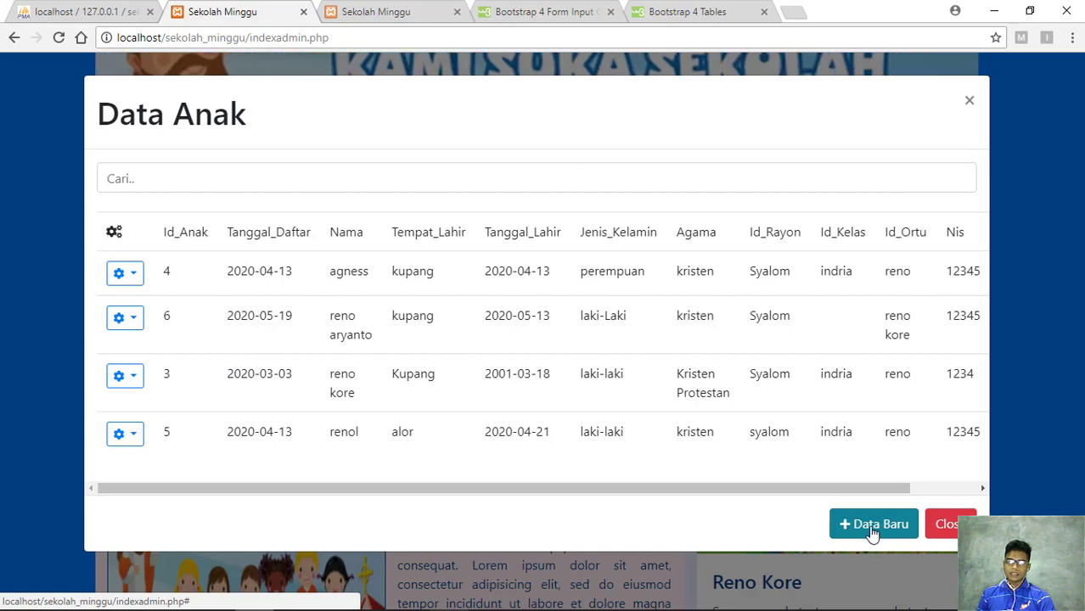
left_click(874, 527)
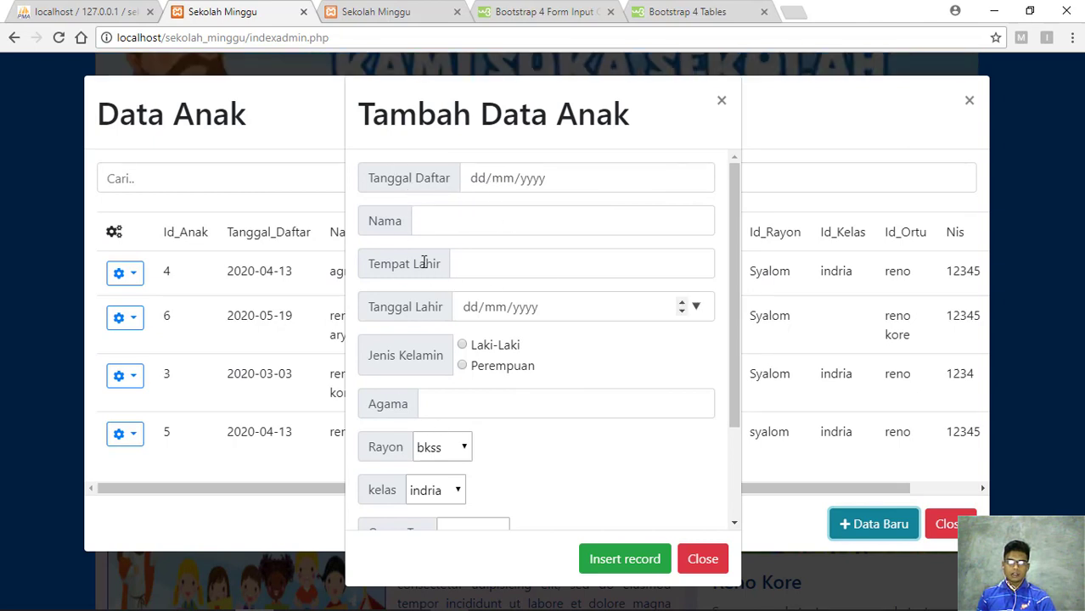
Highlight the Tambah Data Anak title, then try saving the blank form with Insert record
left_click_drag(357, 114, 530, 114)
left_click_drag(599, 112, 645, 119)
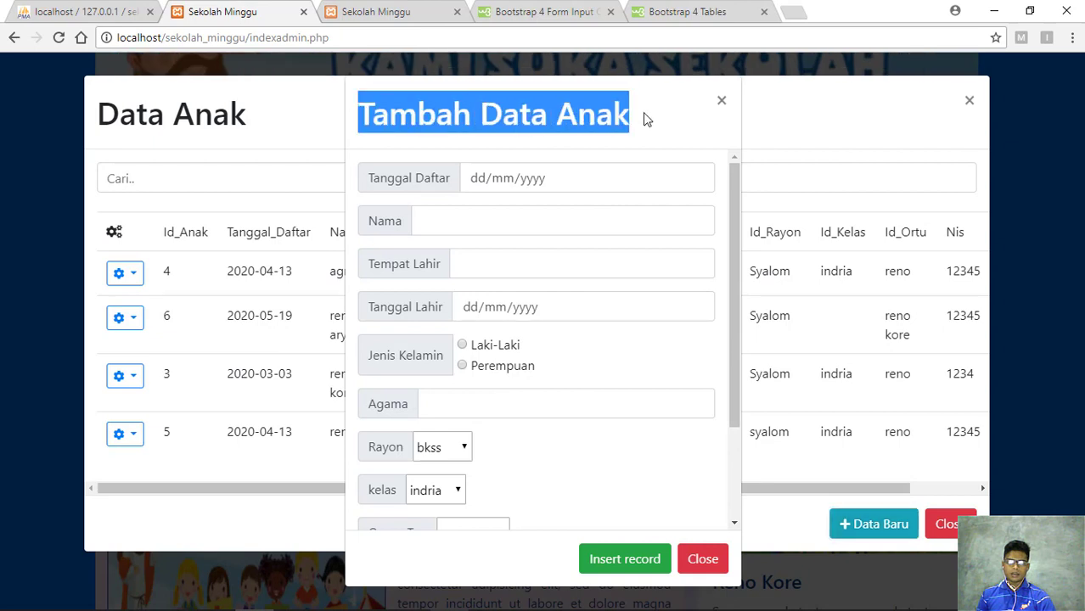
left_click(641, 119)
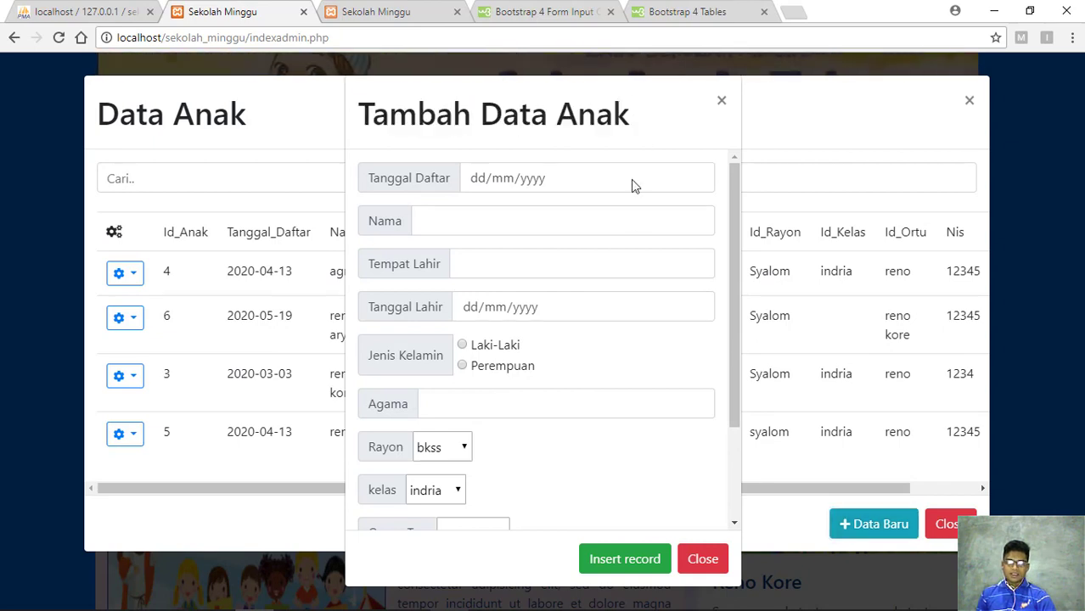
left_click(629, 566)
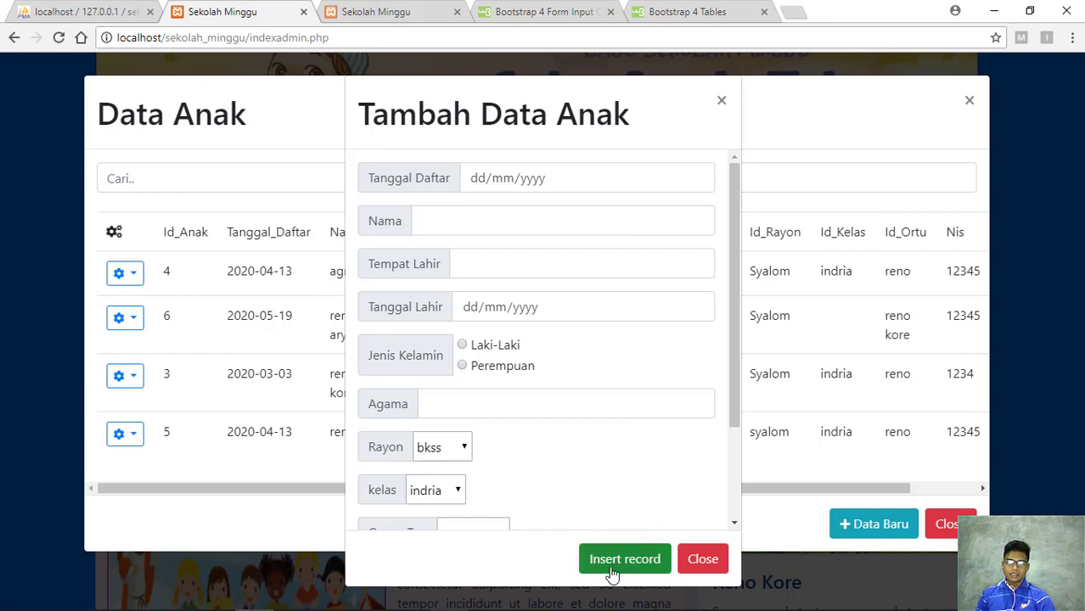
Scroll through the blank child form, with Rayon bkss and kelas indria, and close it unsaved
left_click(593, 441)
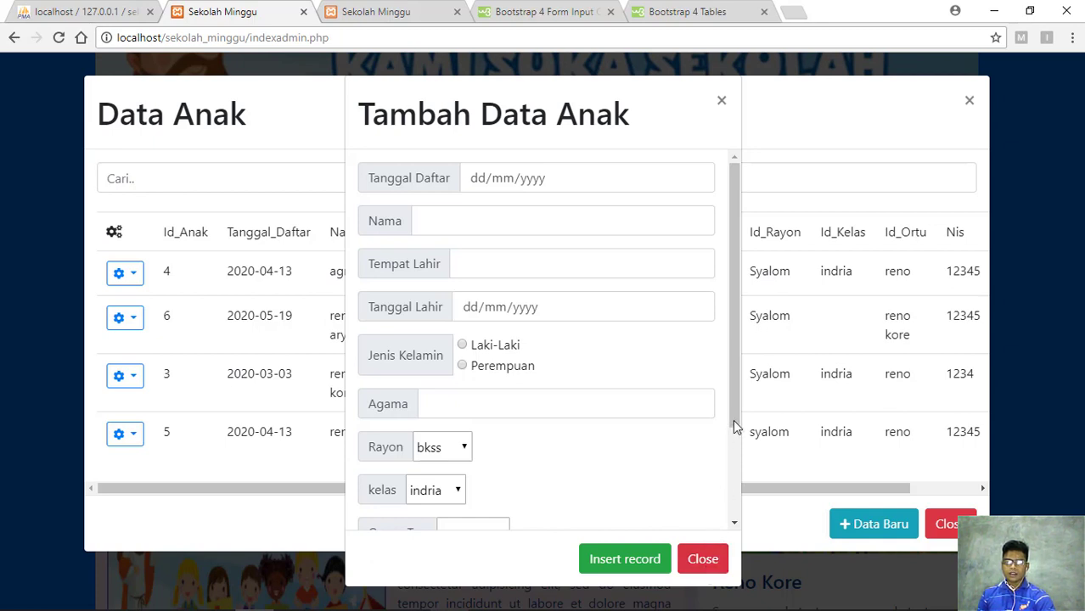
left_click_drag(737, 385, 736, 509)
left_click_drag(736, 348, 738, 204)
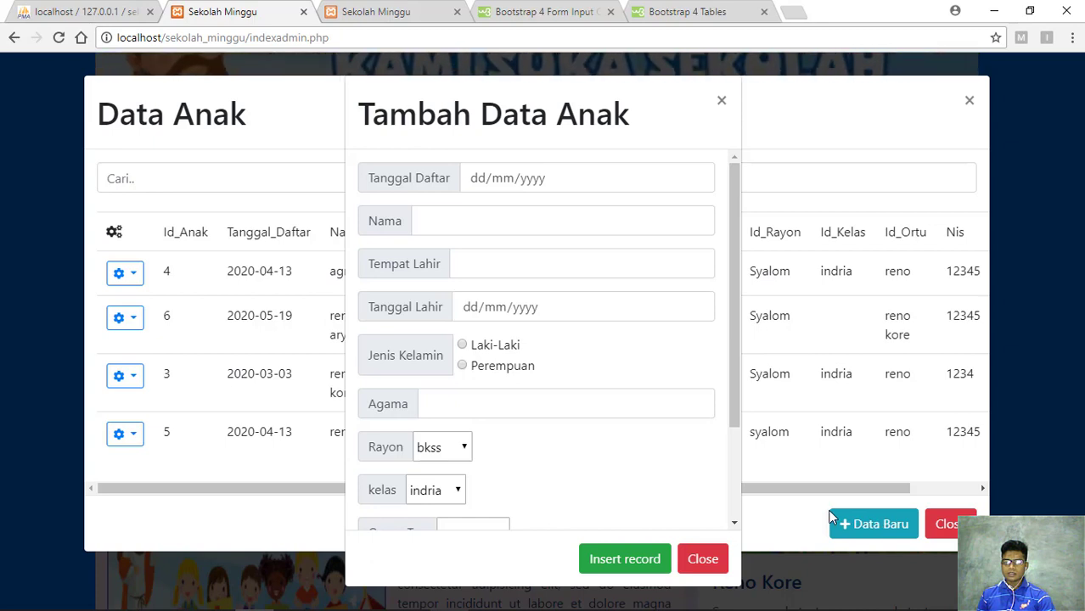
left_click(722, 105)
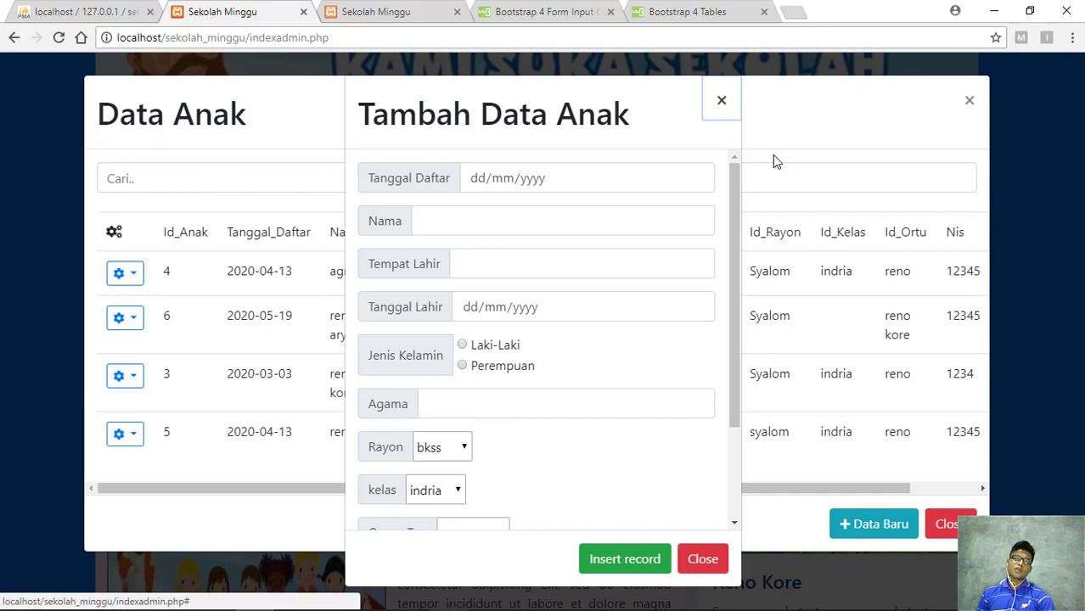
Close the Data Anak table and choose Pengolah Data Guru from the Data Master menu
left_click(964, 103)
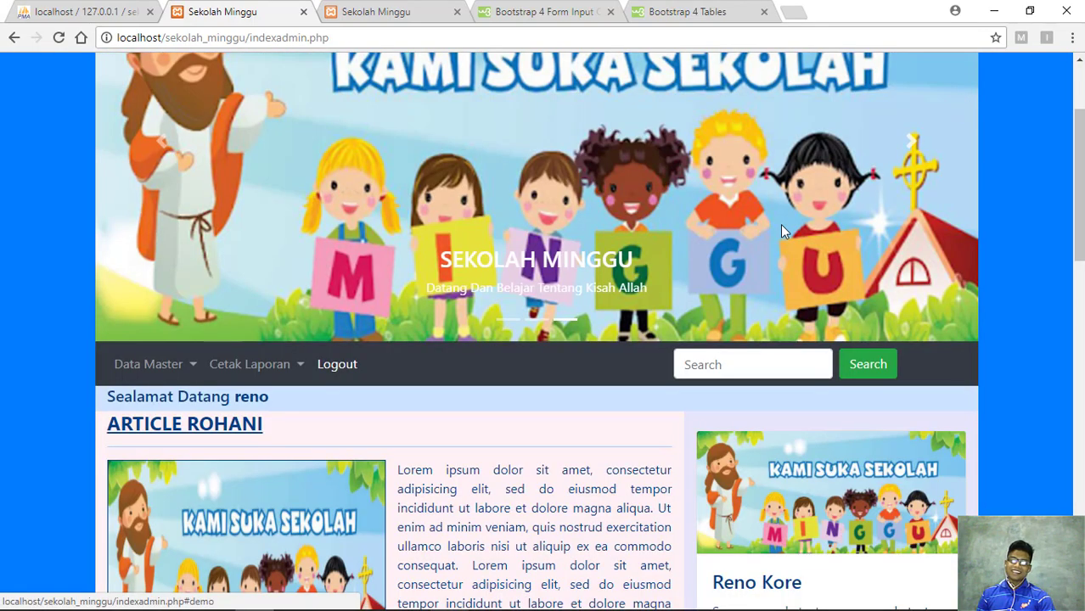
left_click(191, 370)
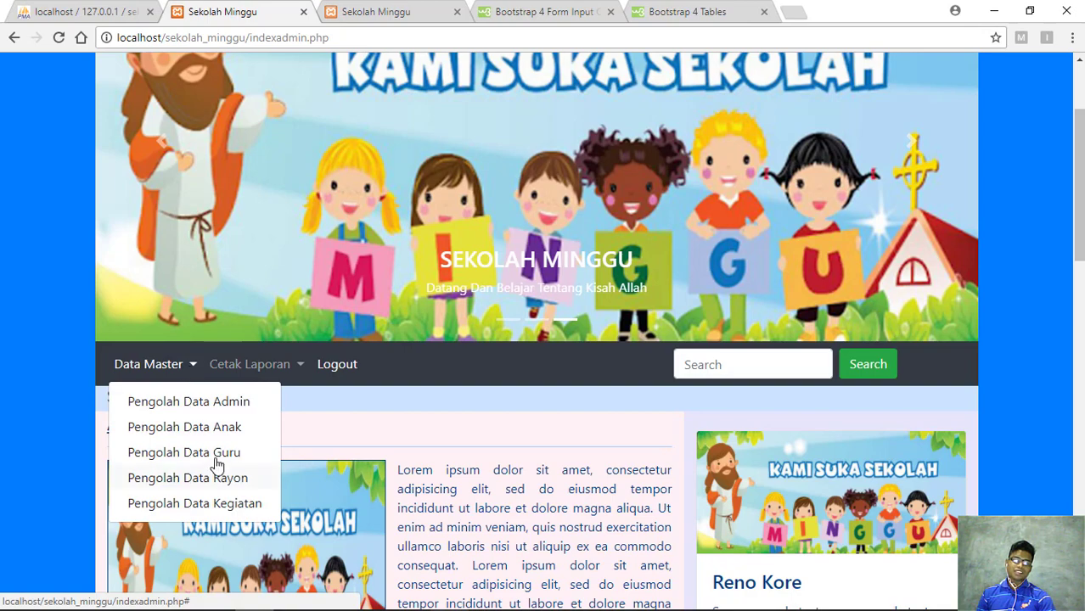
left_click(189, 366)
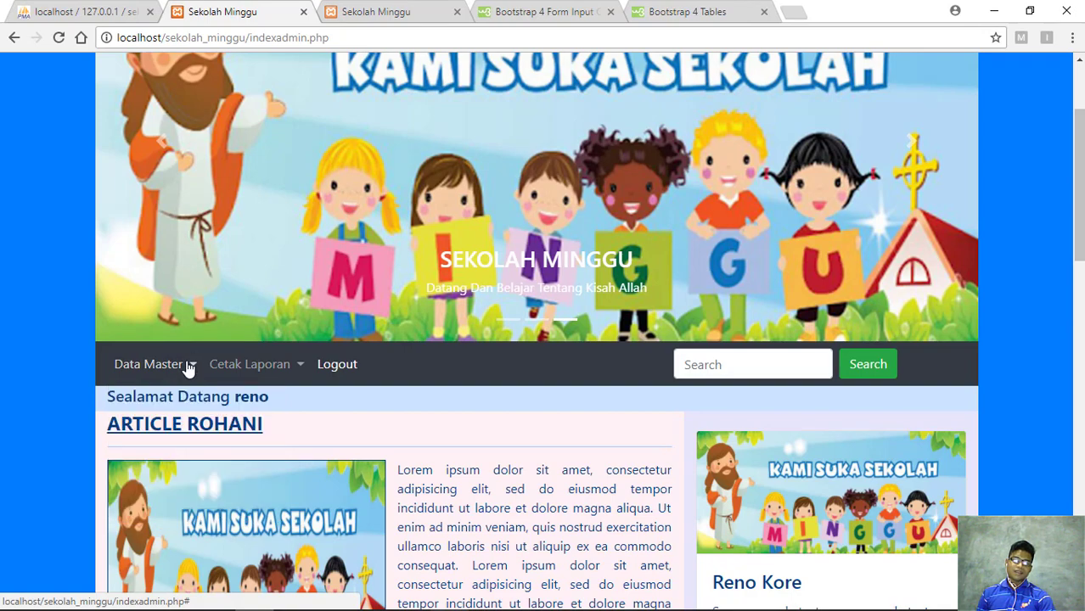
left_click(189, 367)
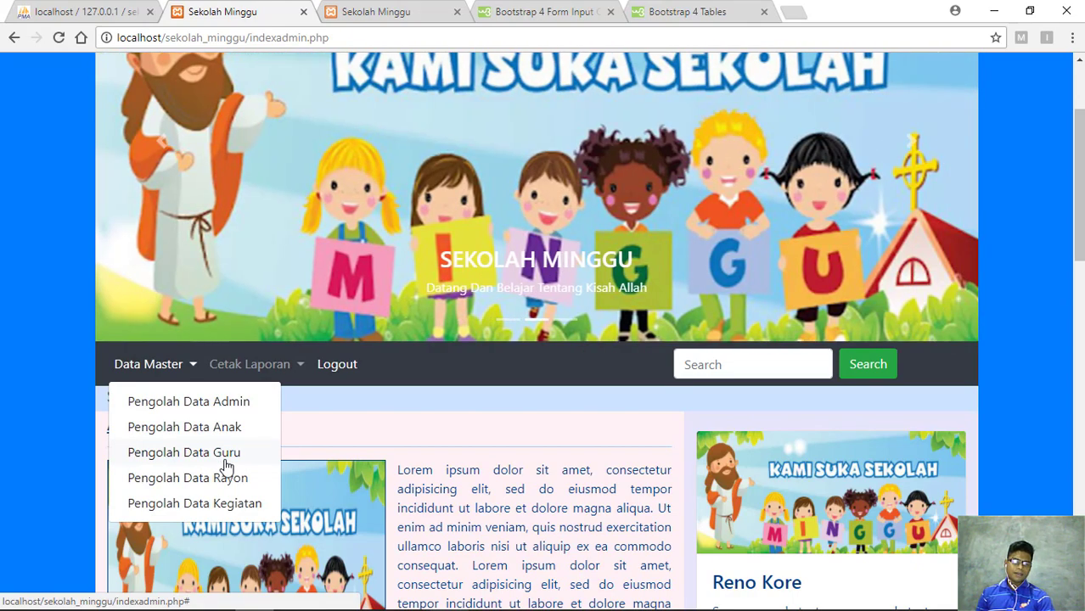
left_click(226, 463)
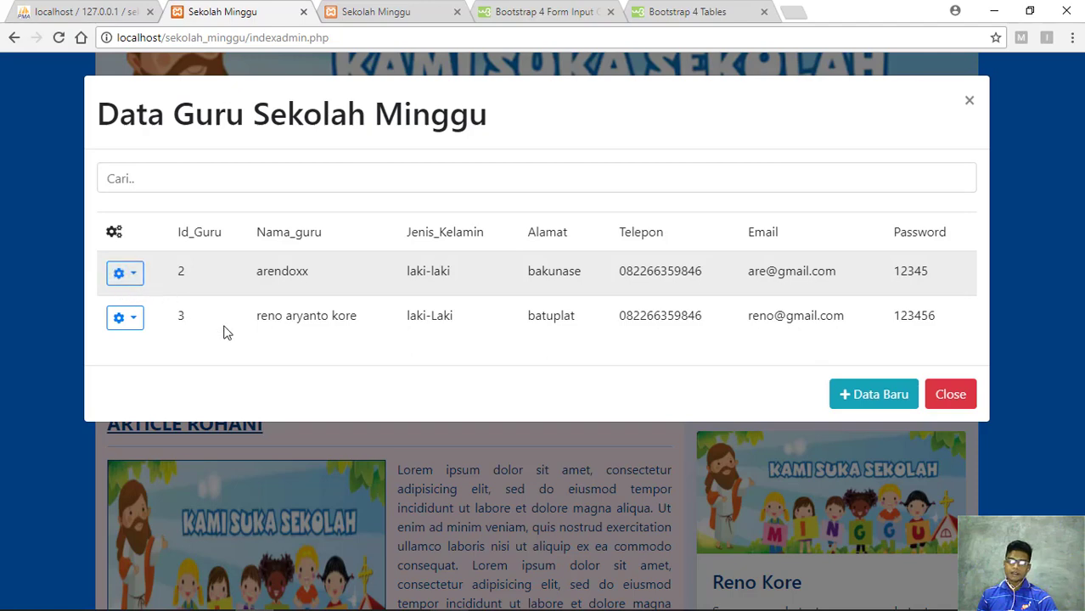
left_click(880, 396)
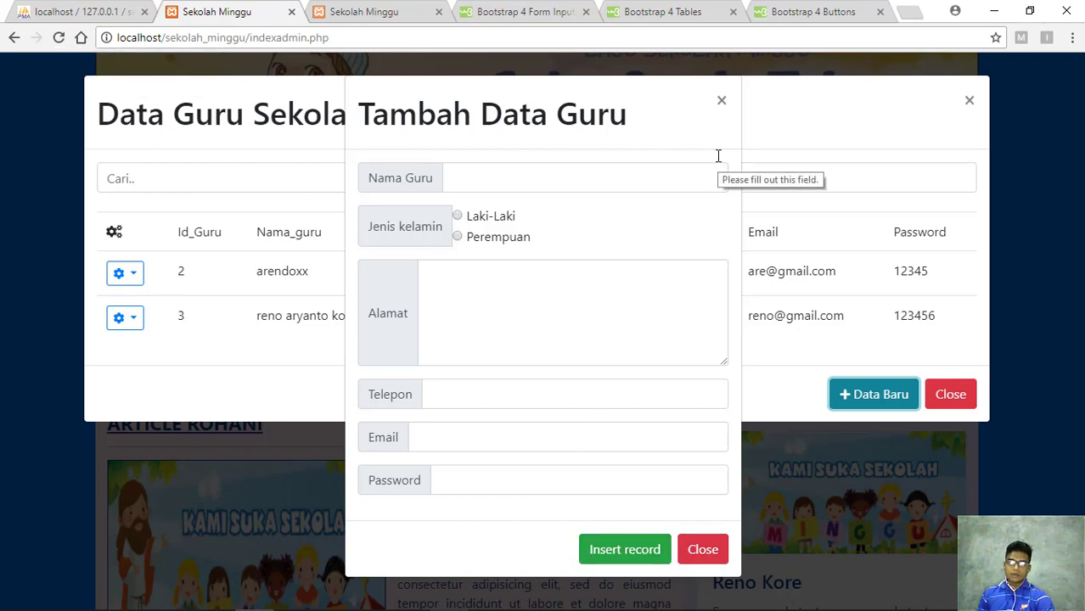
left_click(722, 103)
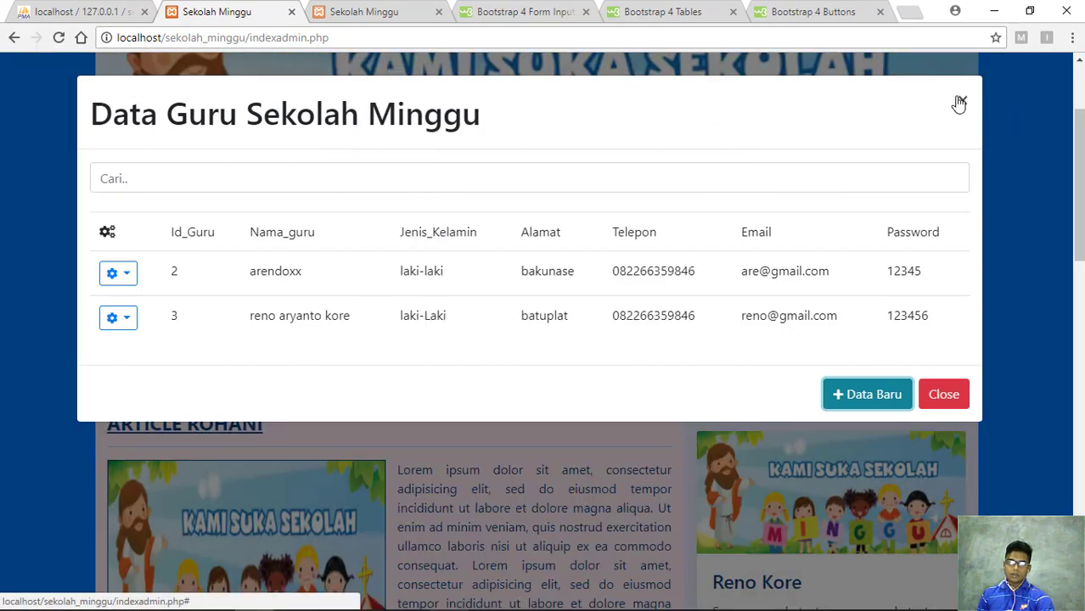
Close the Data Guru list and bring up the Data Master menu
left_click(967, 102)
left_click(184, 364)
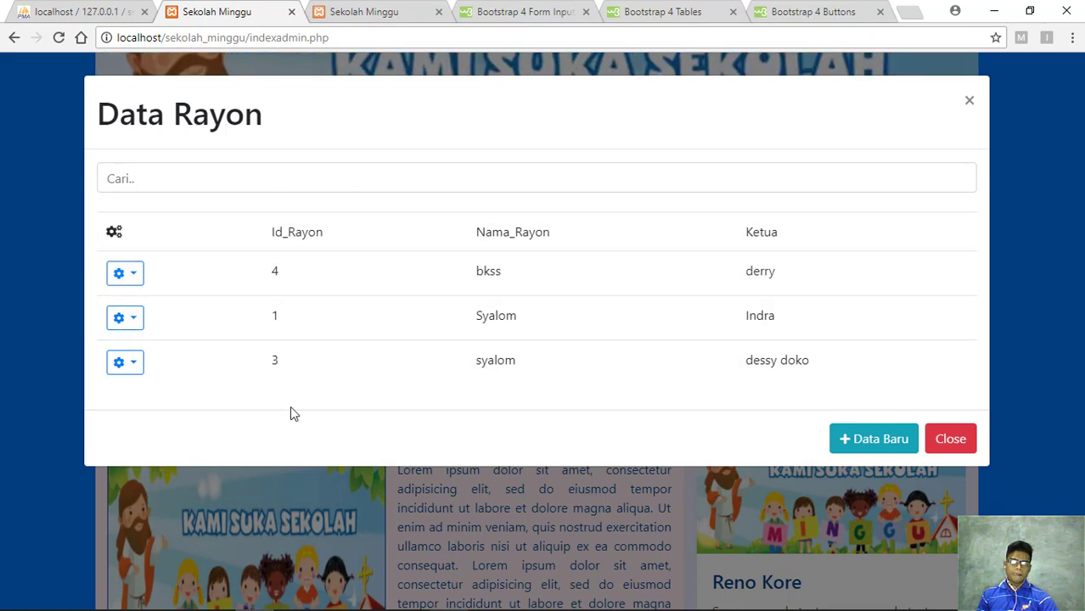
left_click(850, 441)
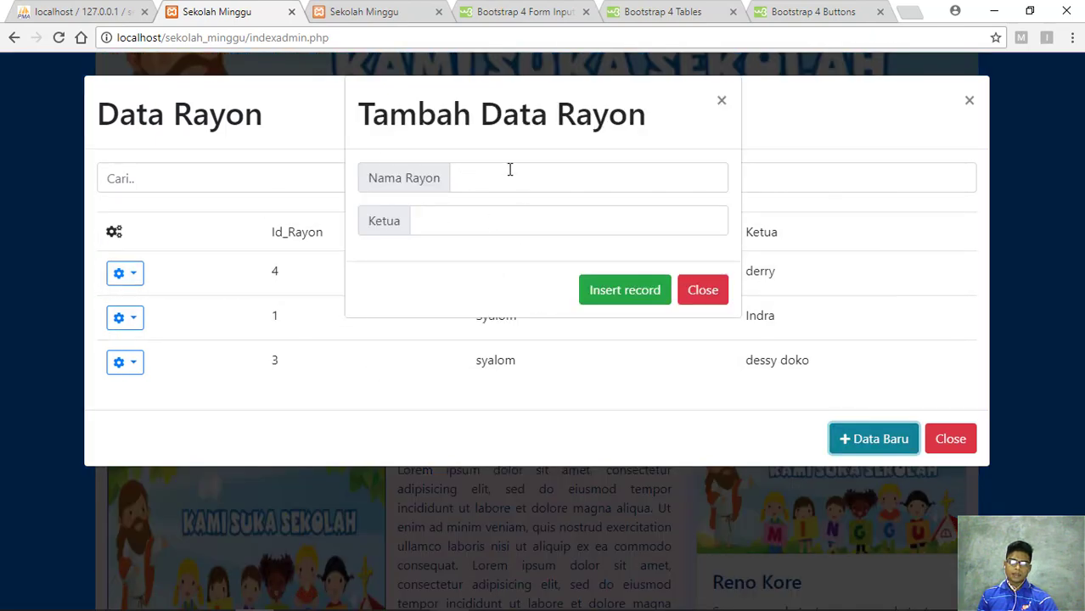
left_click(721, 101)
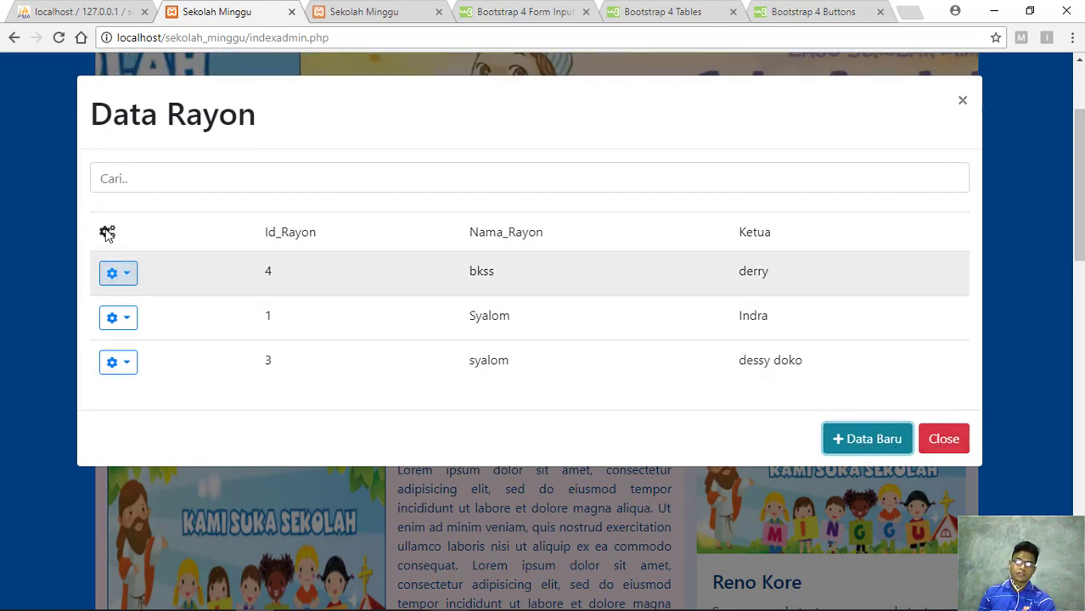
Close the Data Rayon list and open Pengolah Data Kegiatan from Data Master
left_click(965, 104)
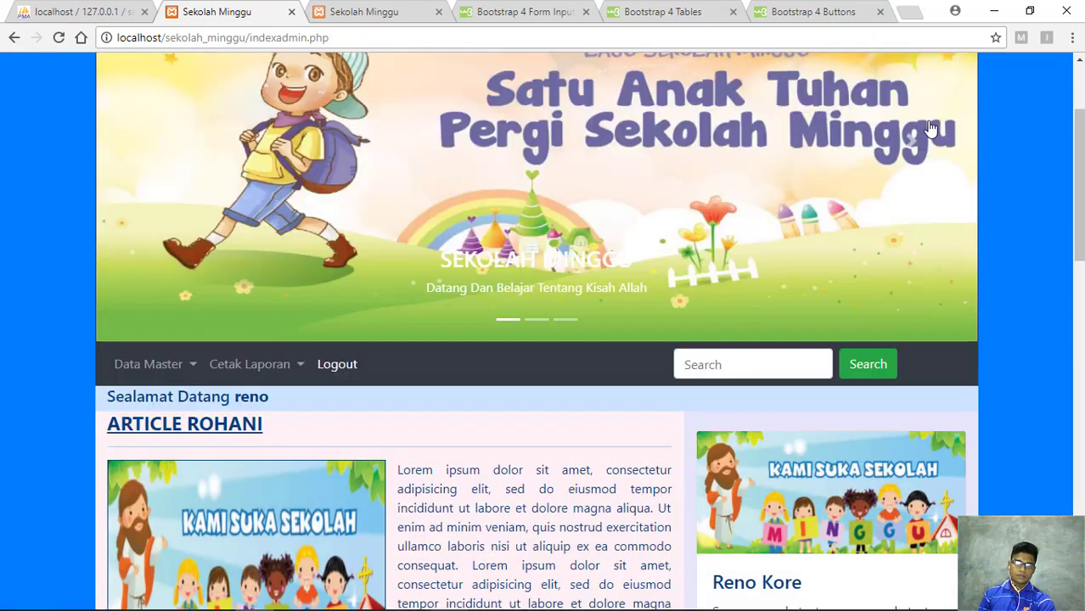
left_click(181, 371)
left_click(217, 509)
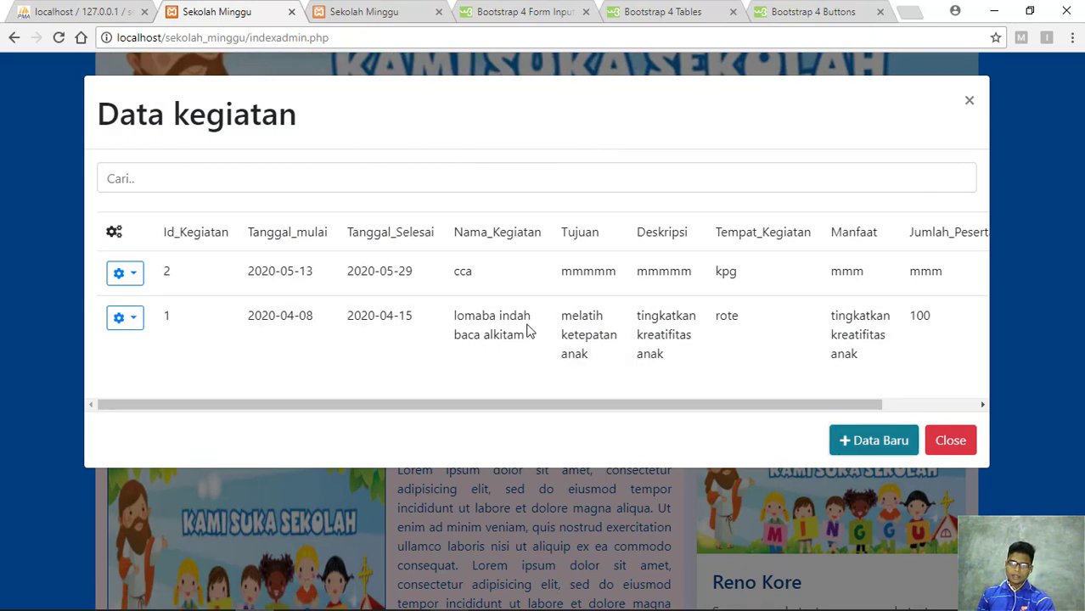
left_click(859, 441)
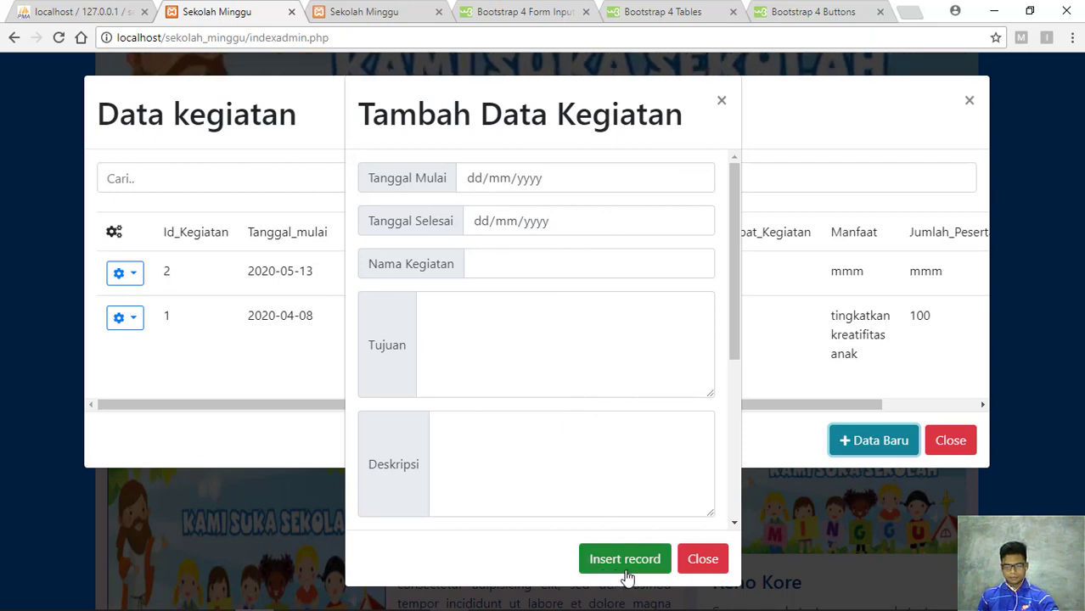
scroll(626, 578, "down", 1)
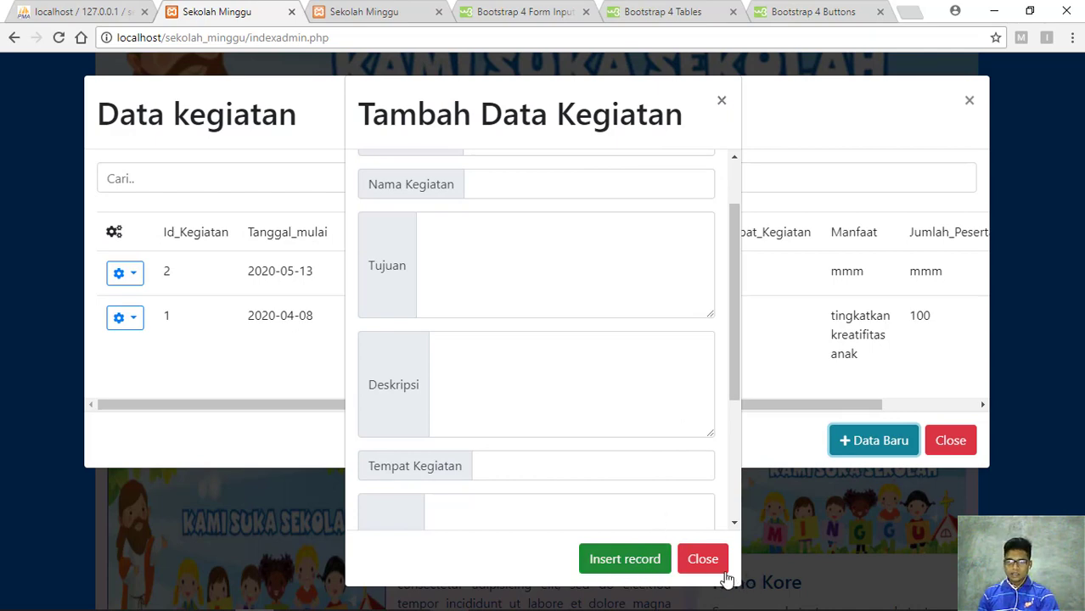
left_click(723, 103)
Close the Data kegiatan list and scroll up and down the admin home page
left_click(964, 102)
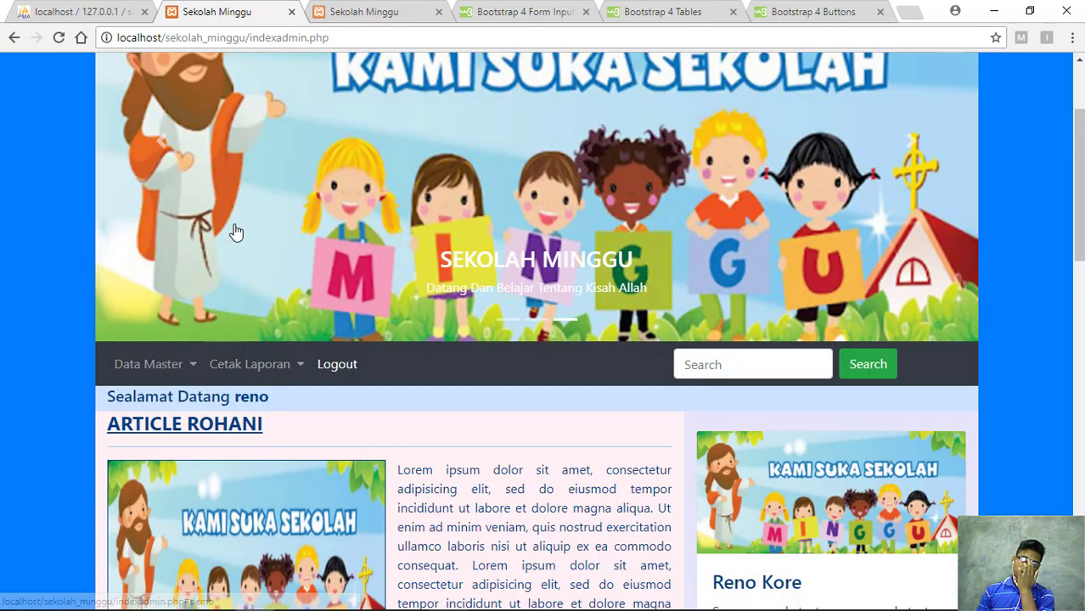
scroll(506, 243, "up", 2)
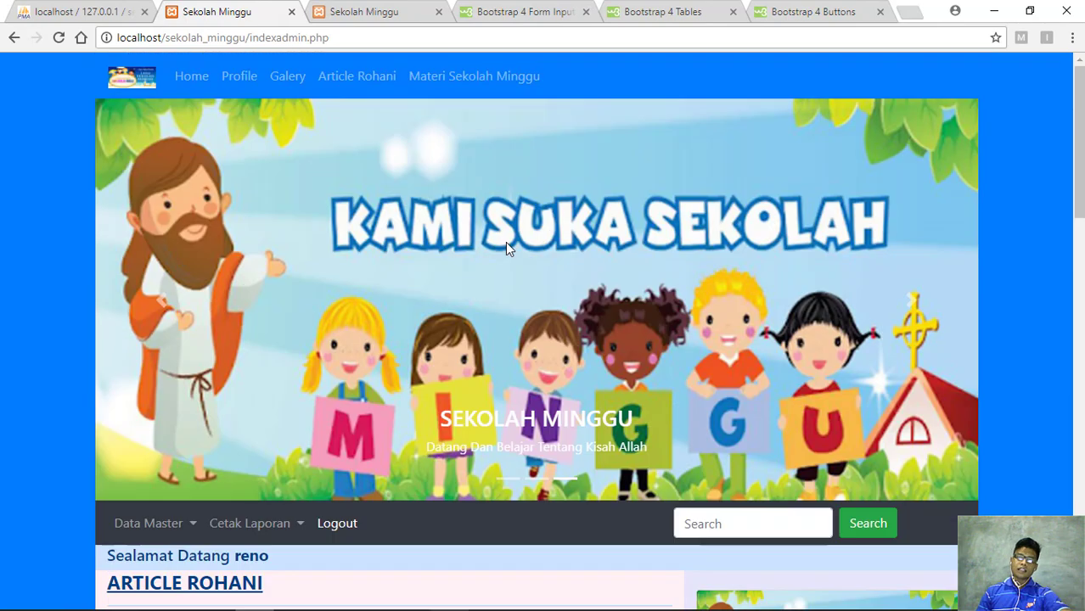
scroll(387, 197, "down", 2)
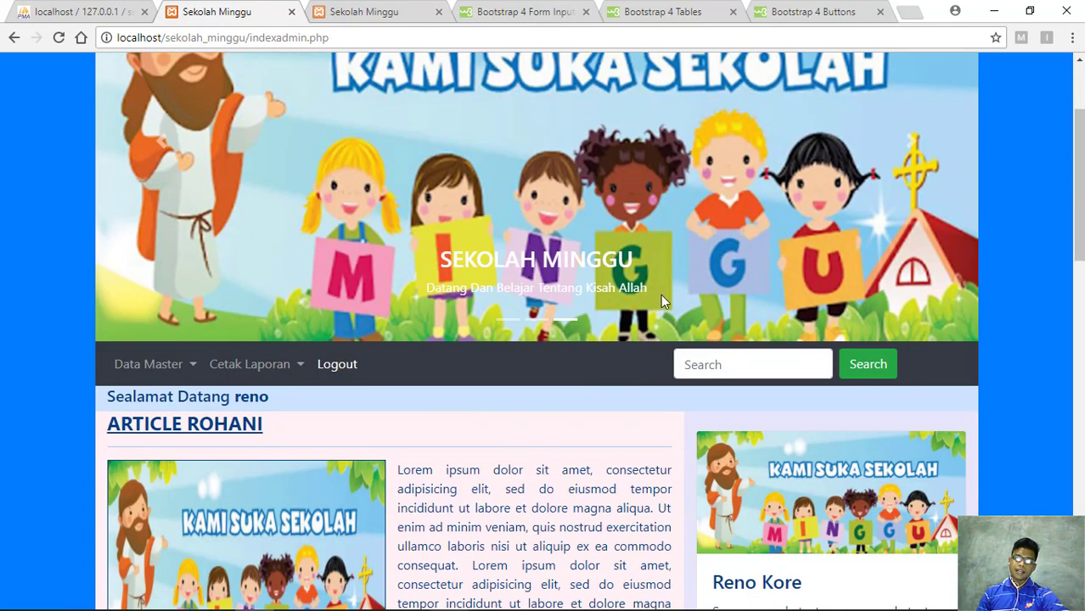
scroll(629, 286, "up", 2)
scroll(536, 187, "down", 5)
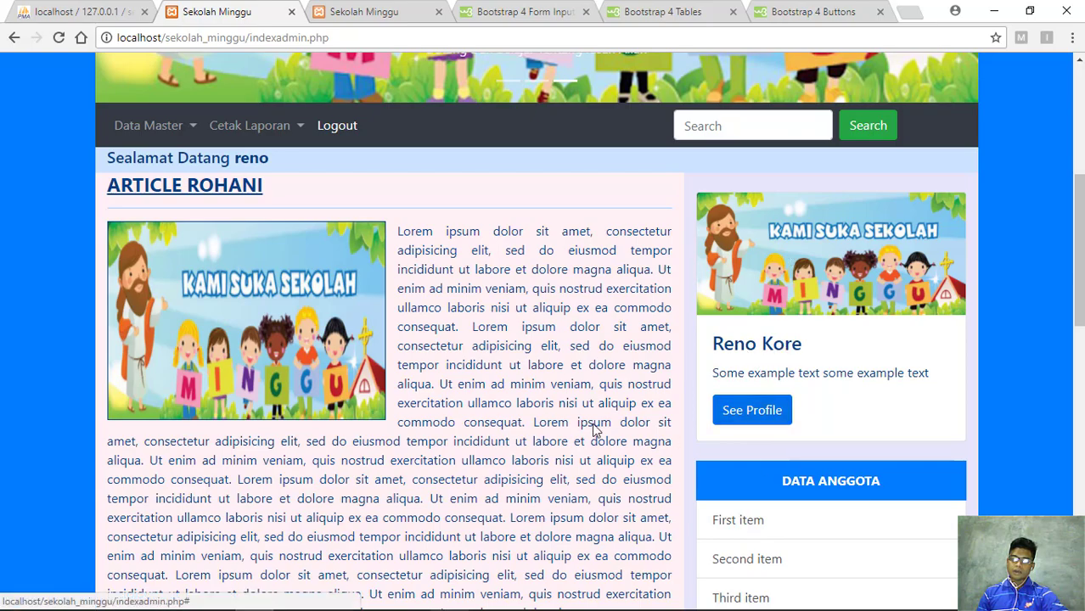
scroll(594, 432, "down", 10)
scroll(586, 496, "up", 15)
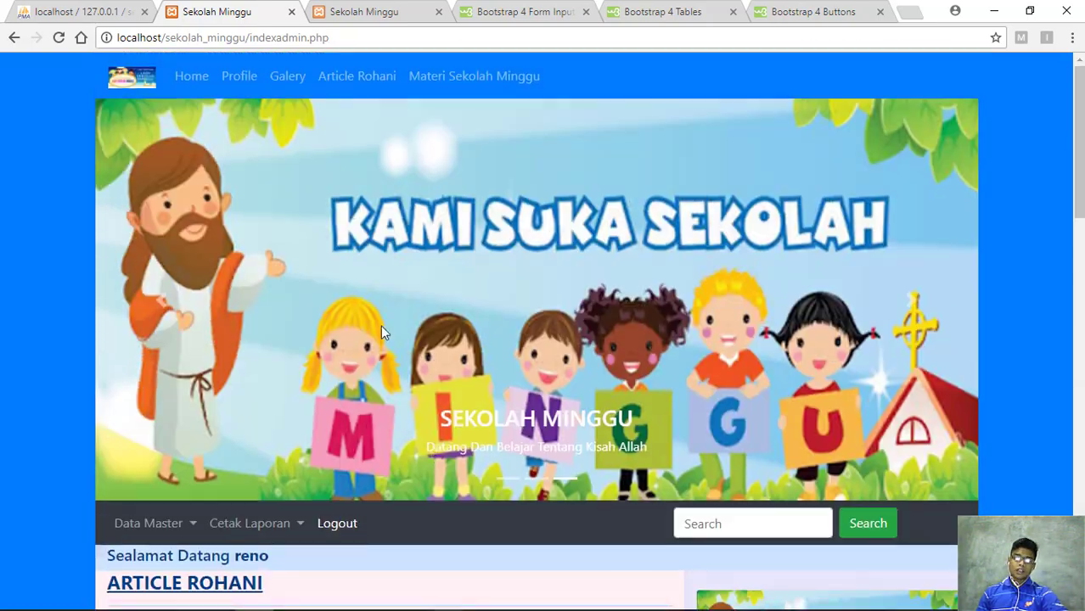
scroll(380, 325, "down", 1)
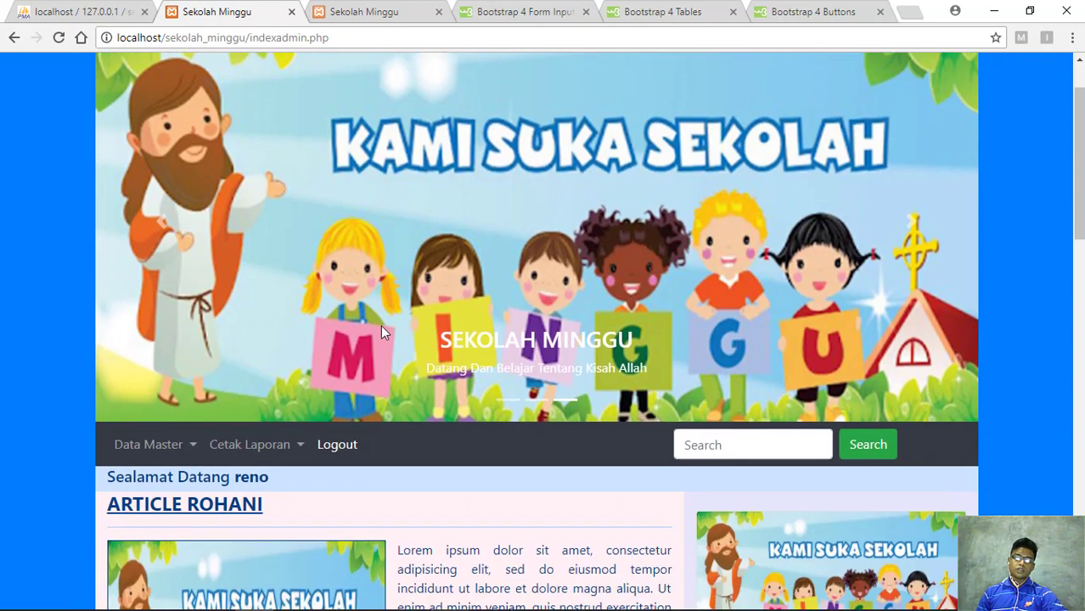
Open and dismiss the Data Master menu, then scroll from Article Rohani down to the Kreatifitas Anak footer
left_click(187, 450)
scroll(267, 413, "down", 2)
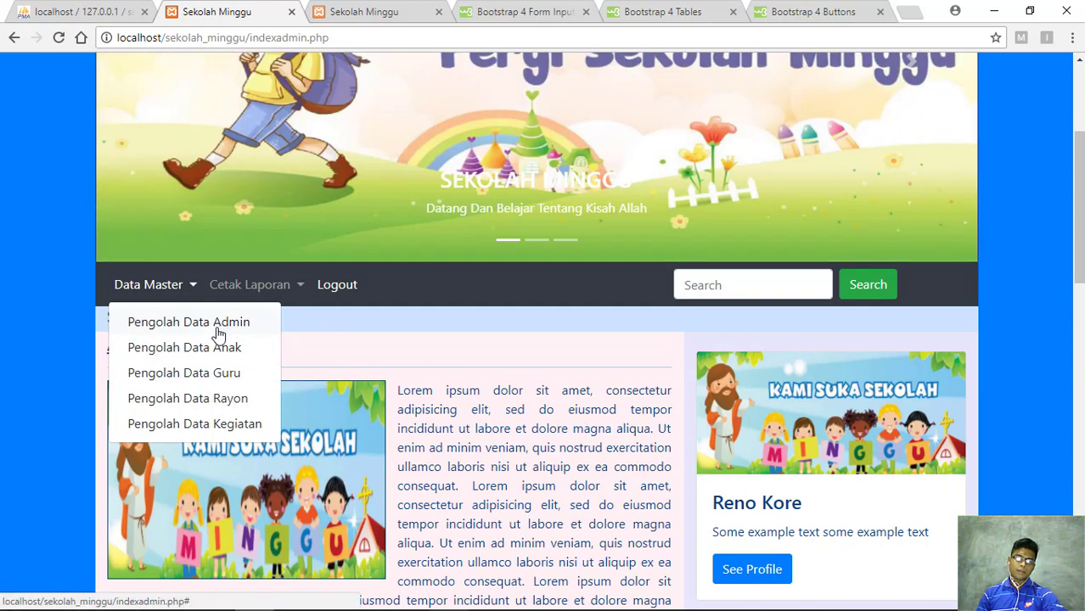
left_click(482, 321)
scroll(191, 204, "up", 1)
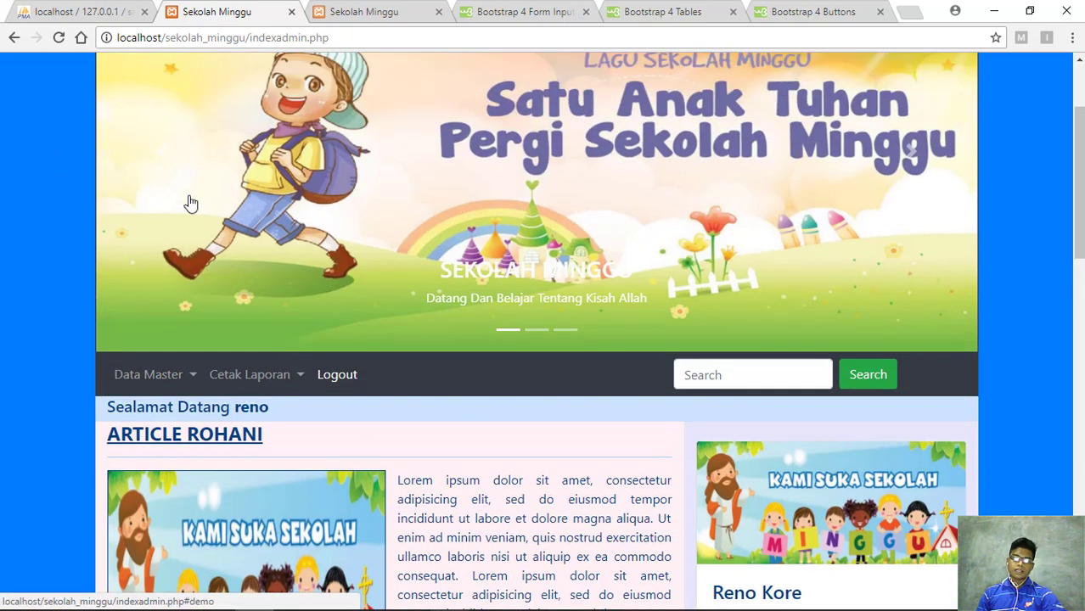
scroll(191, 204, "up", 2)
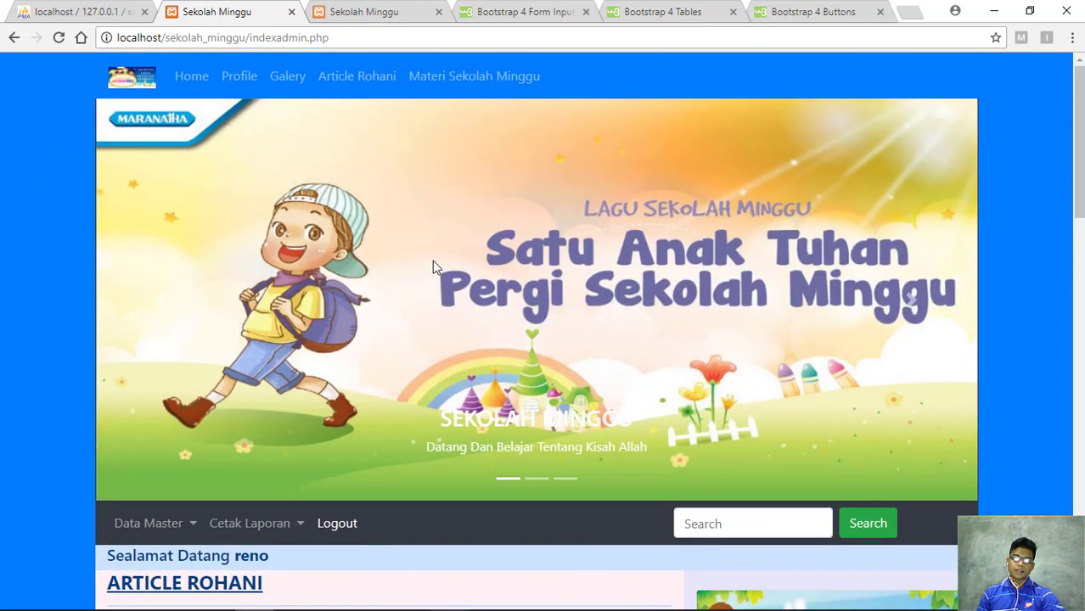
scroll(432, 265, "down", 4)
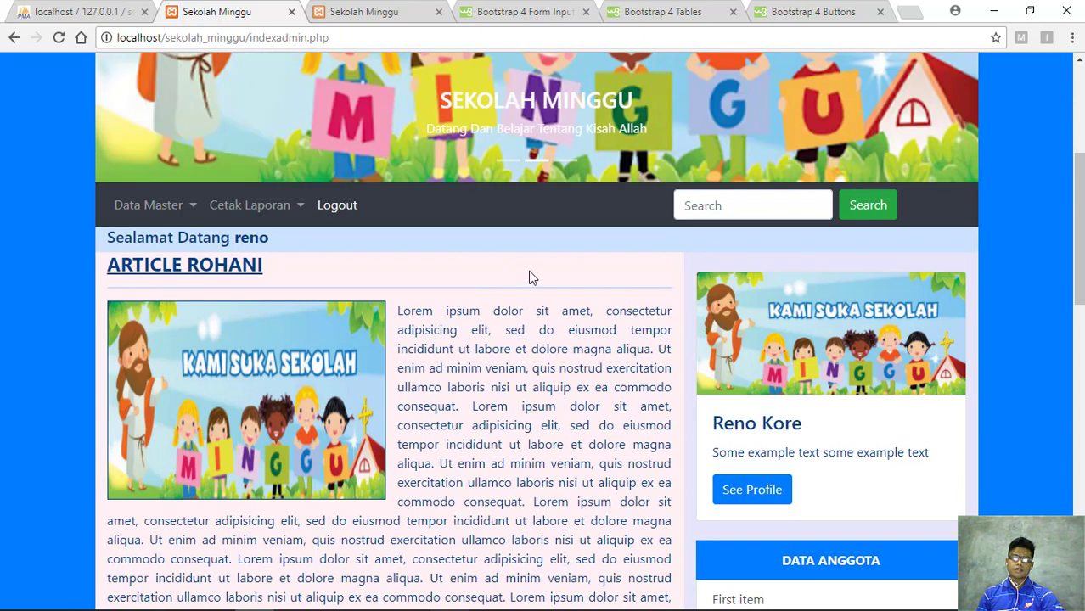
scroll(730, 322, "down", 2)
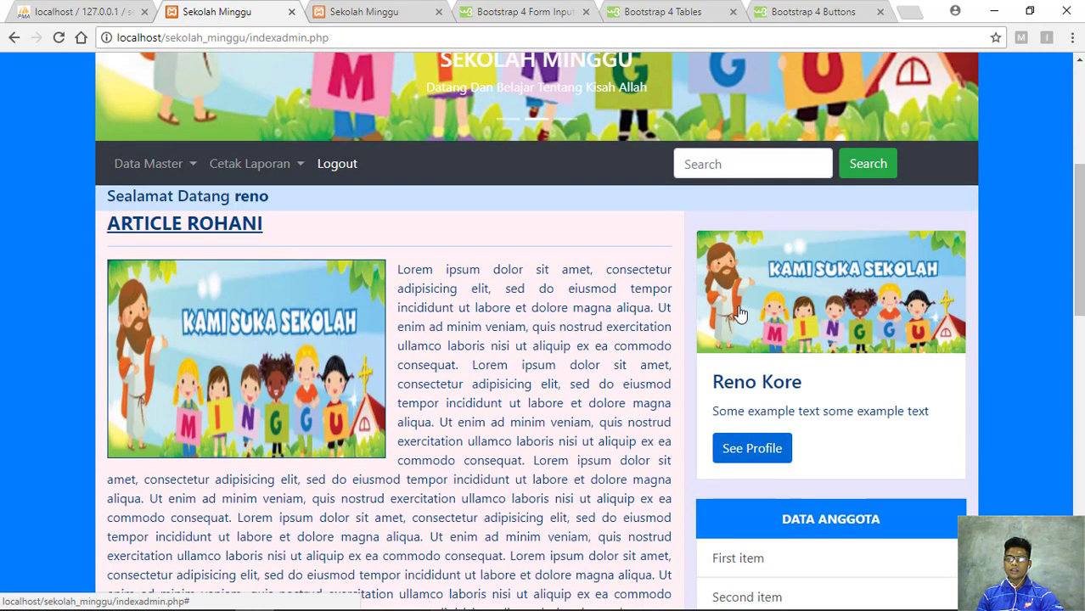
scroll(671, 322, "down", 10)
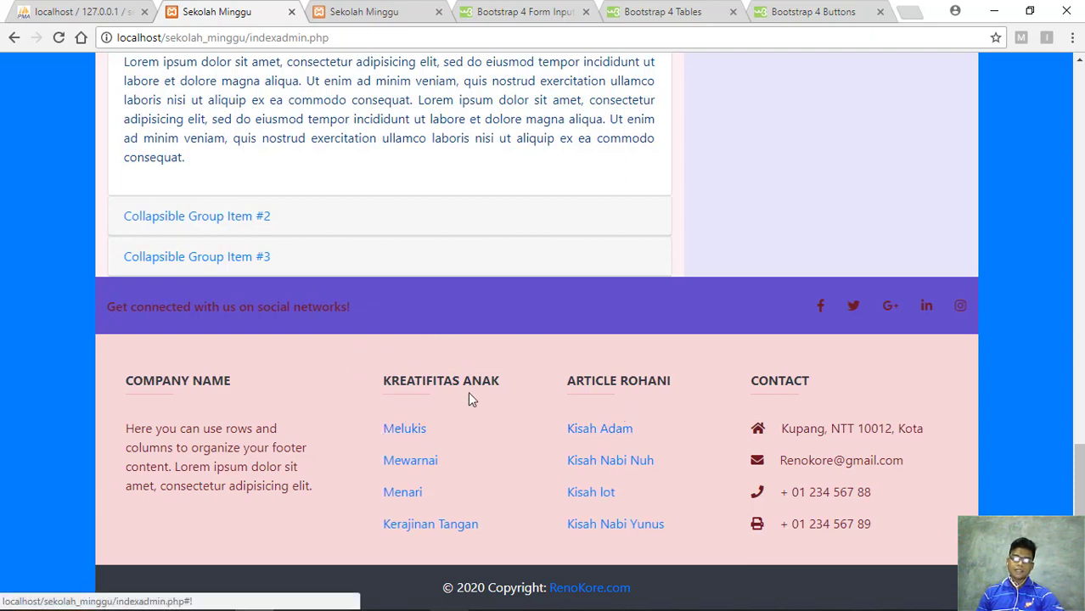
scroll(502, 408, "up", 15)
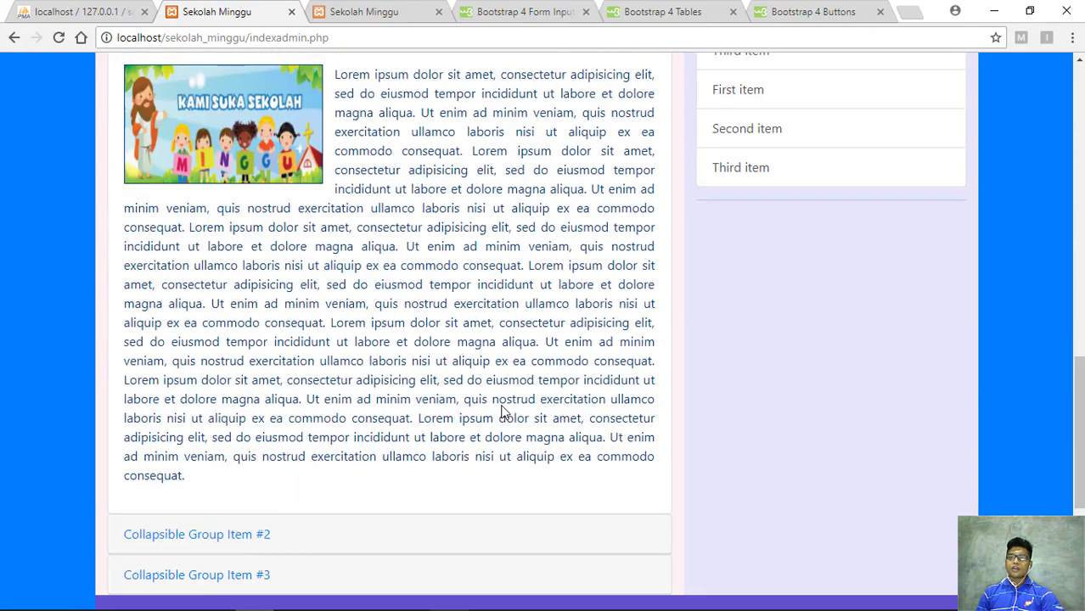
scroll(501, 412, "up", 3)
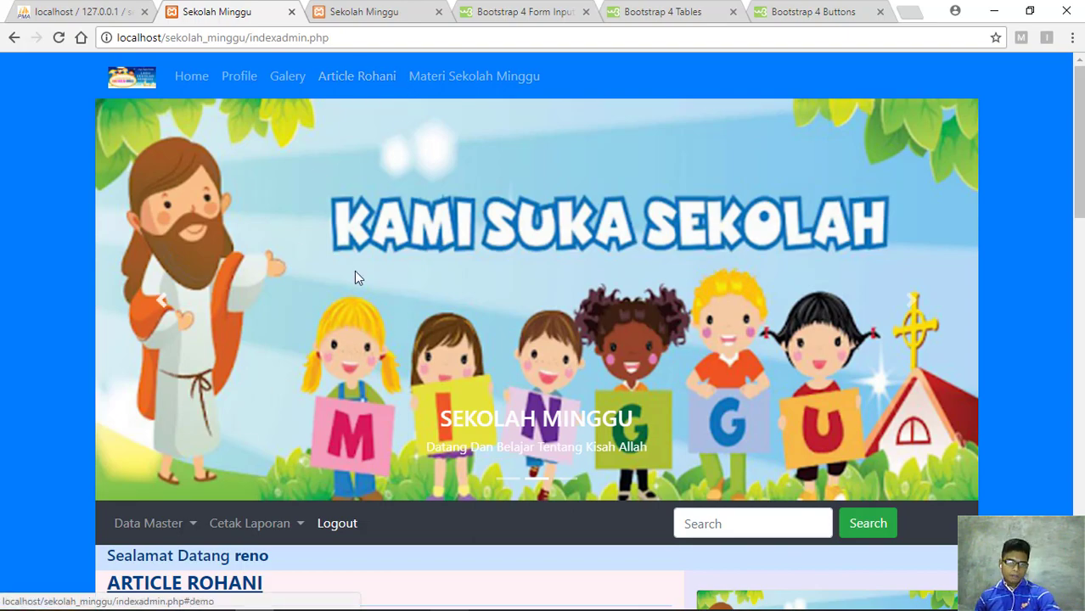
scroll(615, 269, "down", 2)
scroll(578, 382, "down", 10)
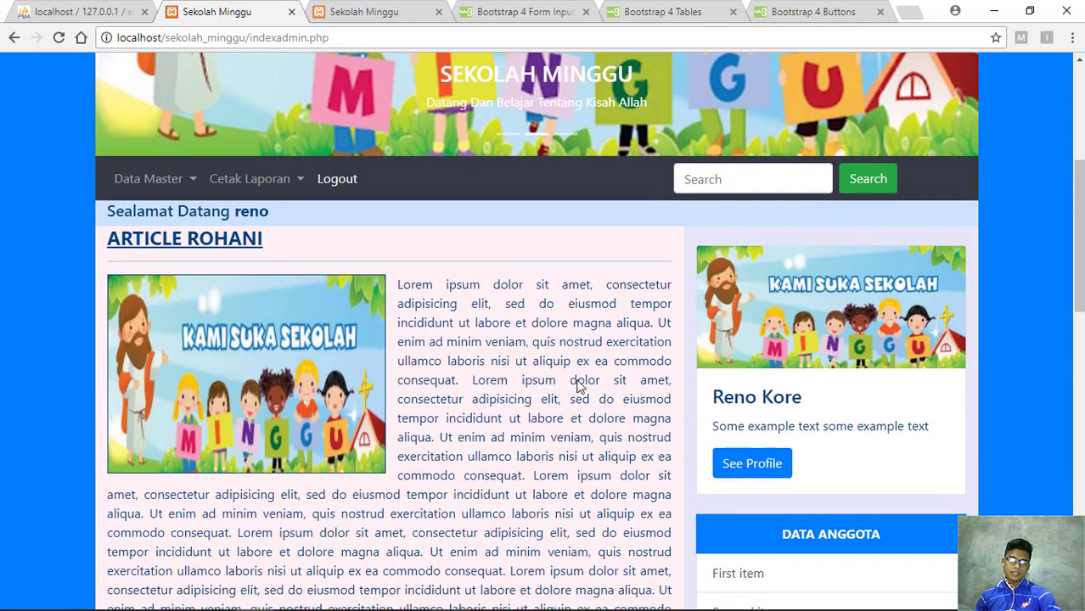
scroll(550, 349, "up", 15)
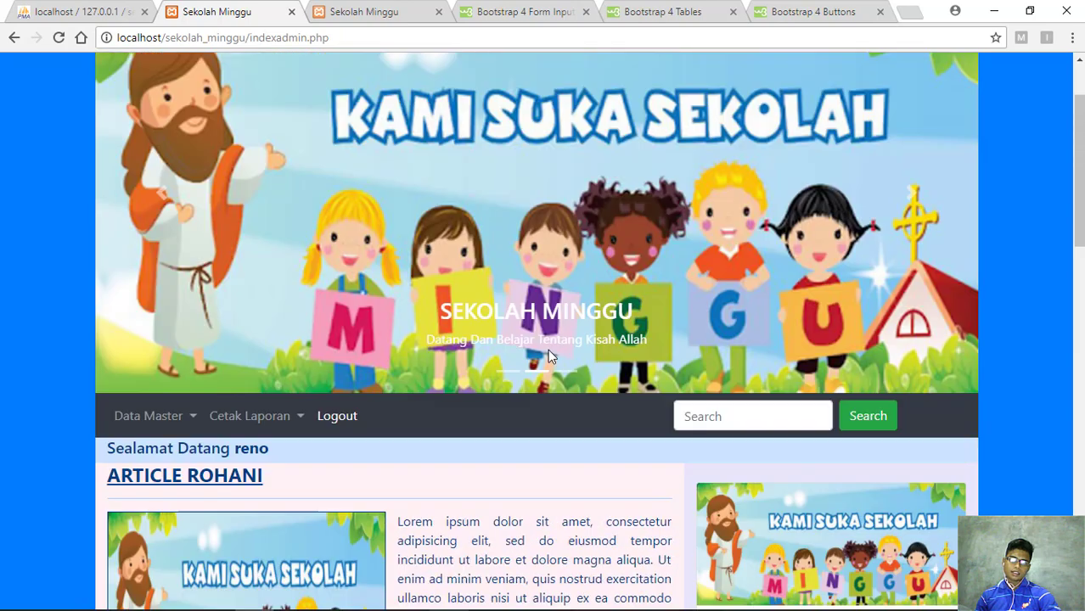
scroll(265, 400, "down", 2)
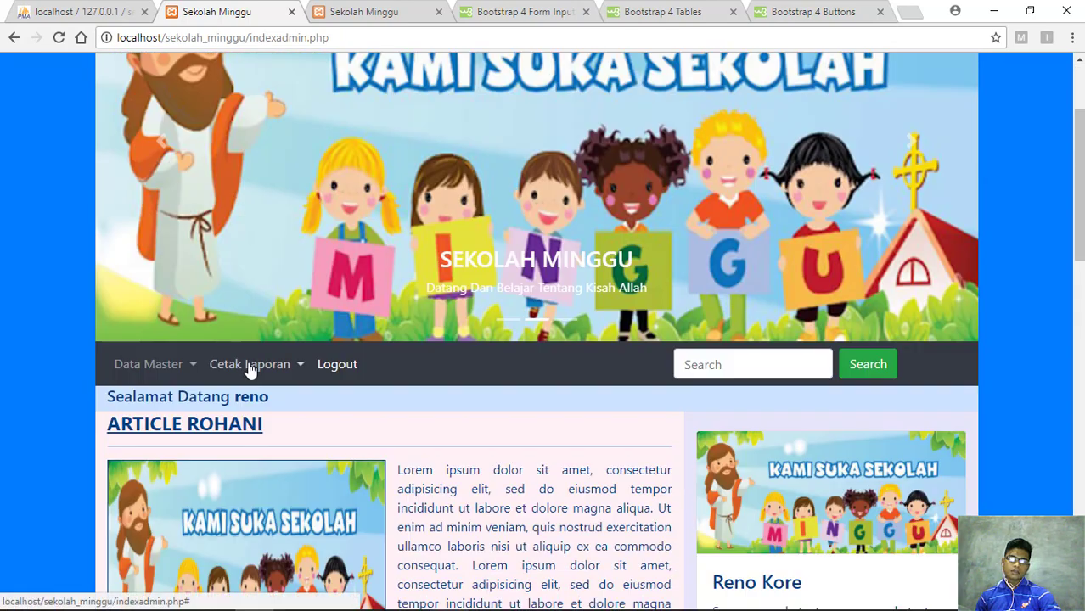
Show the Cetak Laporan report options, then switch back to the Data Master Pengolah Data list
left_click(188, 367)
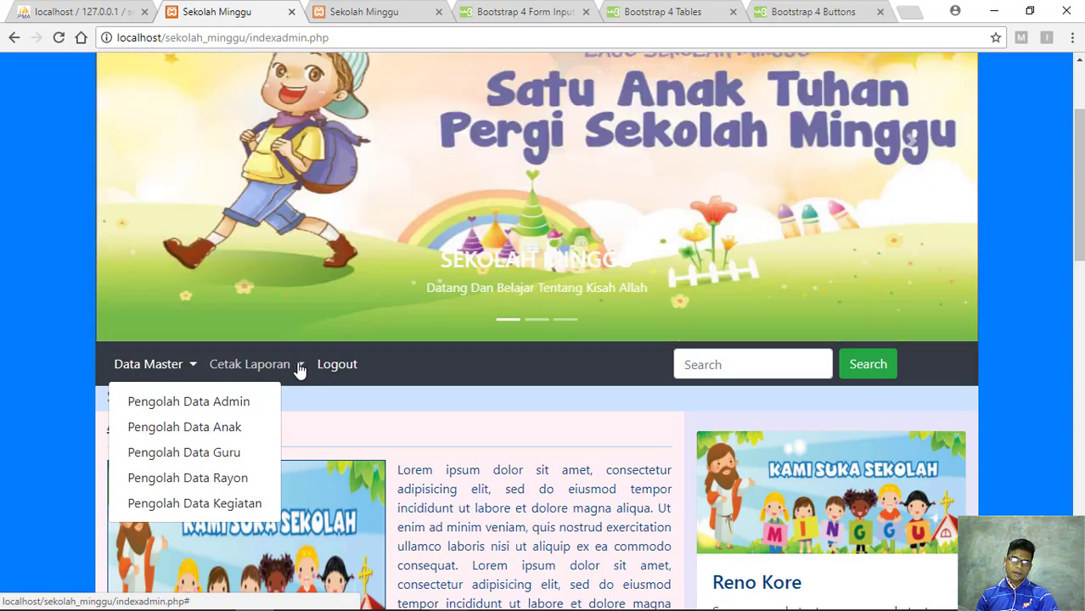
left_click(300, 370)
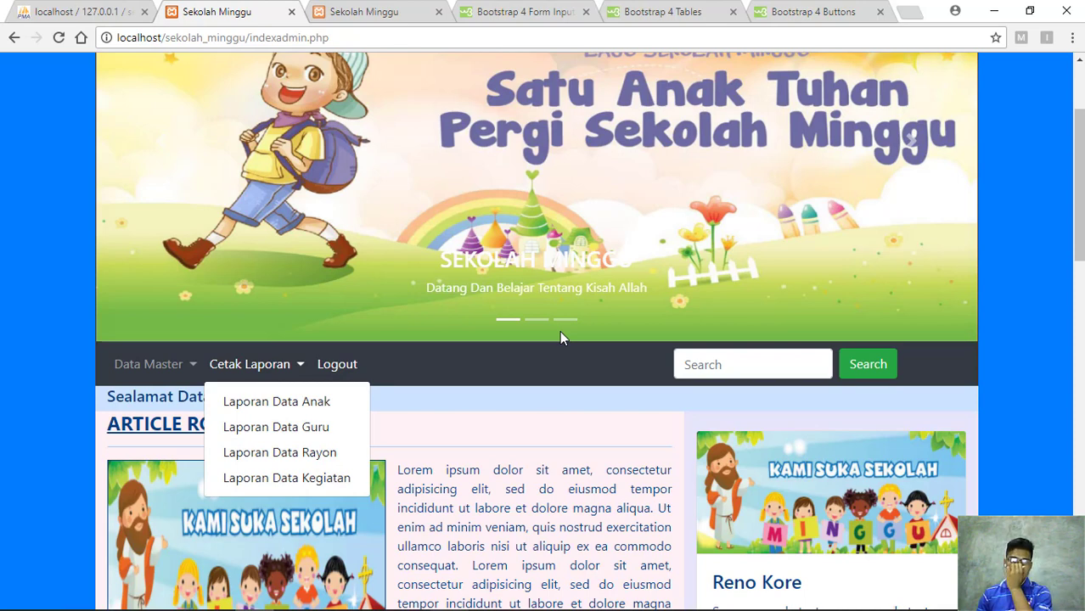
scroll(442, 293, "up", 1)
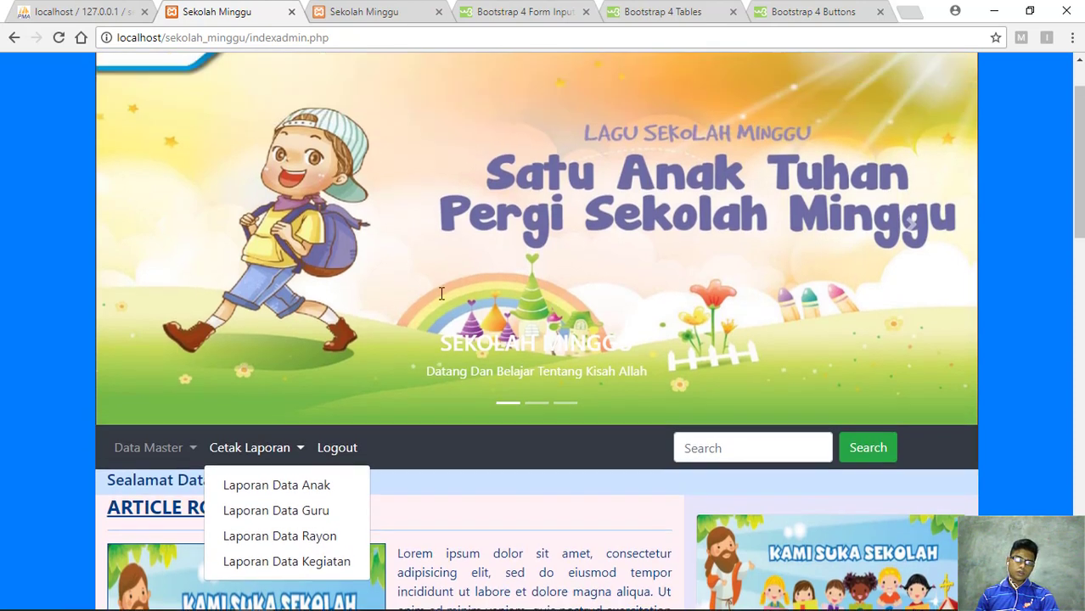
scroll(442, 293, "up", 1)
scroll(439, 293, "down", 1)
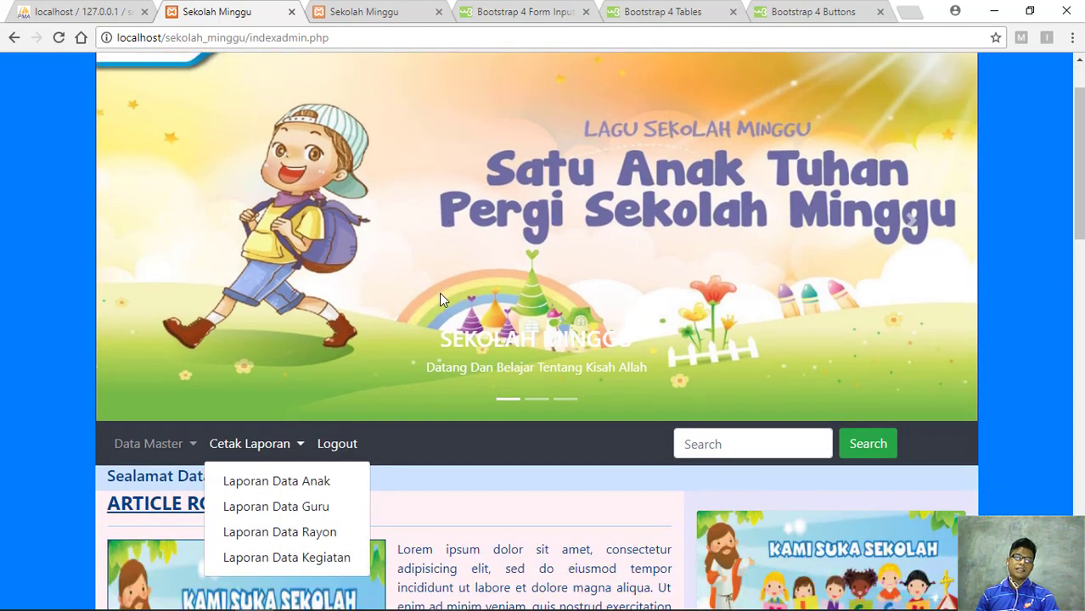
scroll(439, 292, "up", 1)
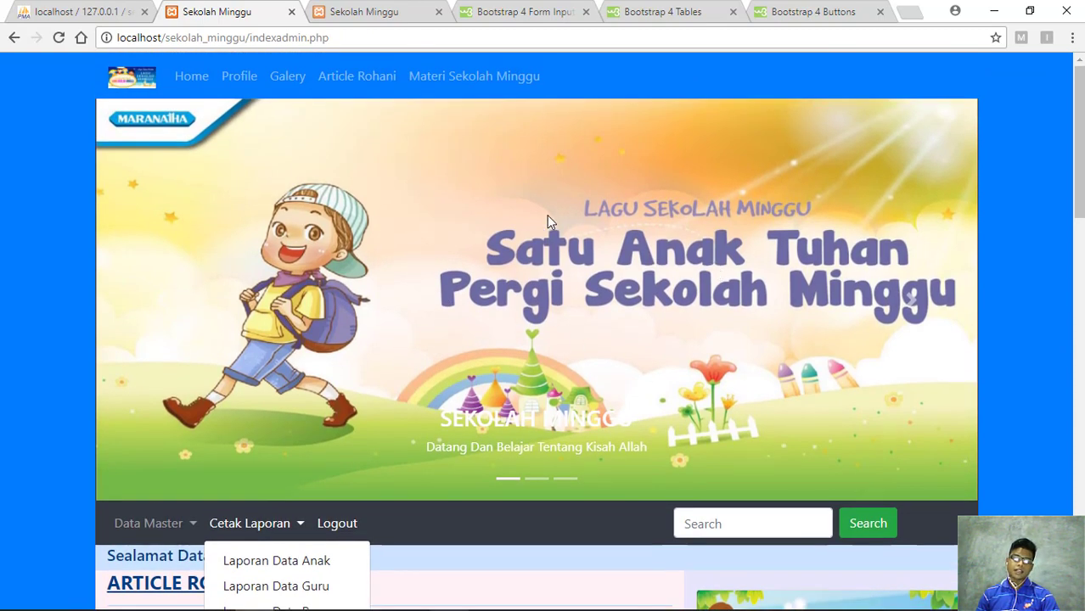
scroll(488, 208, "down", 3)
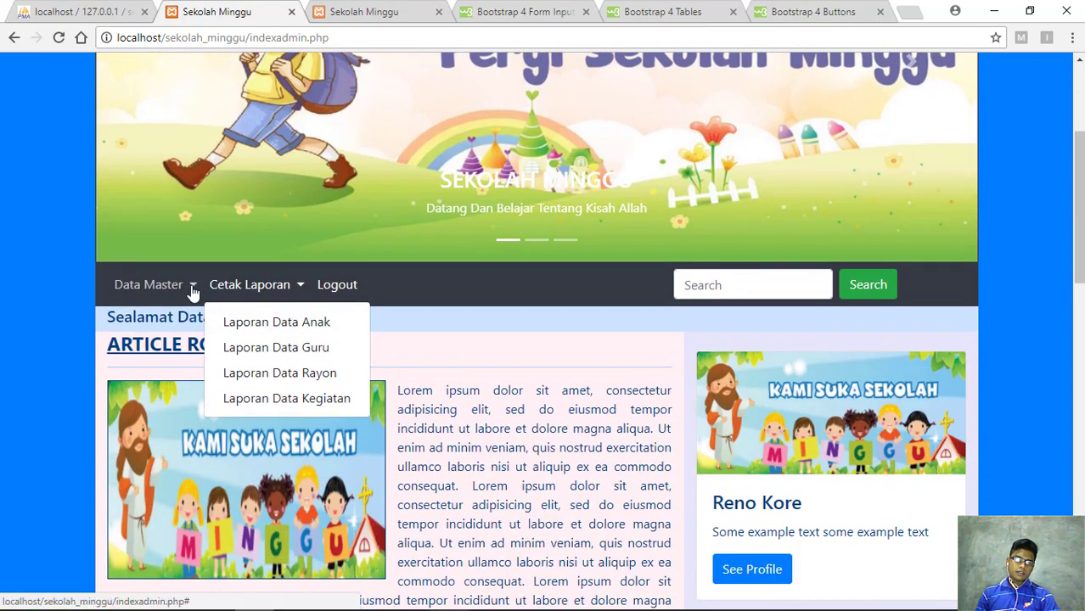
left_click(193, 290)
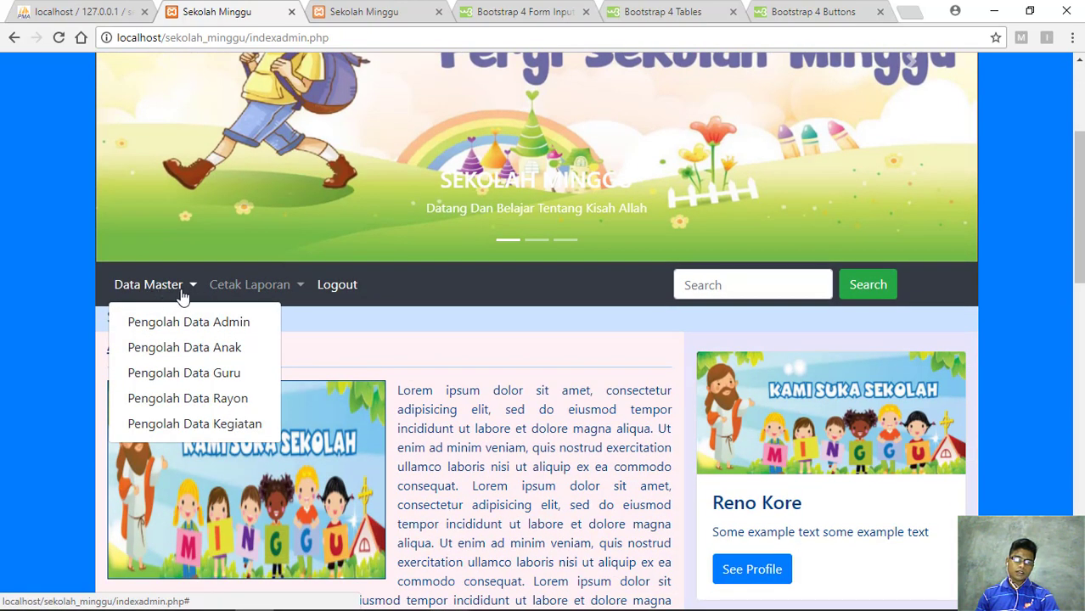
Start a new record in Pengolah Data Admin and enter the admin's name and e-mail
left_click(208, 329)
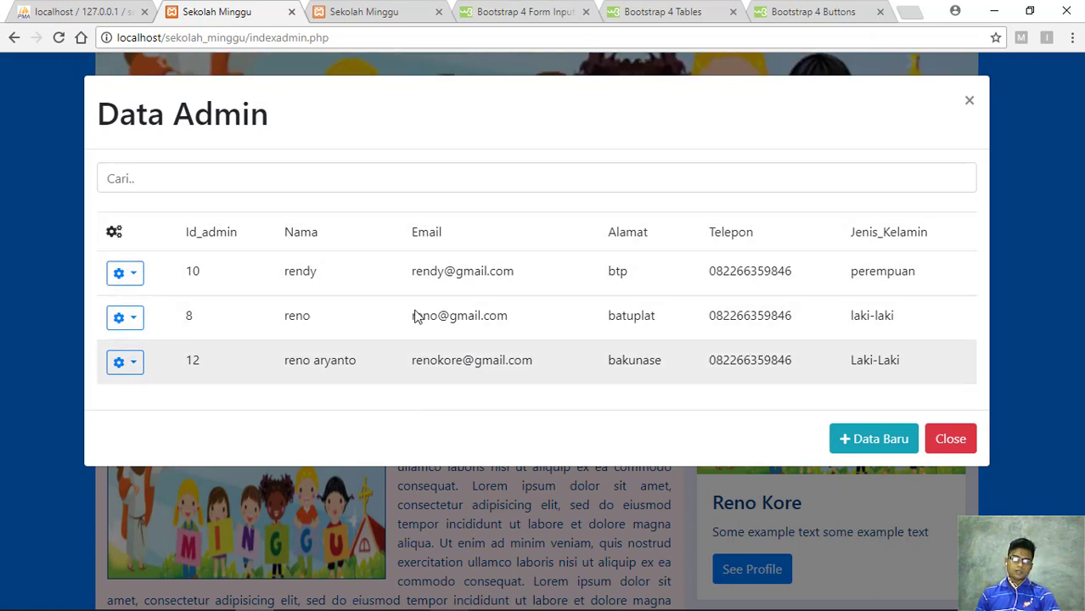
left_click(892, 441)
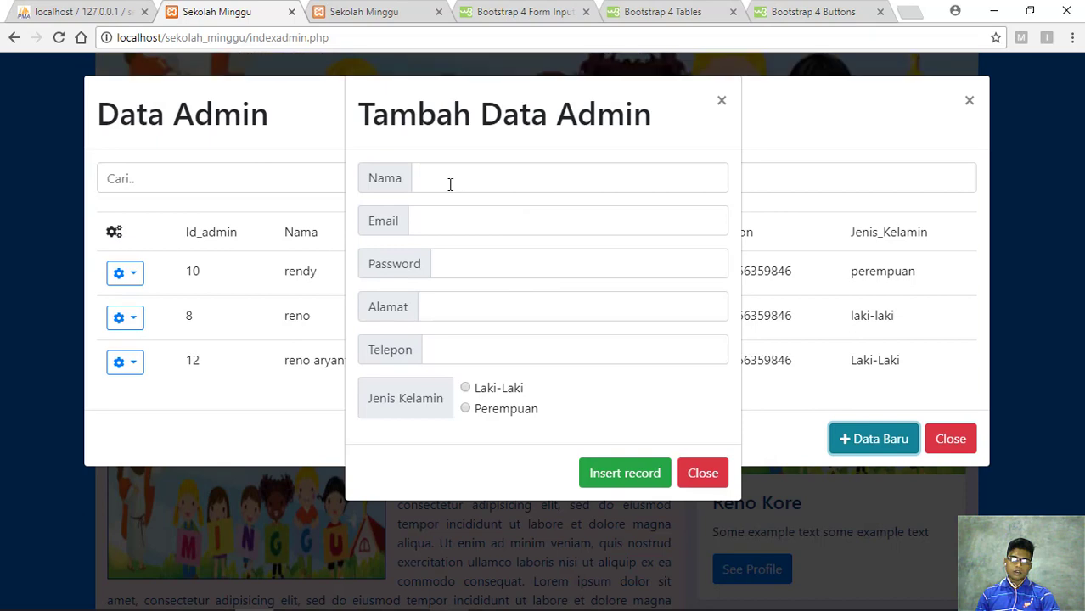
left_click(502, 183)
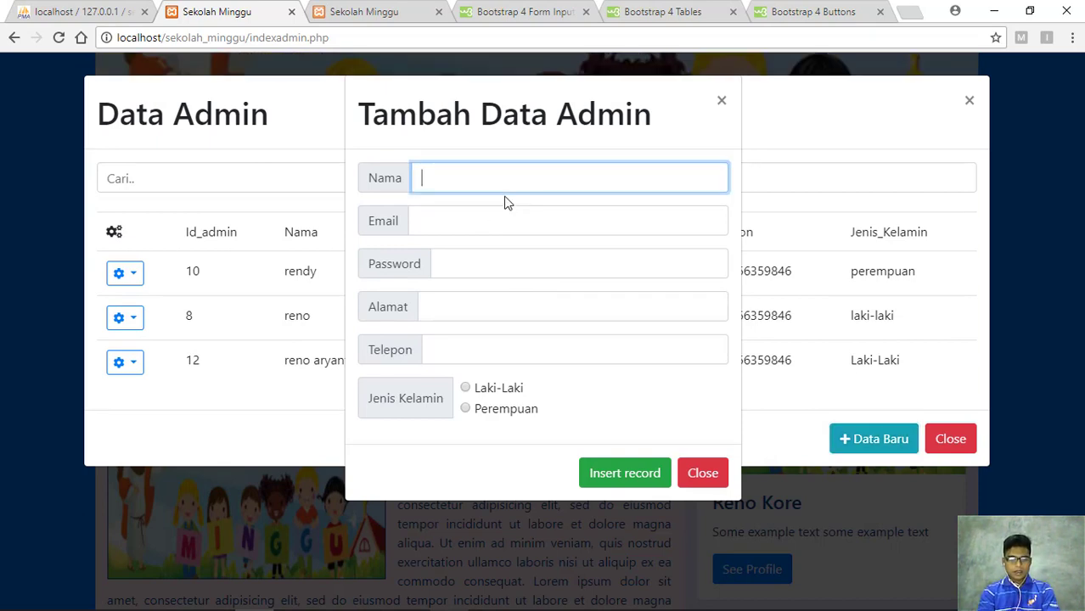
type("beckham")
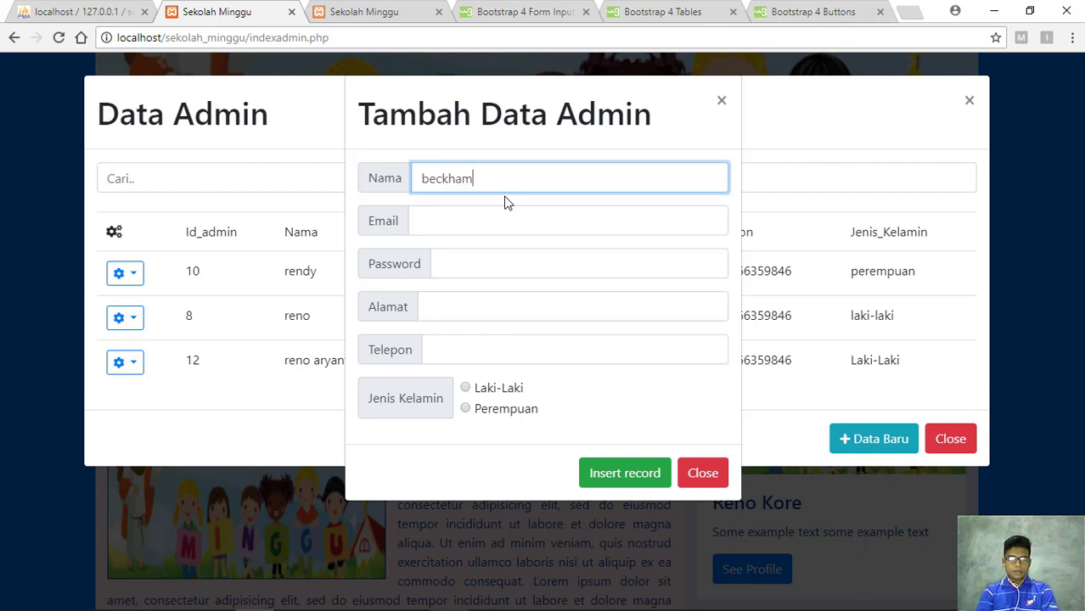
key("Tab")
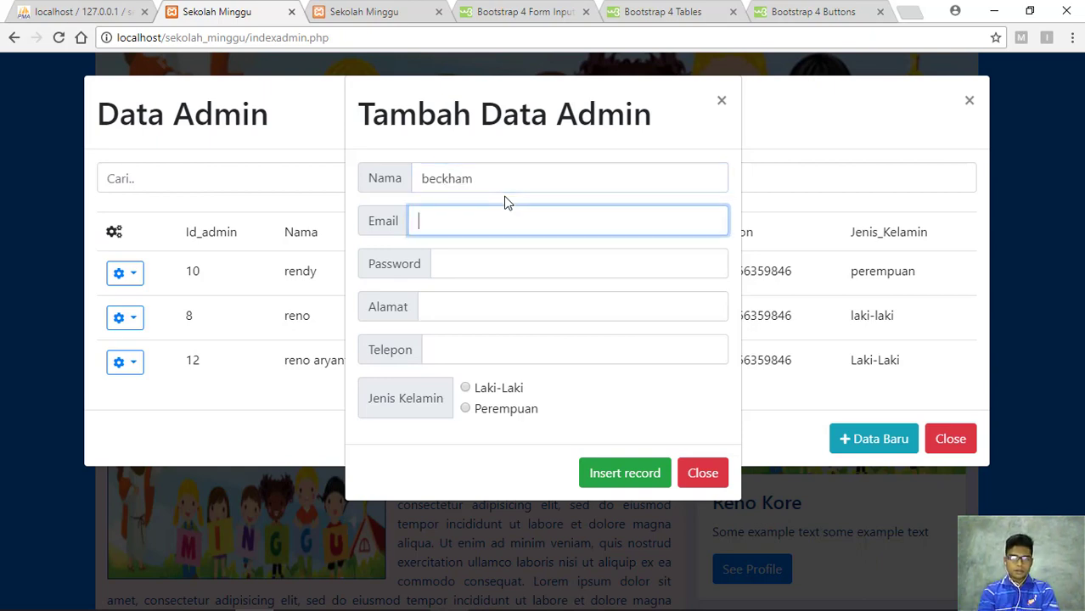
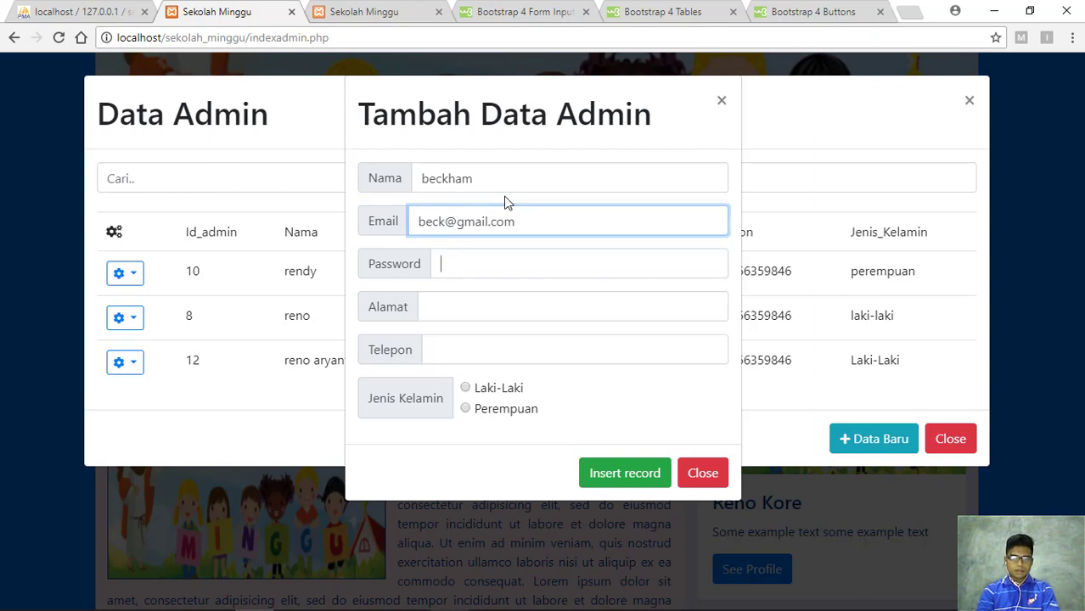
type("12")
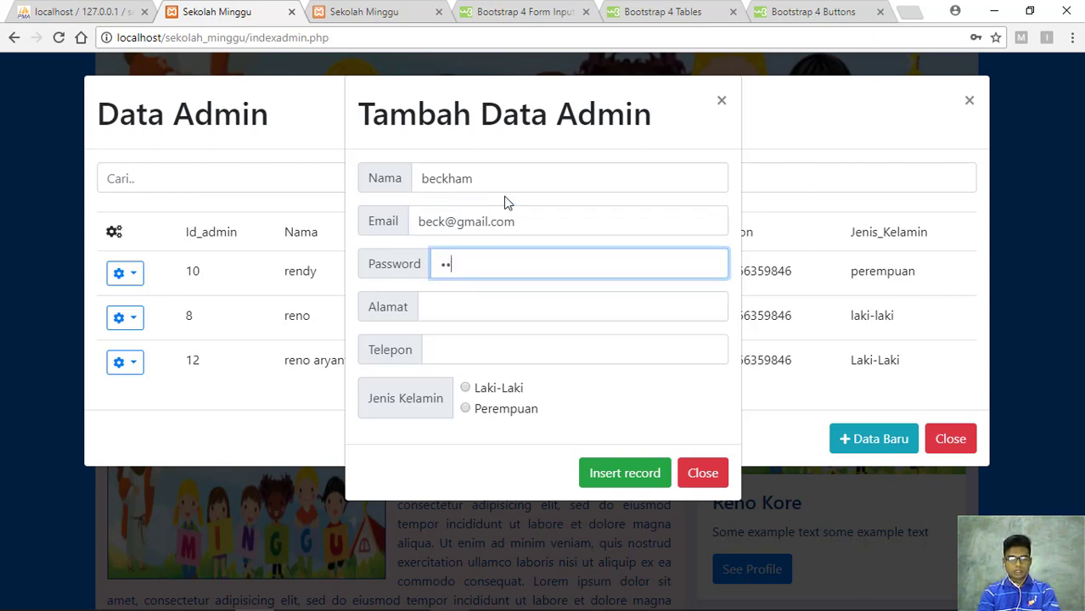
Fill in the phone number from the suggestion, choose Laki-Laki, and save the admin record
key("Tab")
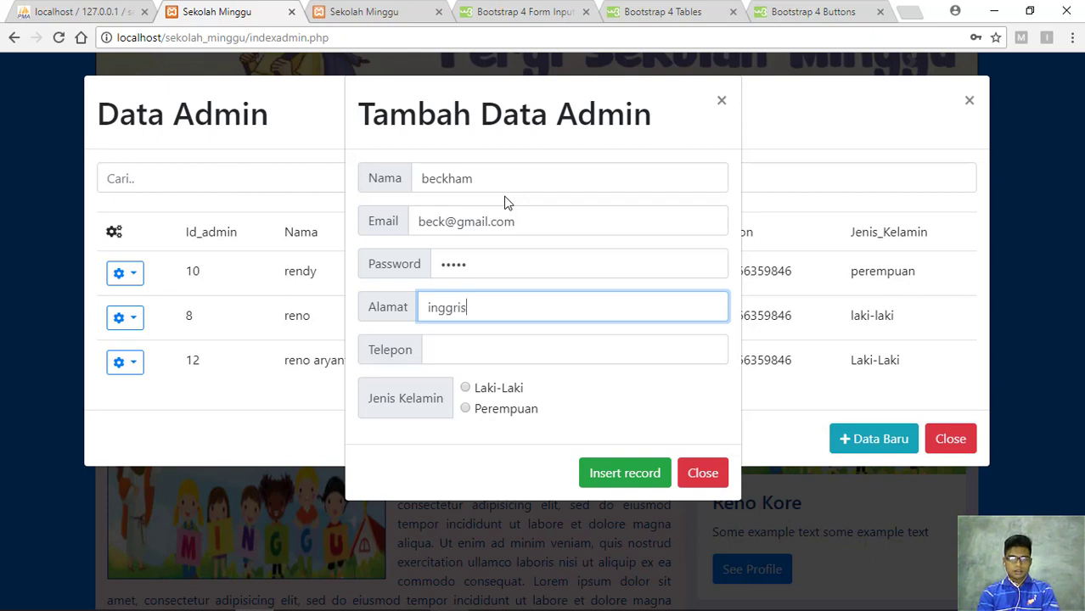
key("Tab")
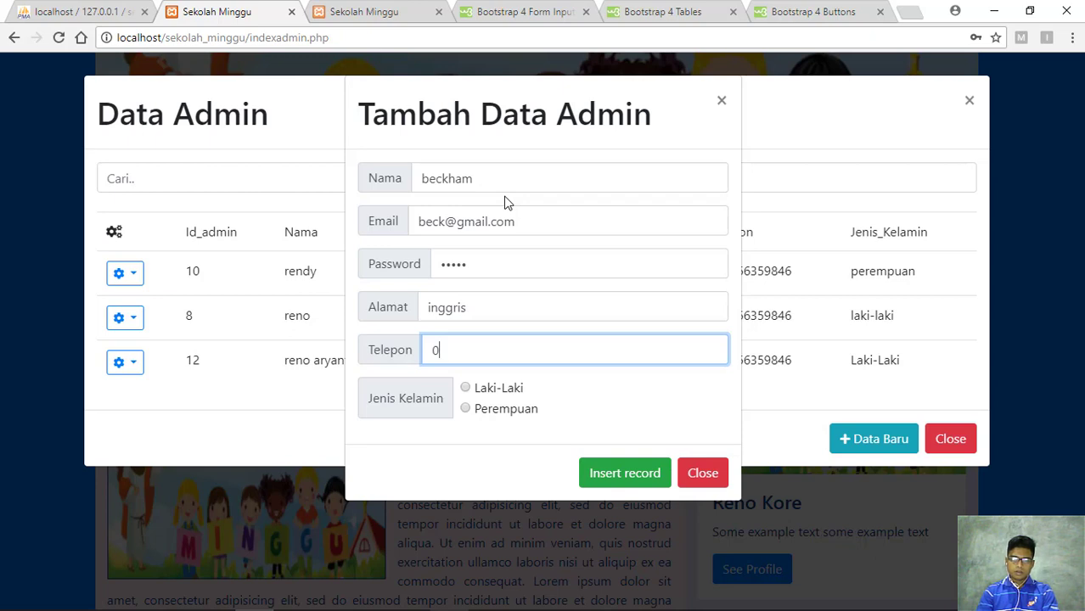
type("08")
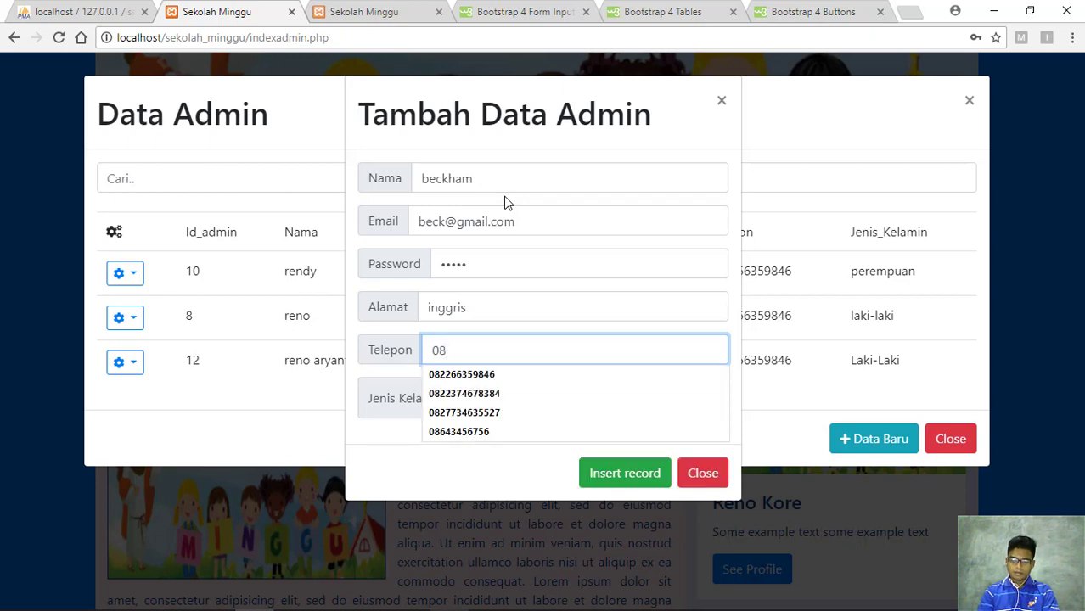
key("Down")
key("Return")
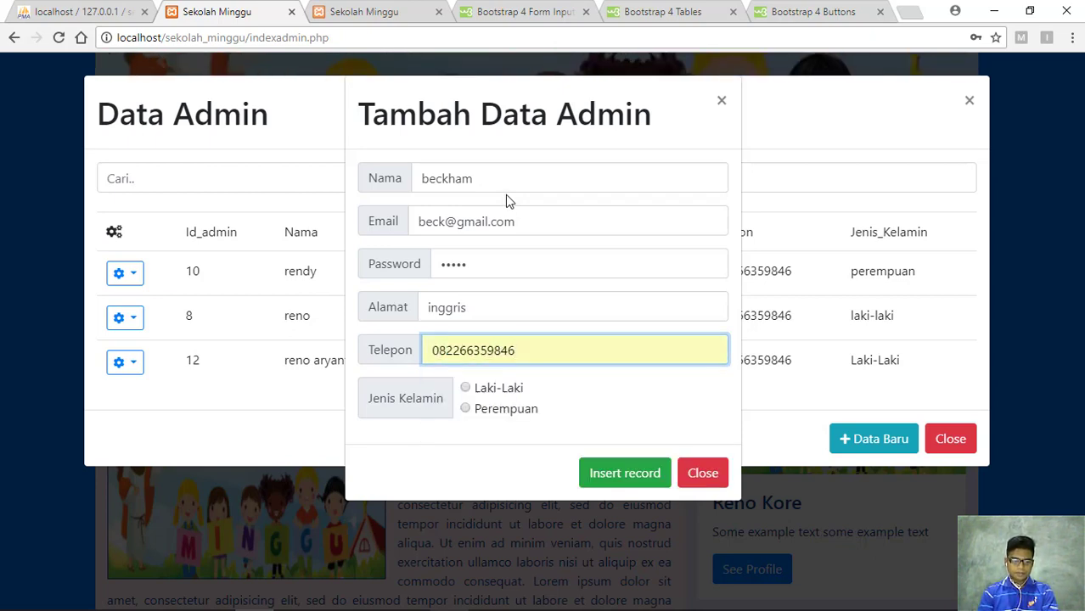
key("Tab")
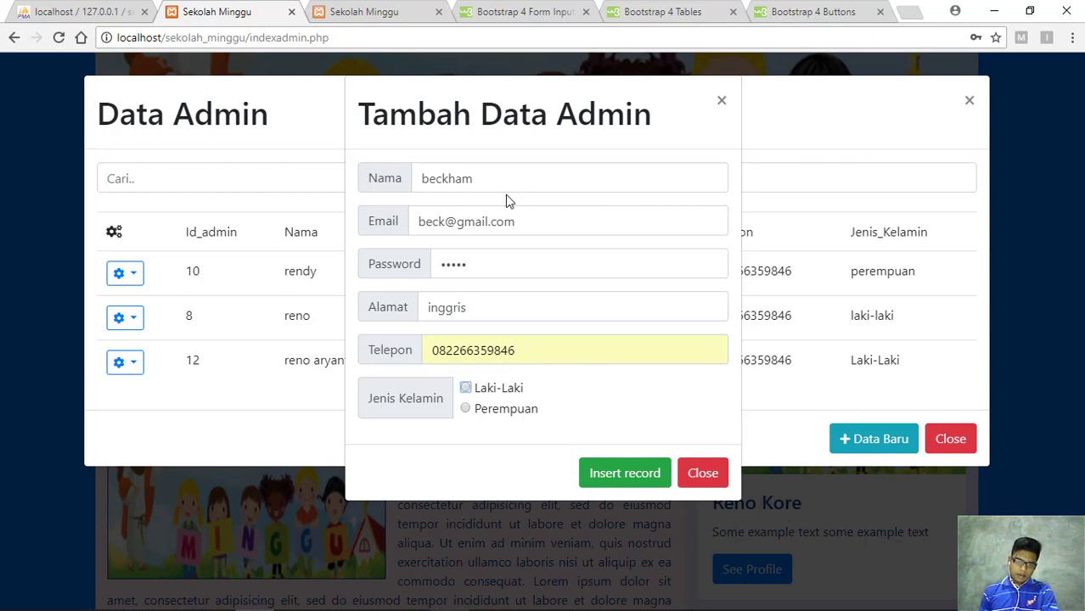
left_click(466, 389)
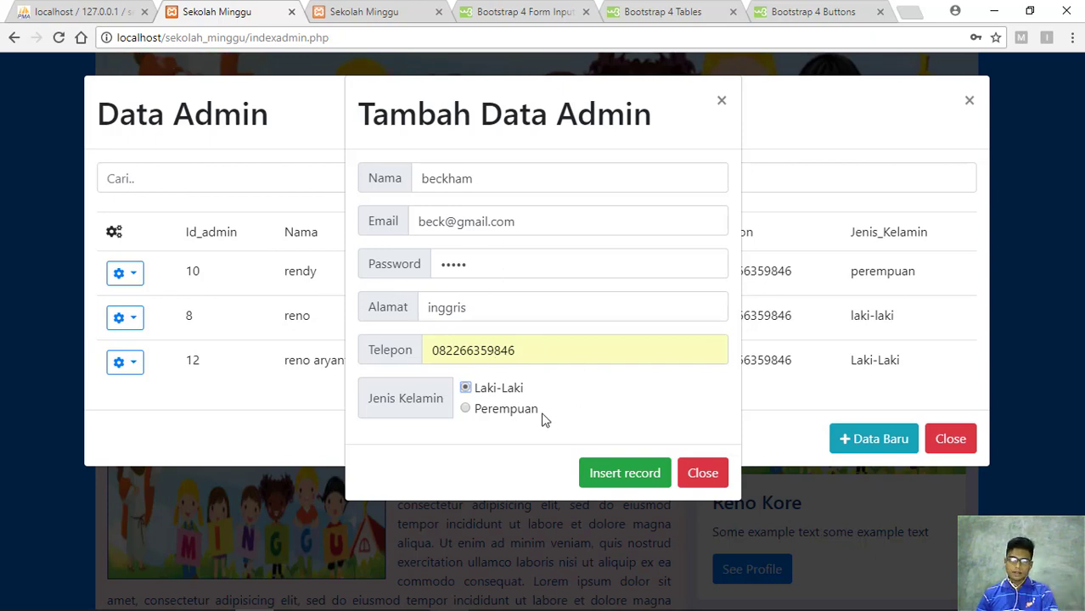
left_click(625, 476)
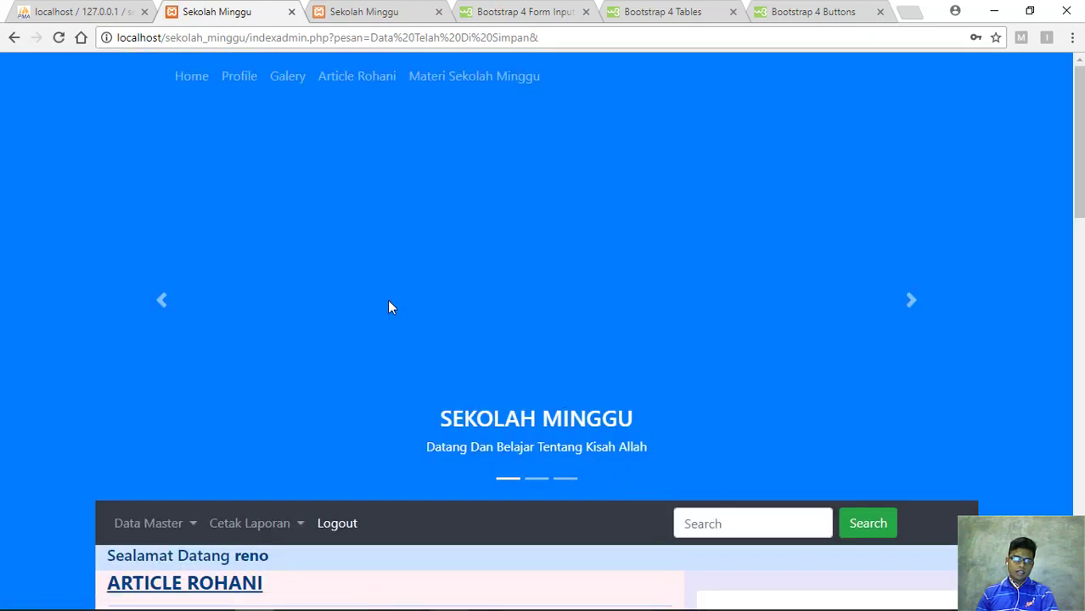
Reopen the Data Admin table to find new record 13 and open its row actions
scroll(388, 299, "down", 2)
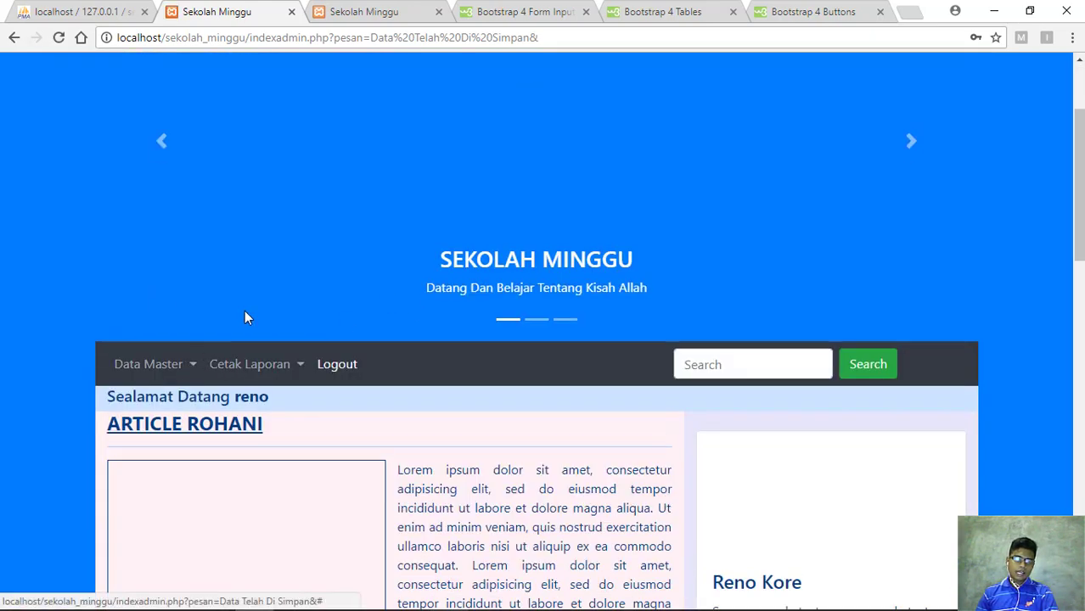
scroll(244, 317, "up", 2)
scroll(245, 316, "down", 1)
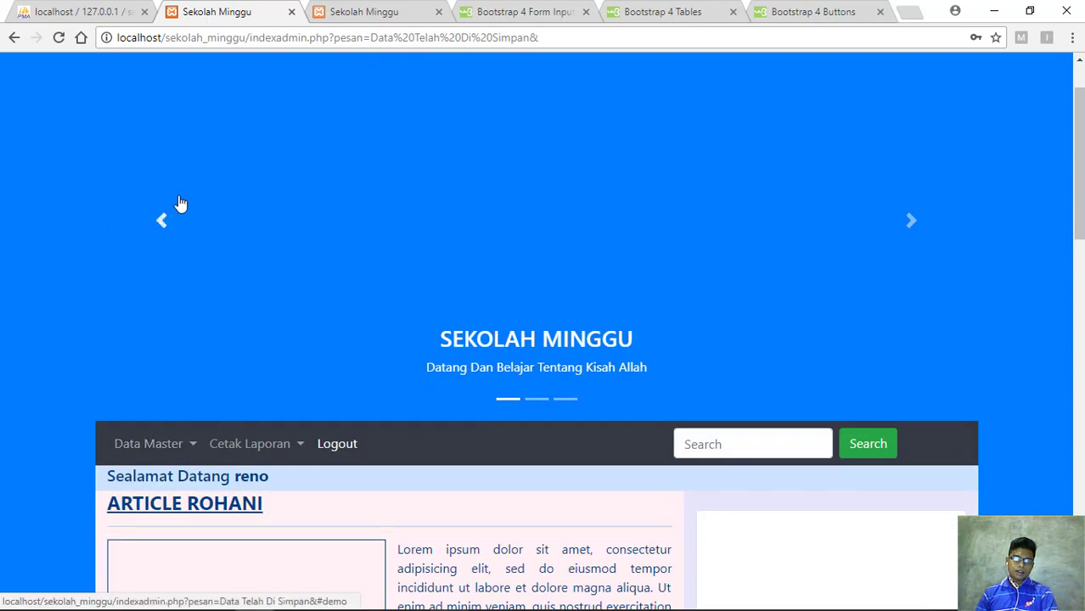
left_click(195, 450)
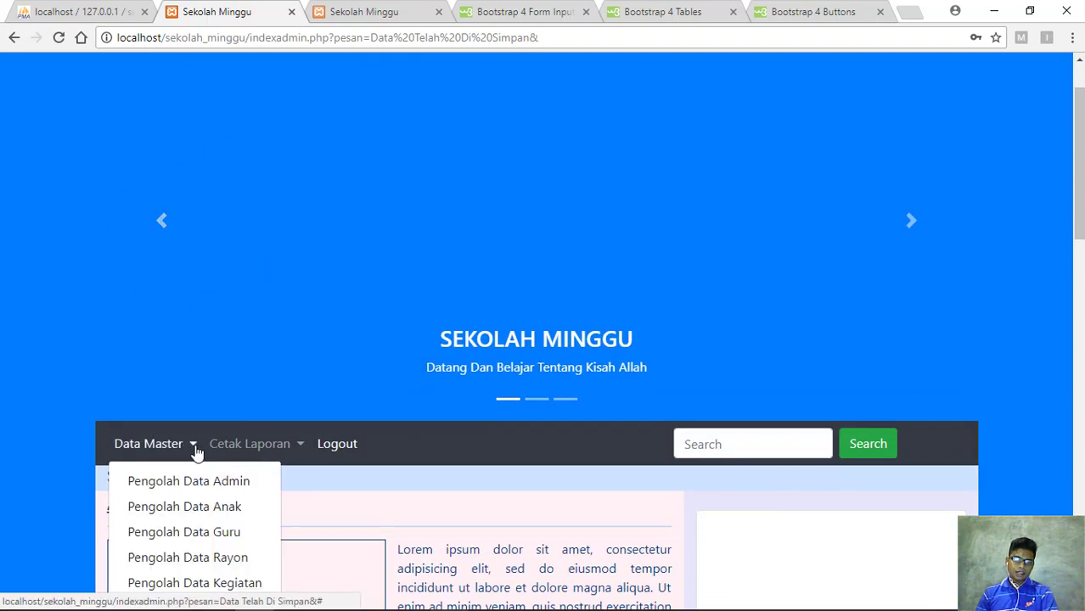
left_click(210, 481)
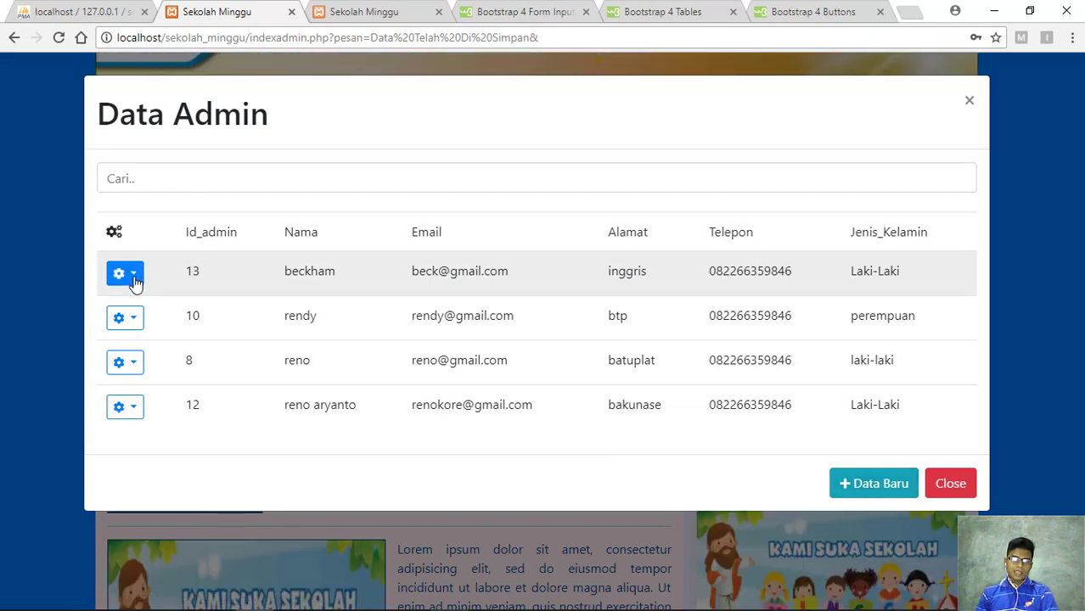
left_click(134, 283)
Append a surname to admin record 13's Nama field and update the record
left_click(146, 314)
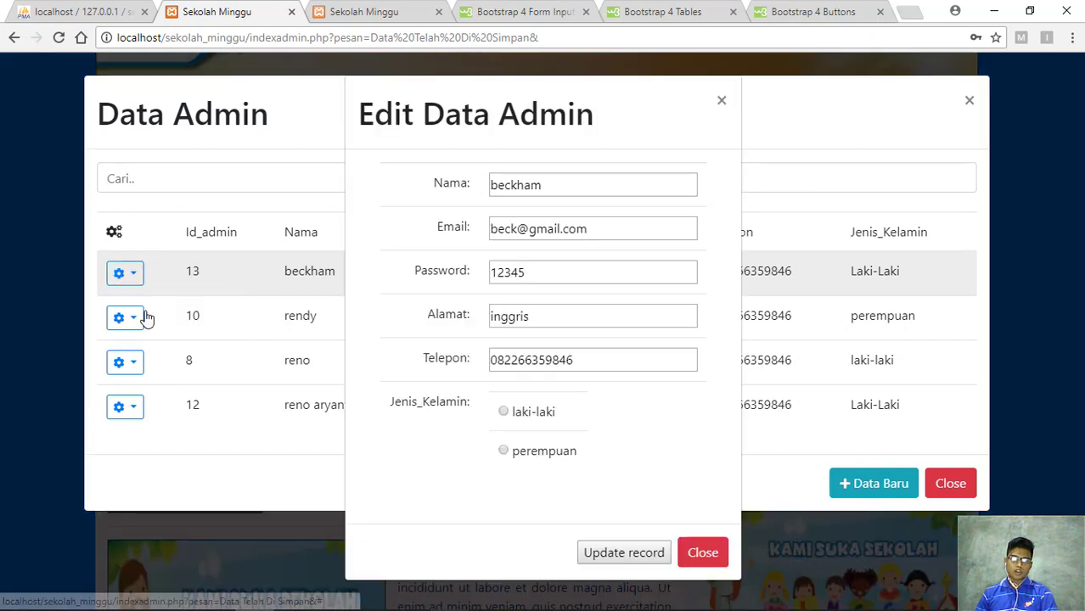
left_click(586, 188)
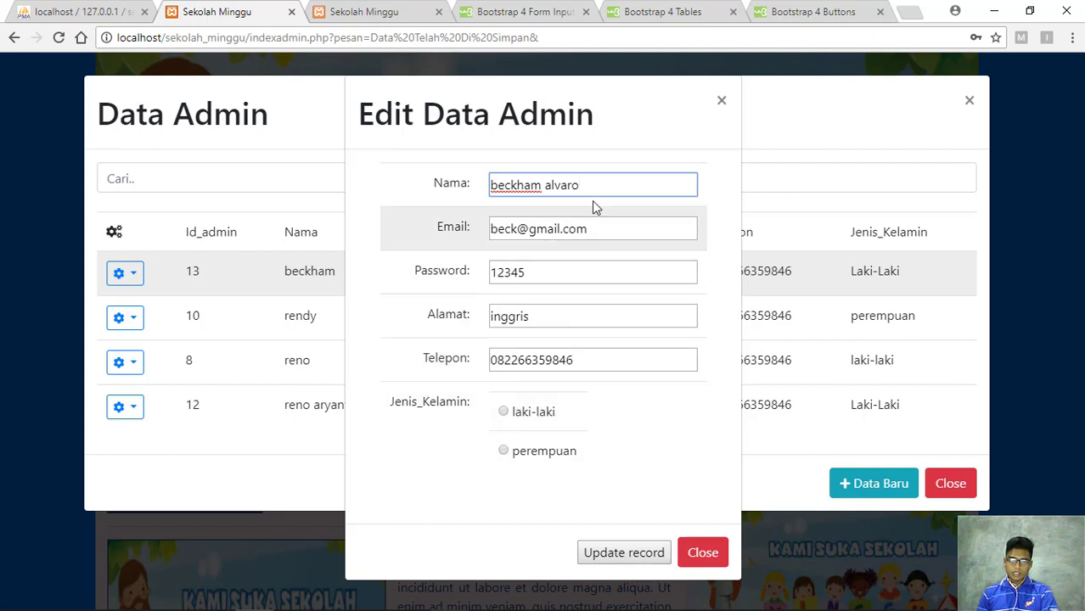
left_click(628, 557)
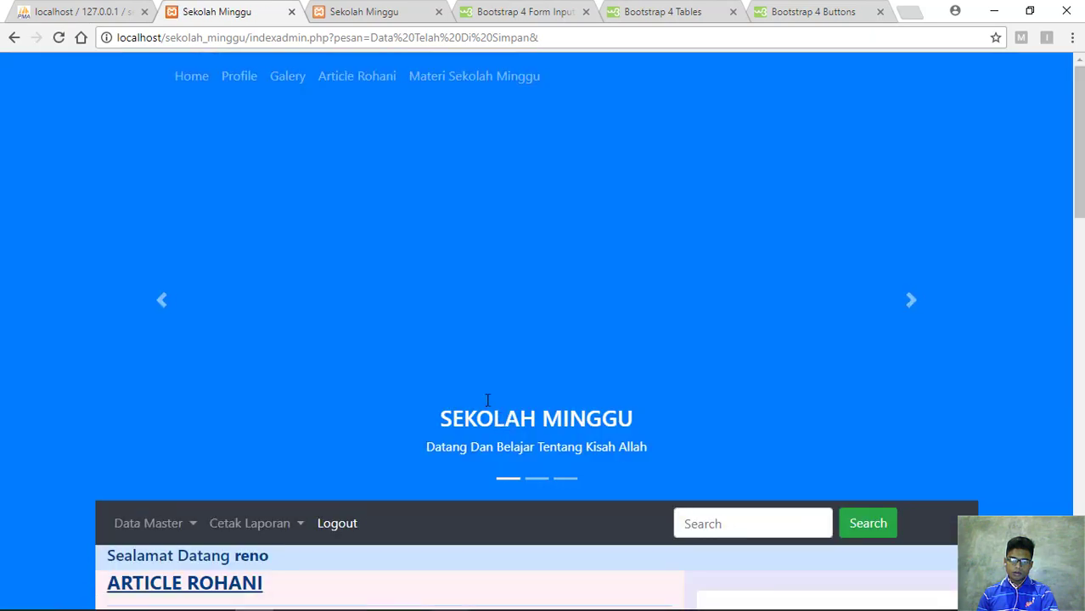
scroll(467, 335, "down", 2)
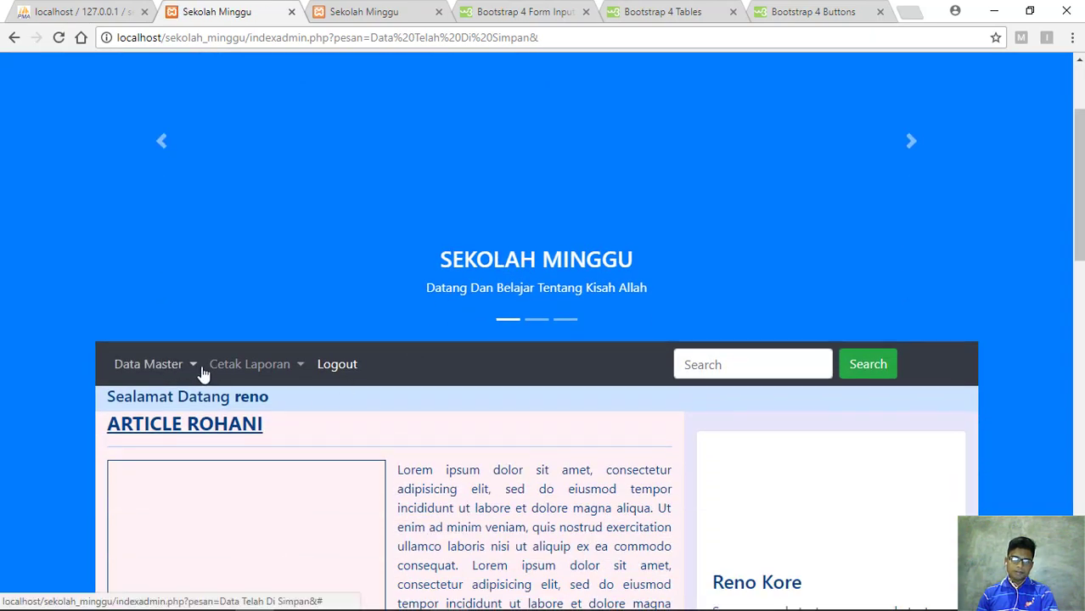
Reopen the Data Admin table and check the added surname in row 13
left_click(188, 369)
left_click(193, 407)
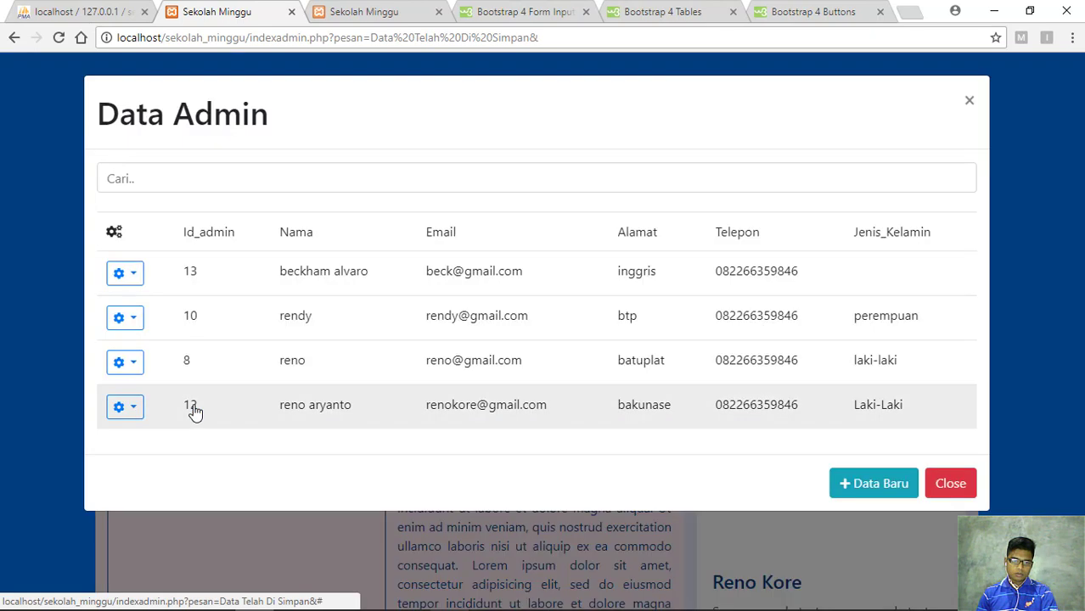
left_click_drag(368, 272, 332, 272)
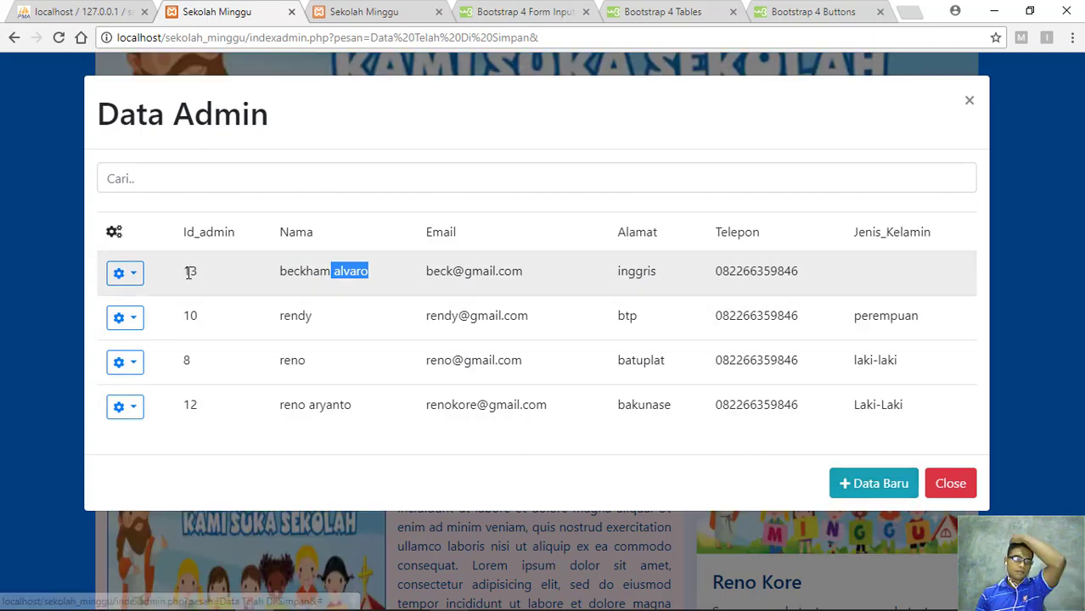
left_click(129, 275)
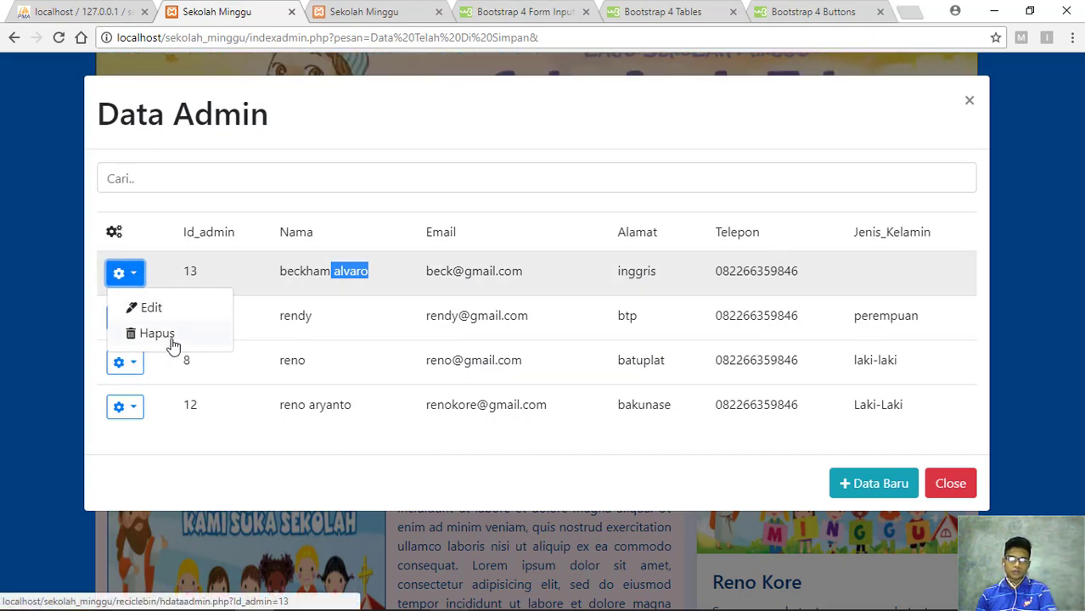
left_click(201, 446)
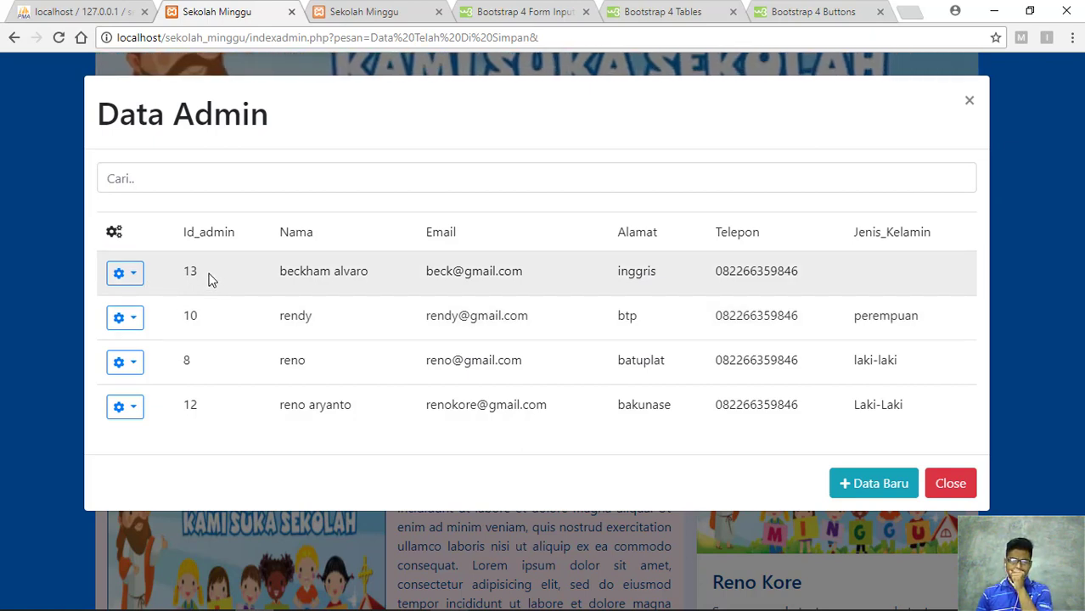
Delete the admin record with Id 13 using Hapus
left_click(140, 282)
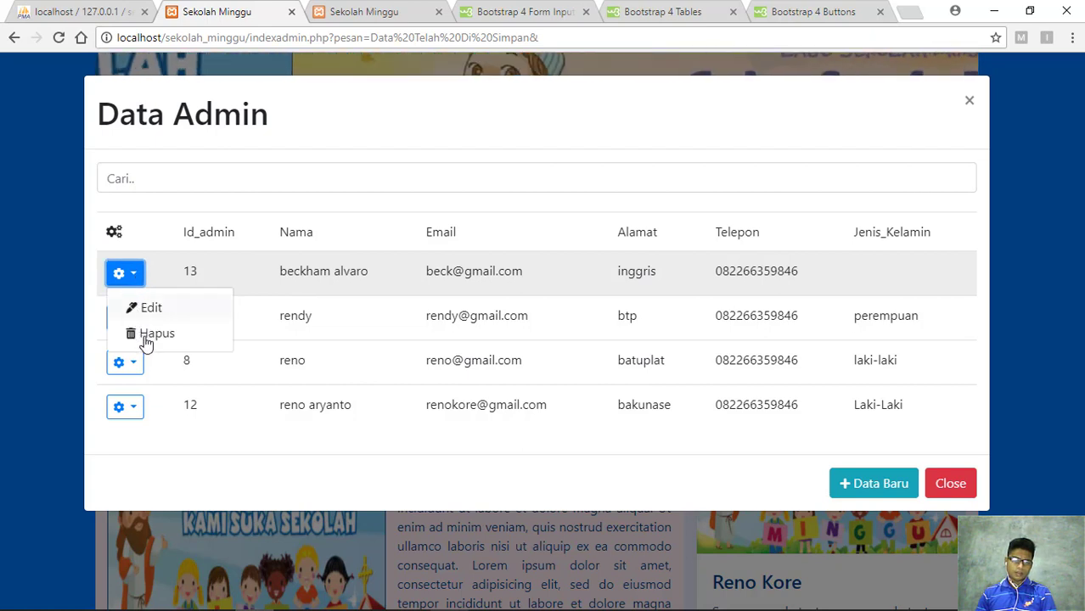
left_click(158, 334)
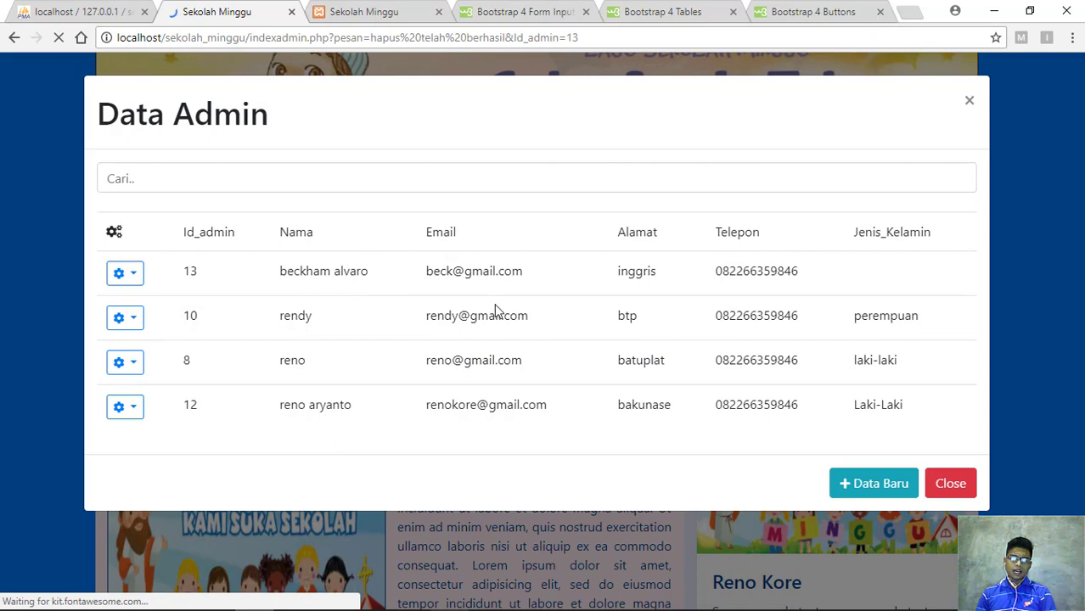
scroll(274, 453, "down", 1)
scroll(274, 452, "down", 2)
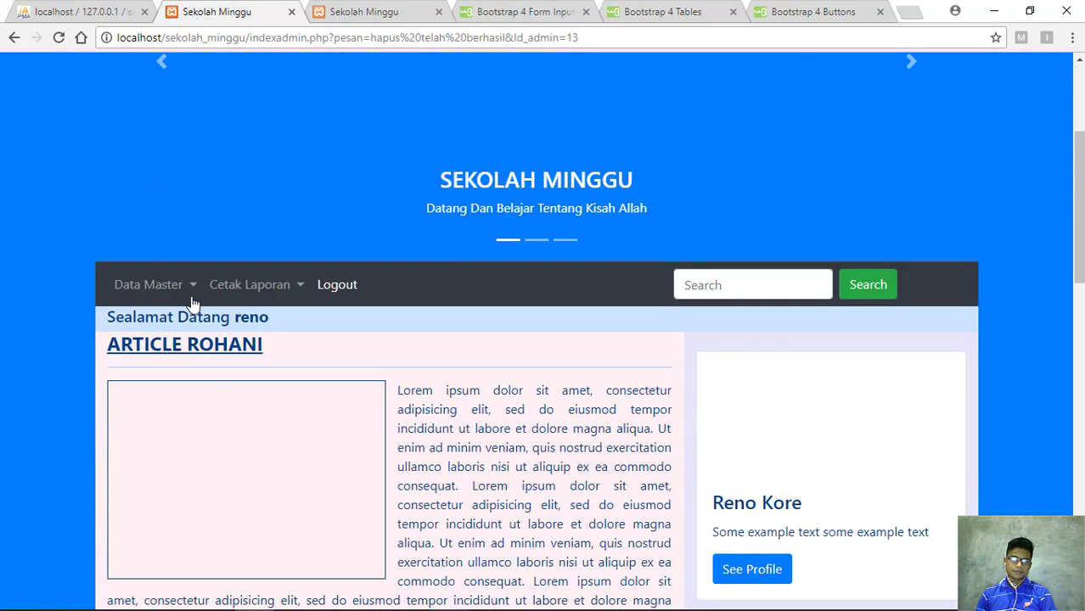
left_click(188, 287)
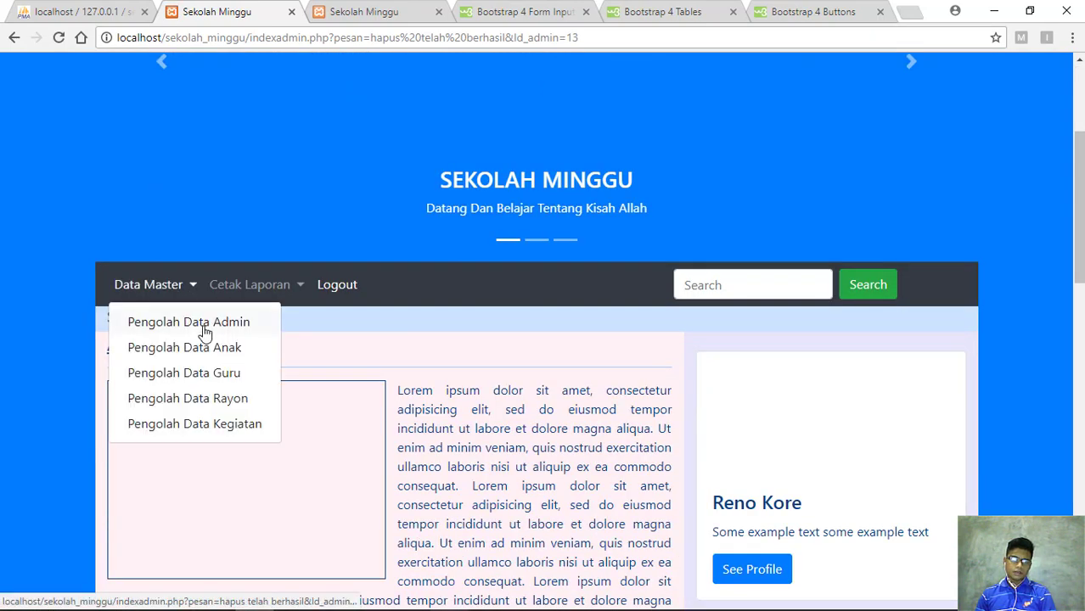
left_click(204, 331)
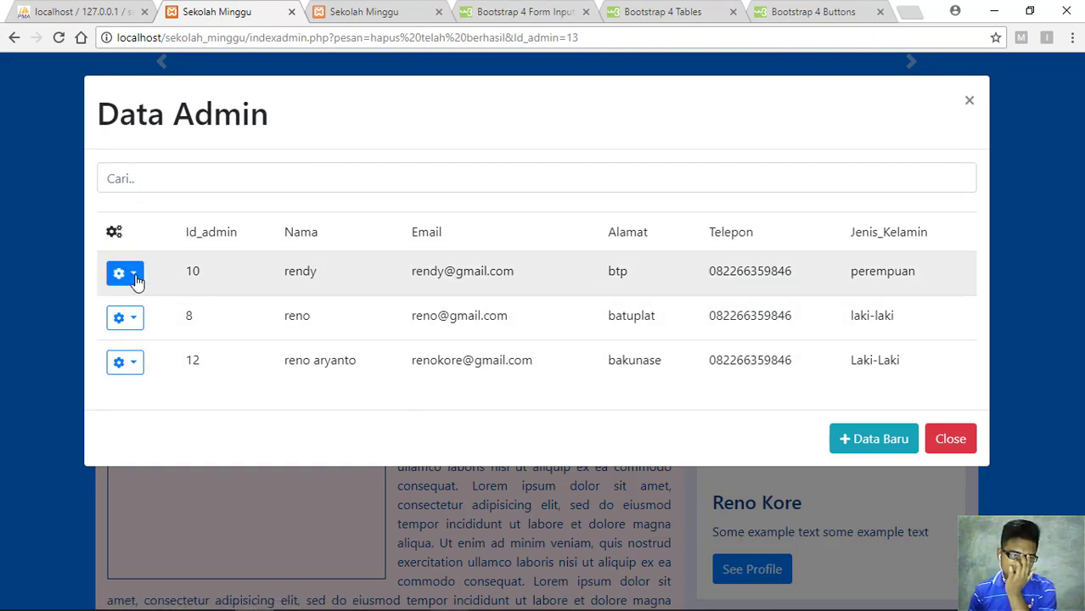
left_click(137, 281)
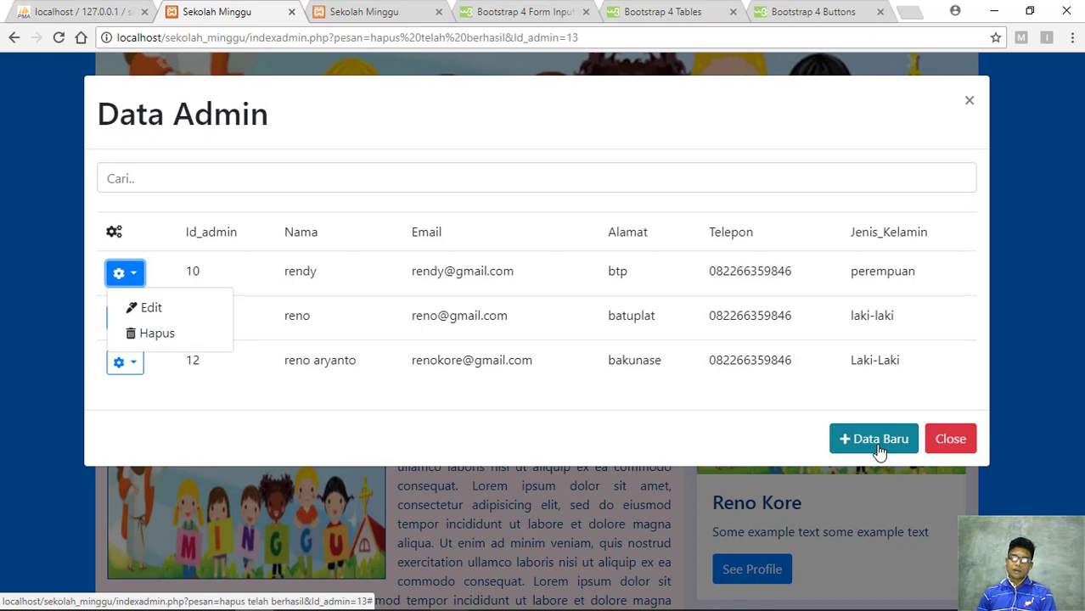
left_click(969, 103)
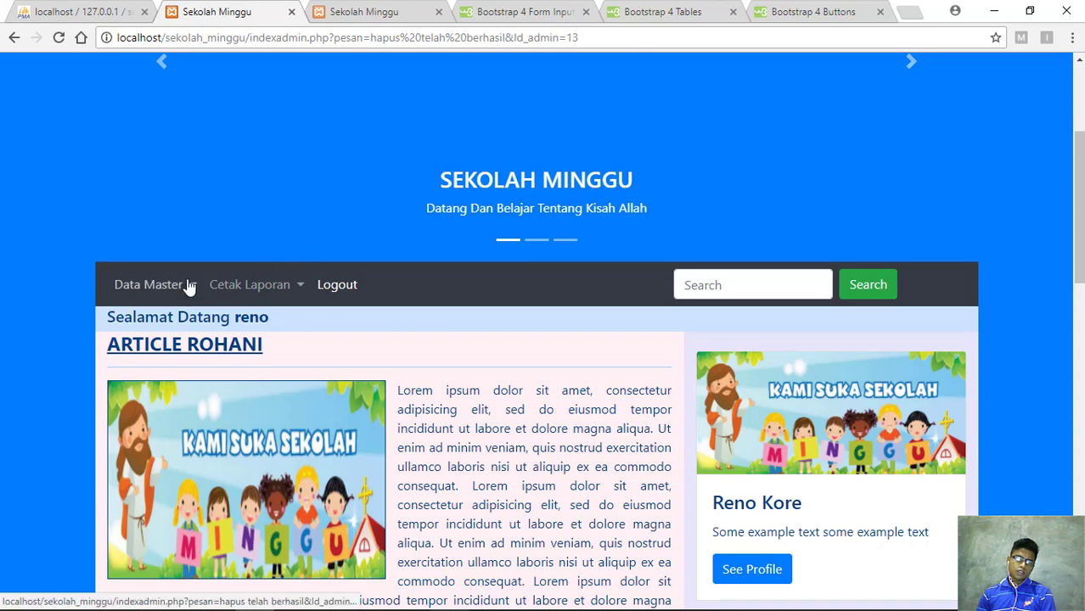
Open the Data Anak list and launch the blank Tambah Data Anak form
left_click(187, 289)
left_click(226, 358)
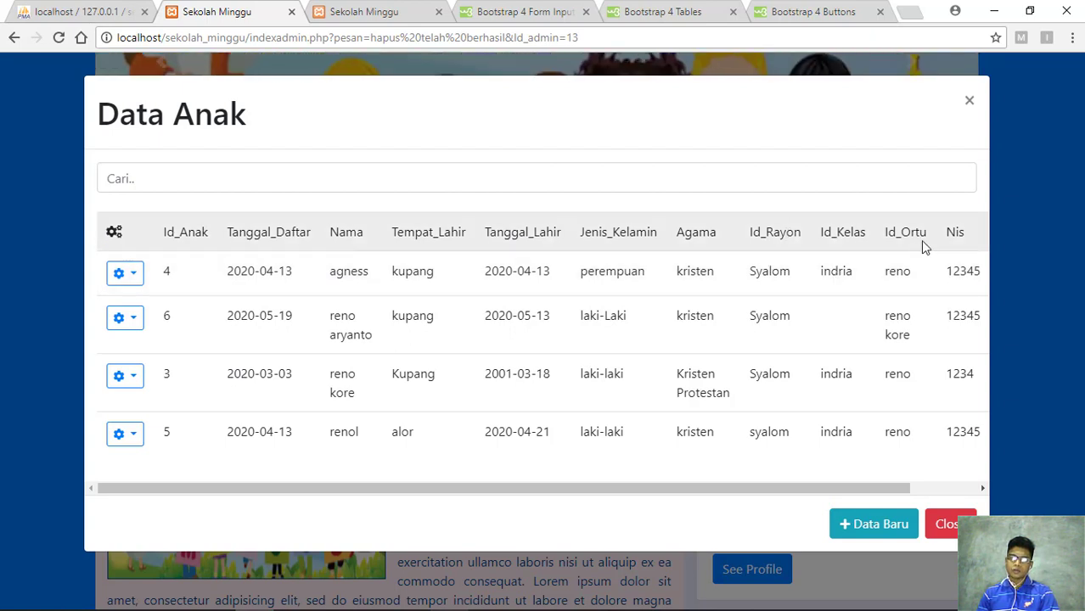
left_click_drag(941, 233, 751, 235)
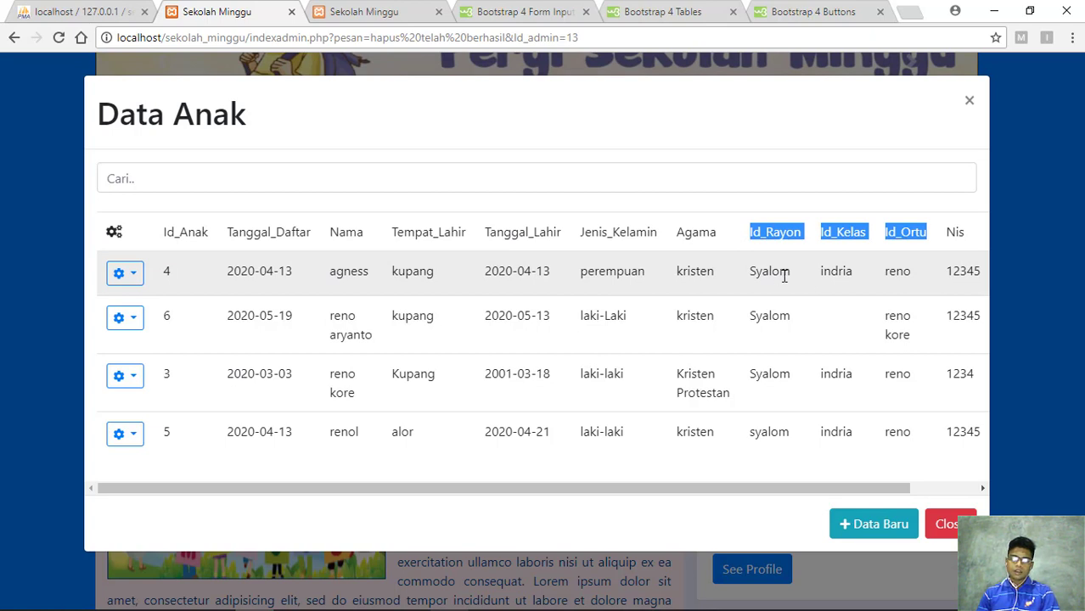
left_click(493, 463)
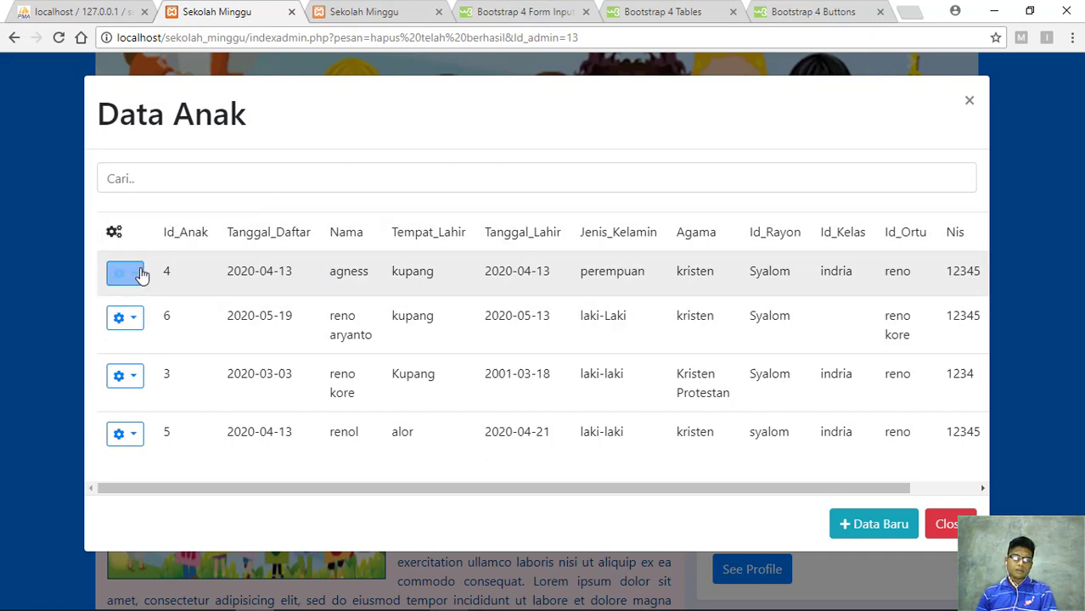
left_click(864, 533)
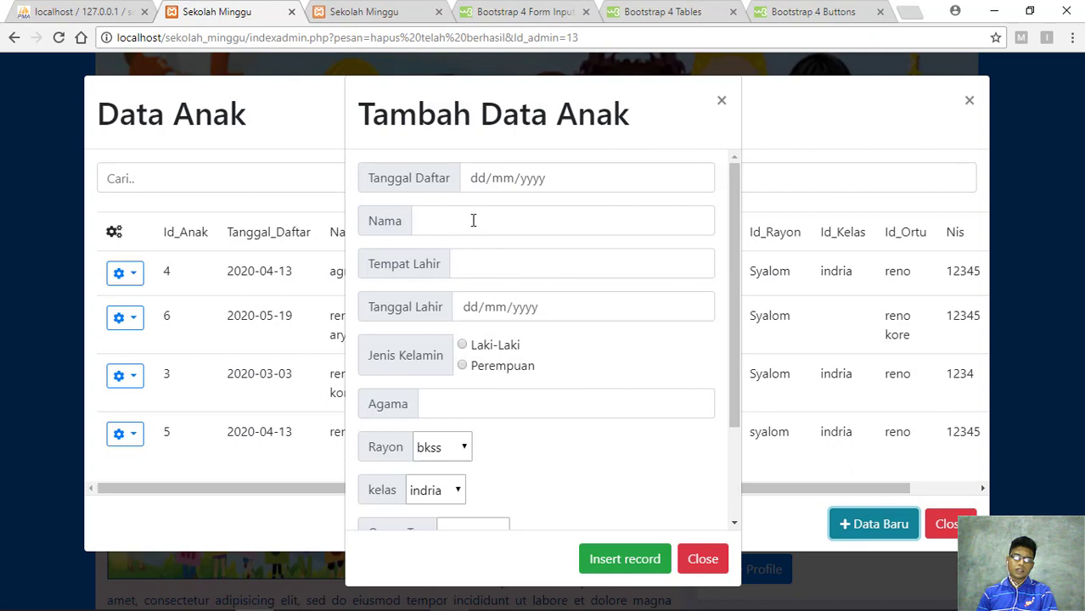
Enter registration date 13/05/2020, the child's name, birth date 03/05/2020 and Laki-Laki gender
left_click(698, 178)
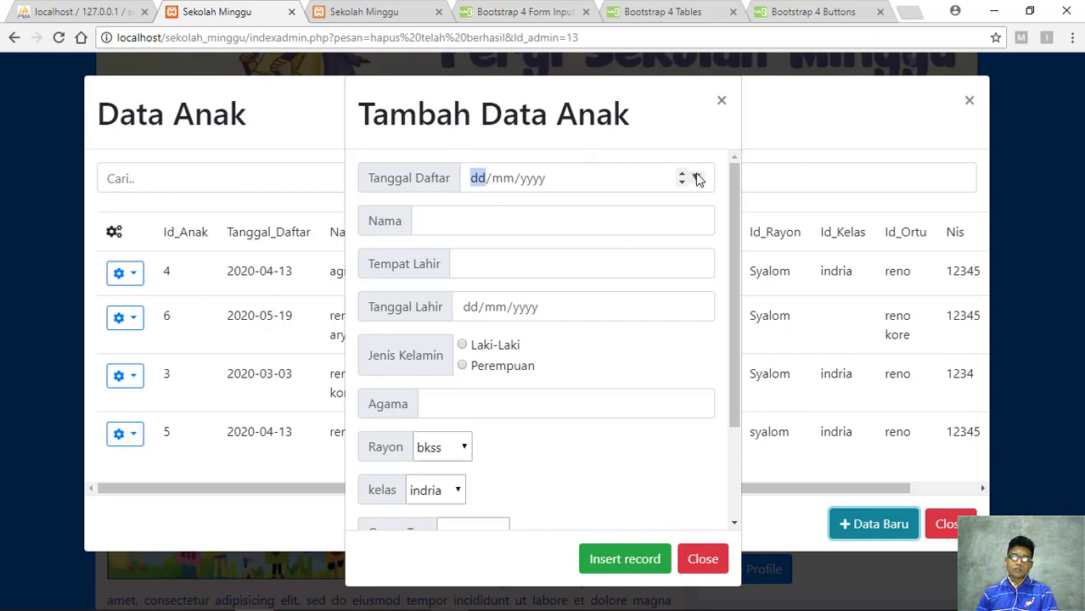
left_click(696, 178)
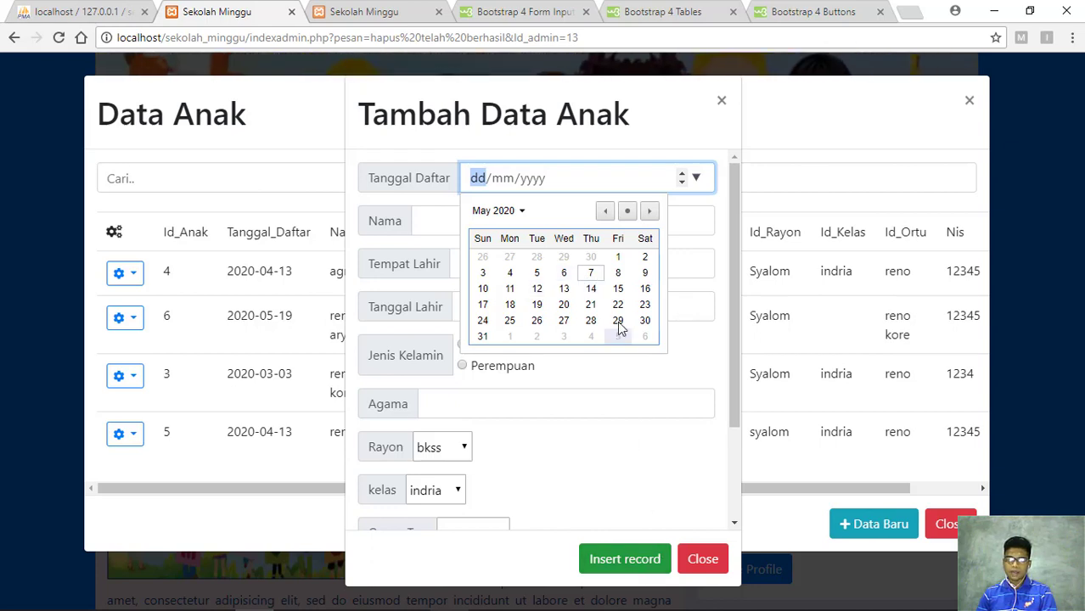
left_click(564, 289)
left_click(488, 229)
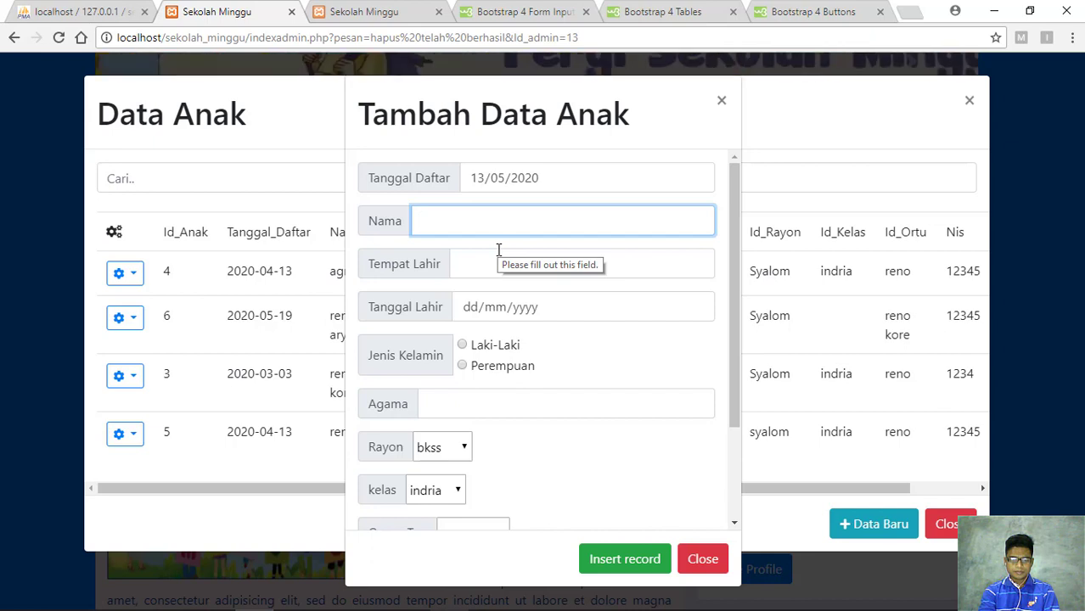
type("cris")
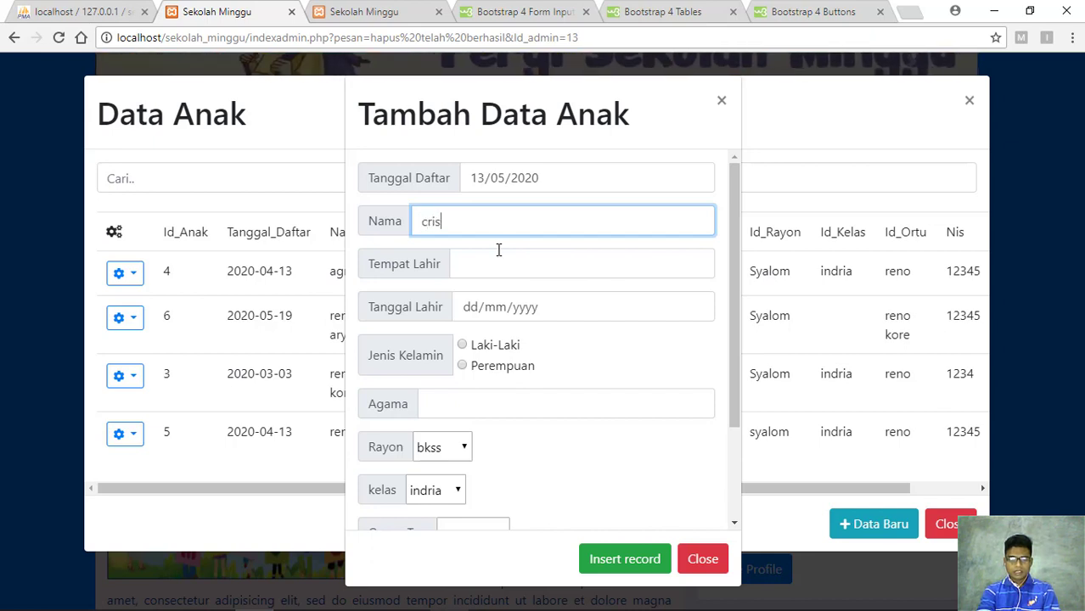
type("tian")
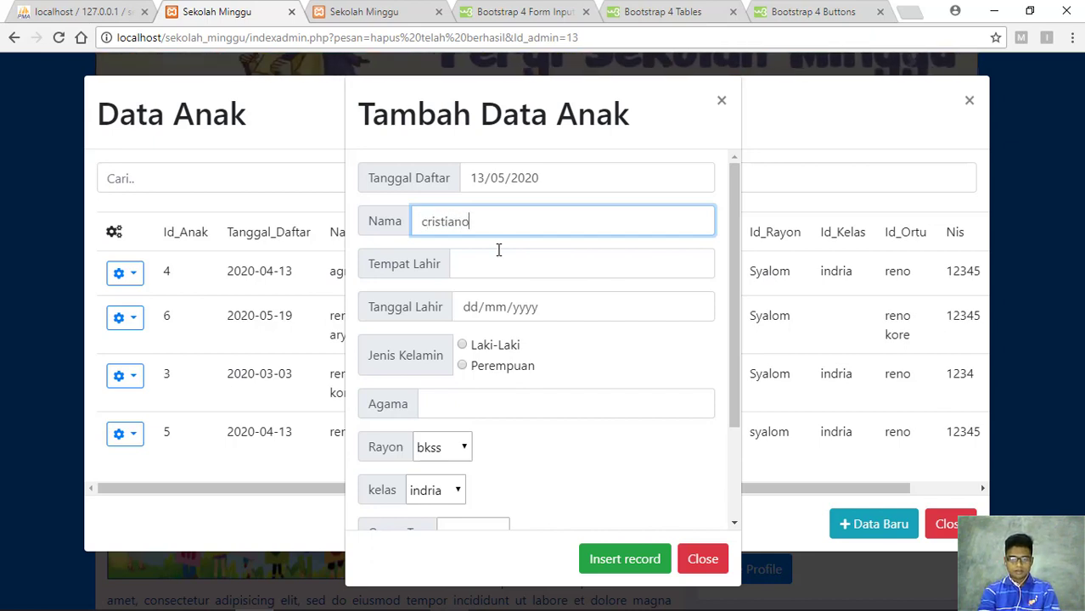
type("o")
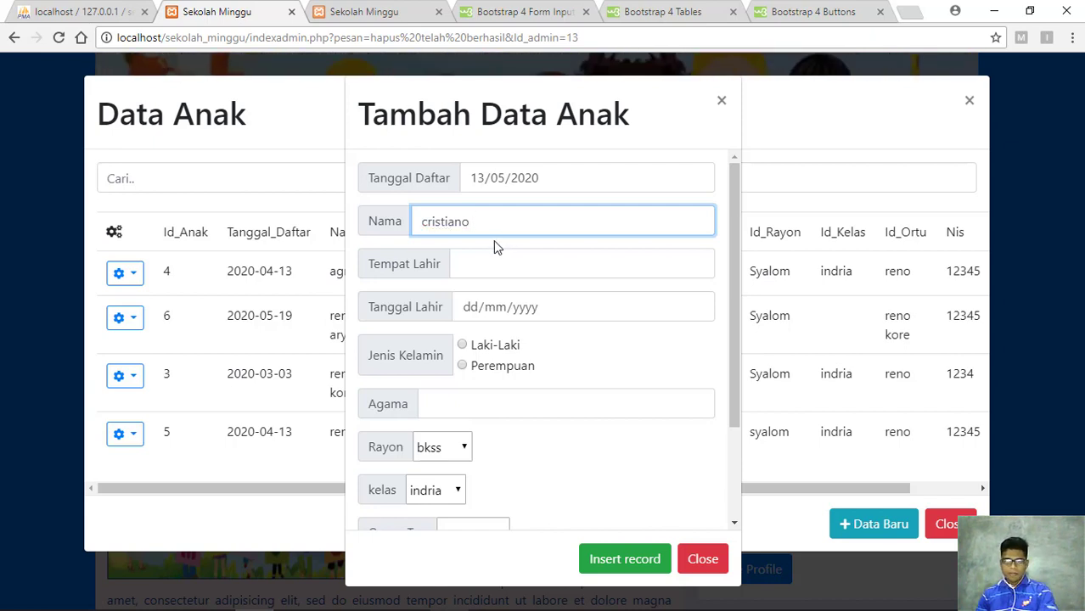
left_click(485, 266)
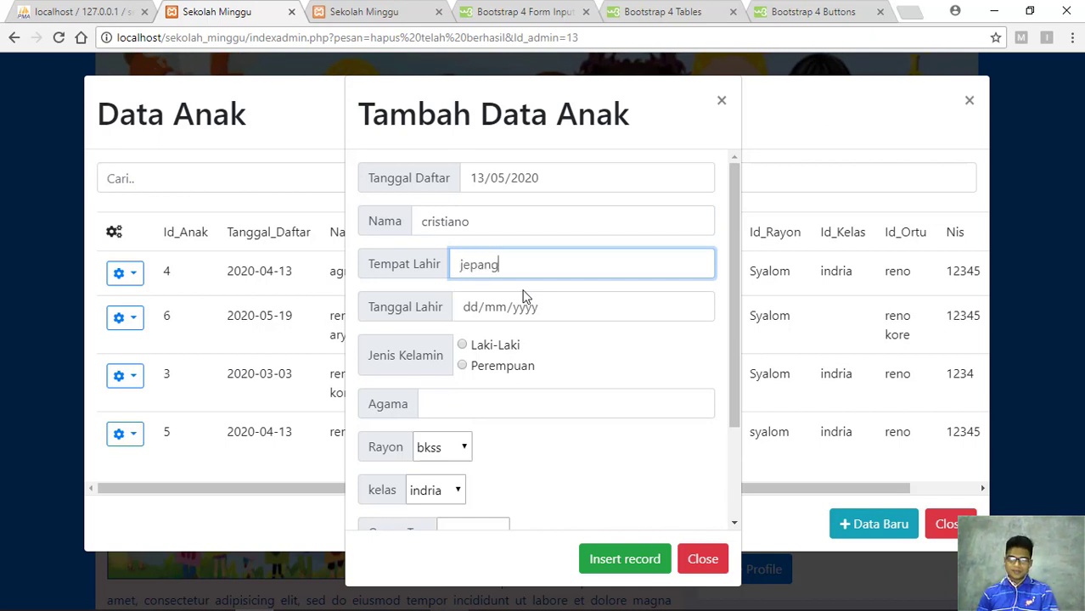
left_click(696, 309)
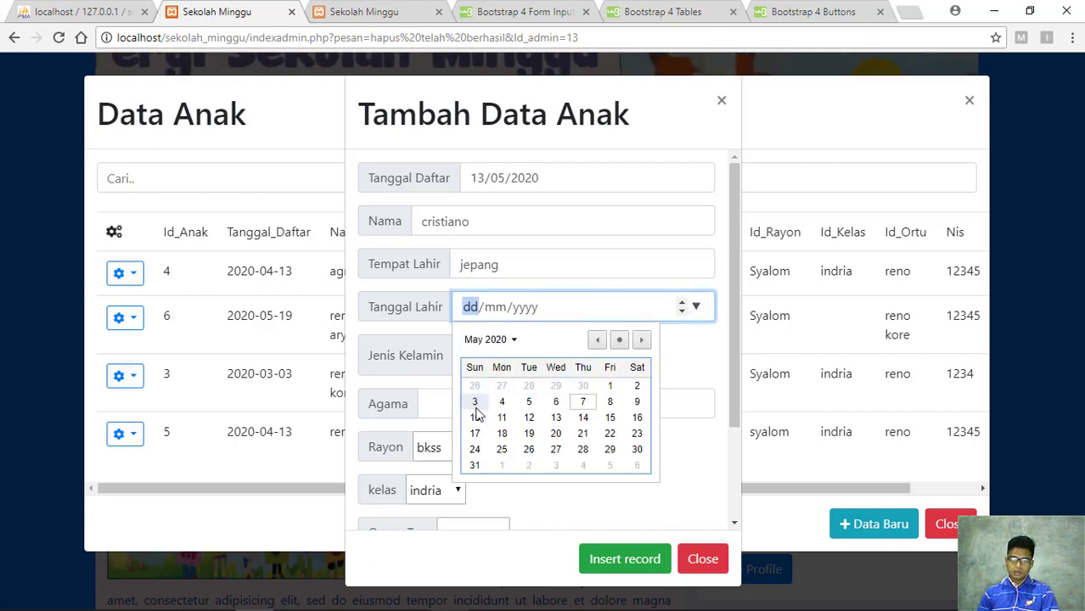
left_click(478, 402)
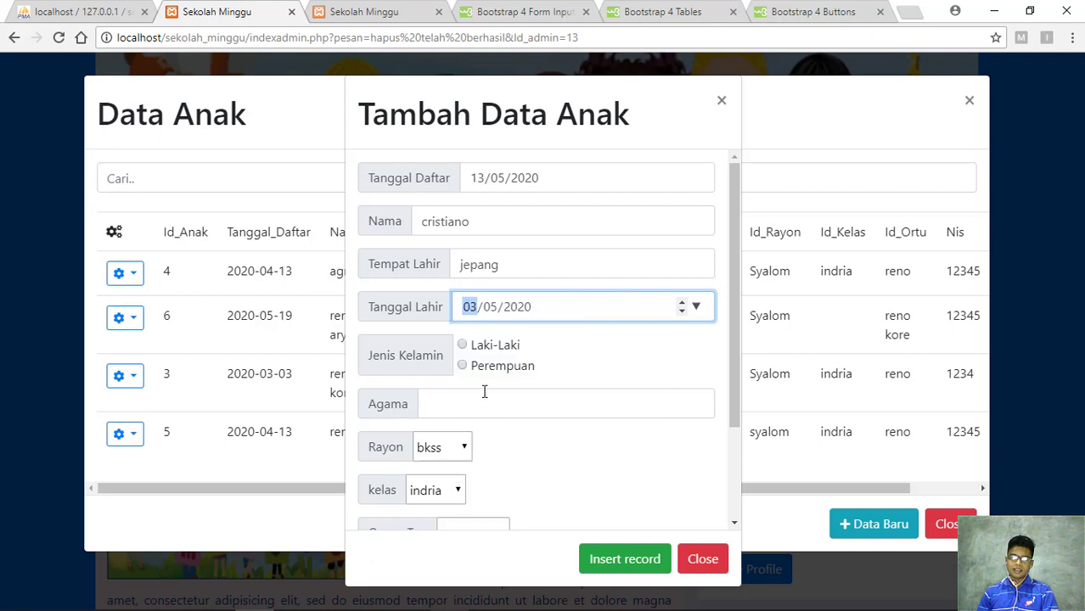
left_click(463, 346)
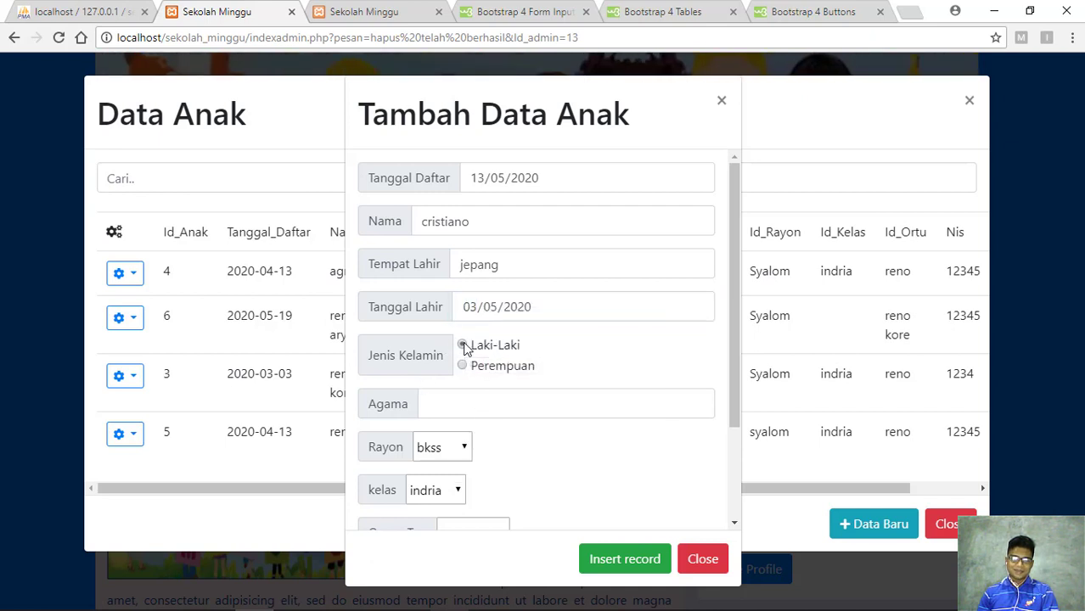
Set religion to kristen, rayon to Syalom, class to Remaja, and pick the first parent
left_click(456, 405)
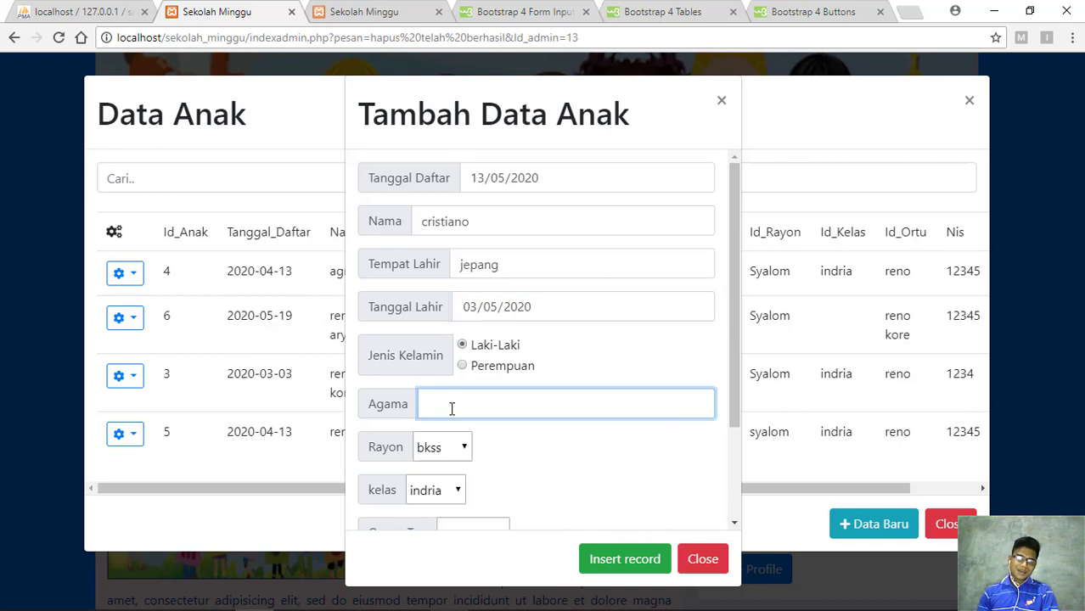
type("kri")
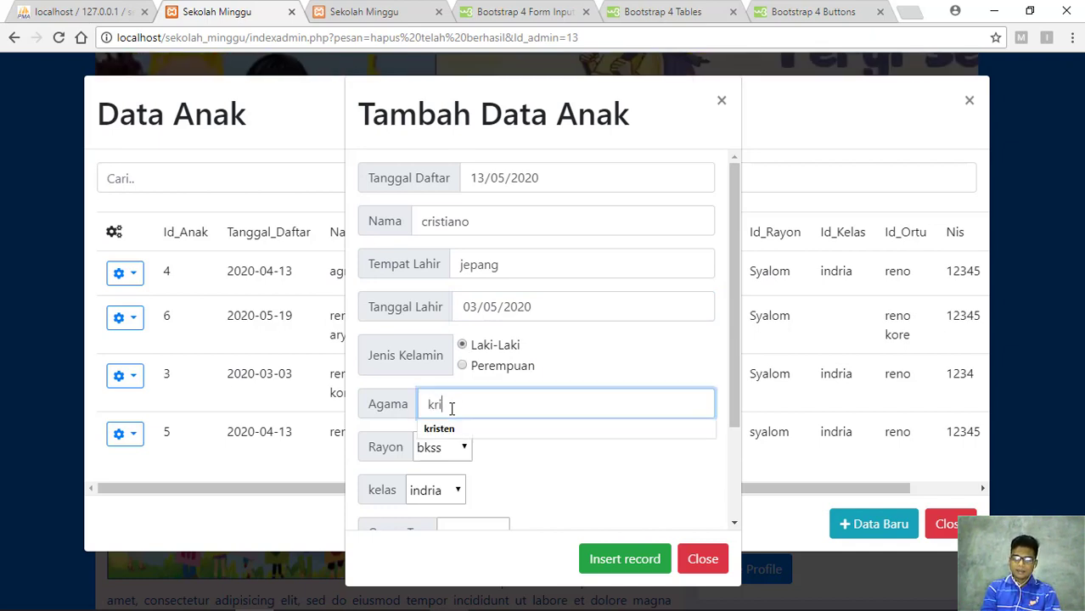
key("Down")
key("Return")
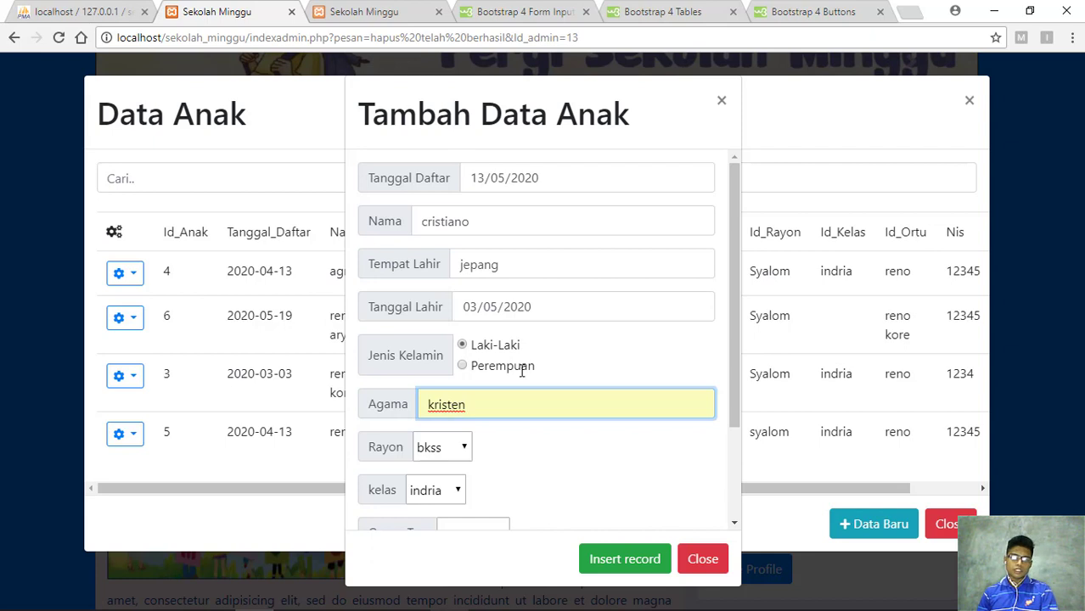
scroll(510, 416, "down", 3)
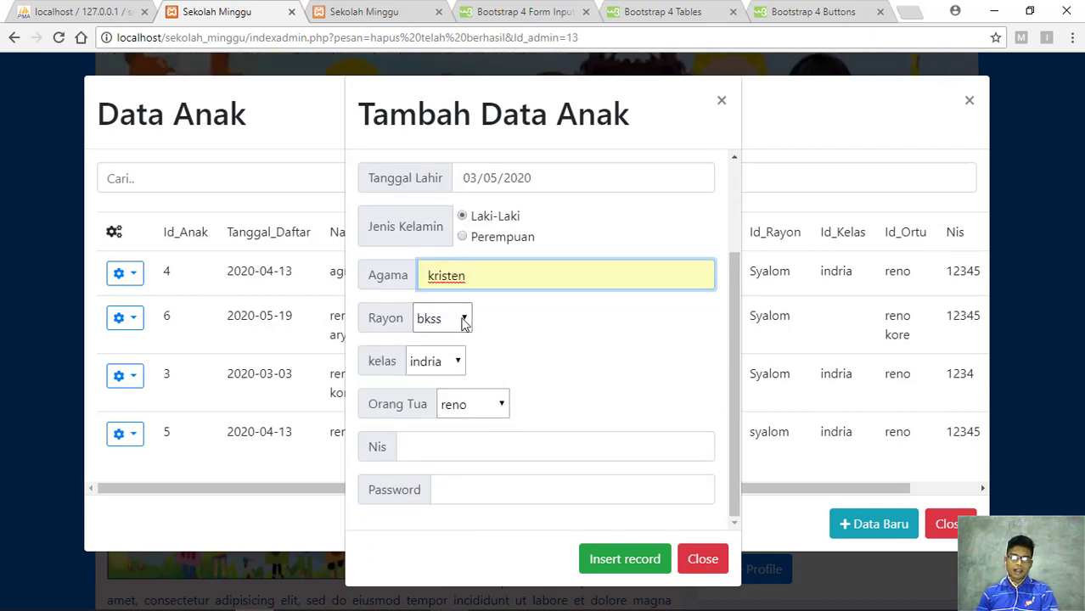
left_click(464, 321)
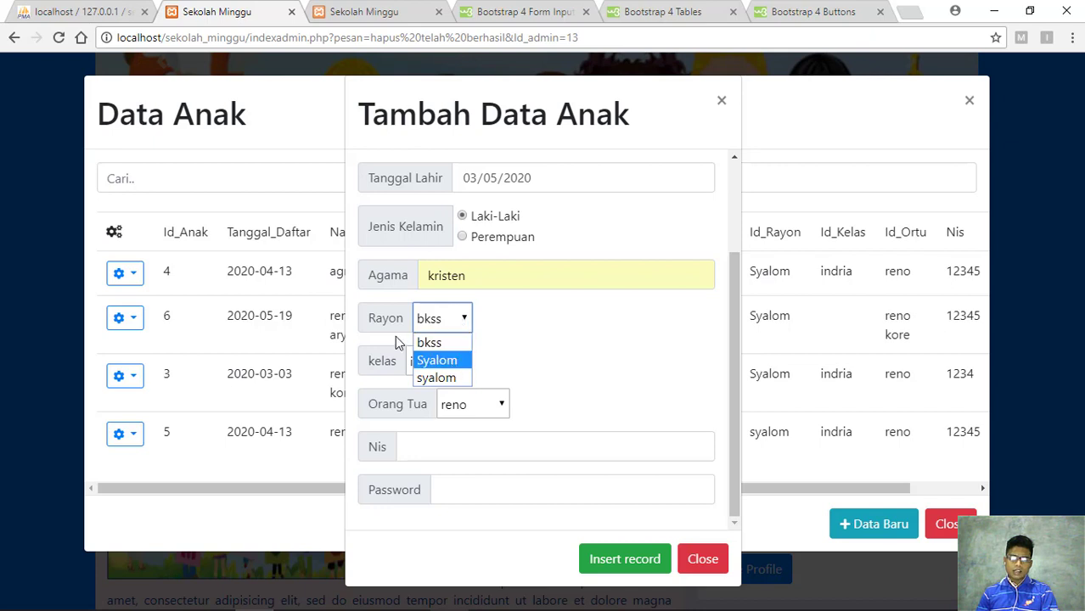
left_click(459, 361)
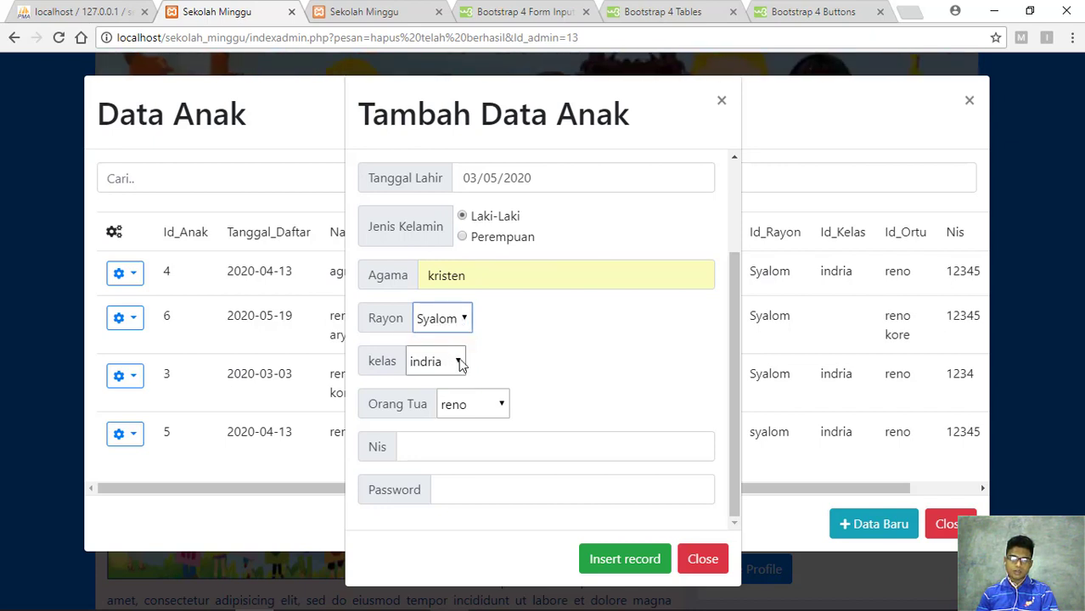
left_click(459, 362)
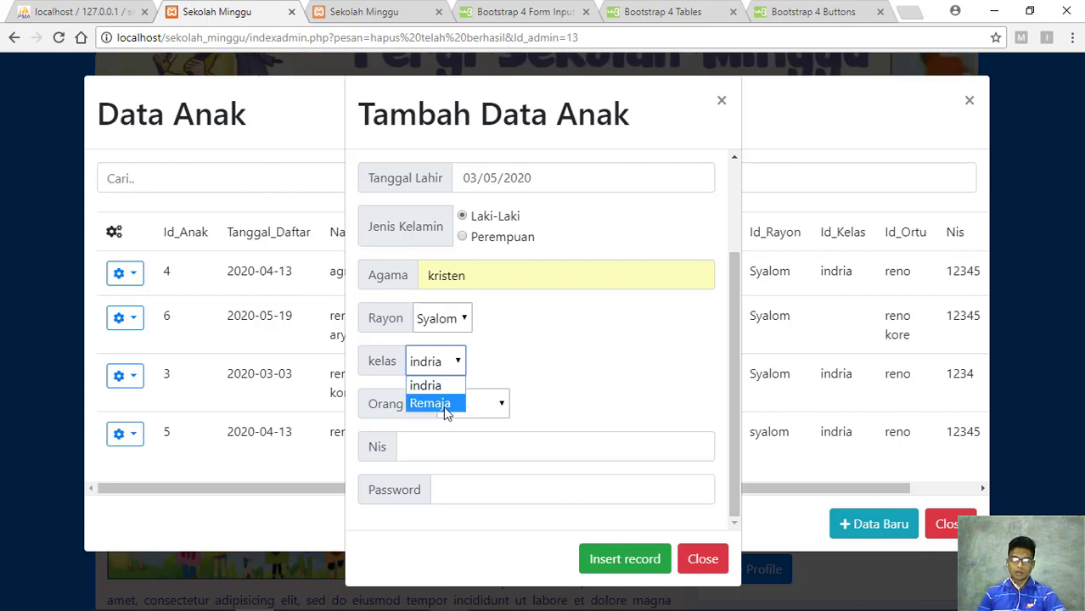
key("Escape")
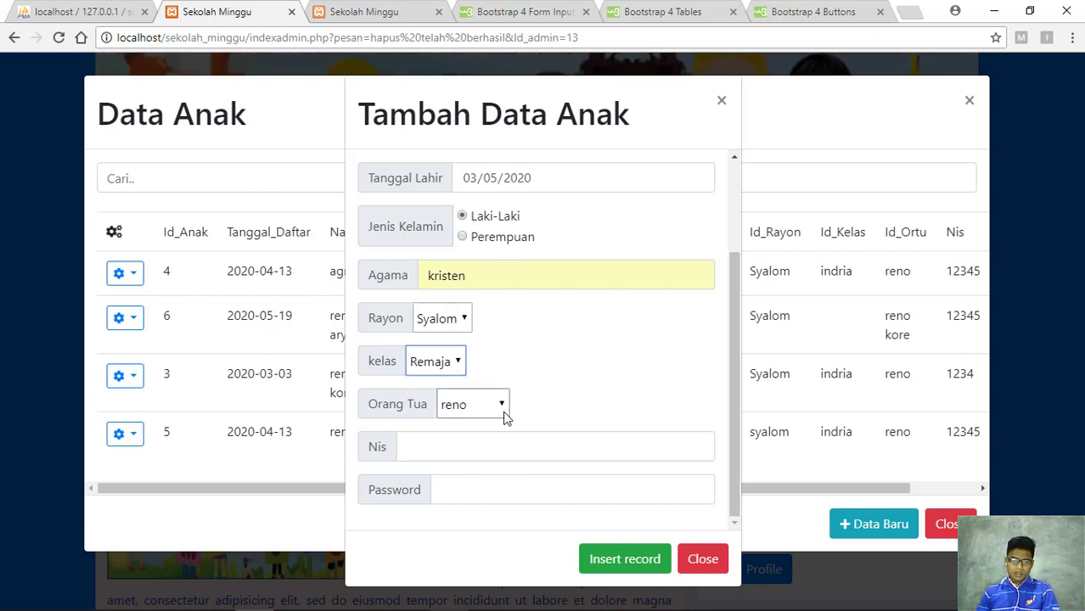
left_click(502, 406)
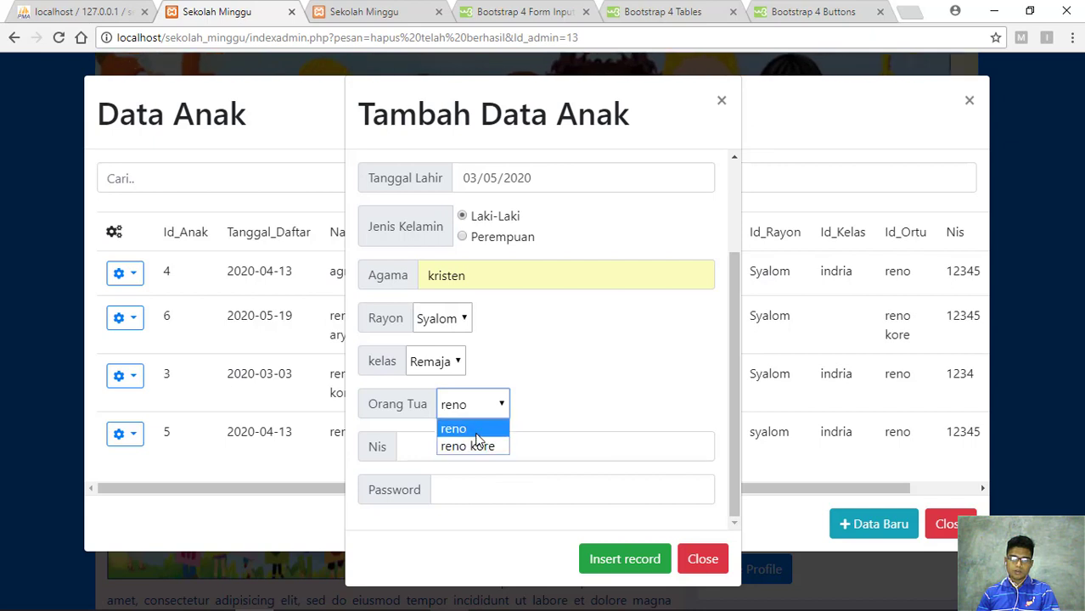
left_click(478, 432)
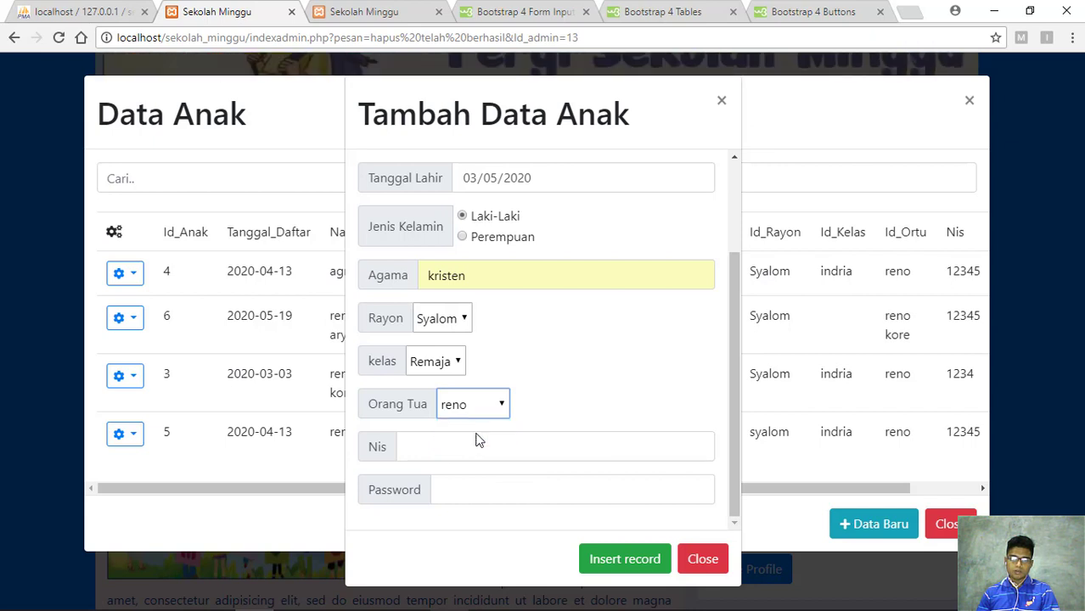
Fill the Nis and password from autocomplete and insert the new child record
left_click(433, 454)
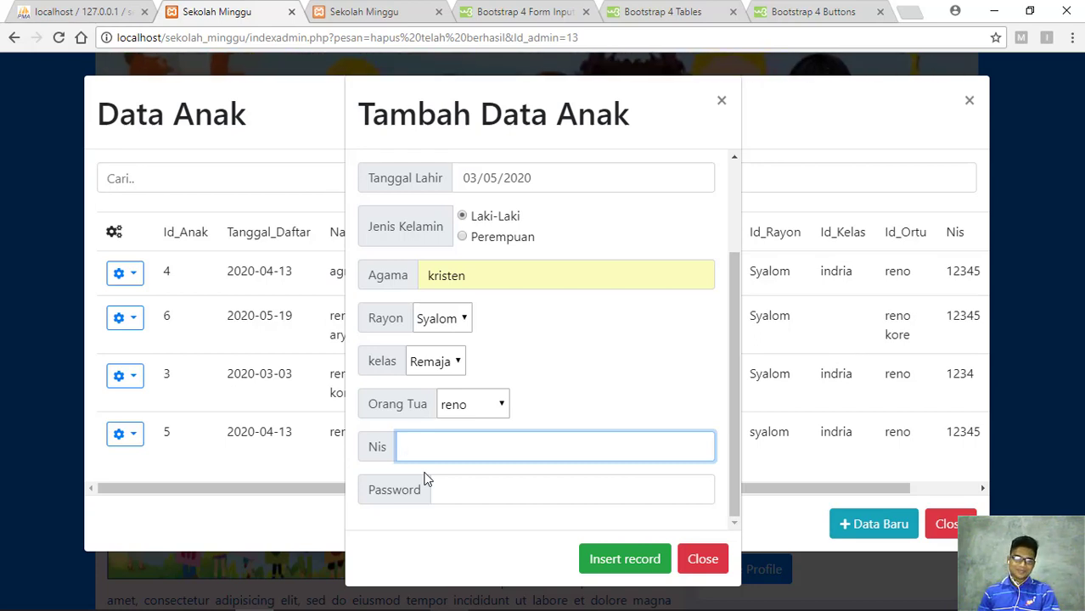
type("12")
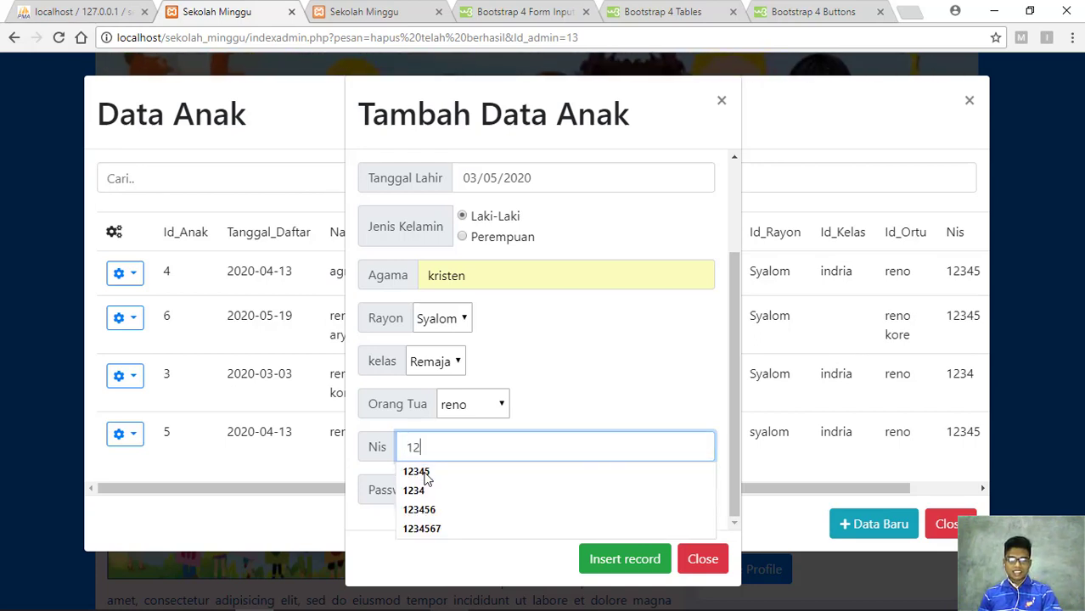
type("345")
left_click(495, 470)
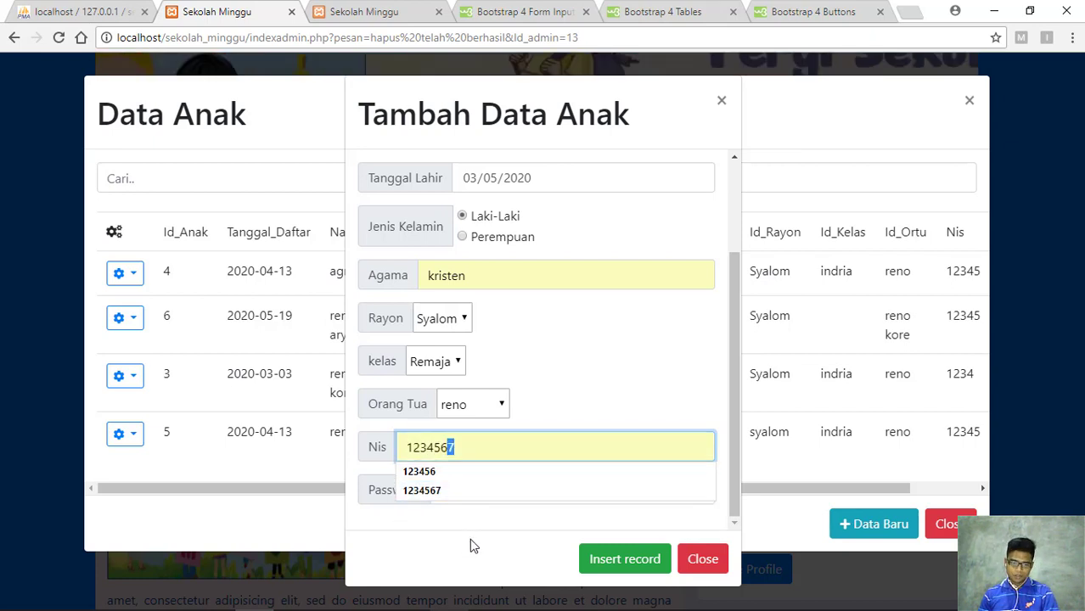
left_click(452, 491)
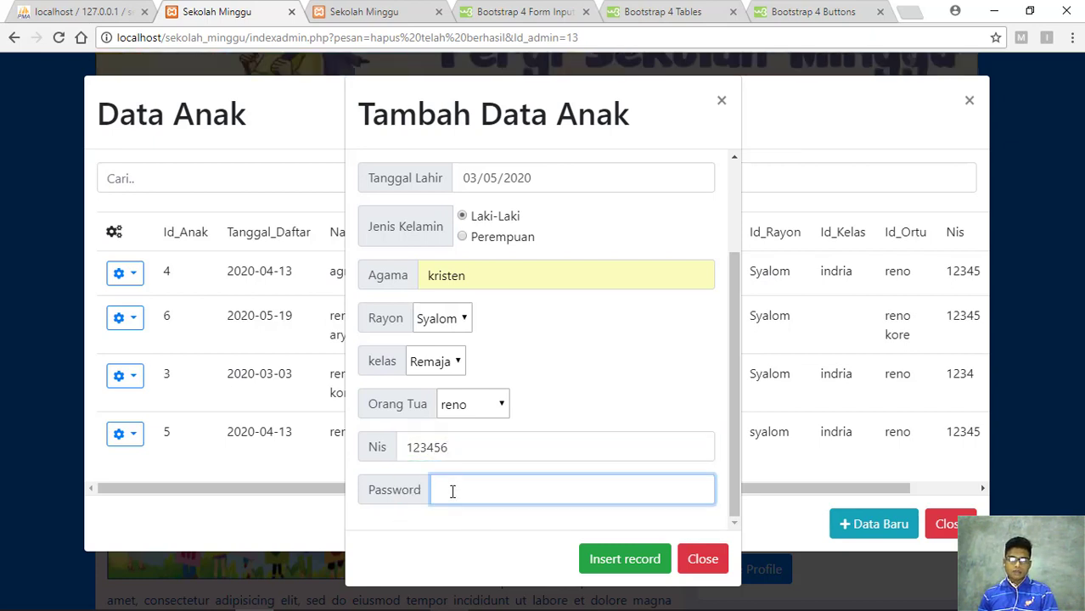
type("12")
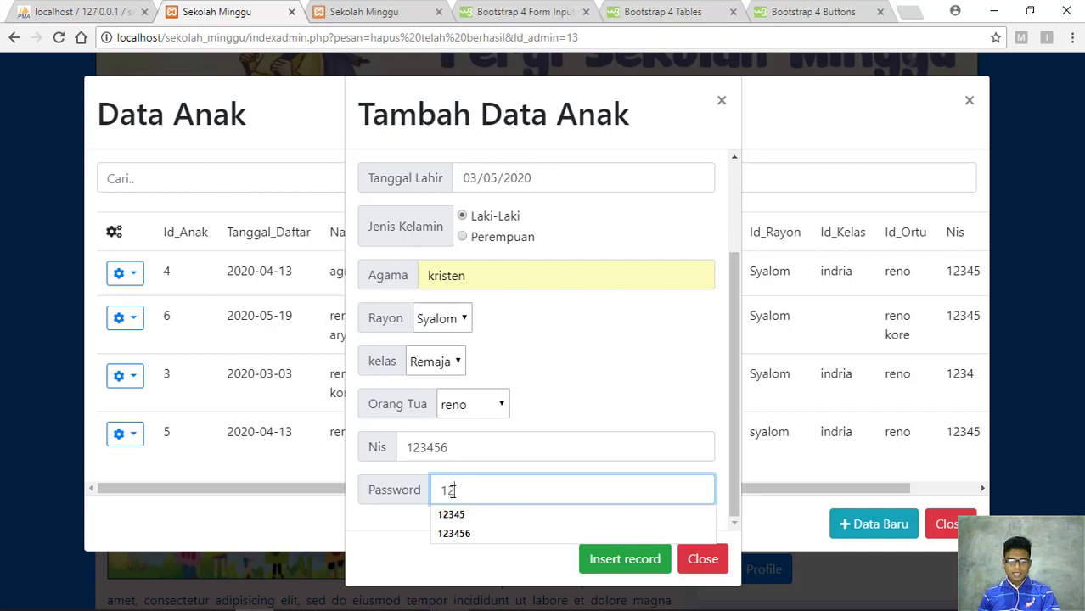
type("3")
key("Down")
key("Down")
key("Up")
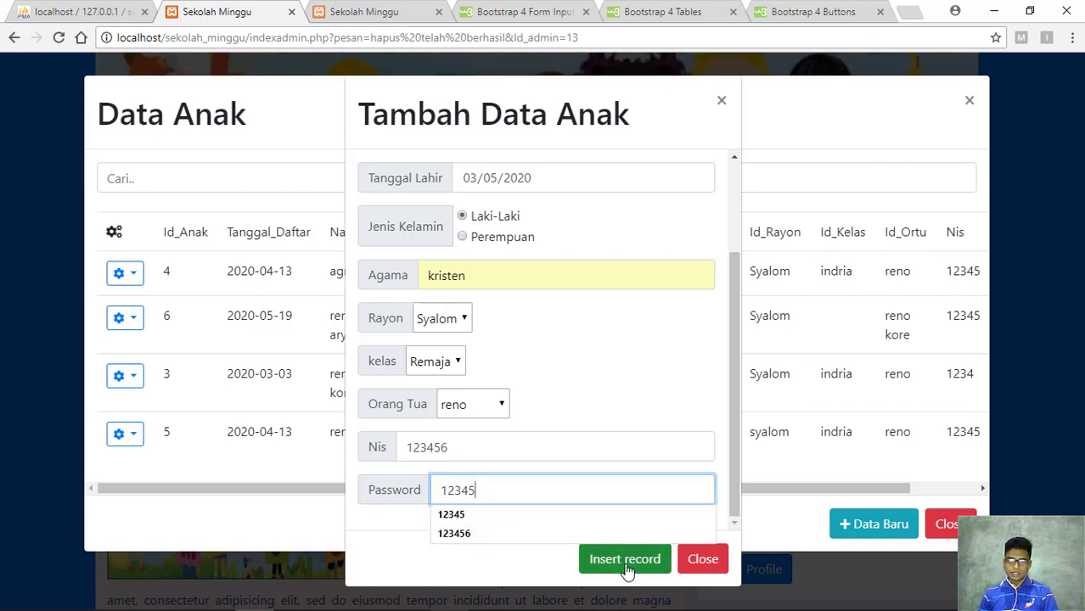
left_click(625, 561)
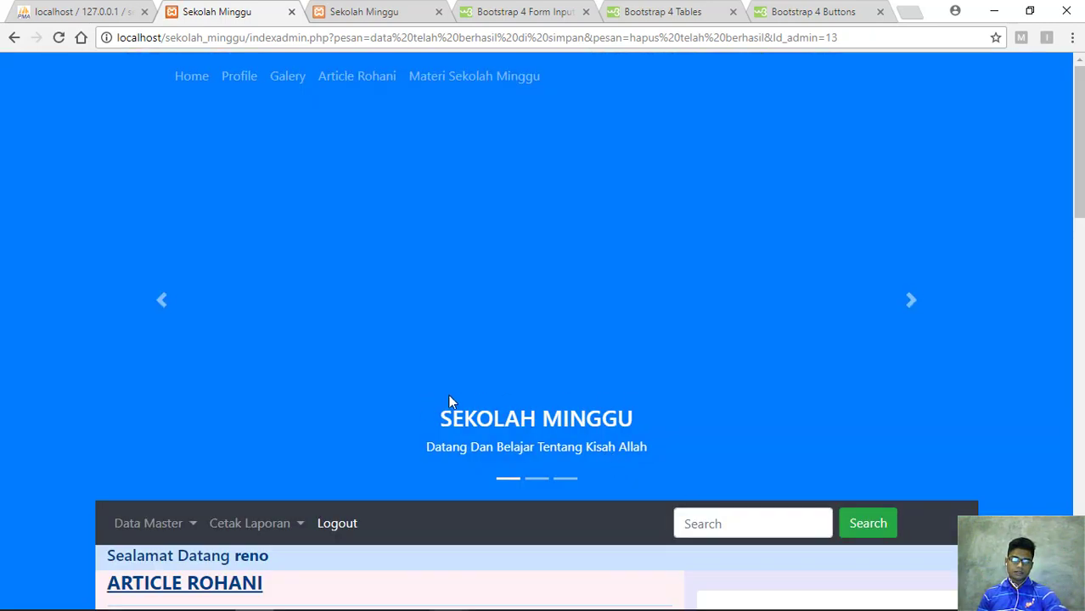
Open the Data Anak table and view, then close, the edit form of record 7
scroll(312, 340, "down", 2)
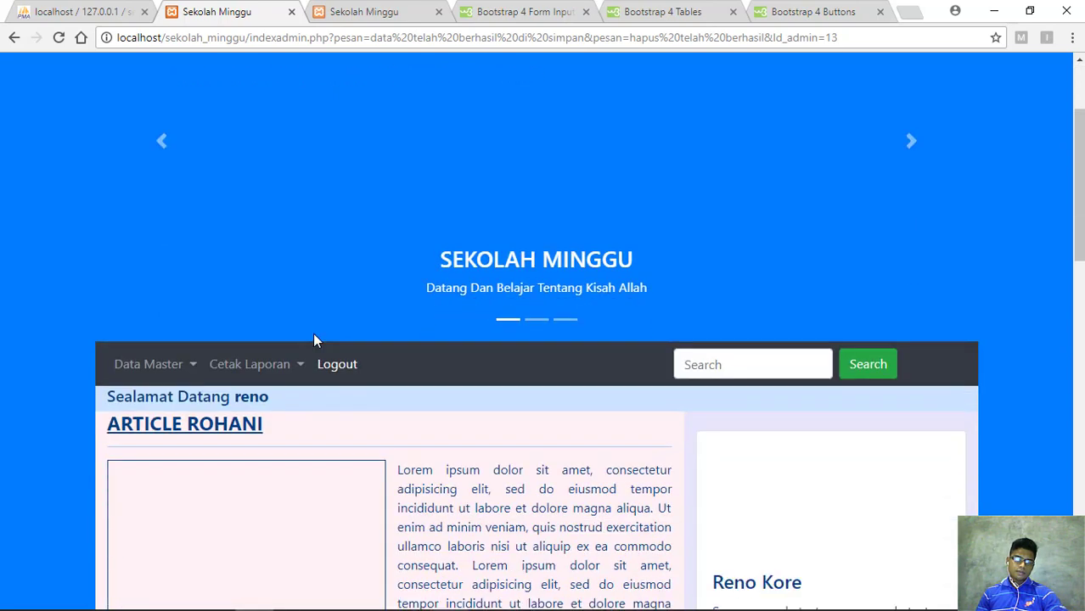
left_click(188, 369)
left_click(212, 427)
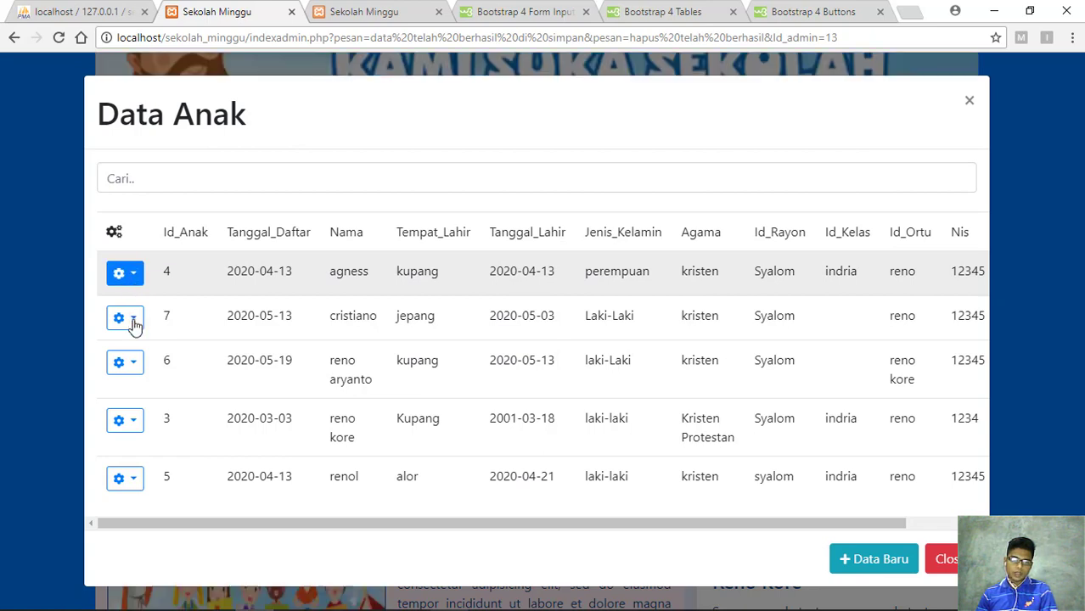
left_click(133, 320)
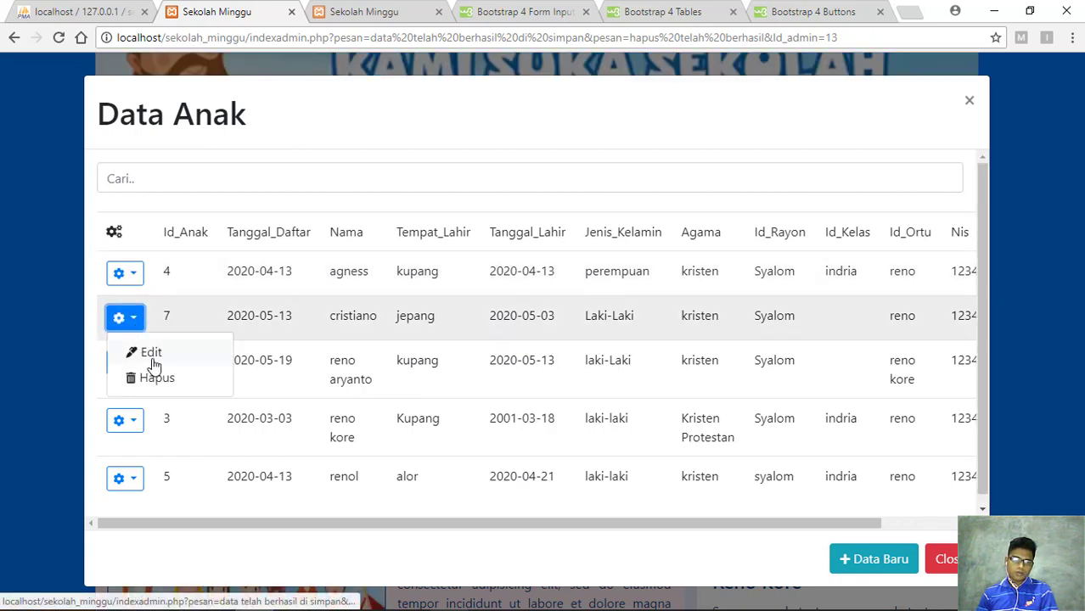
left_click(152, 355)
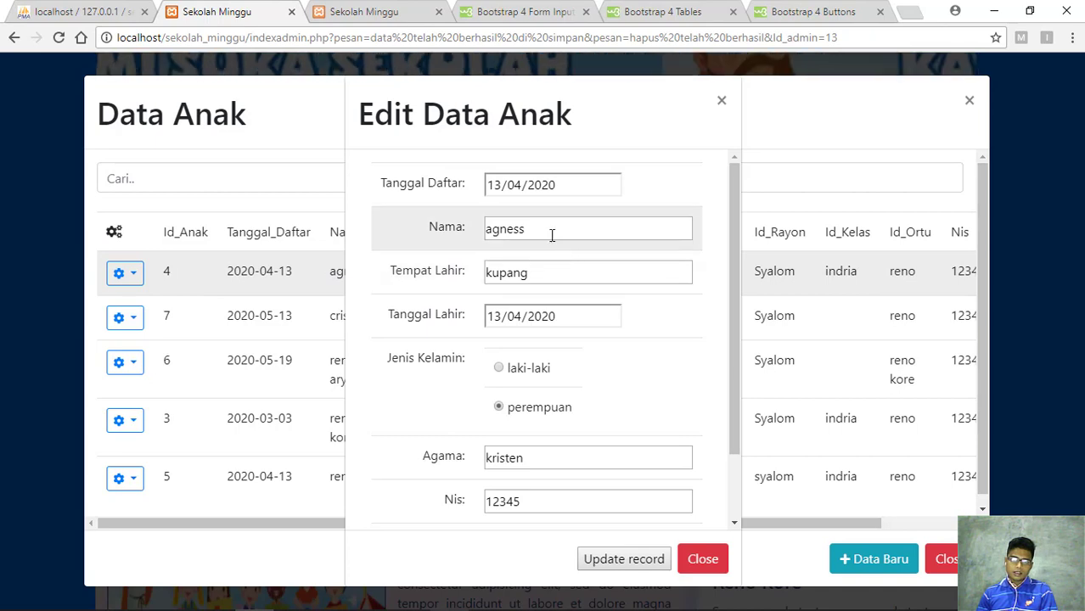
left_click(722, 103)
Recheck record 7's edit form twice more, then reload the admin page with F5
left_click(187, 366)
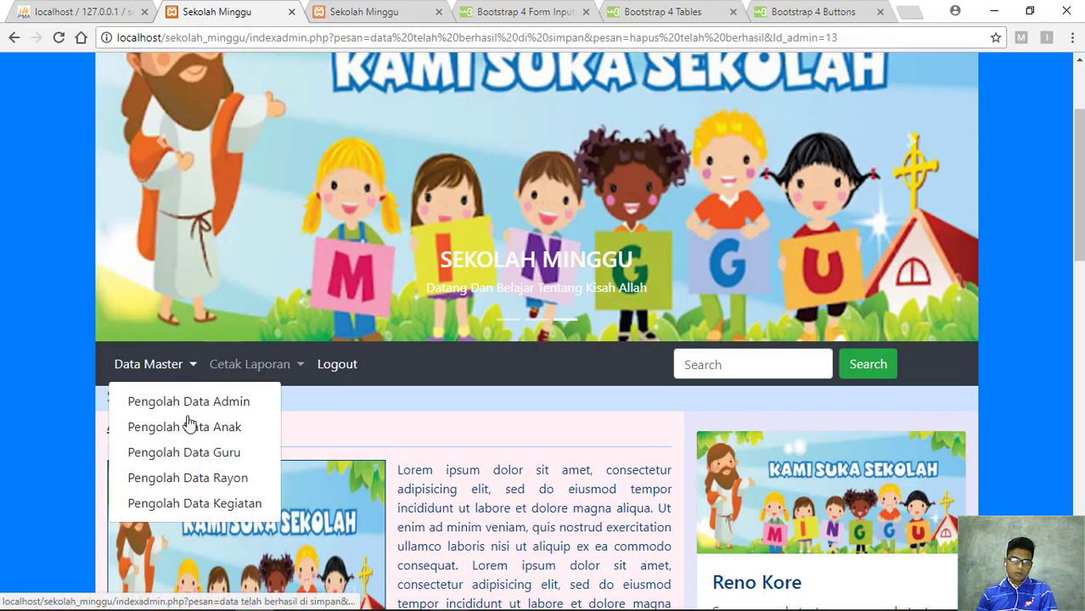
left_click(208, 425)
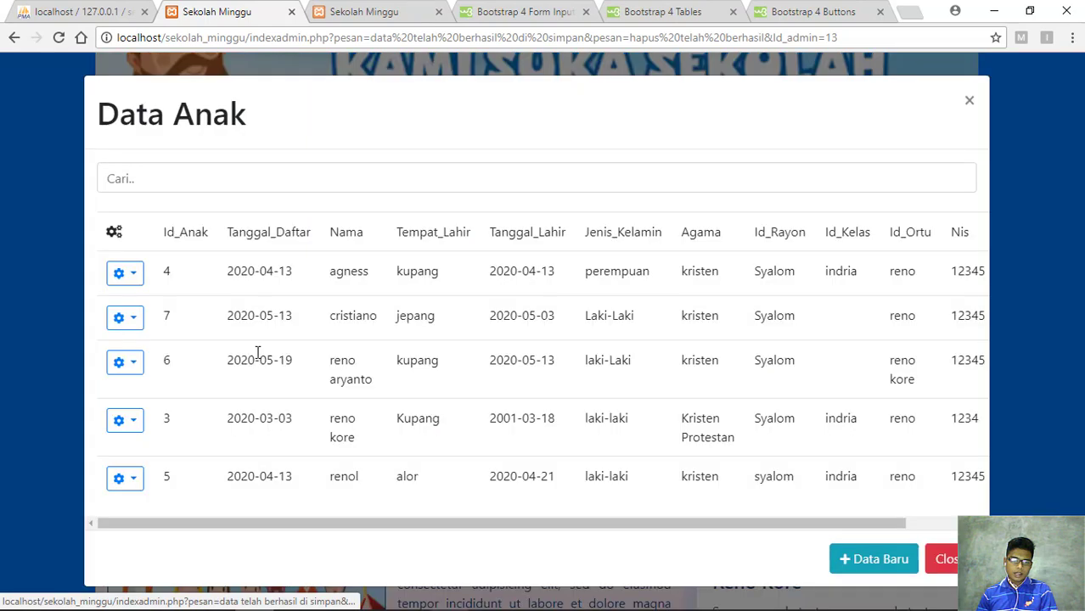
left_click(126, 317)
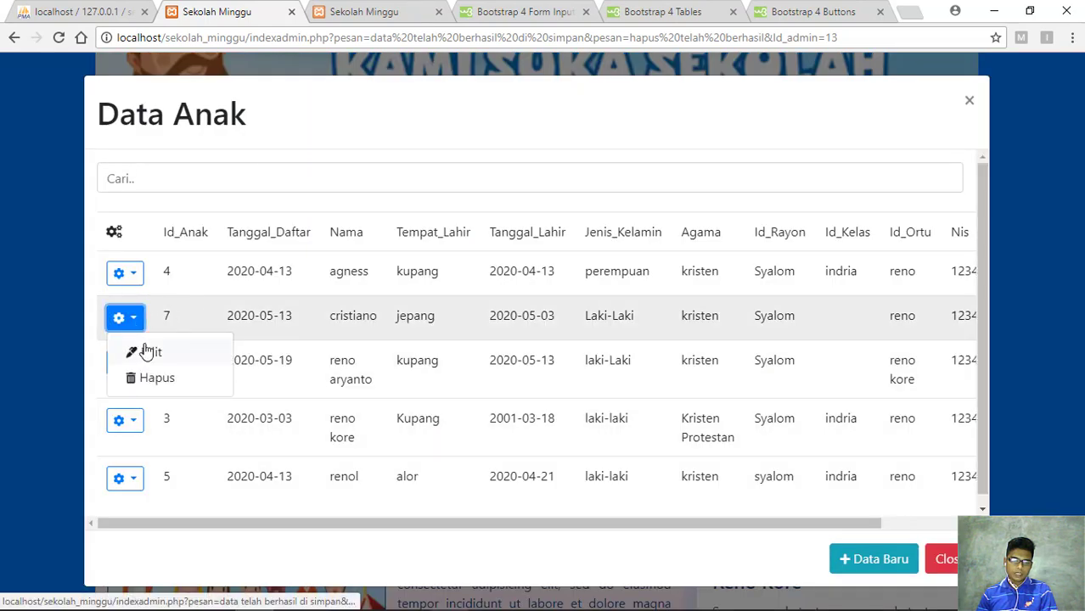
left_click(149, 353)
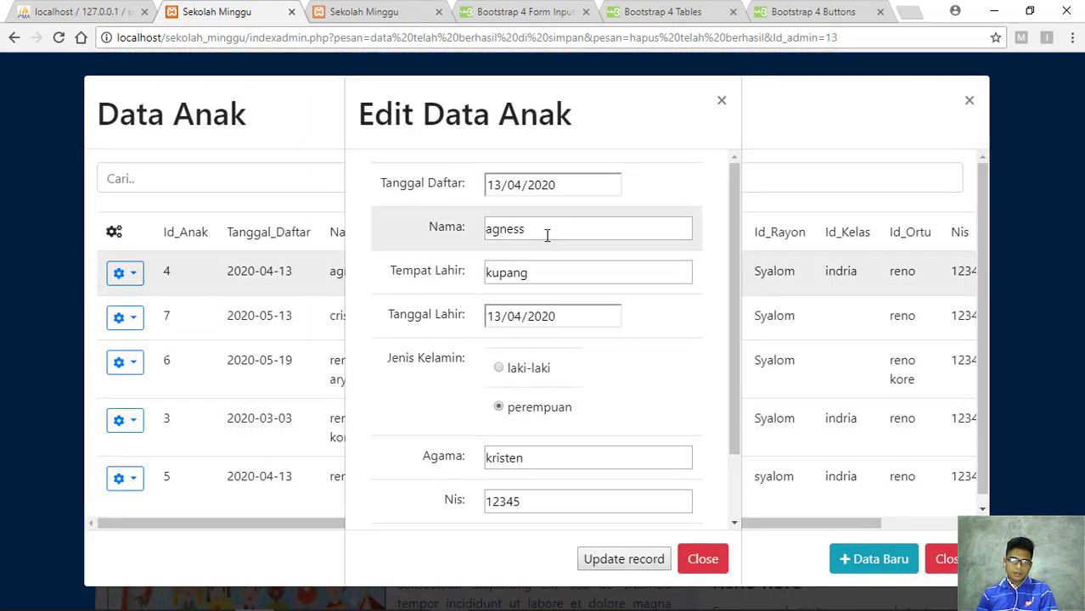
left_click(701, 559)
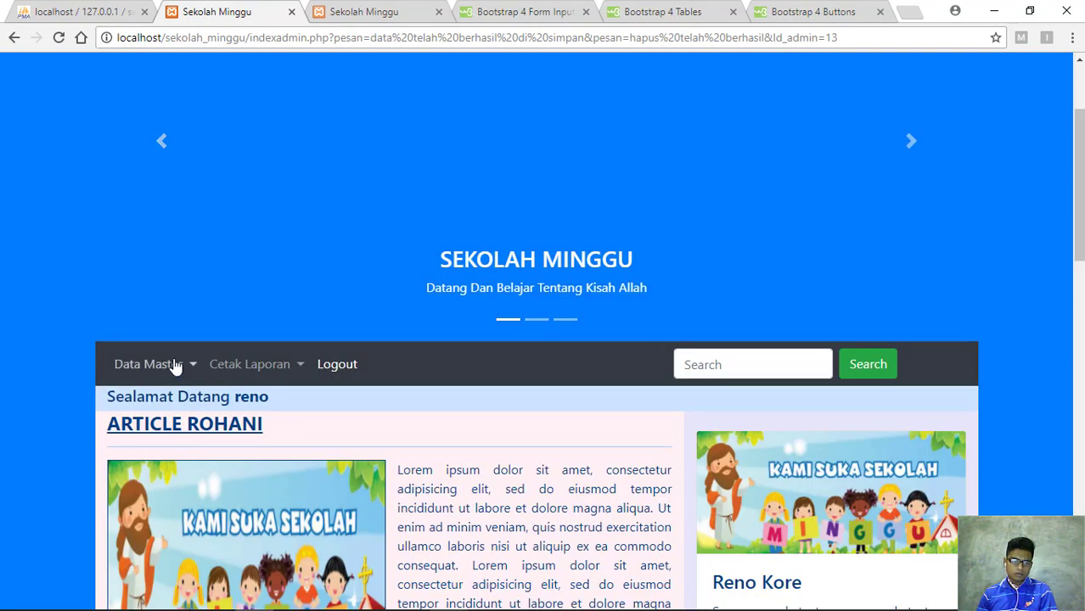
left_click(174, 366)
left_click(231, 422)
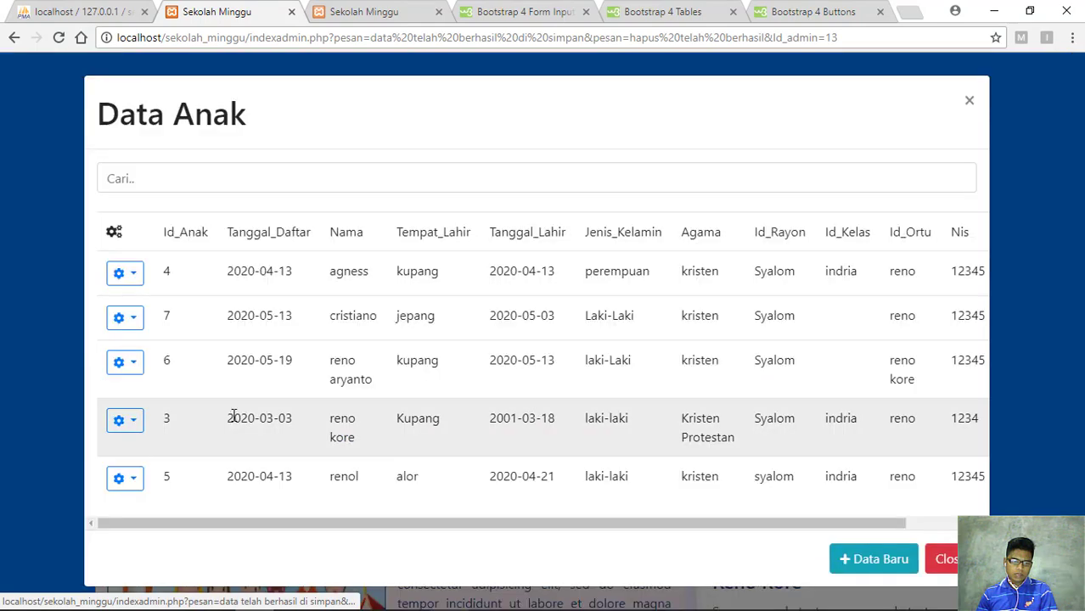
left_click(136, 321)
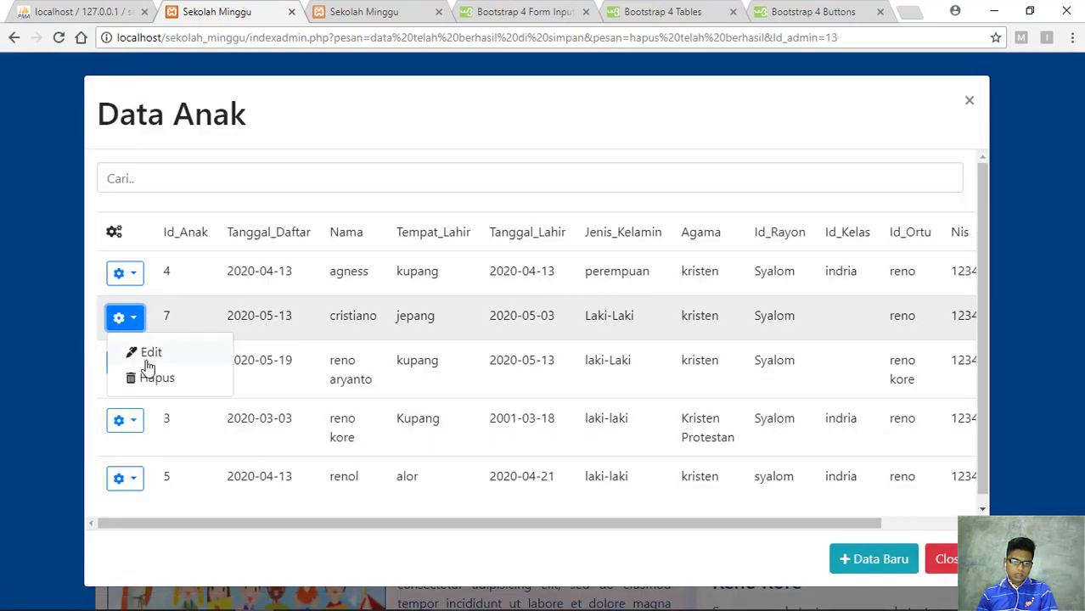
left_click(148, 353)
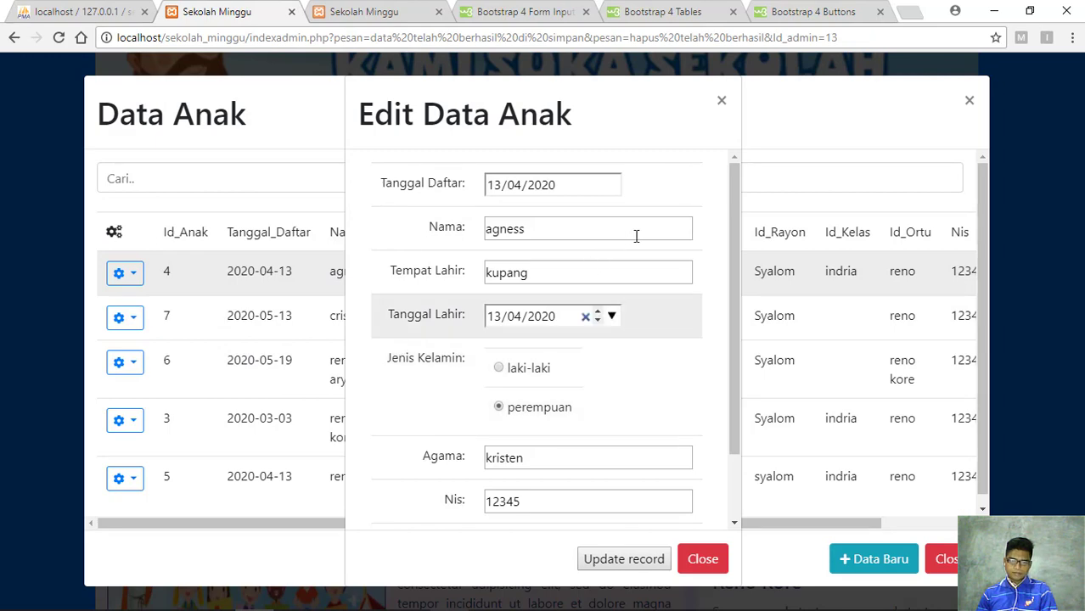
left_click(723, 101)
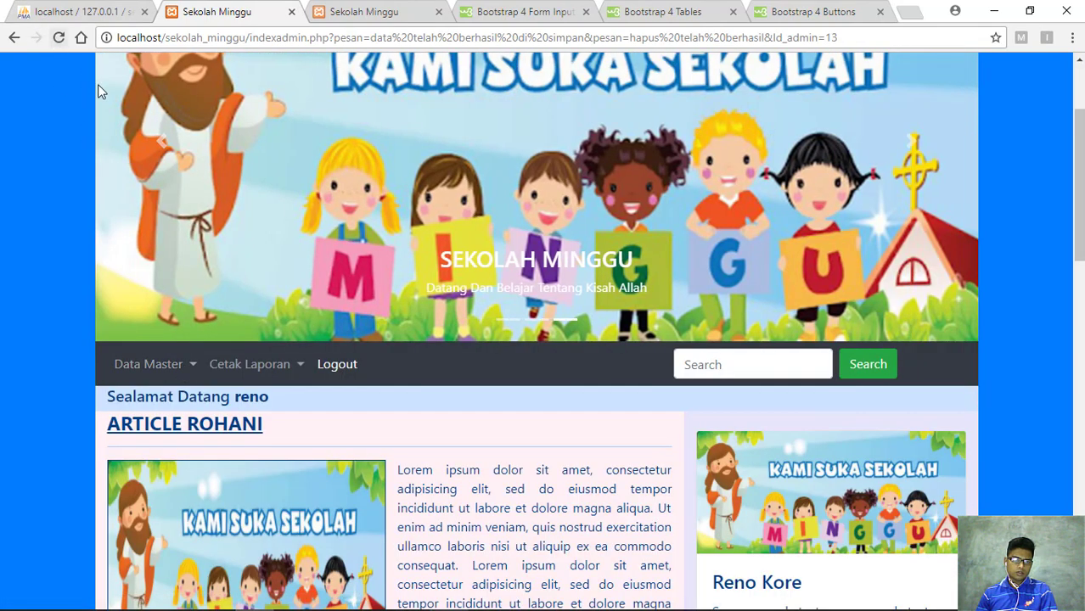
key("F5")
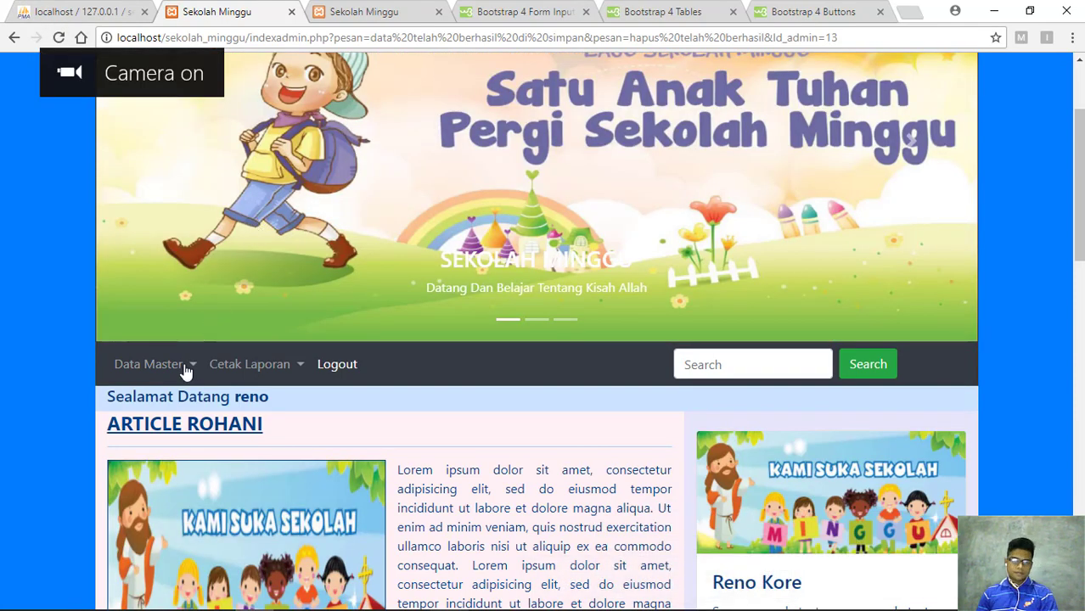
left_click(187, 367)
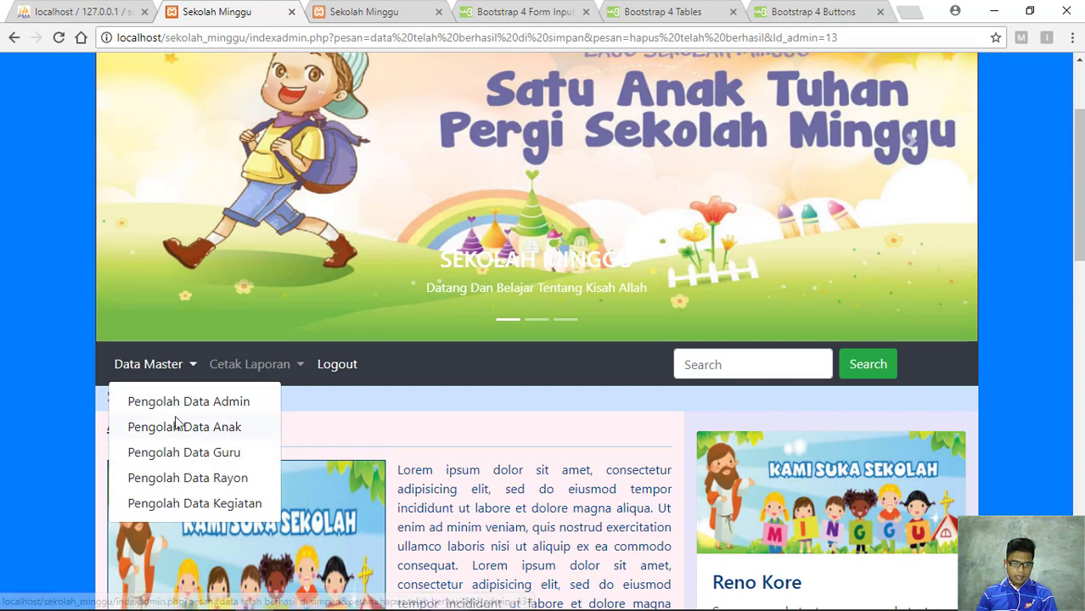
Open Data Anak, view and close record 7's edit form, then open record 4's actions
left_click(195, 427)
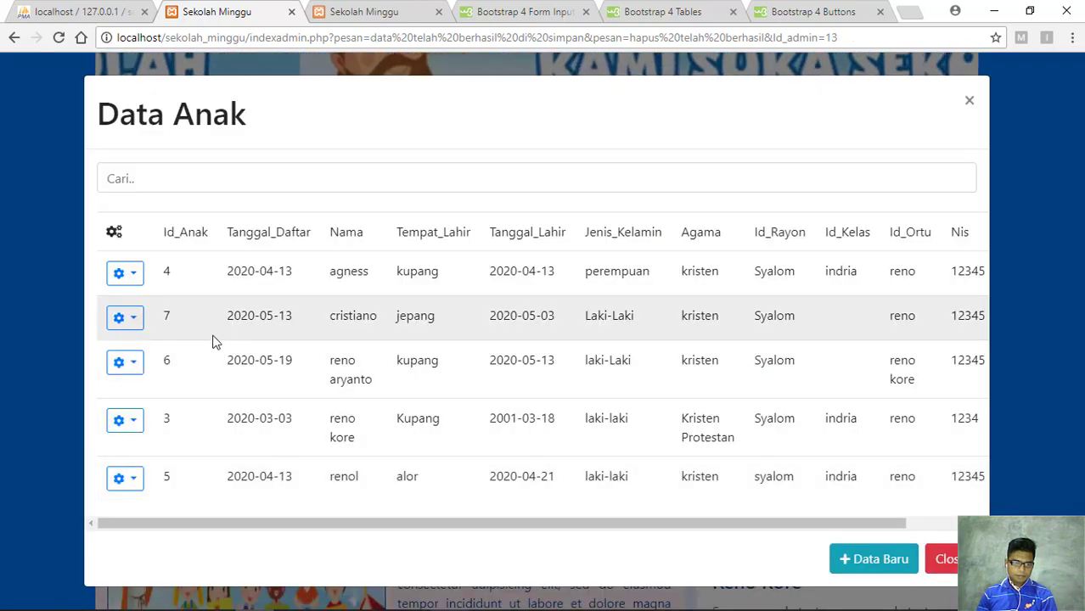
left_click(126, 320)
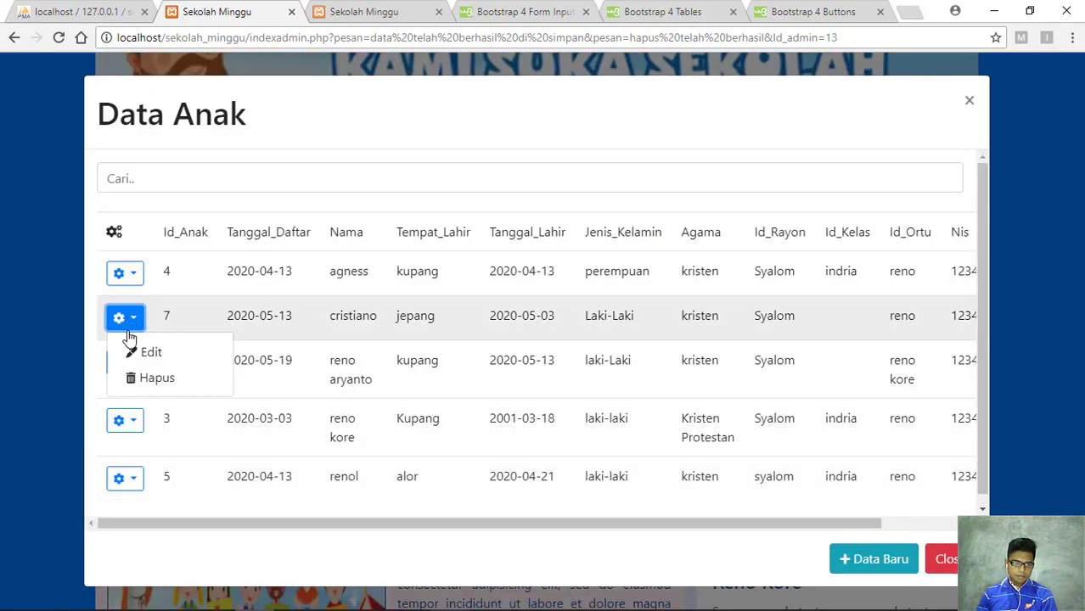
left_click(136, 352)
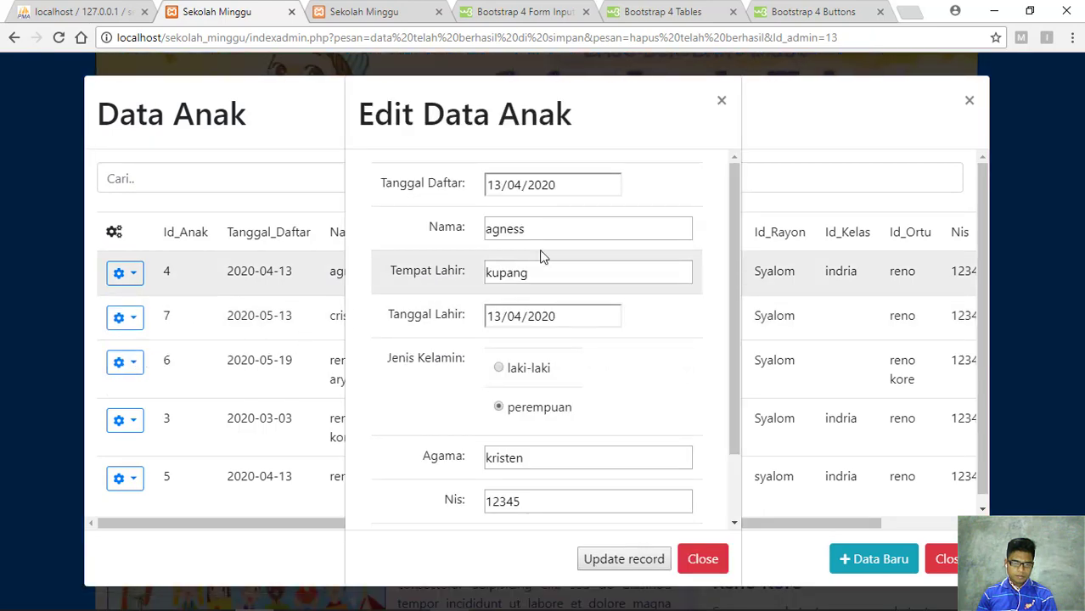
left_click(698, 567)
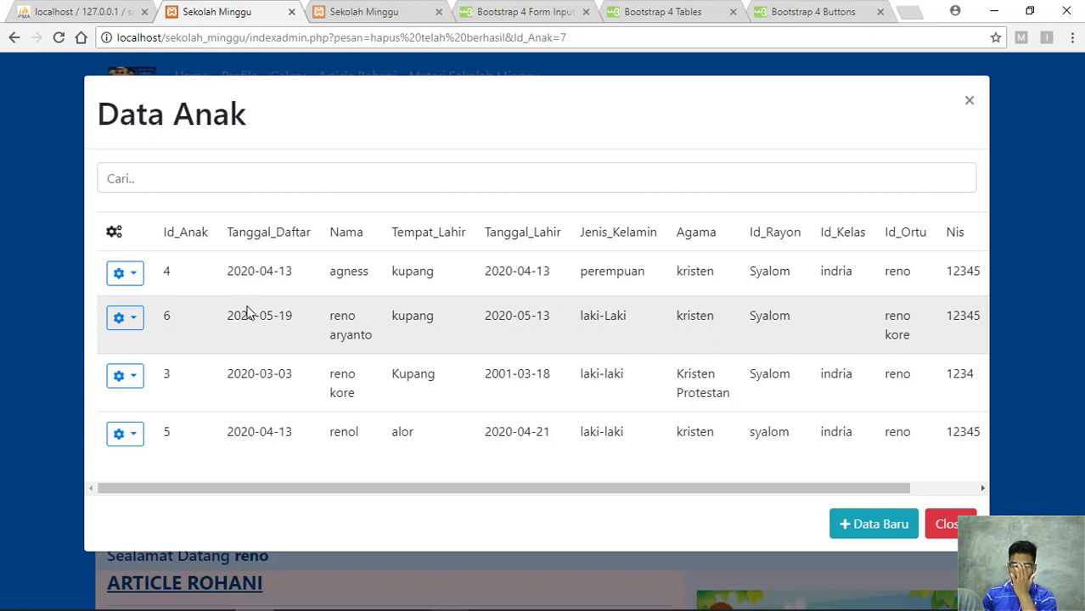
left_click(134, 286)
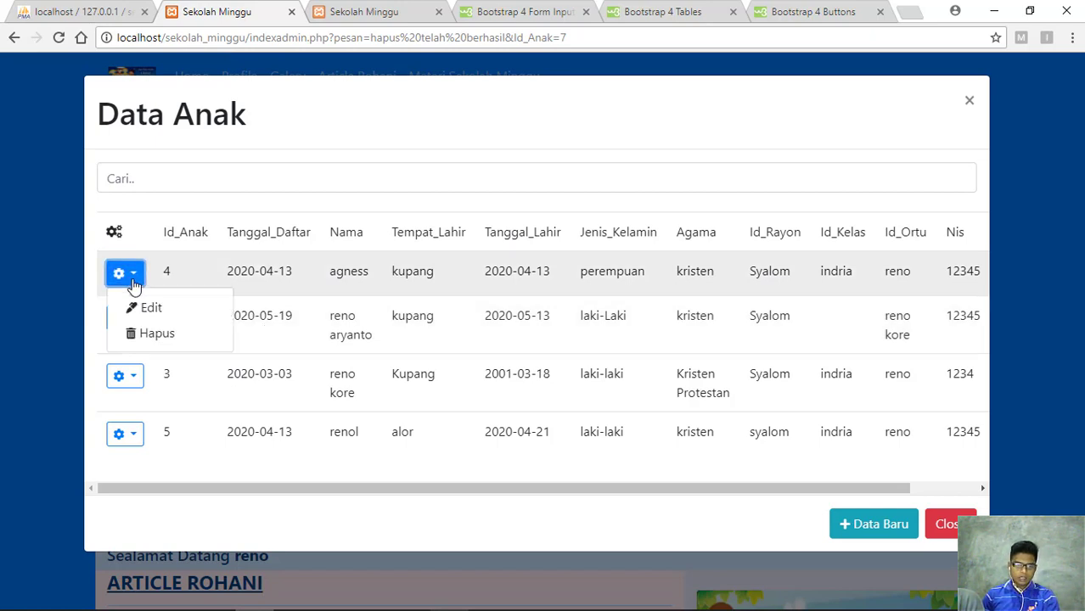
Append 'add' to child record 4's name, save it, and reopen the Data Anak list
left_click(145, 311)
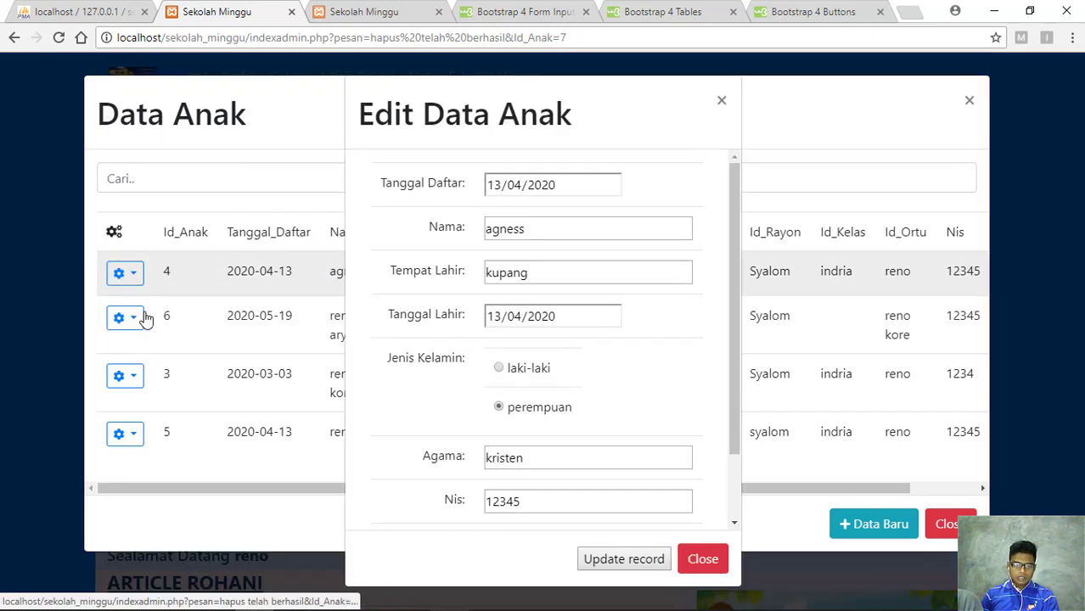
left_click(538, 236)
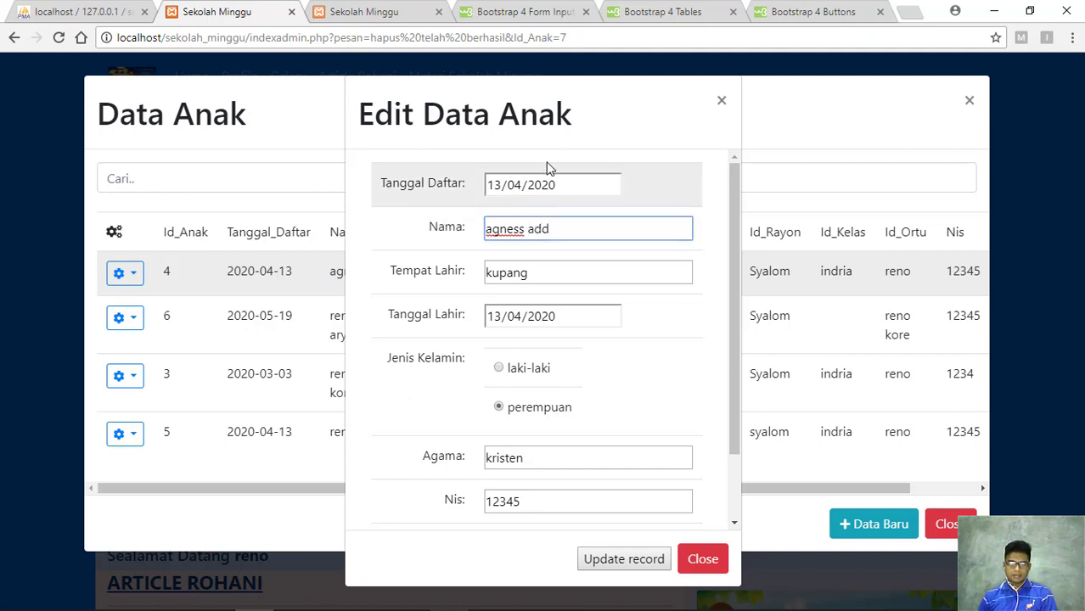
left_click(613, 569)
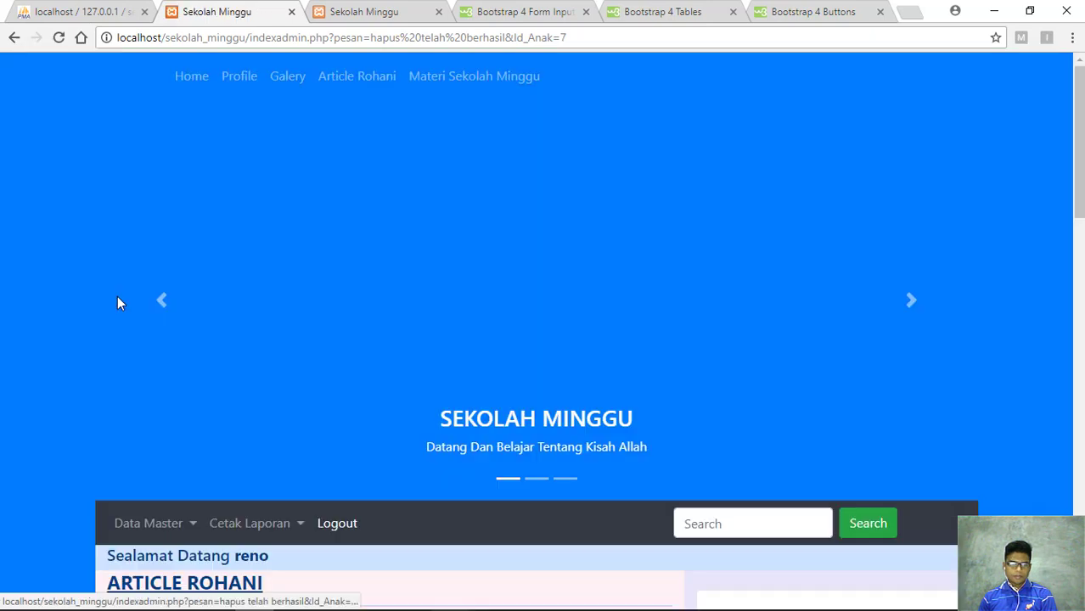
left_click(192, 527)
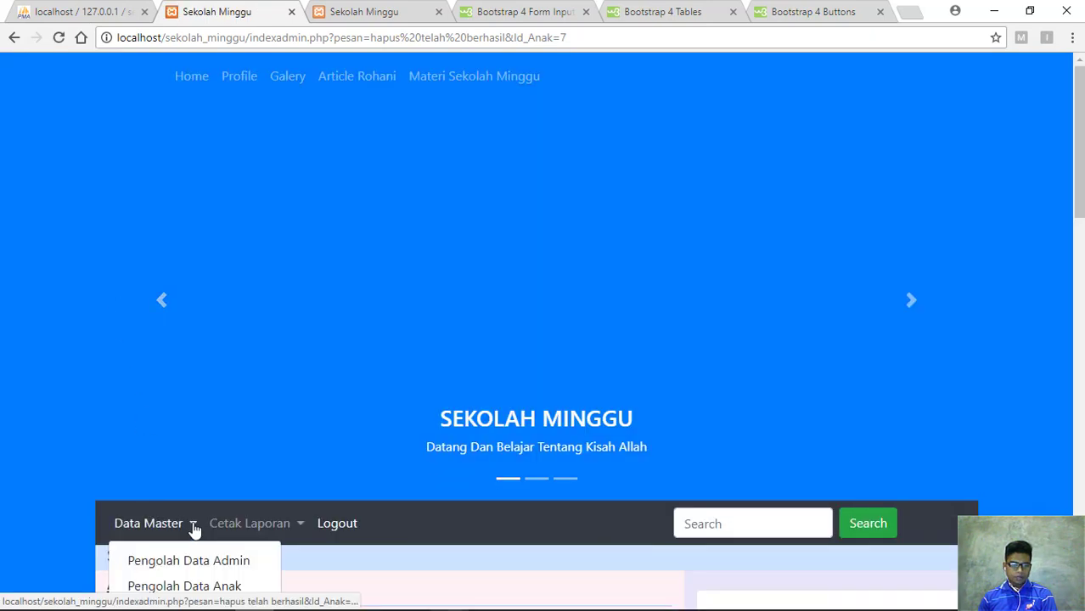
left_click(220, 588)
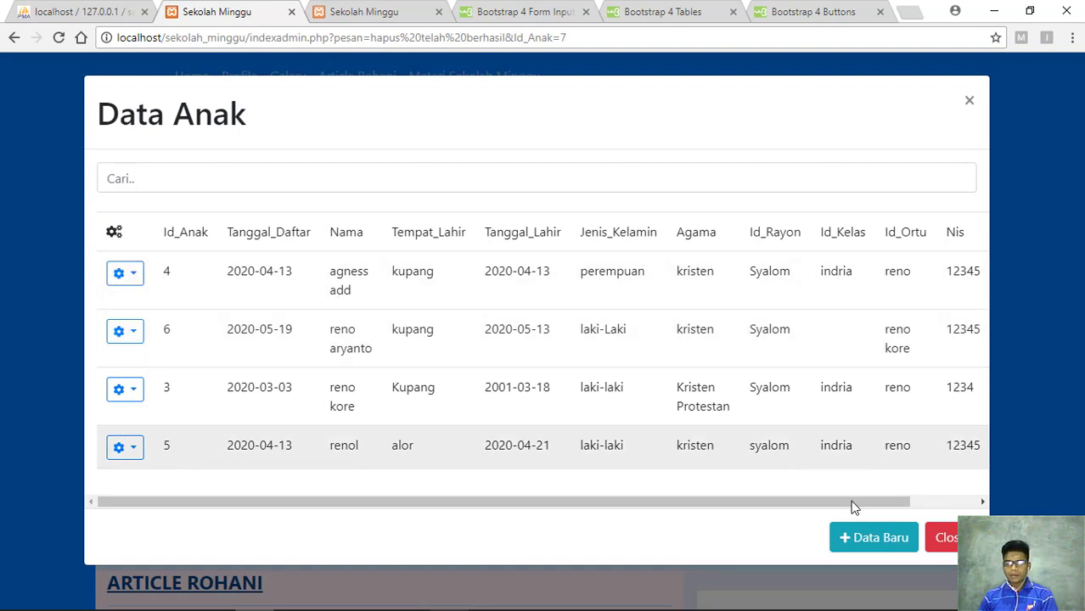
left_click(138, 276)
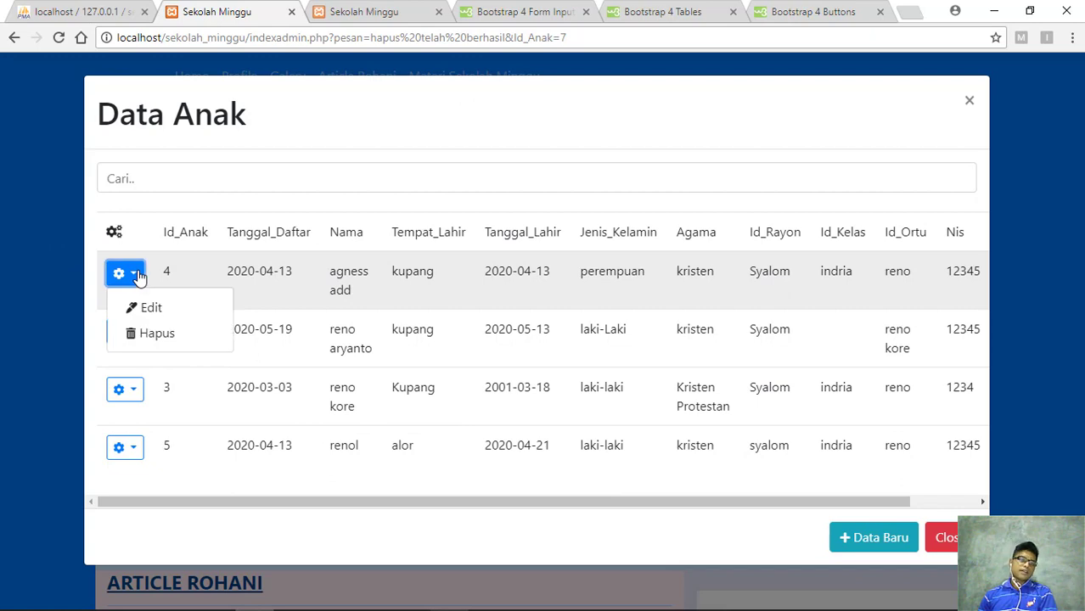
Delete child record 4, confirm it in the Data Anak list, then open the Data Guru list
left_click(151, 336)
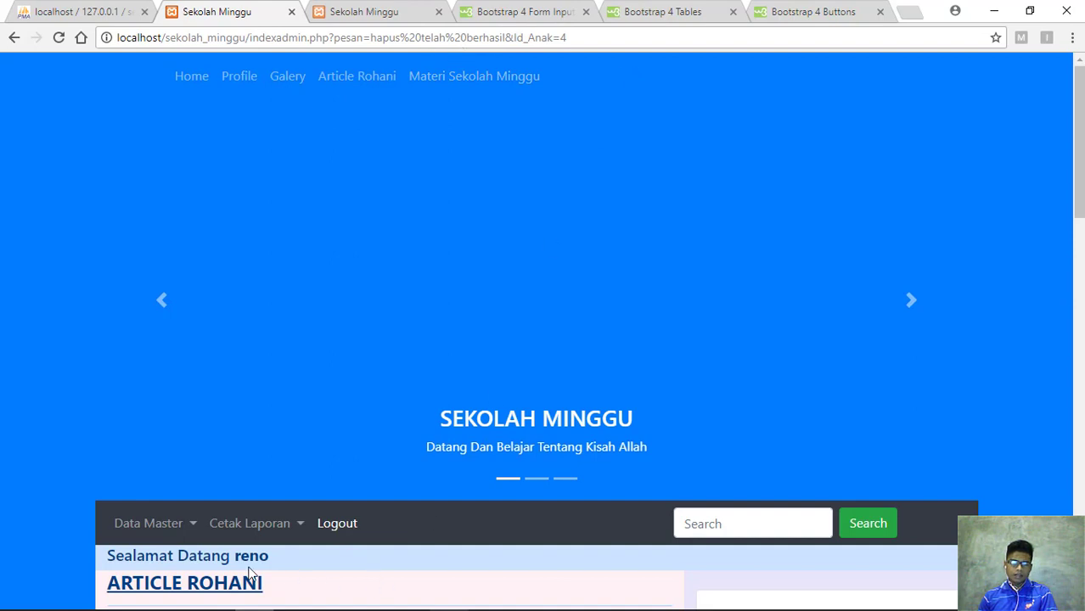
scroll(249, 571, "down", 2)
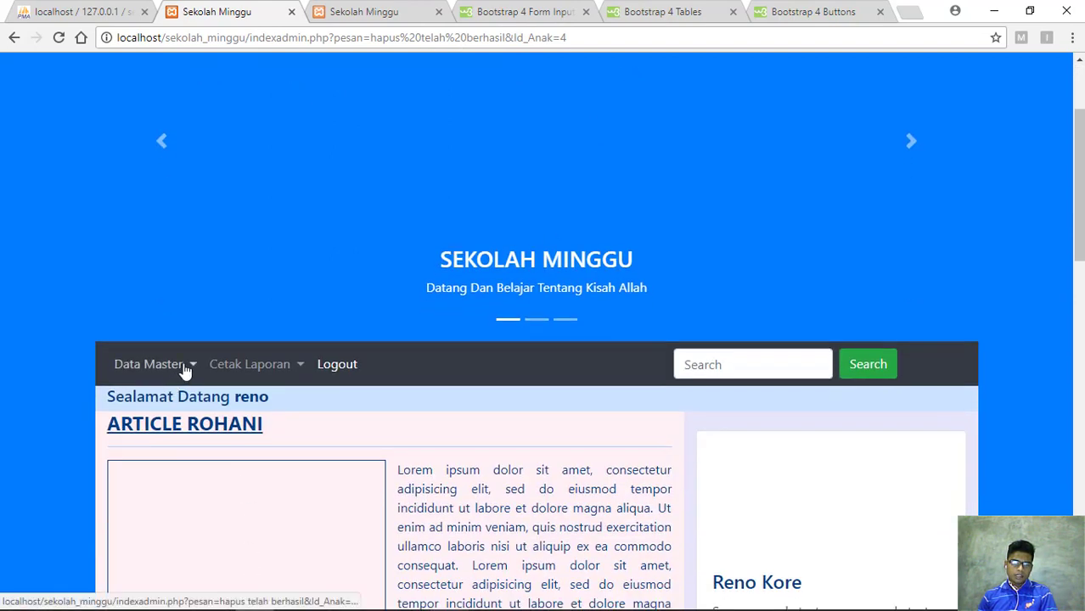
left_click(183, 363)
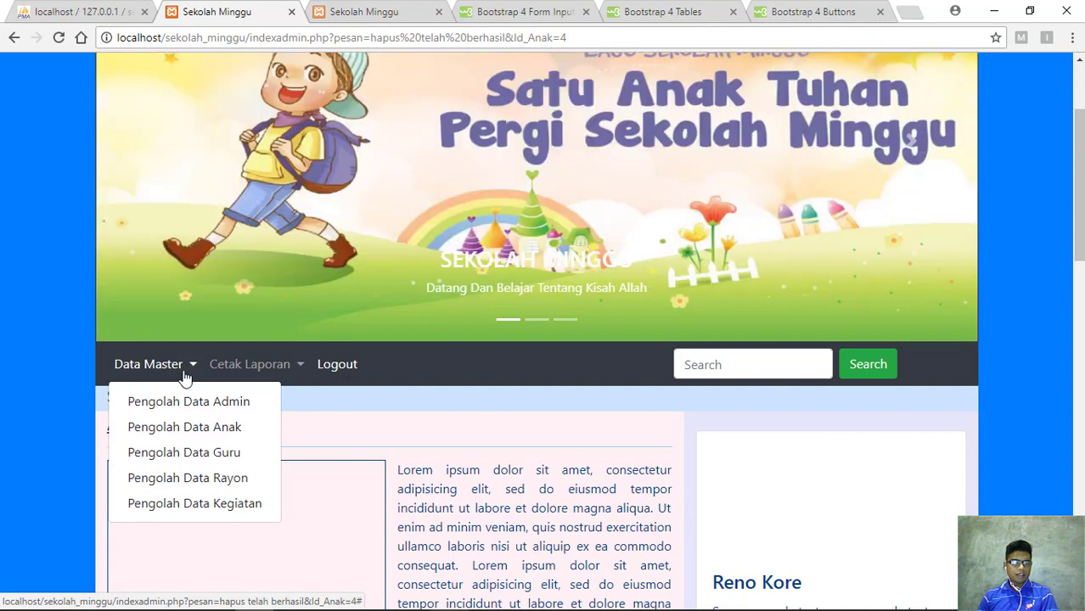
left_click(211, 431)
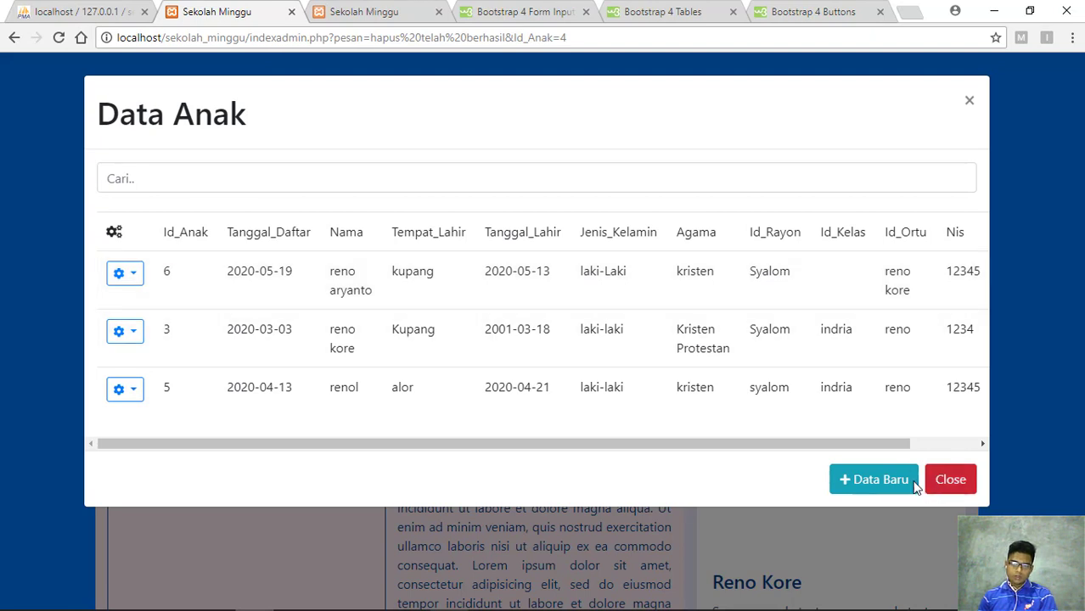
left_click(949, 481)
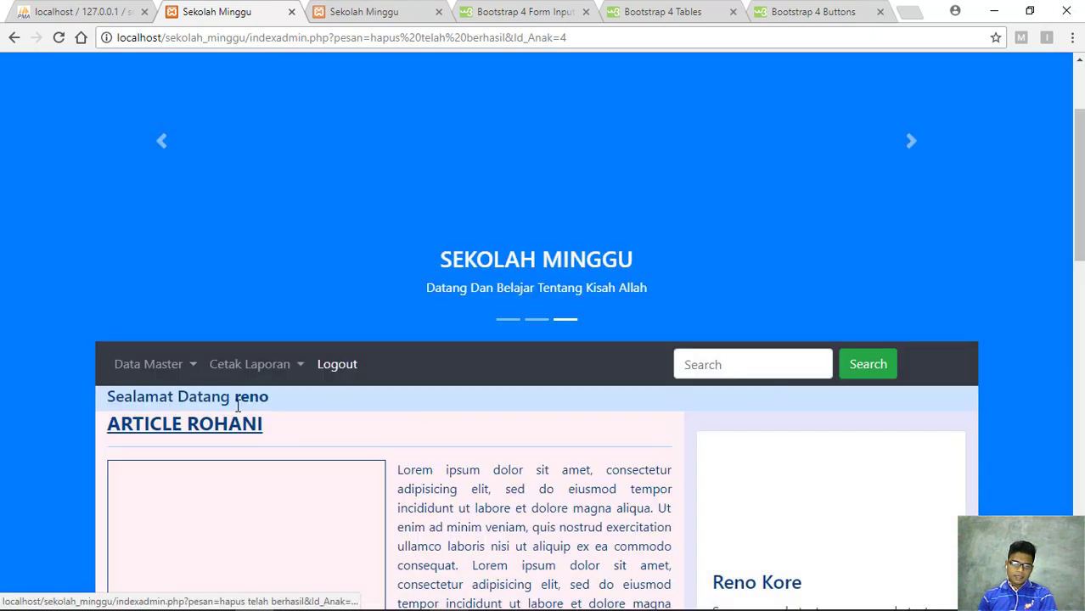
left_click(178, 372)
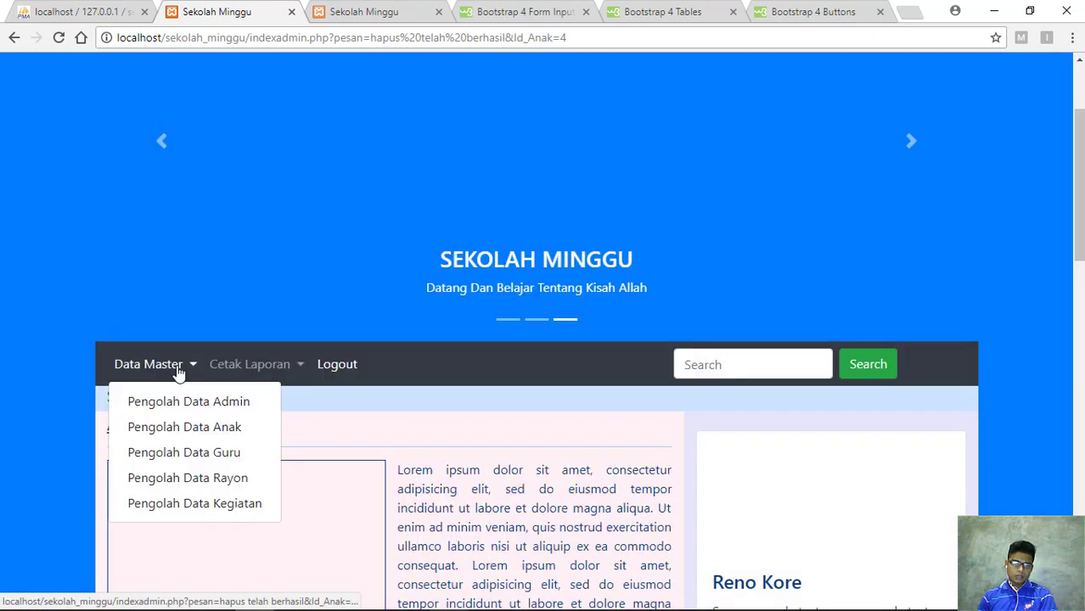
left_click(187, 453)
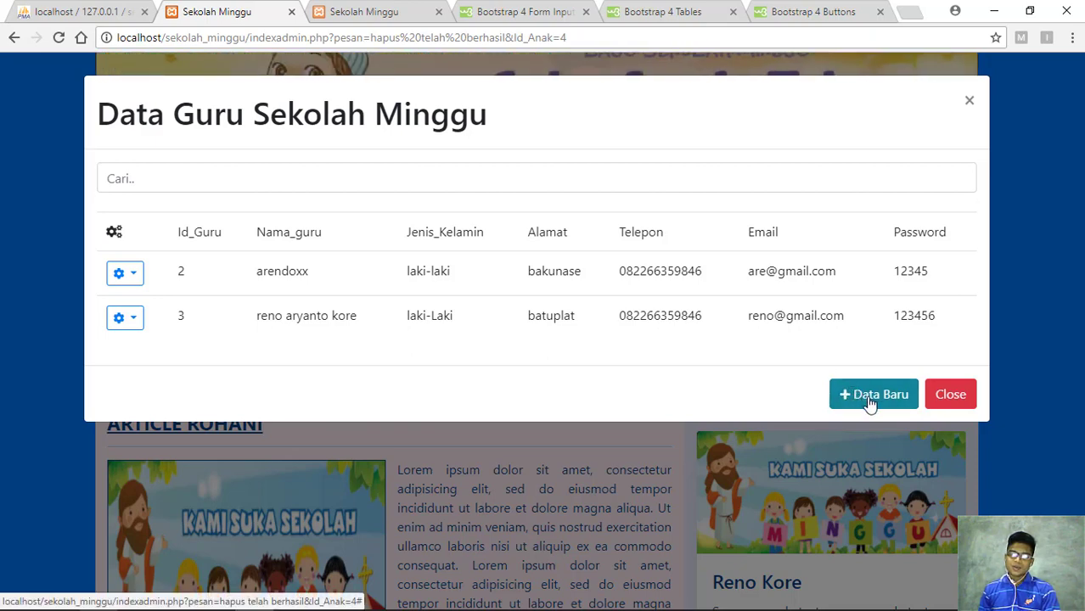
Open the blank Tambah Data Guru form from the two-teacher Data Guru list
left_click(869, 404)
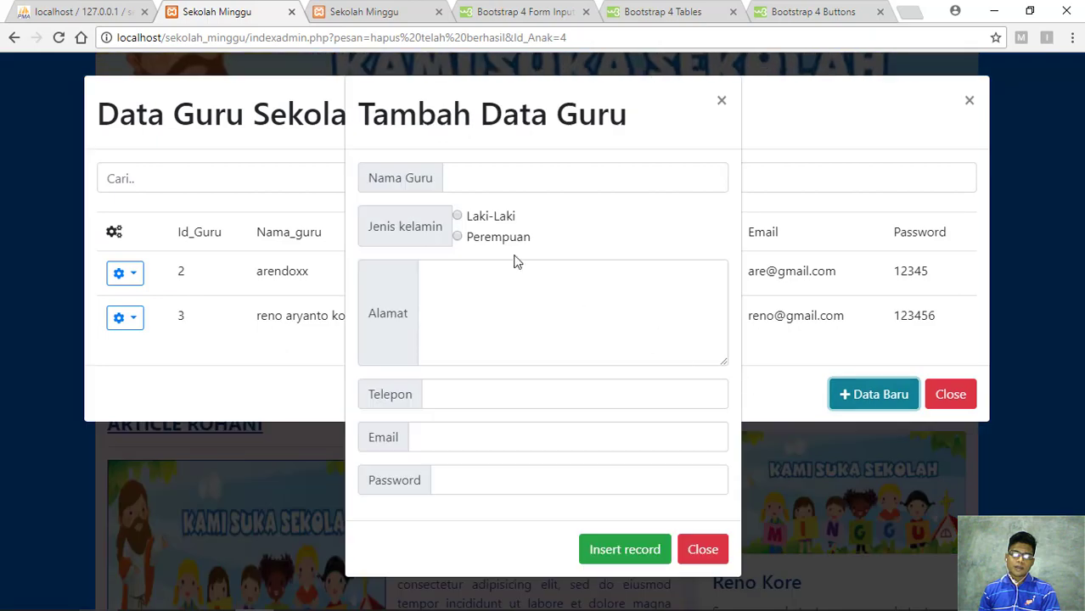
Fill in the new teacher's name, gender Perempuan, address, phone number and e-mail
left_click(508, 185)
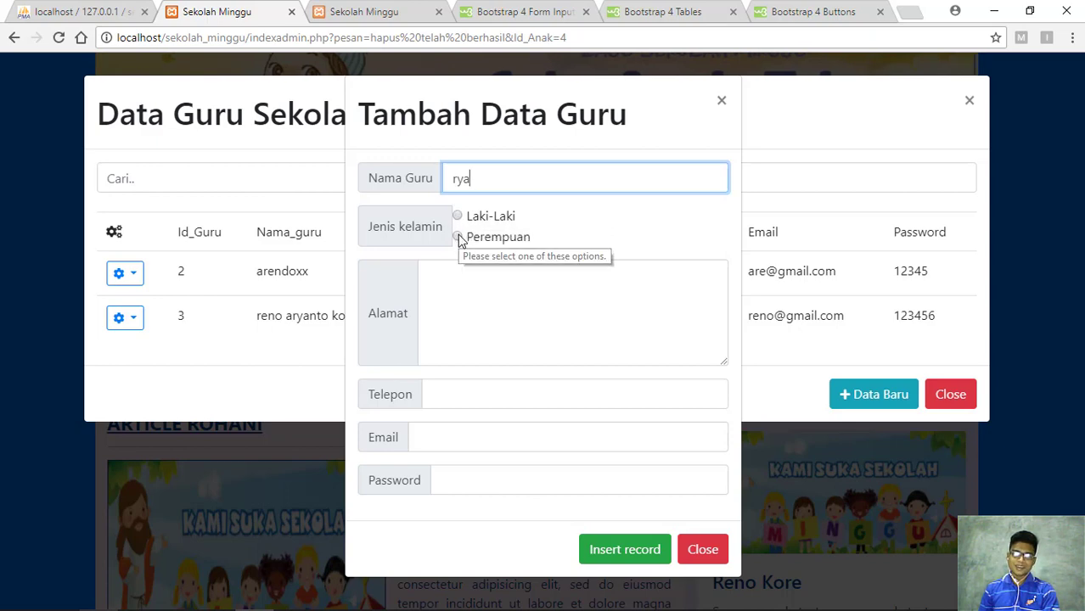
left_click(458, 238)
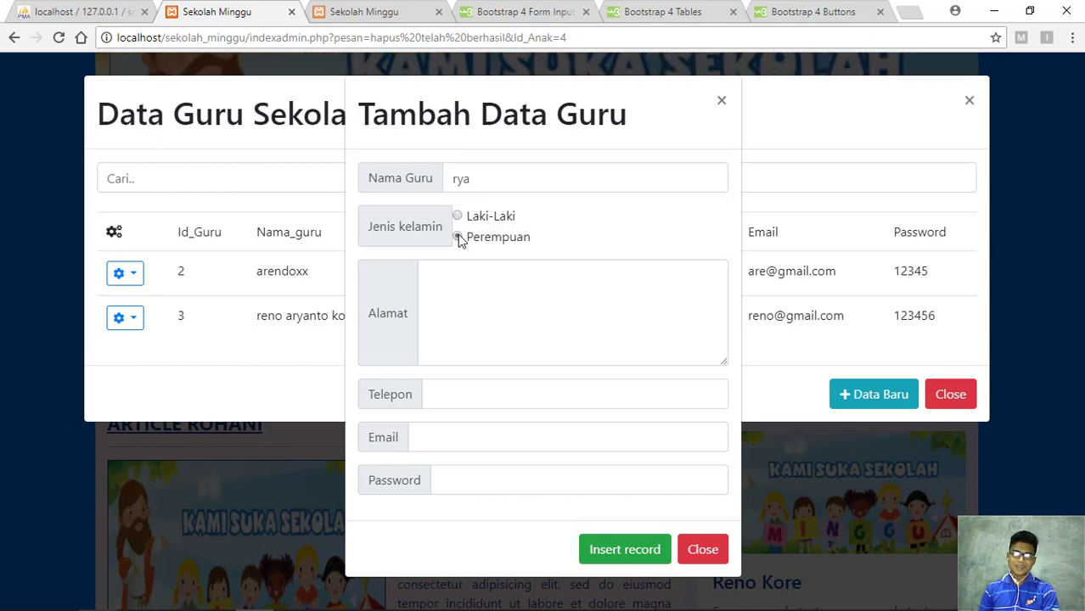
left_click(439, 292)
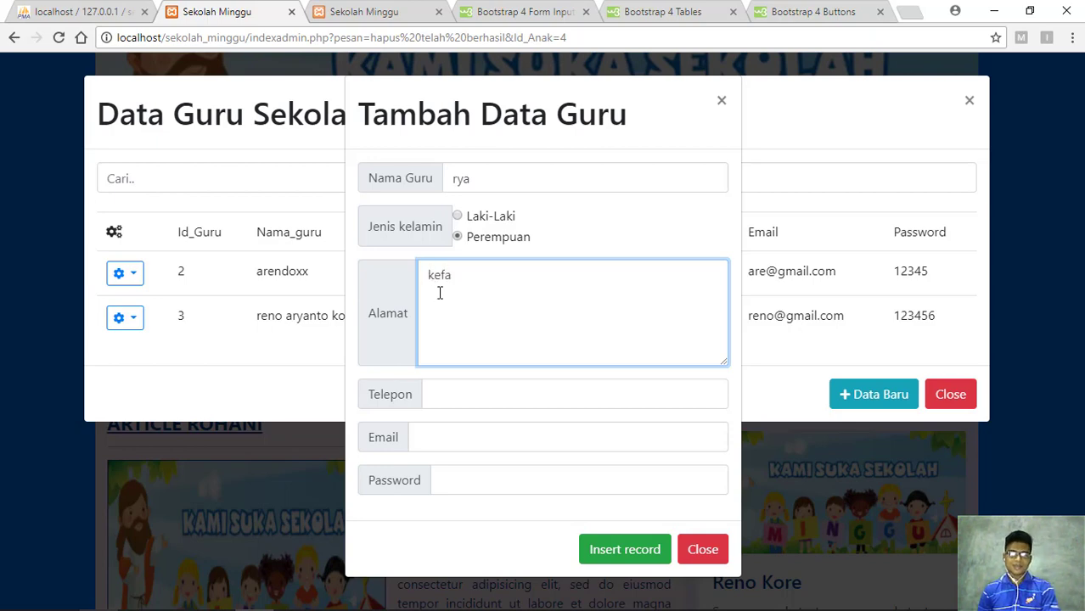
left_click(463, 394)
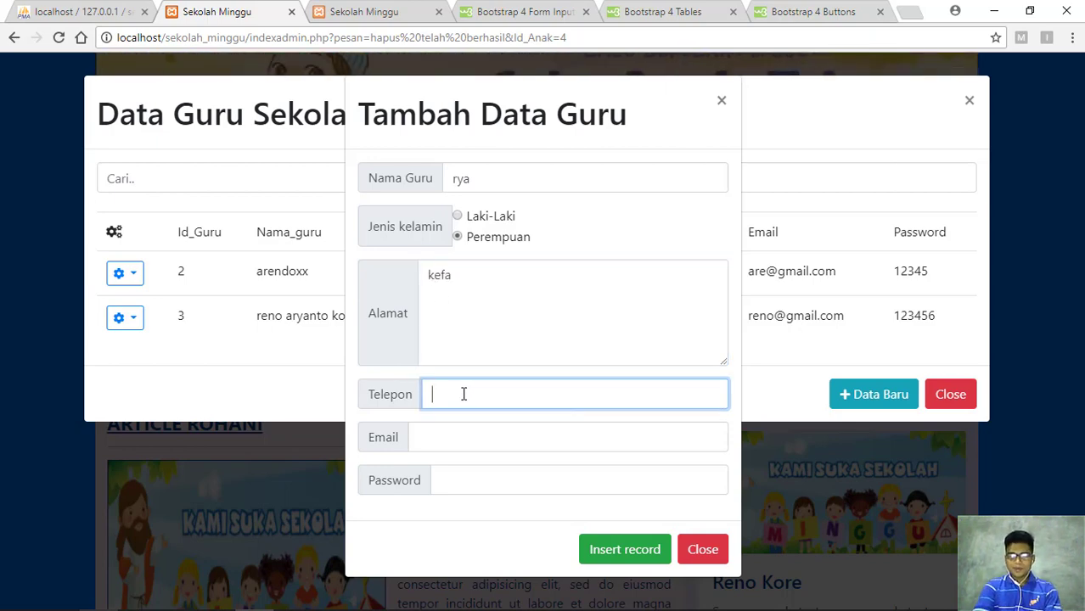
type("0")
key("Down")
key("Return")
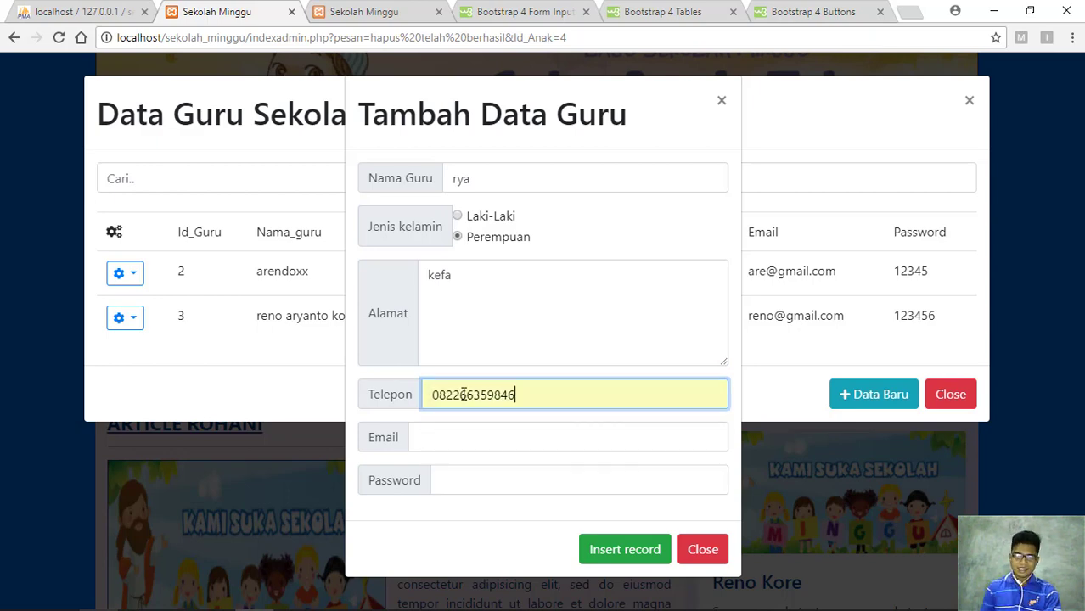
left_click(448, 444)
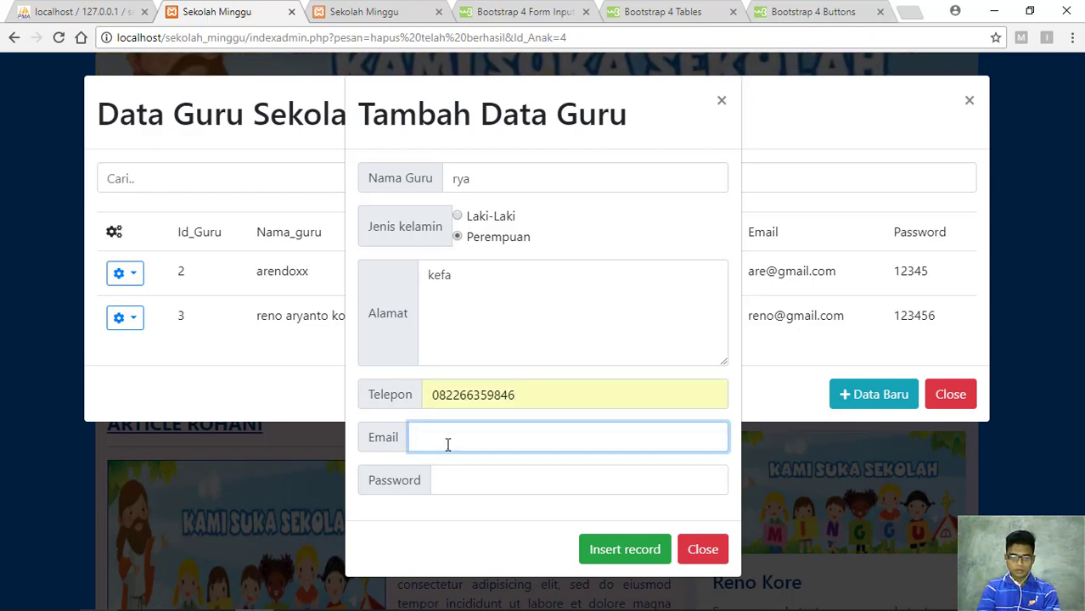
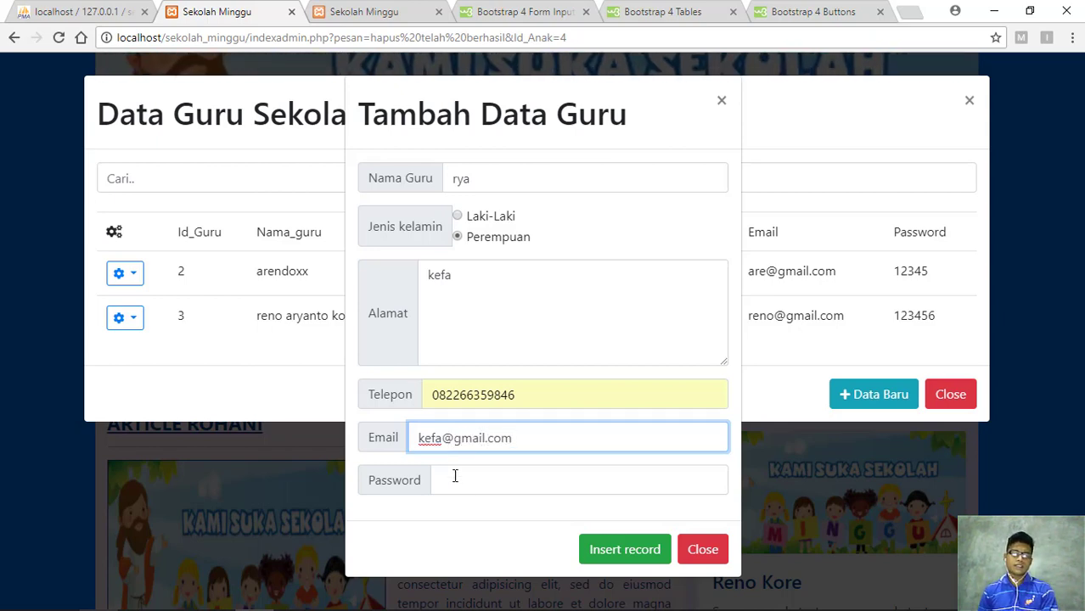
Enter the teacher's account password and save the record with Insert record
left_click(478, 485)
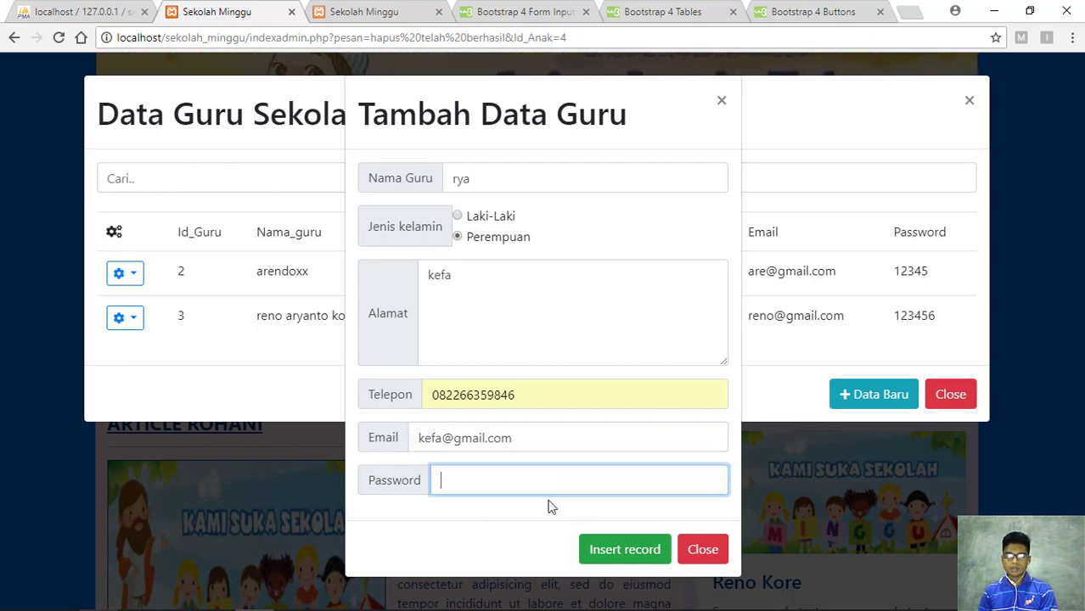
type("1234")
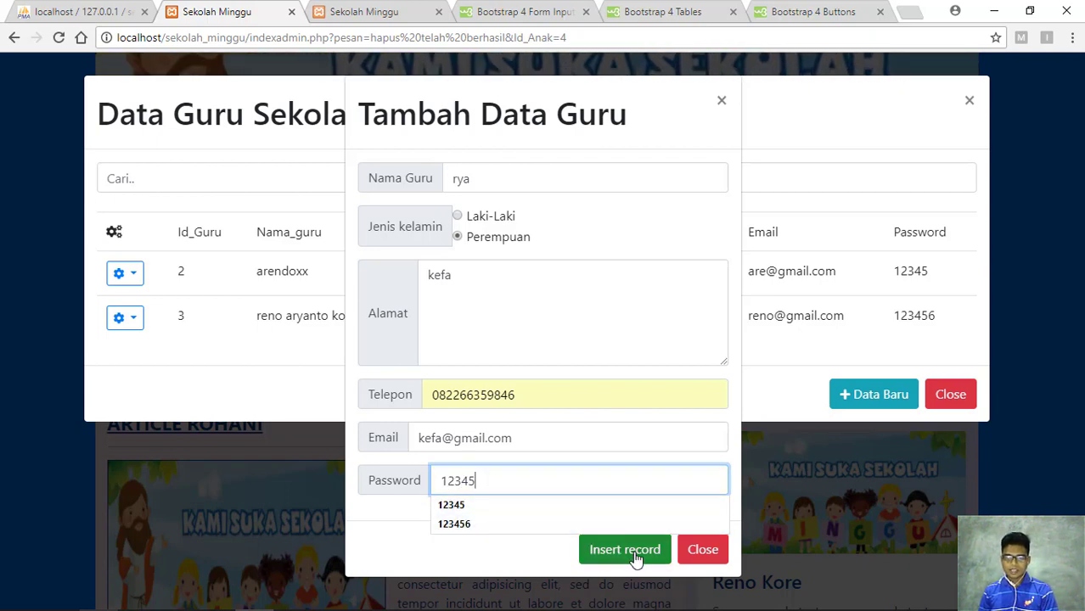
type("5")
key("Escape")
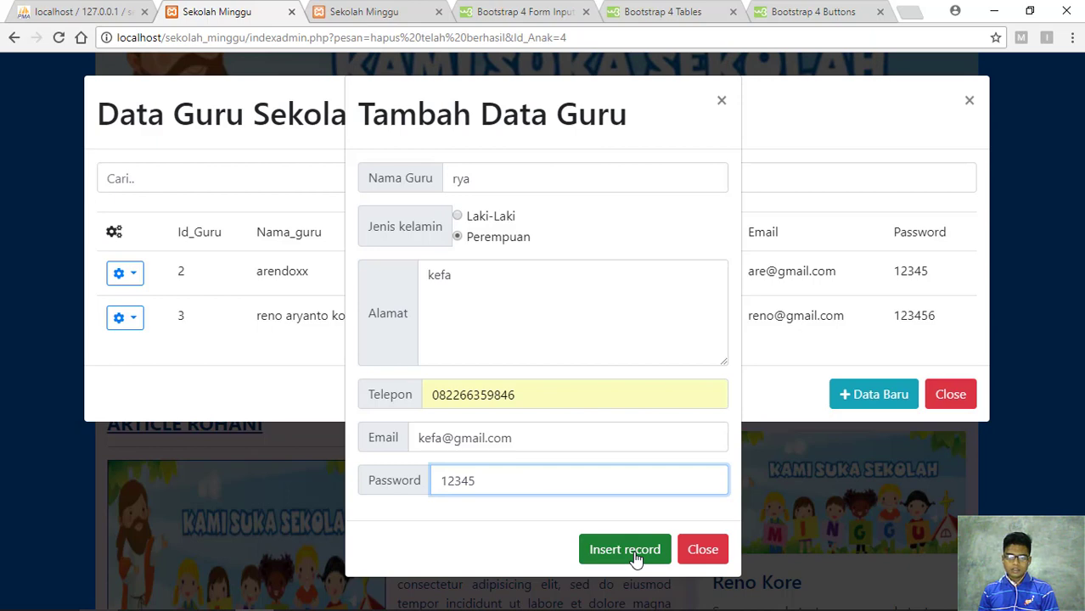
left_click(636, 554)
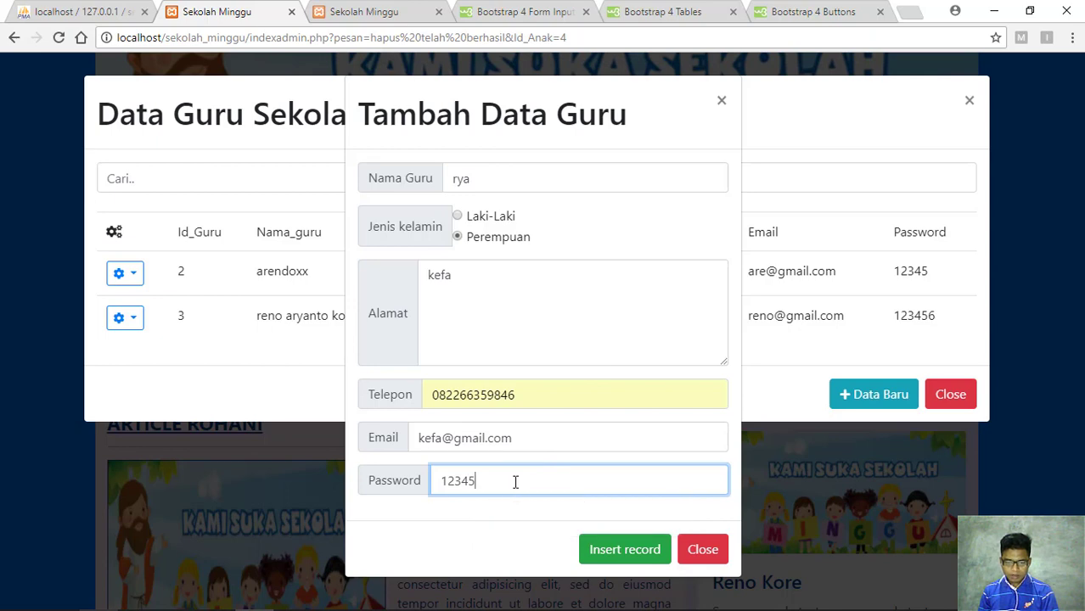
left_click(515, 482)
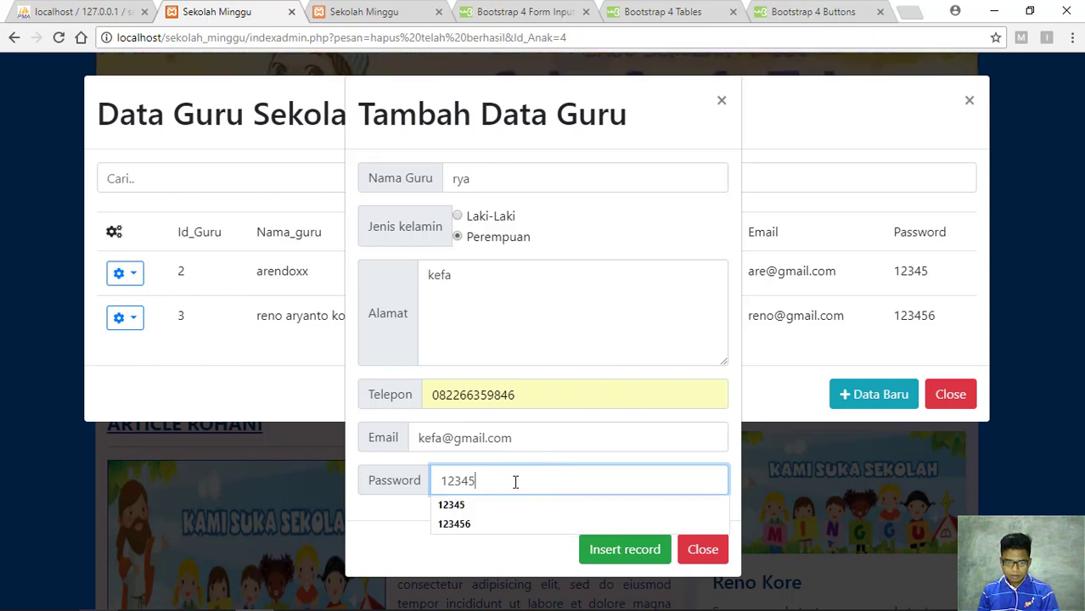
type("6")
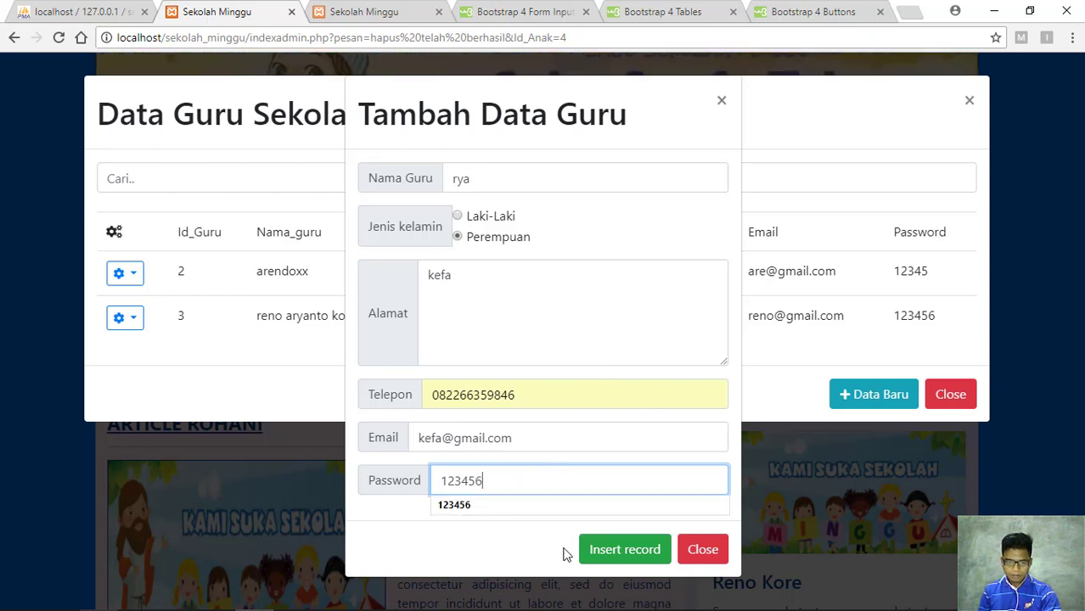
left_click(613, 552)
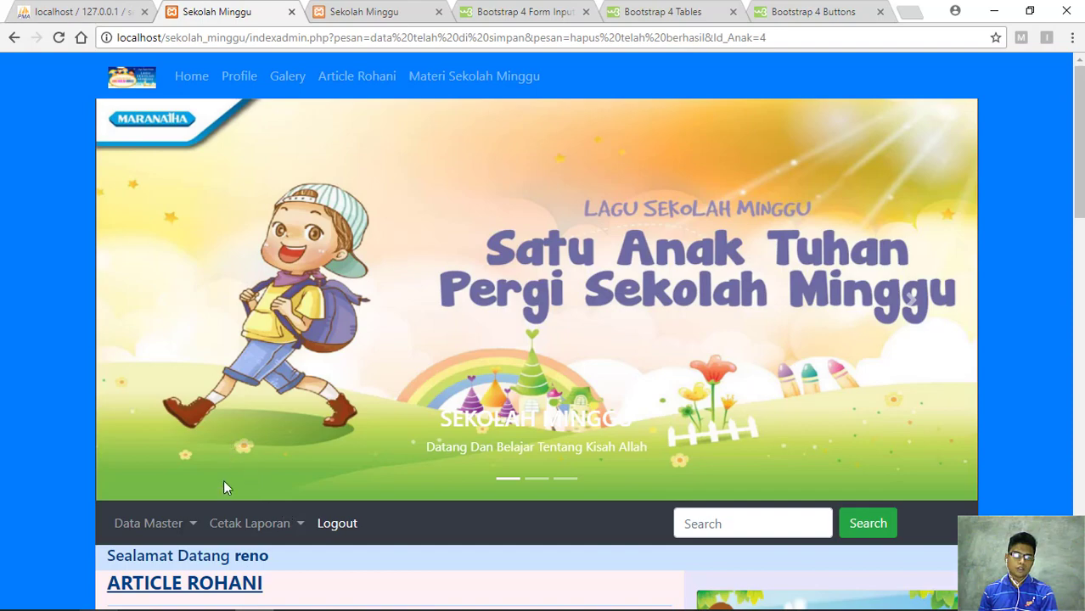
Open the Edit Data Guru form for the Id_Guru 2 teacher from Pengolah Data Guru
scroll(213, 501, "down", 2)
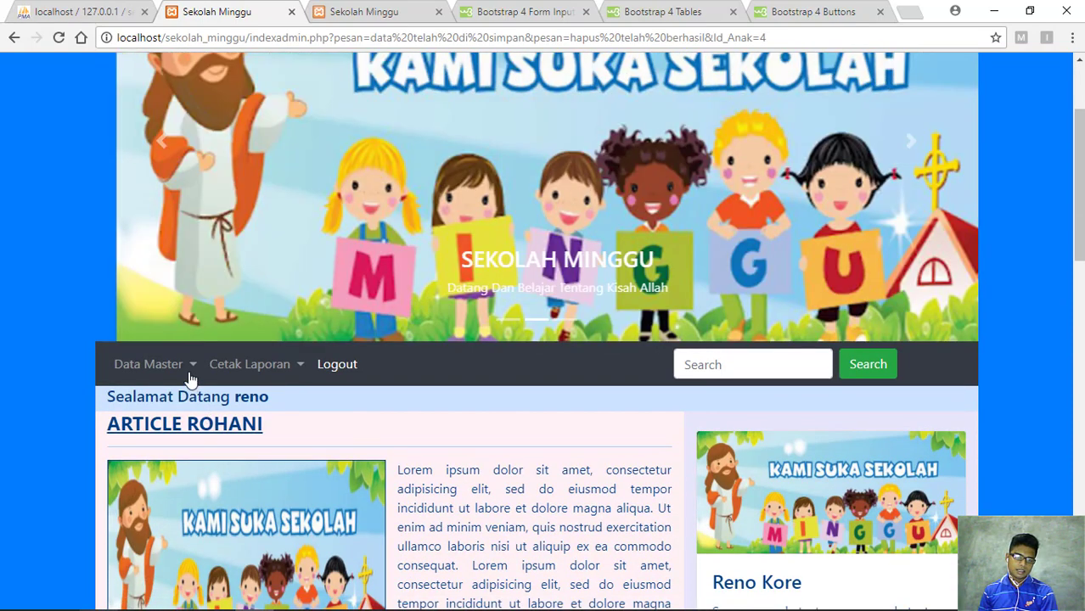
left_click(192, 367)
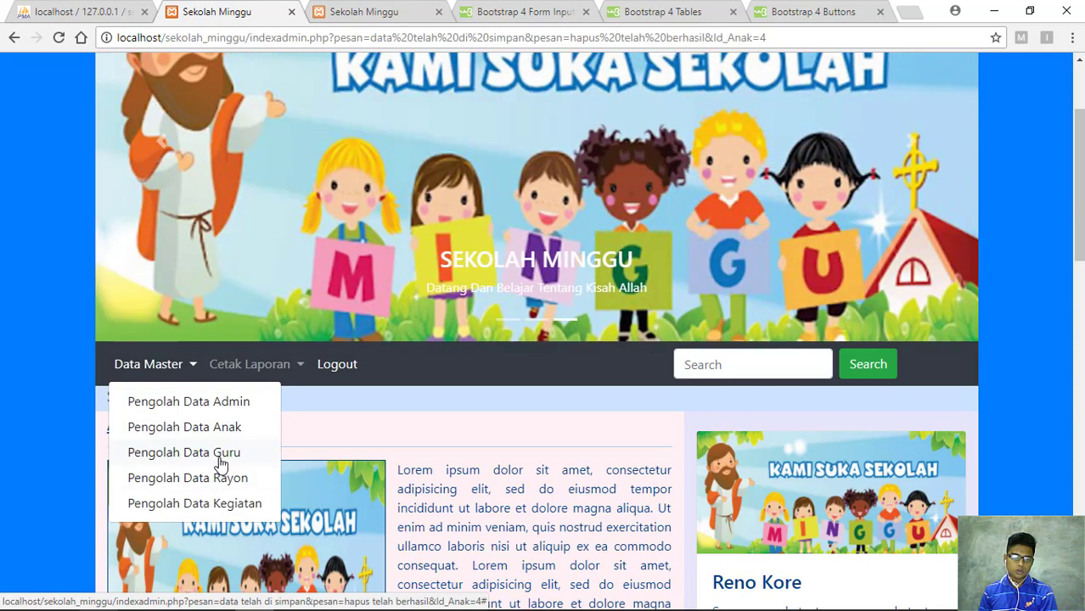
left_click(219, 457)
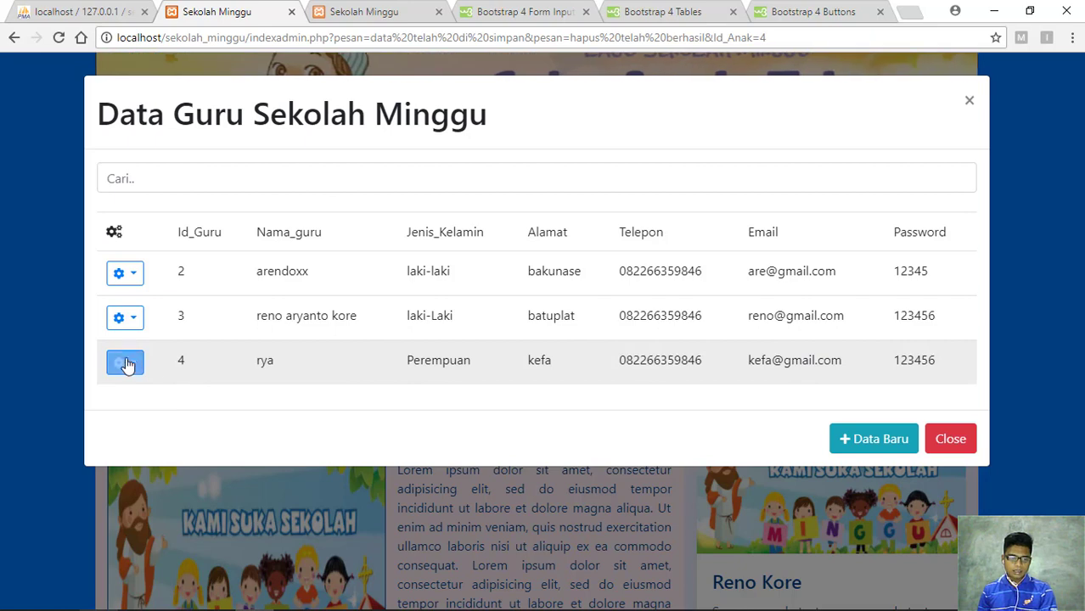
left_click(139, 364)
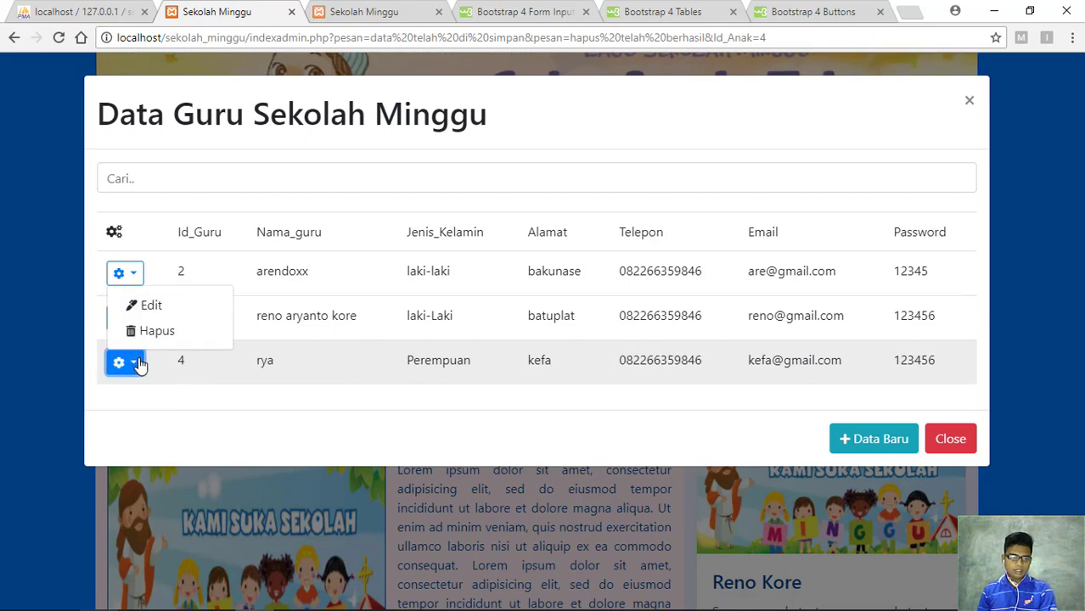
left_click(158, 307)
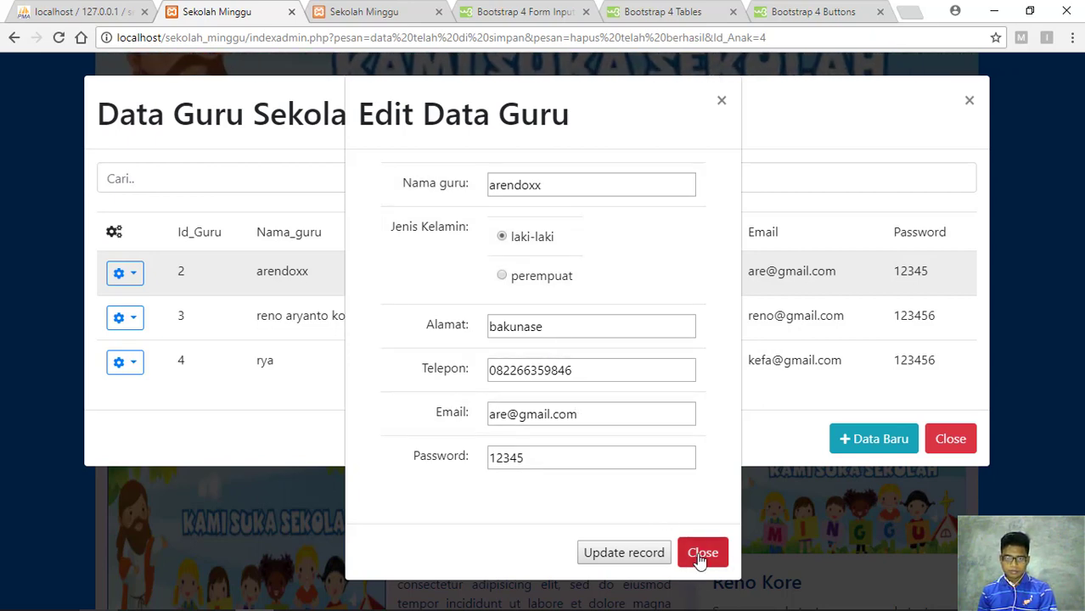
Replace the trailing '123' in teacher 2's name with 'crew' and update the record
left_click(560, 188)
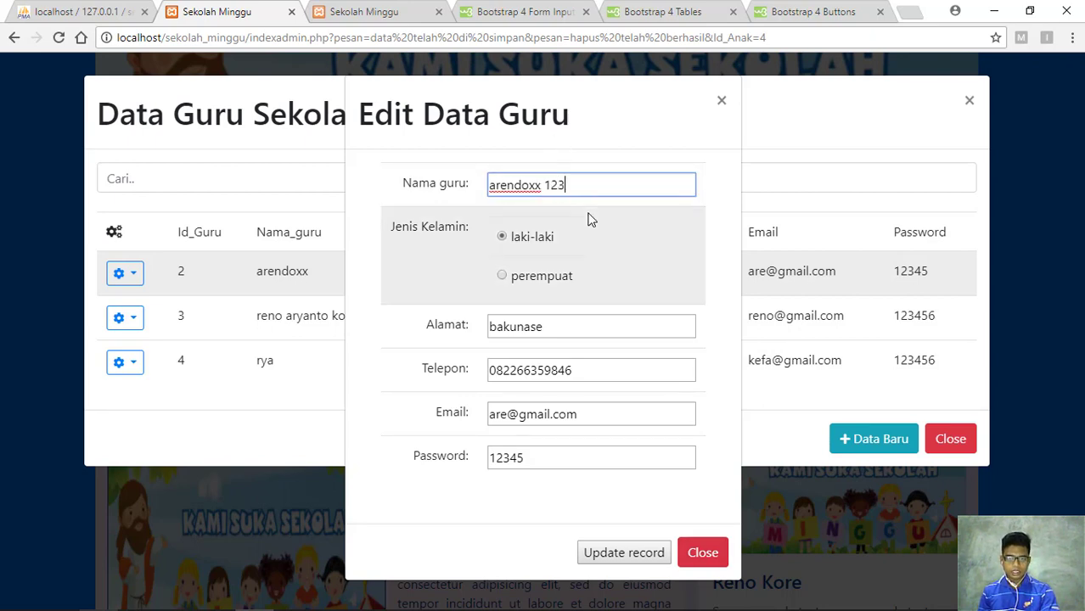
key("BackSpace")
key("BackSpace")
key("BackSpace")
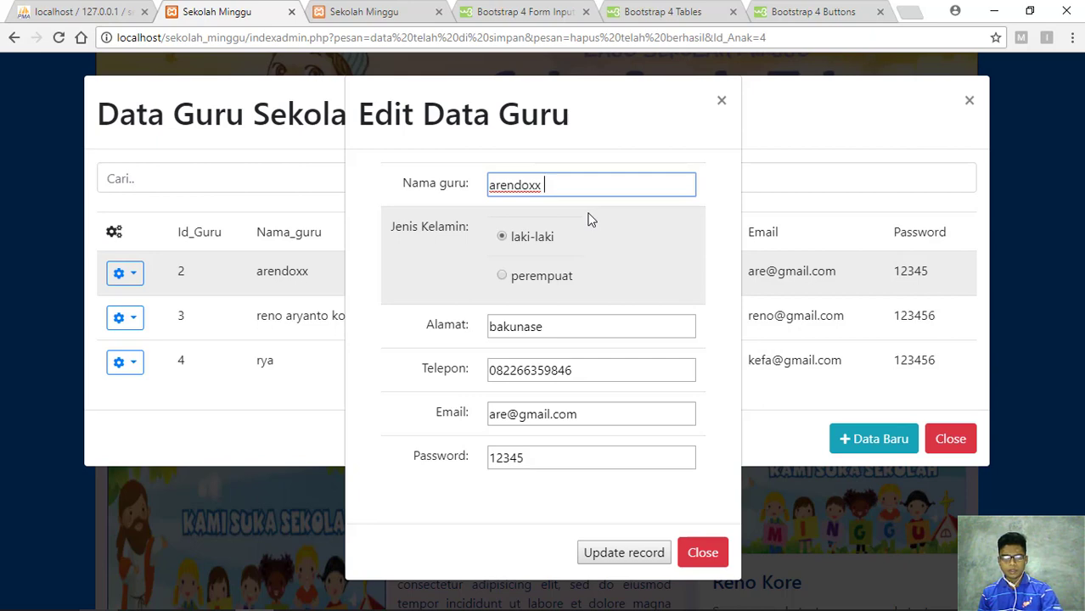
type("crew")
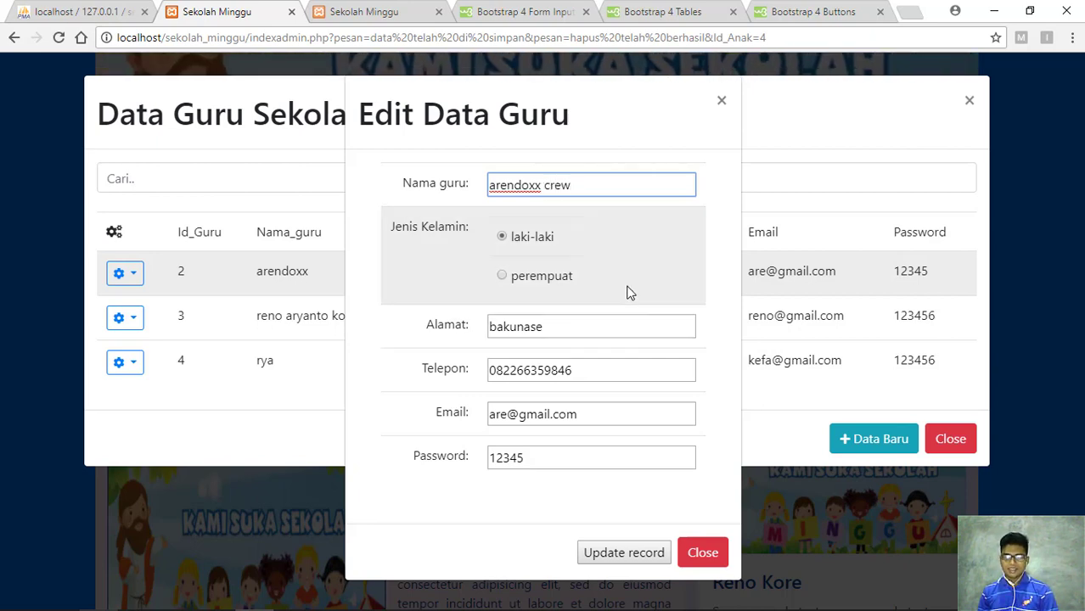
left_click(657, 553)
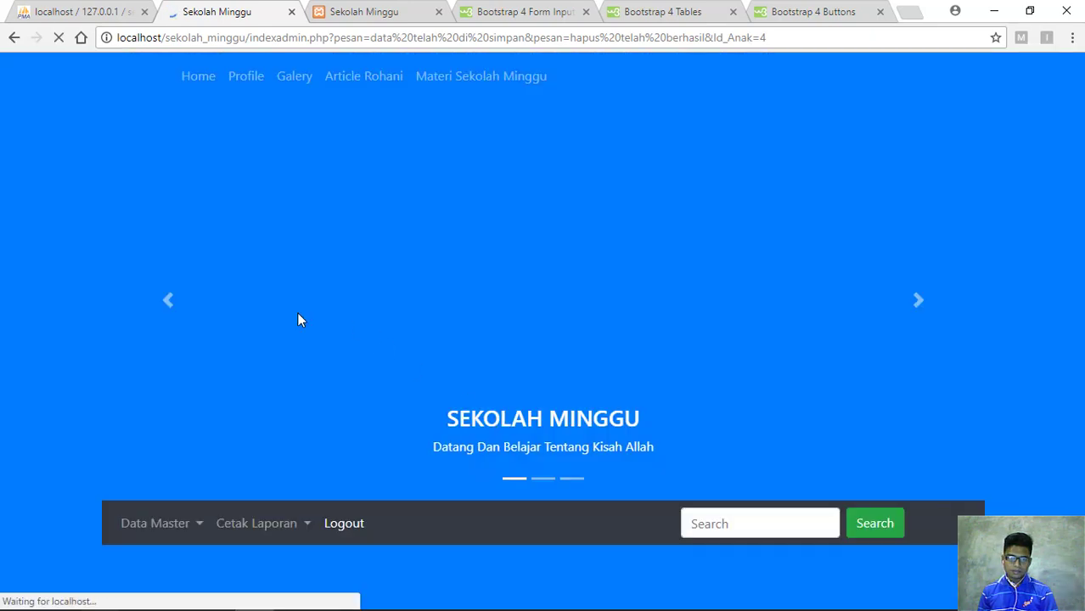
scroll(266, 497, "down", 2)
Delete teacher record 2 with Hapus in the Pengolah Data Guru list
left_click(176, 366)
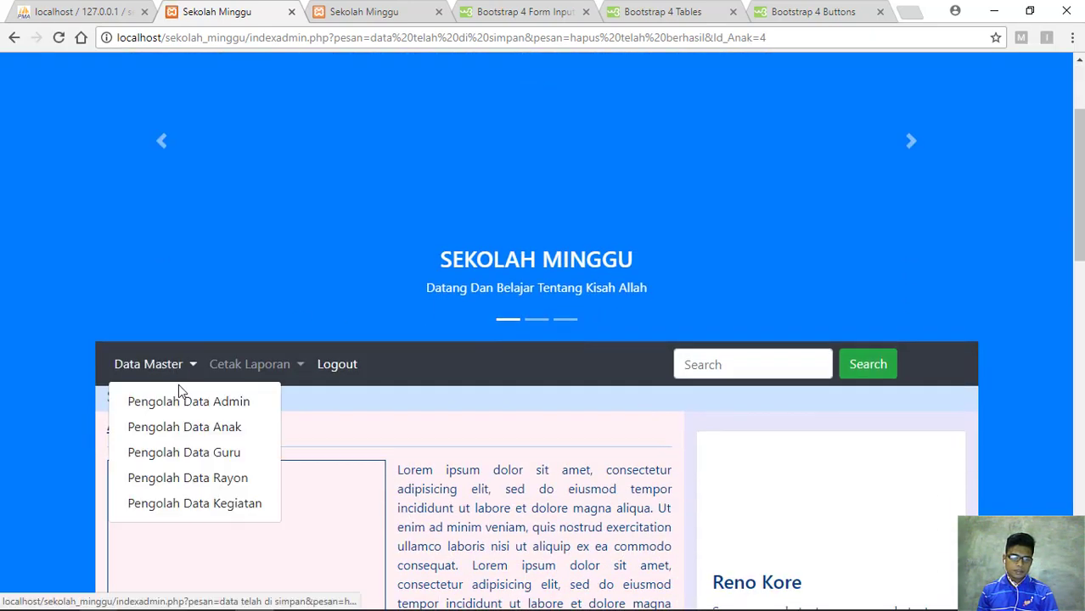
left_click(231, 458)
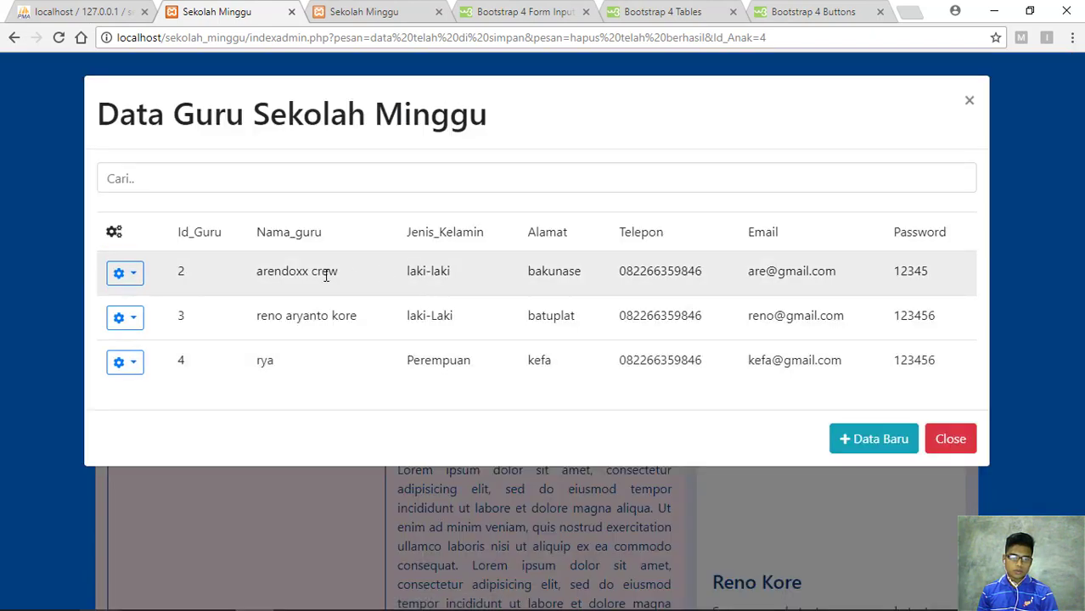
left_click(129, 275)
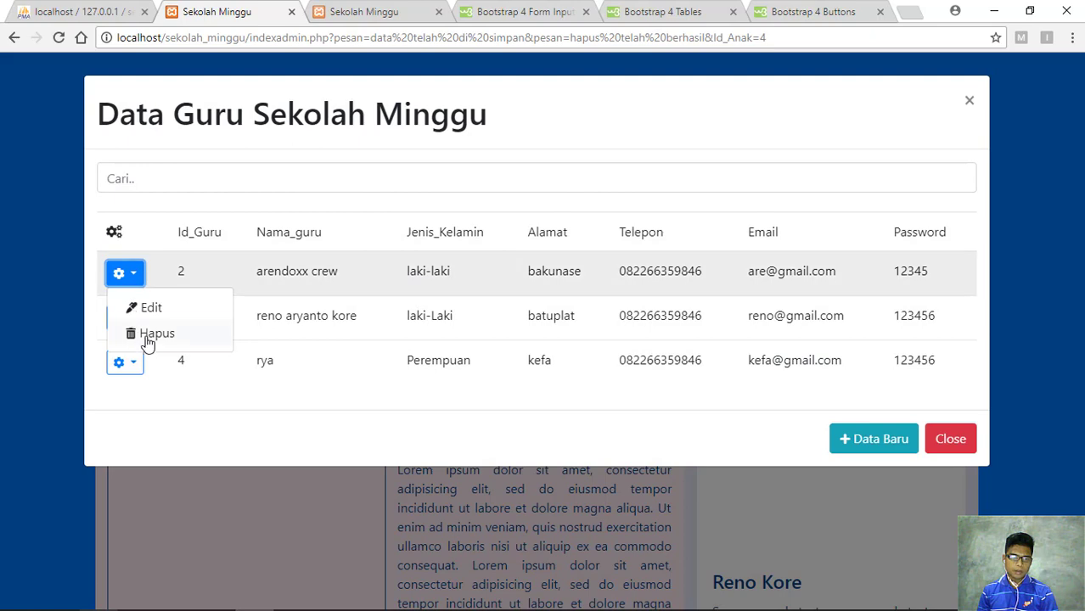
left_click(151, 334)
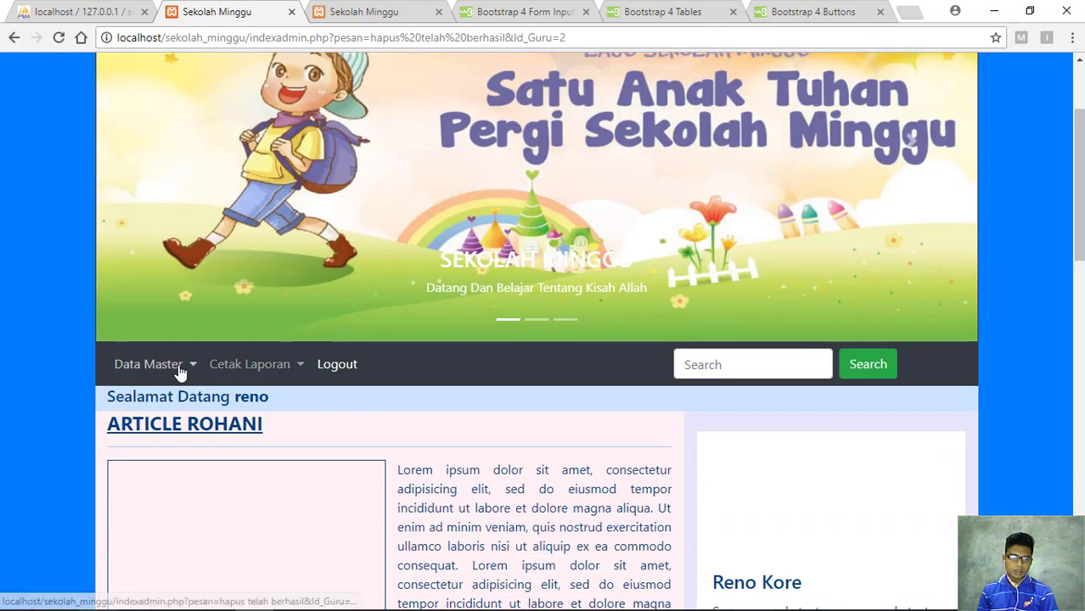
Reopen the teacher list to confirm only two teachers remain, then close it
left_click(179, 372)
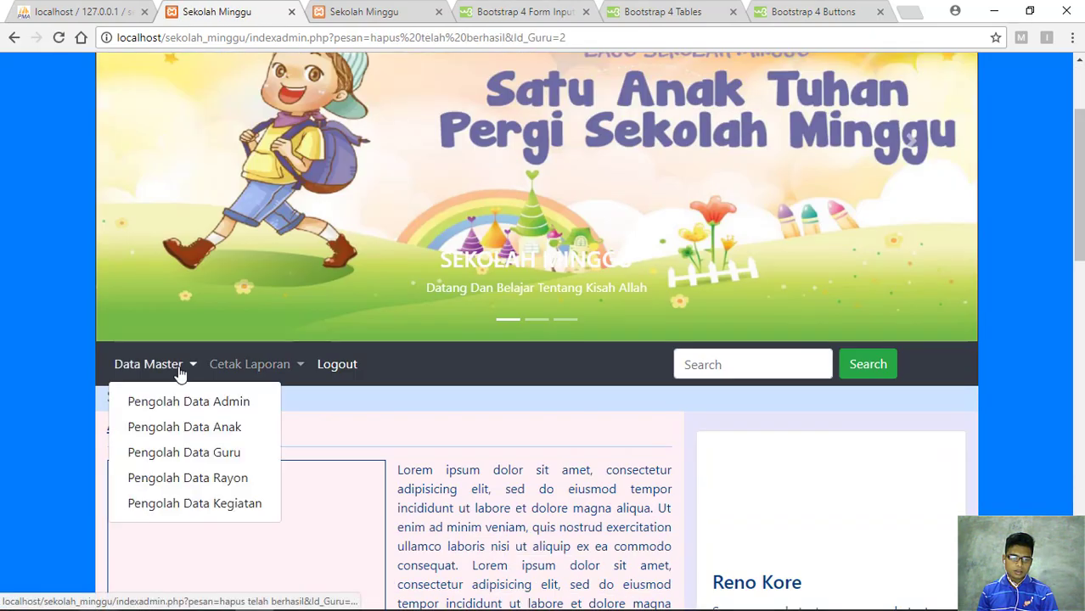
left_click(215, 456)
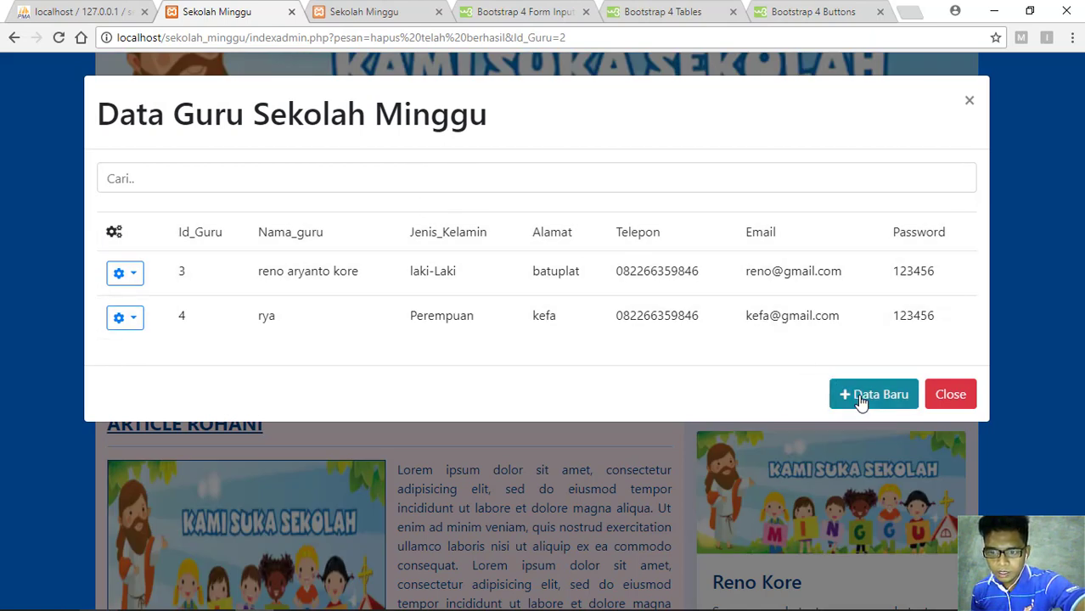
left_click(132, 274)
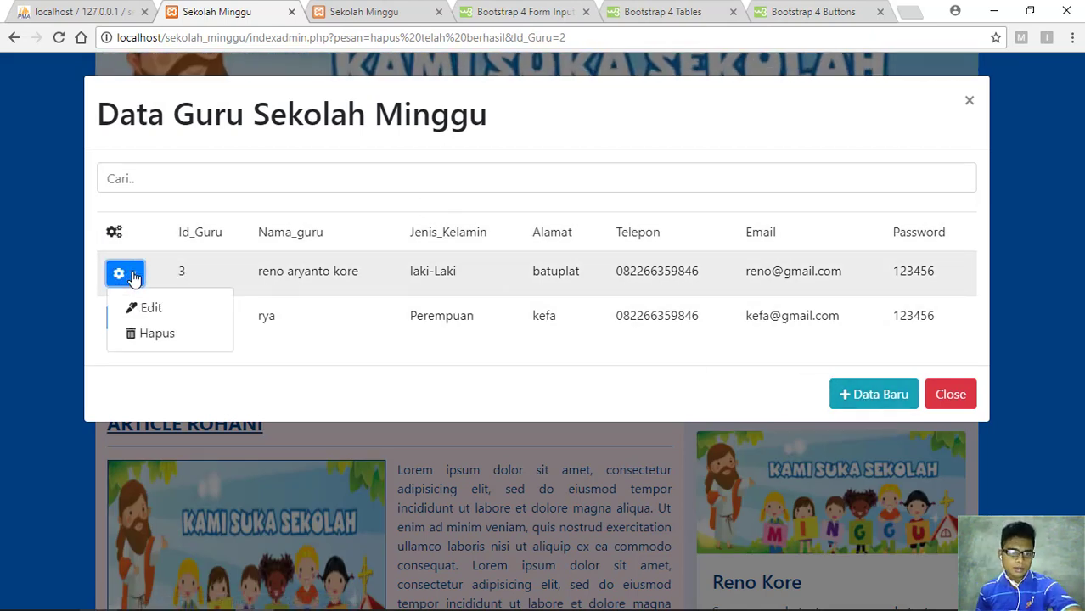
left_click(969, 101)
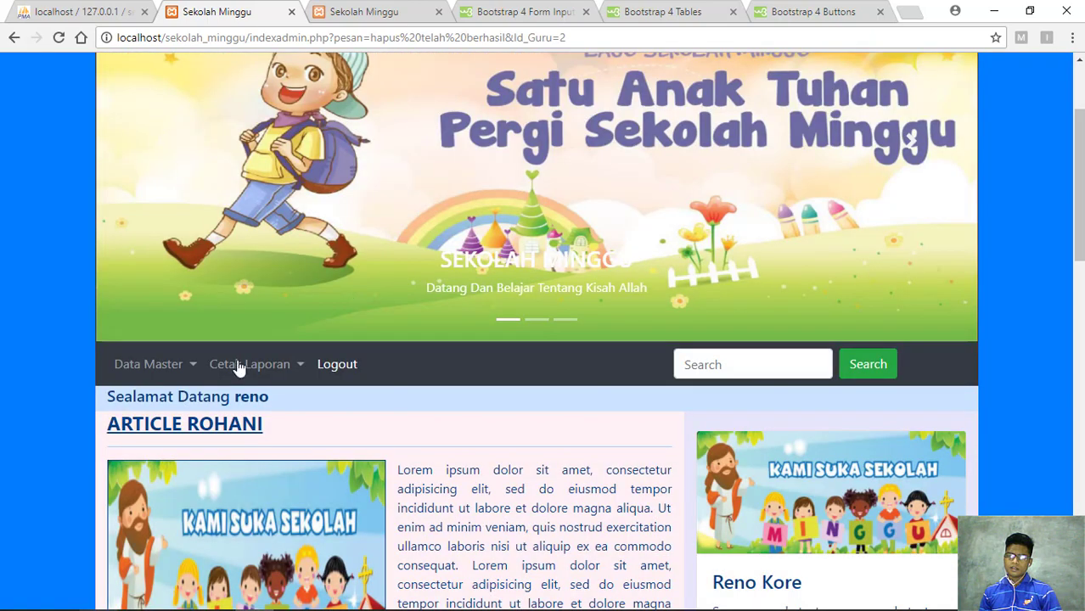
left_click(193, 368)
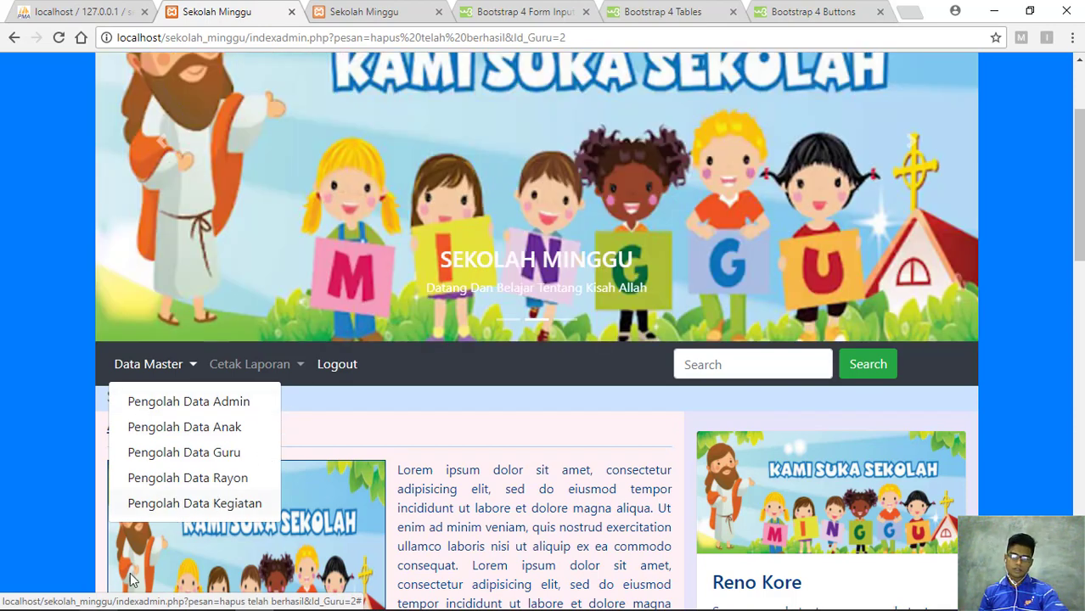
Start a new rayon in Pengolah Data Rayon named 'batu putih' and enter its Ketua
left_click(201, 480)
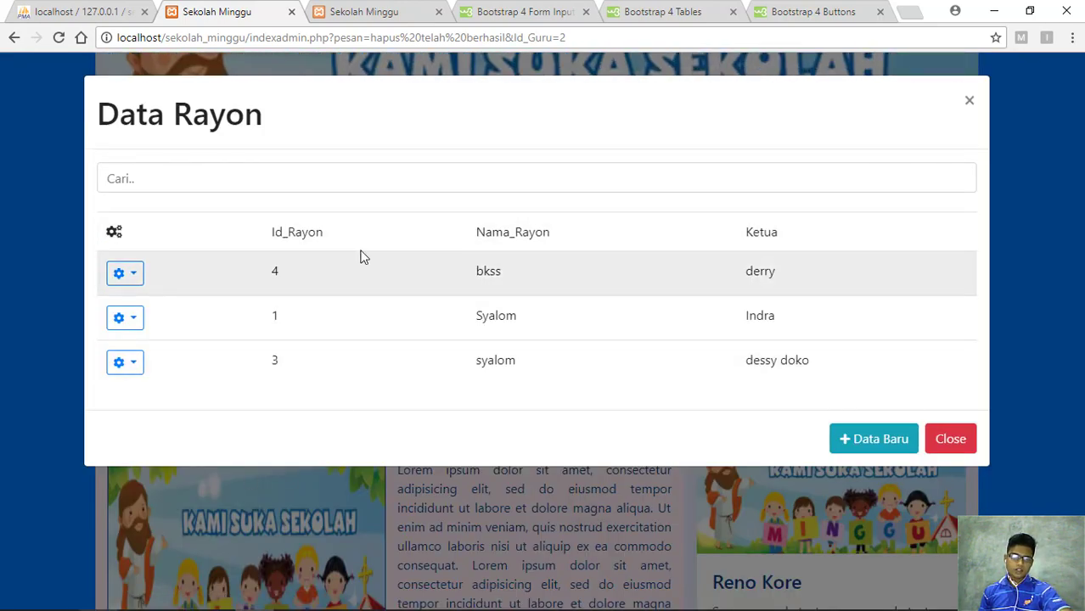
left_click(870, 441)
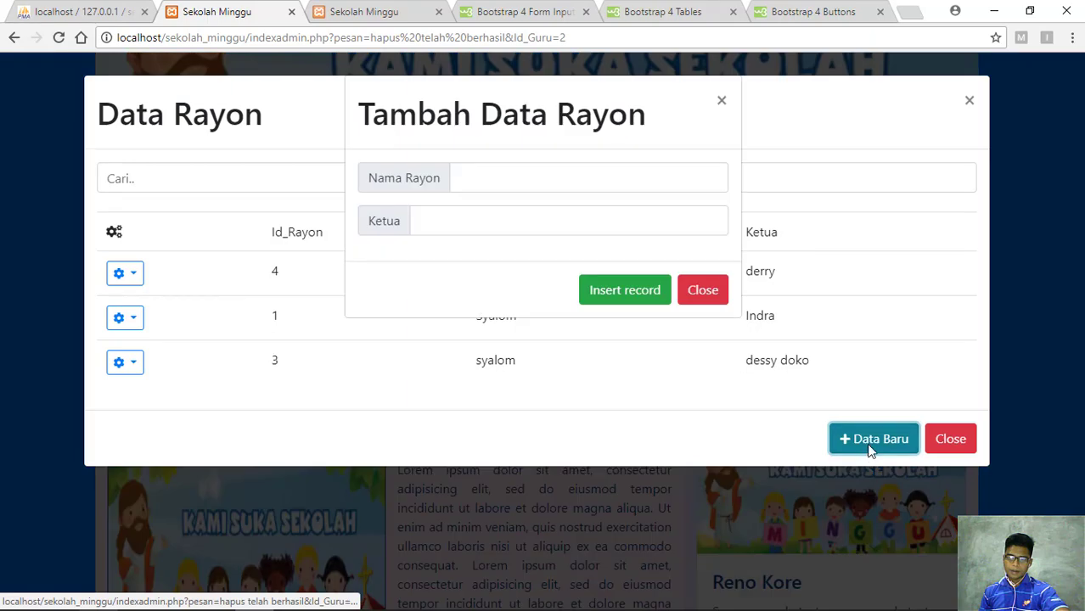
left_click(500, 180)
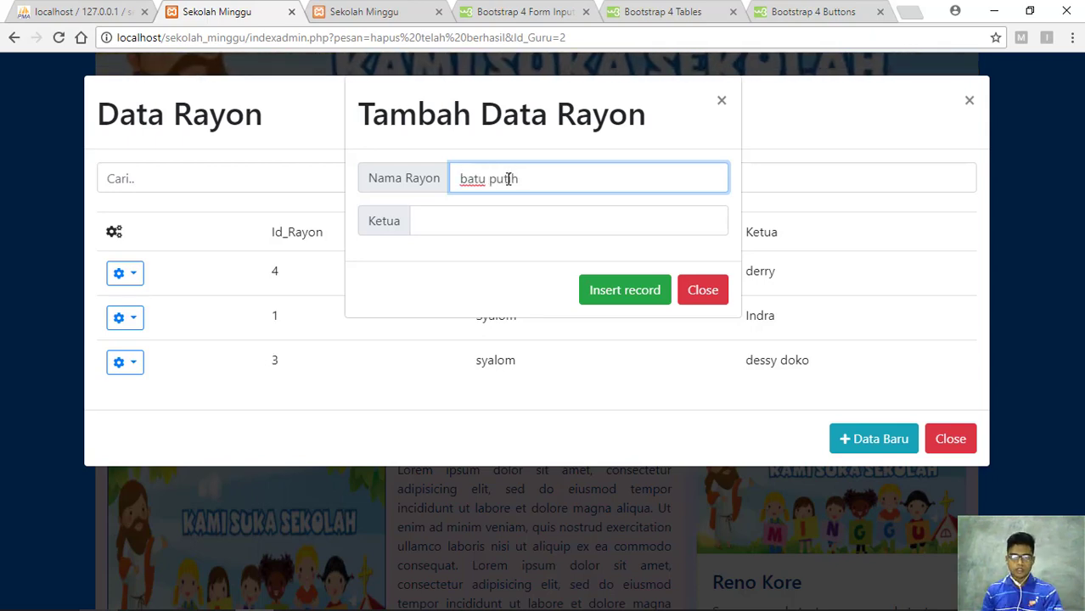
left_click(509, 229)
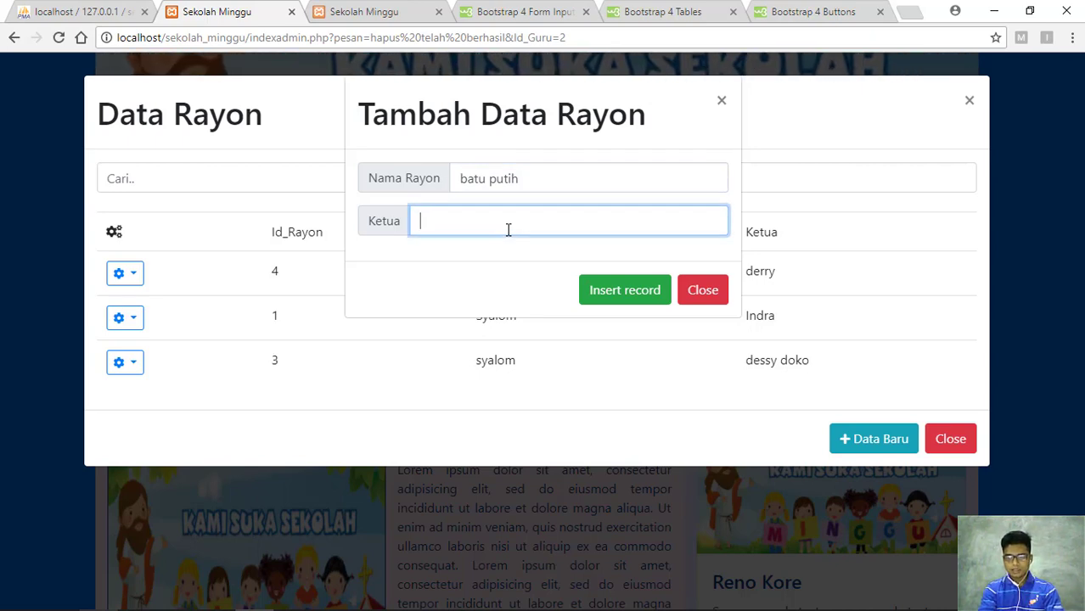
type("indra")
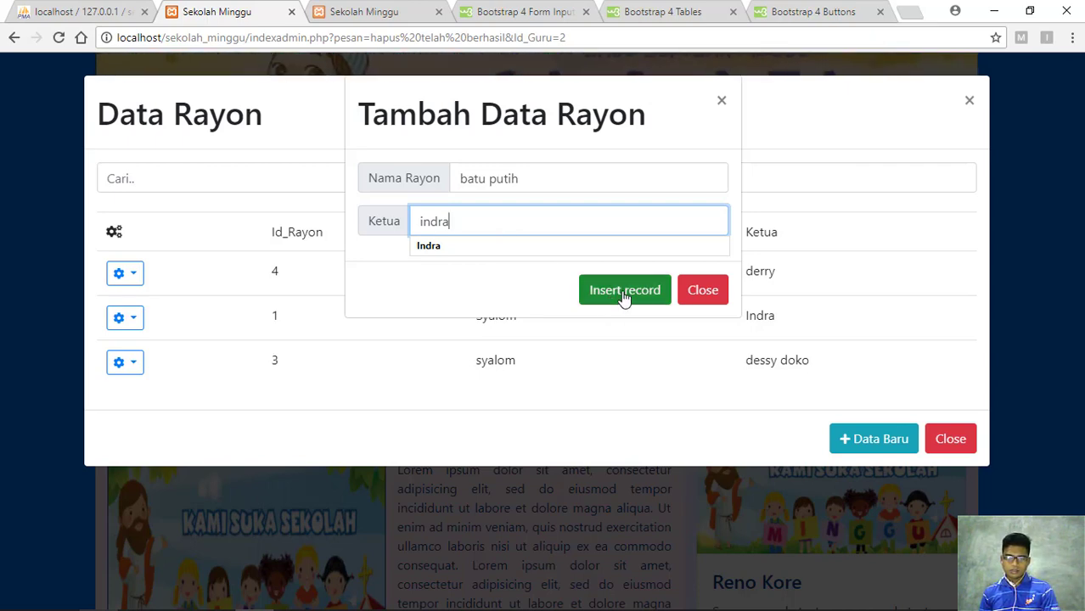
Finish the Ketua name, save the batu putih rayon, and open record 5 for editing
type("a")
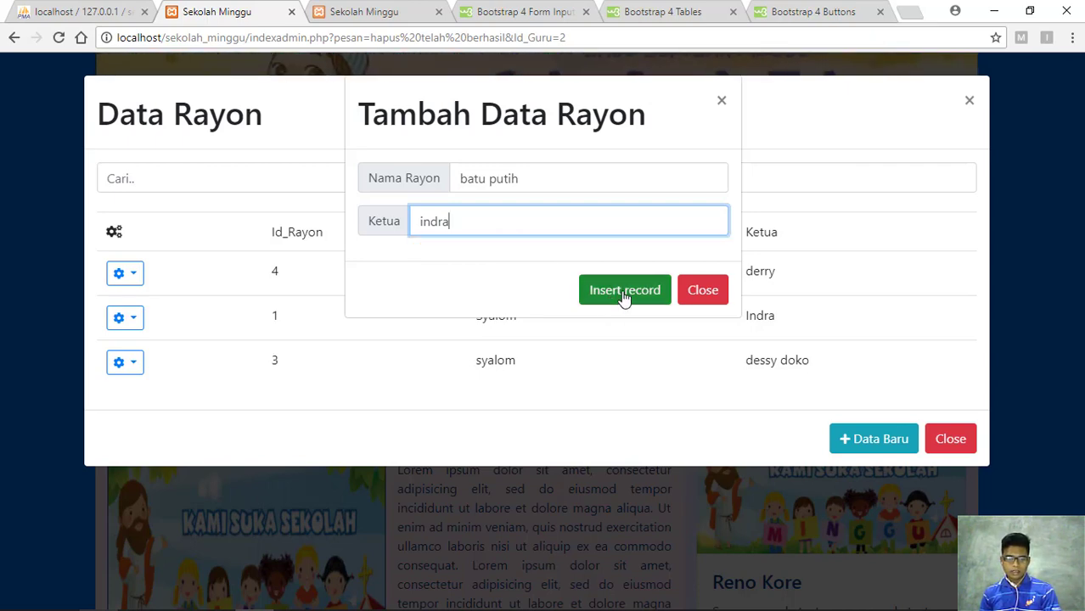
left_click(624, 291)
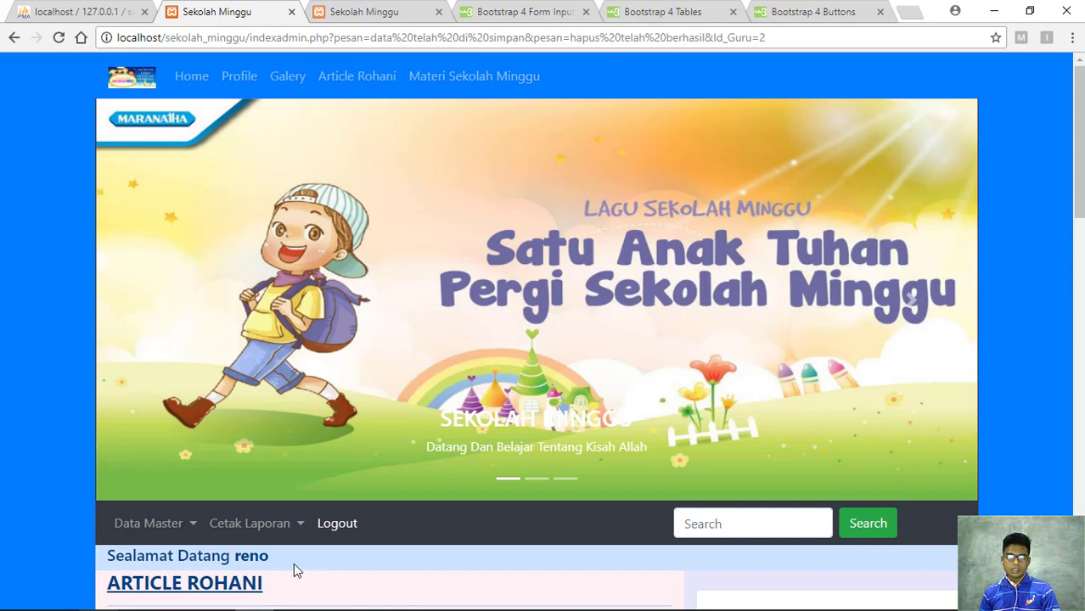
left_click(184, 525)
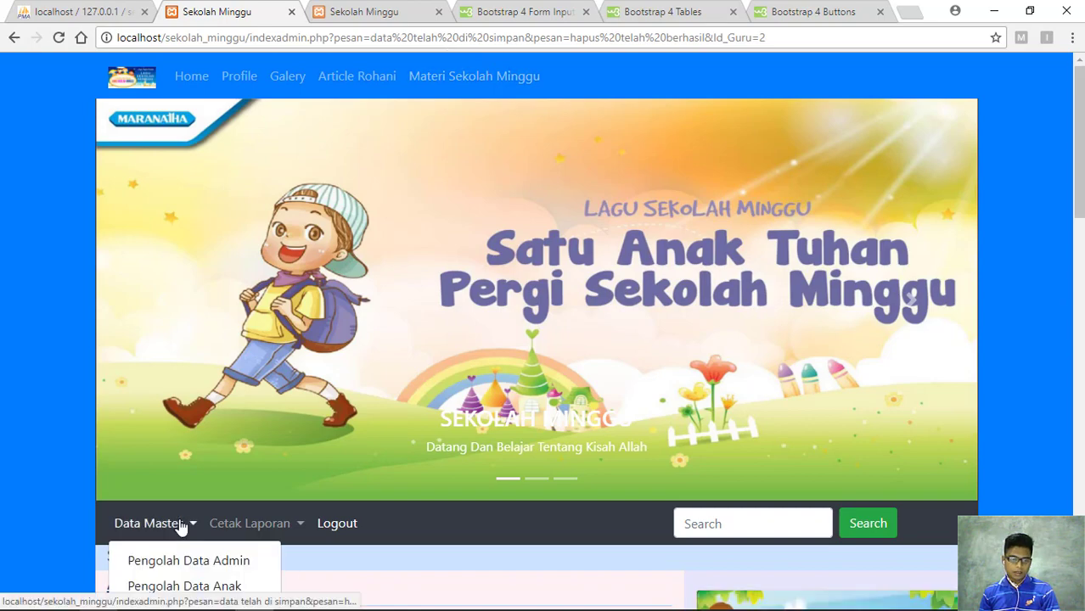
scroll(221, 567, "down", 2)
left_click(225, 480)
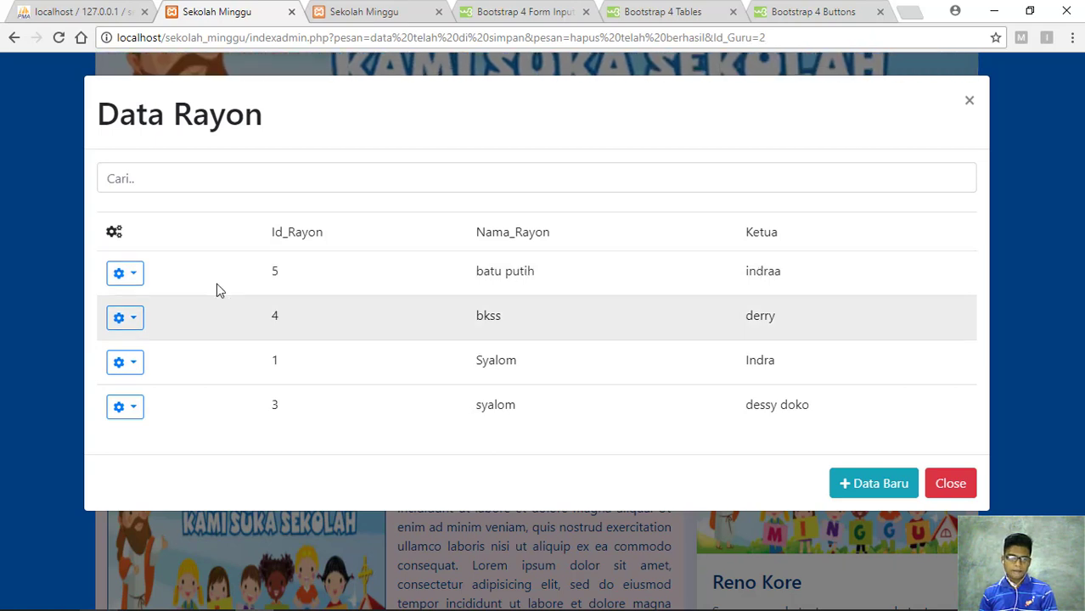
left_click(136, 274)
left_click(159, 314)
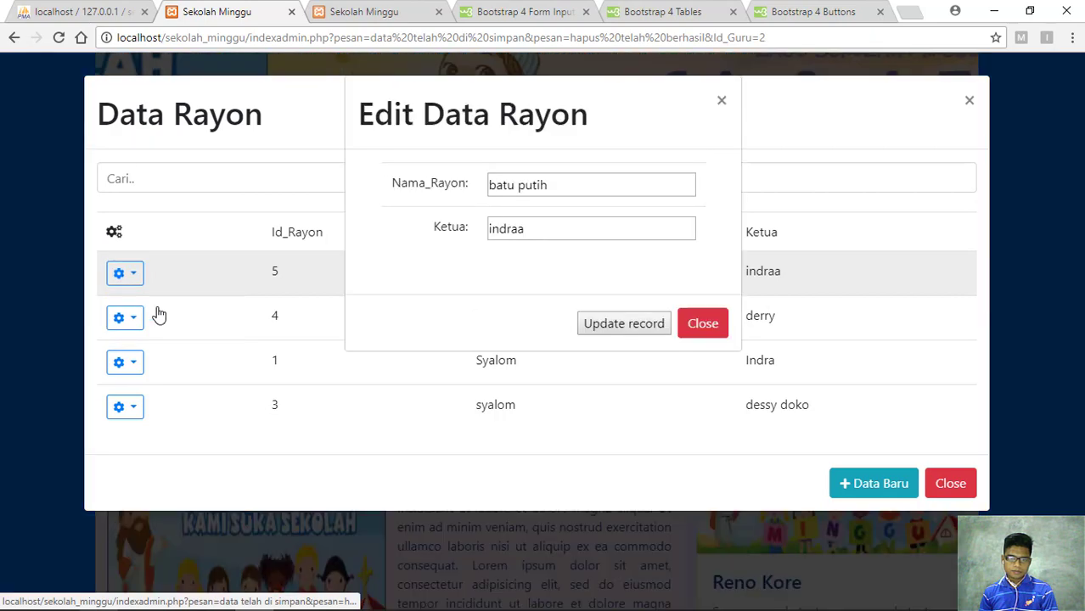
Rename the rayon to 'batu putih dua' and update the record
left_click(551, 230)
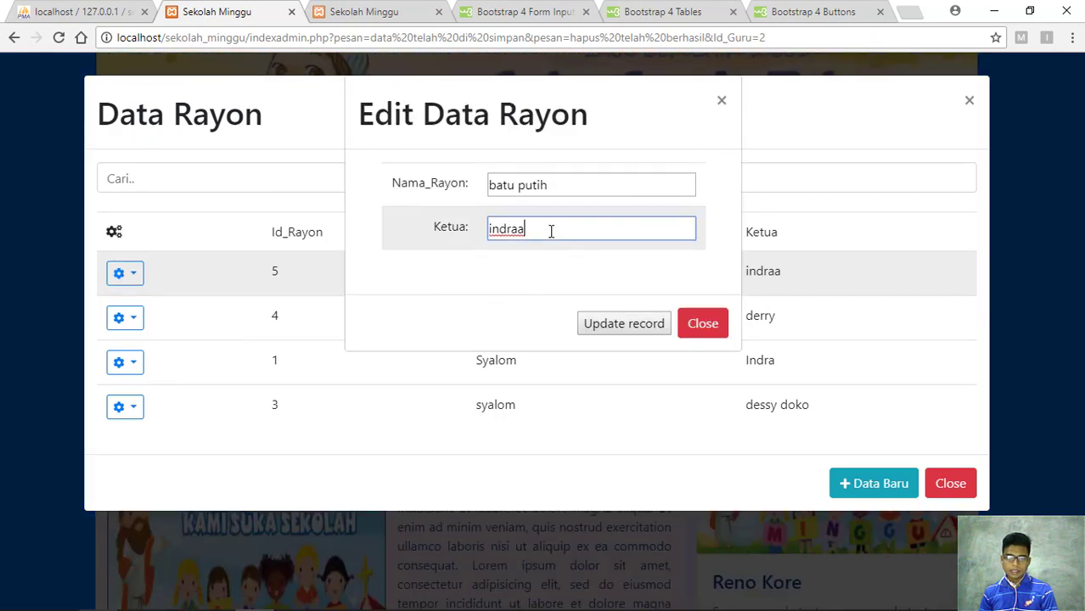
left_click(554, 180)
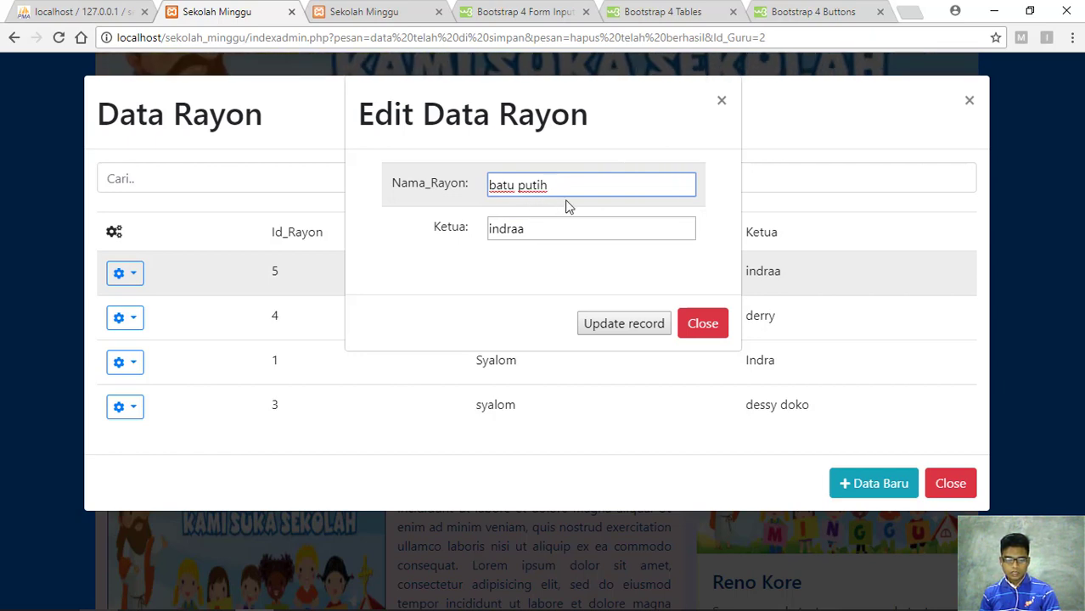
type("dua")
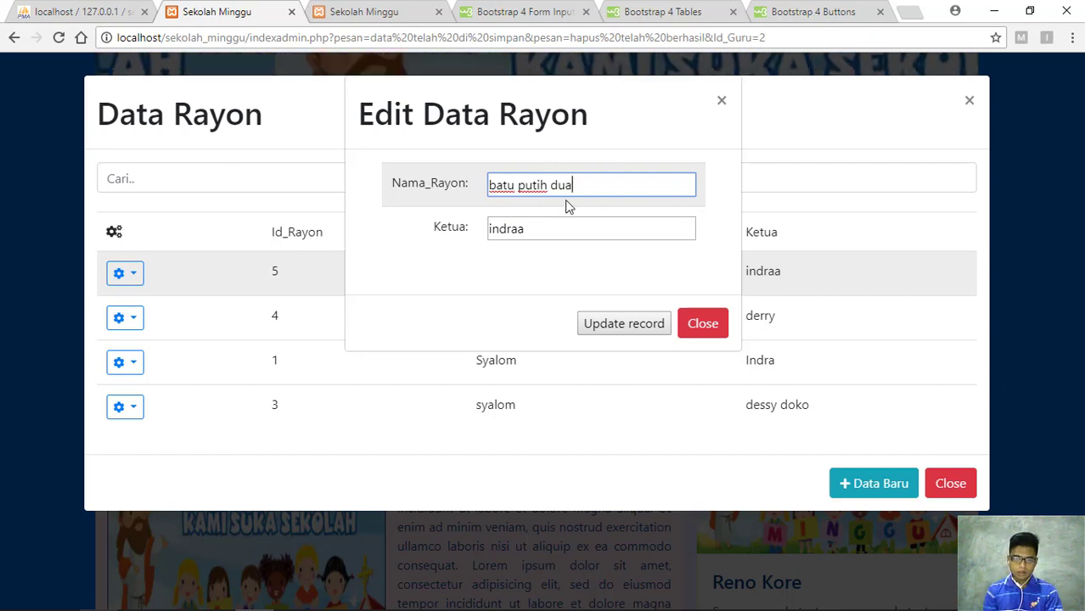
left_click(619, 333)
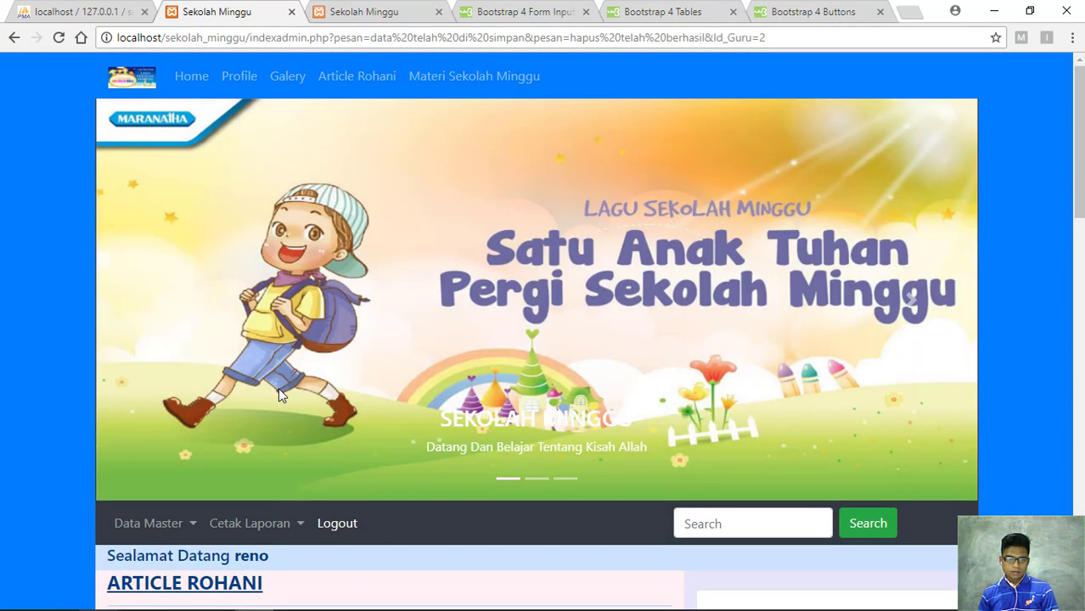
scroll(272, 394, "down", 2)
Delete rayon record 5 'batu putih dua' from the Data Rayon list
left_click(192, 365)
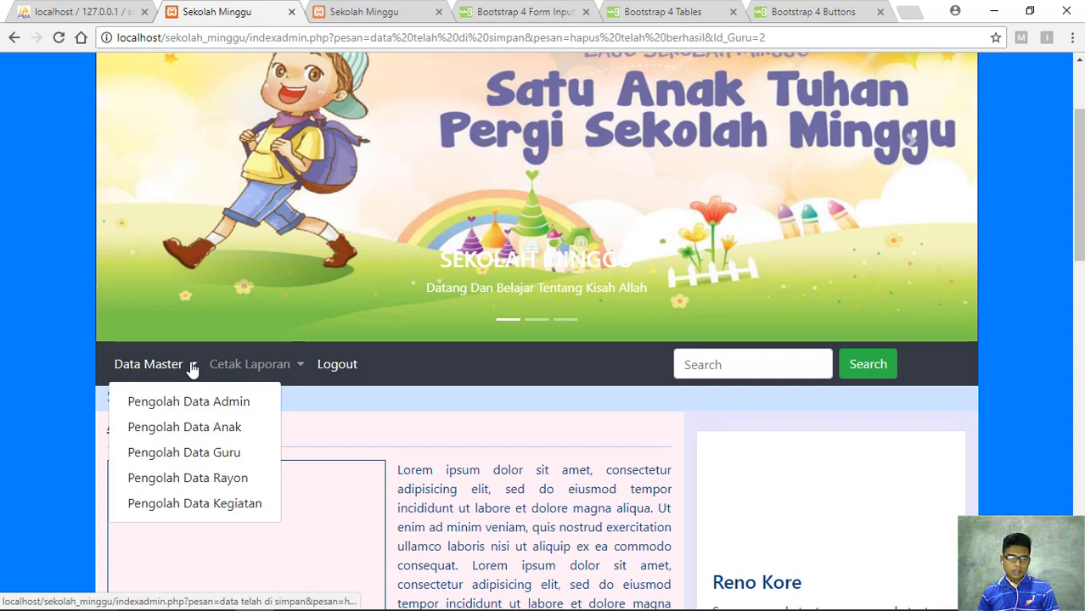
left_click(213, 480)
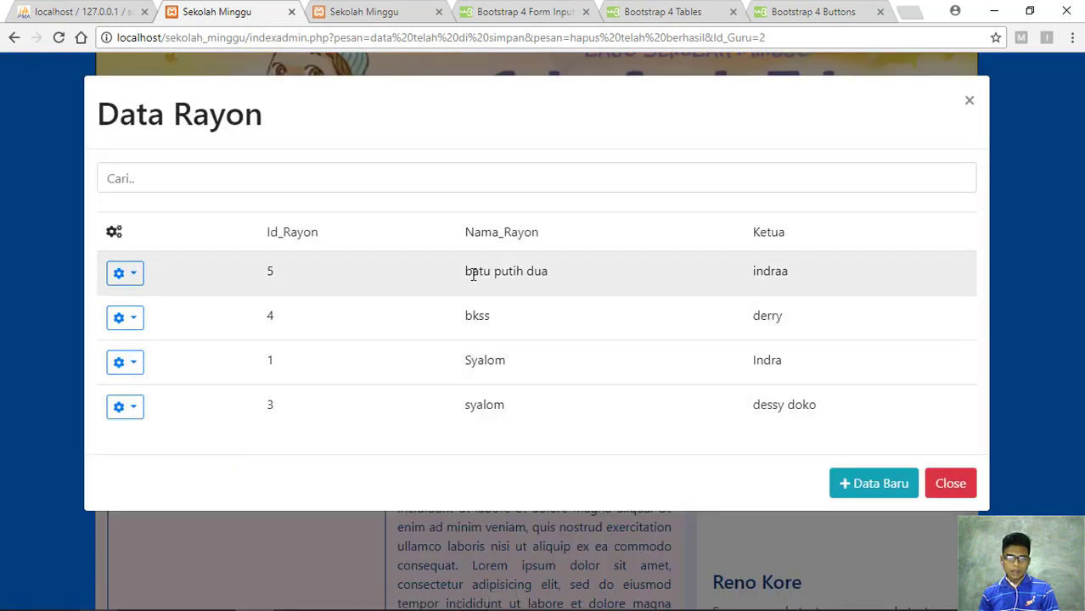
left_click(134, 276)
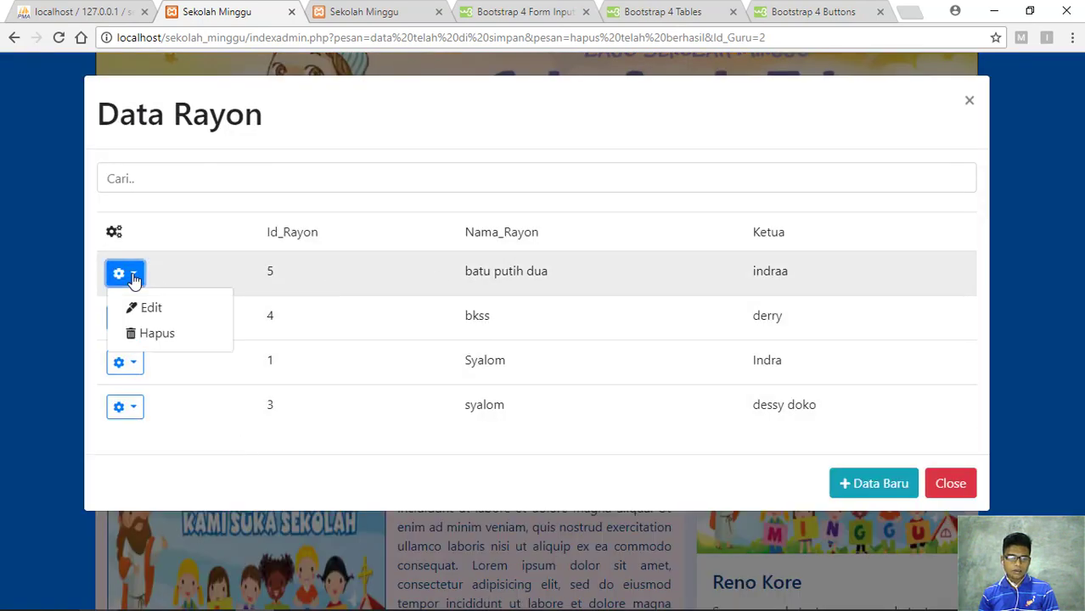
left_click(151, 338)
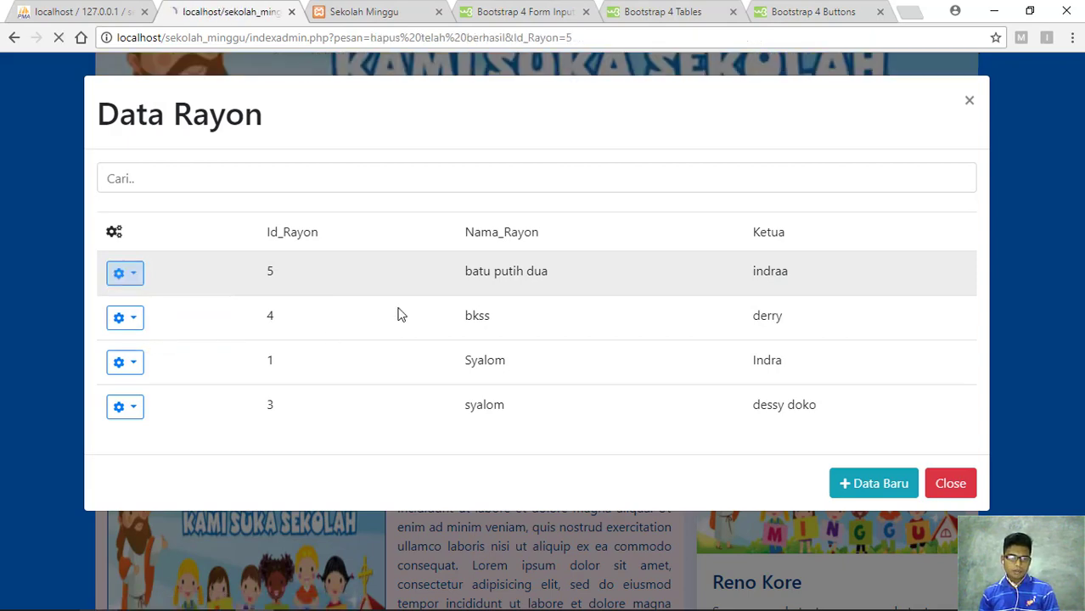
scroll(400, 315, "down", 3)
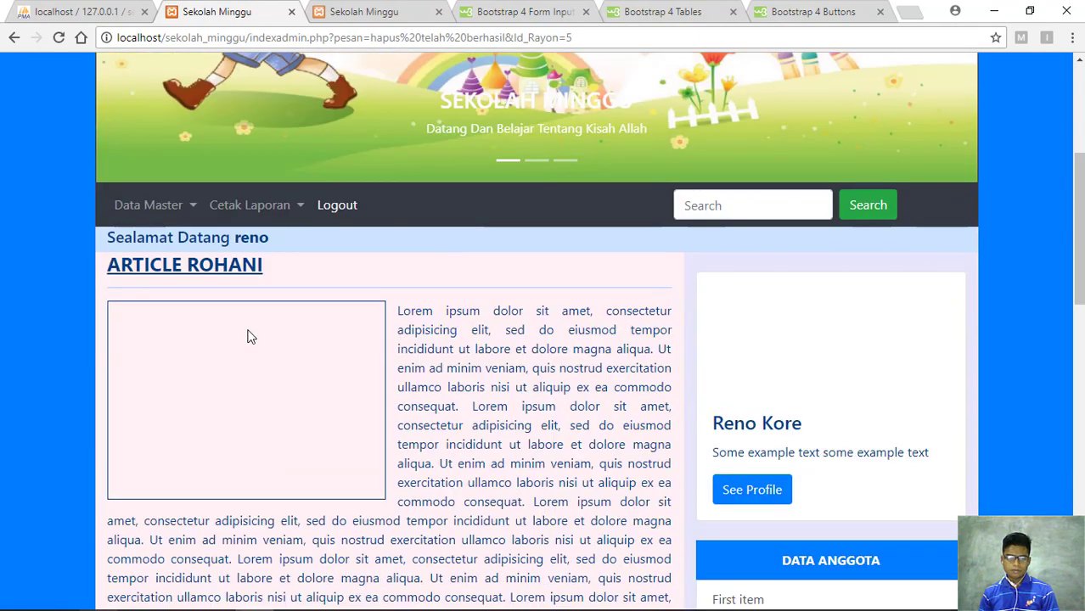
Reopen Data Rayon to confirm bkss, Syalom and syalom remain, then close it
left_click(183, 208)
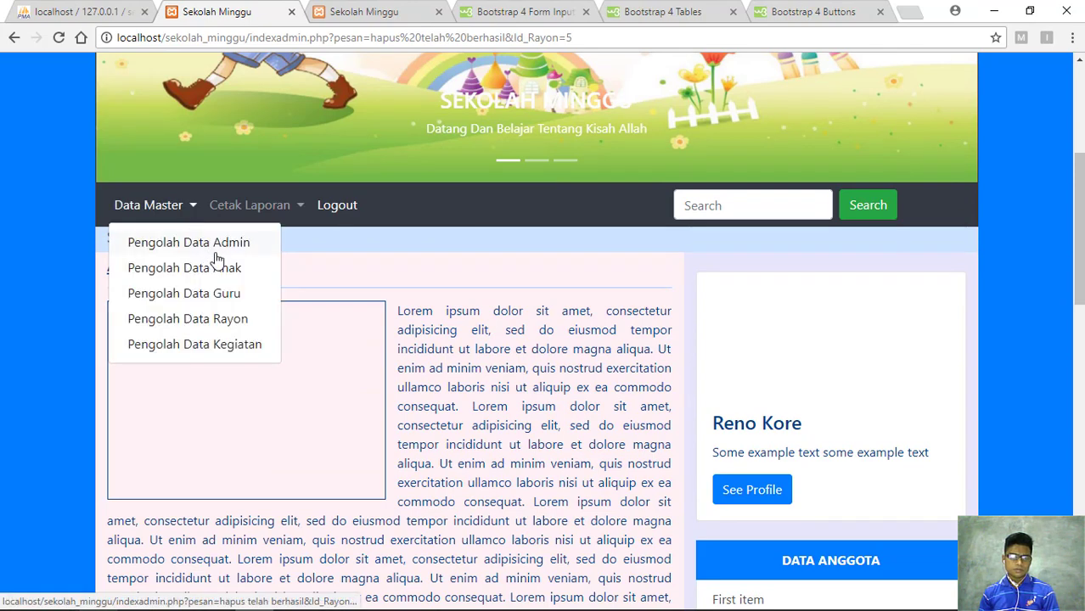
left_click(226, 325)
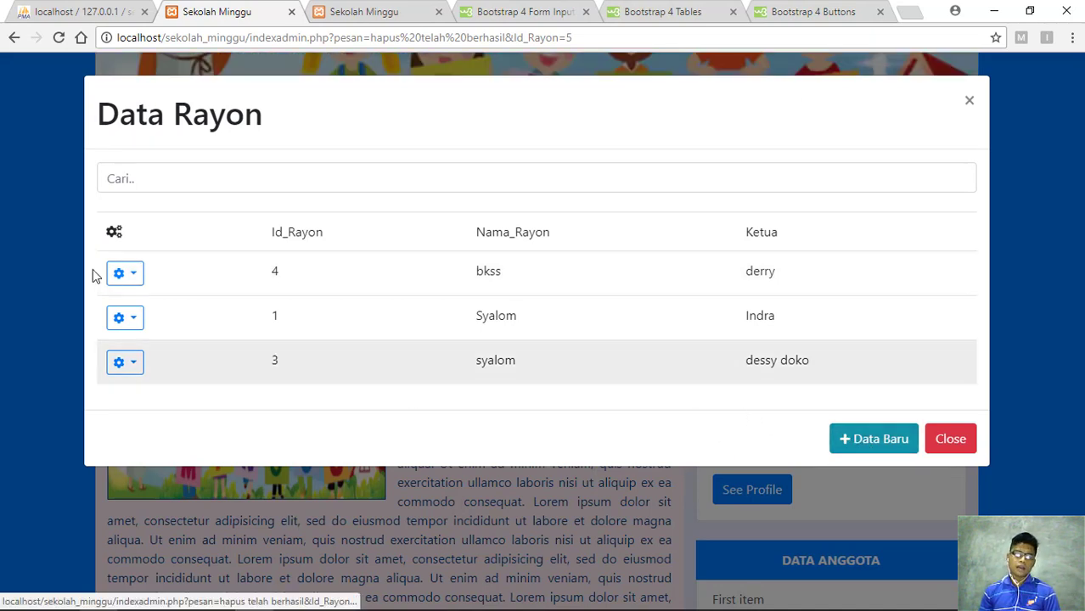
left_click(133, 278)
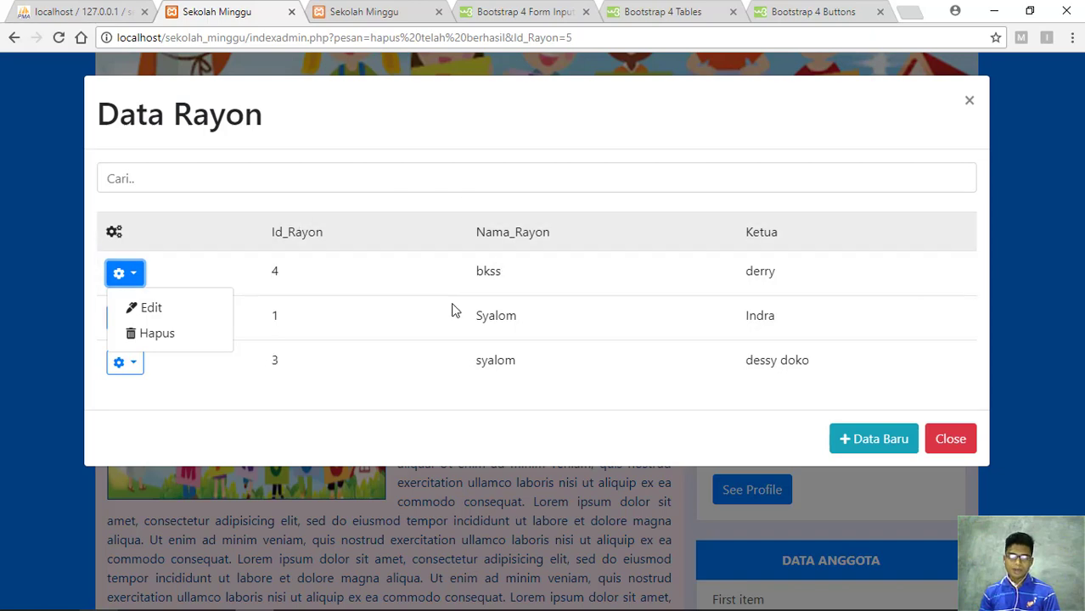
left_click(823, 345)
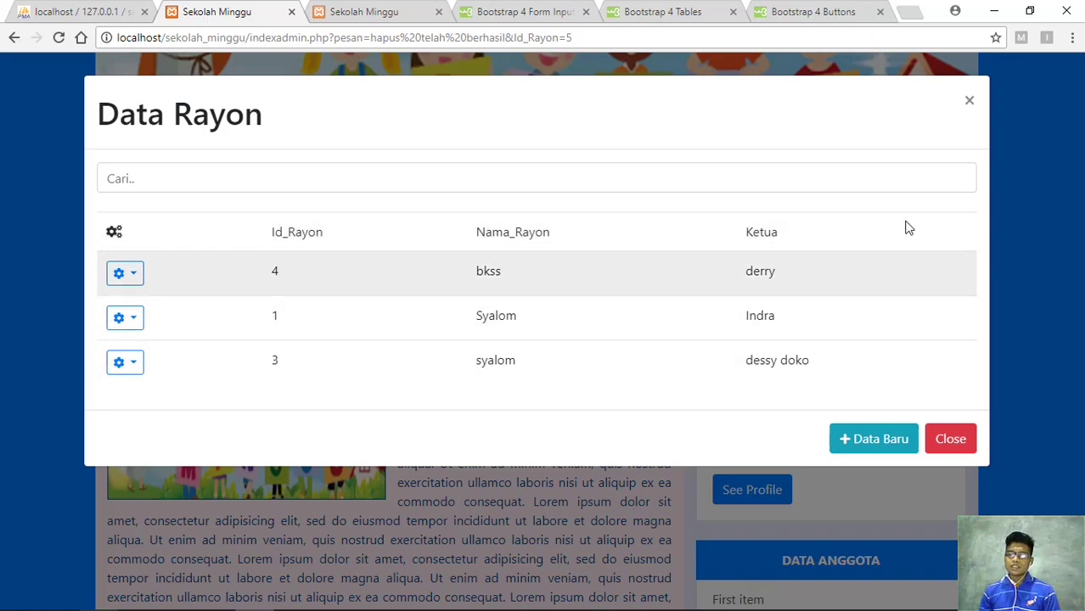
left_click(970, 101)
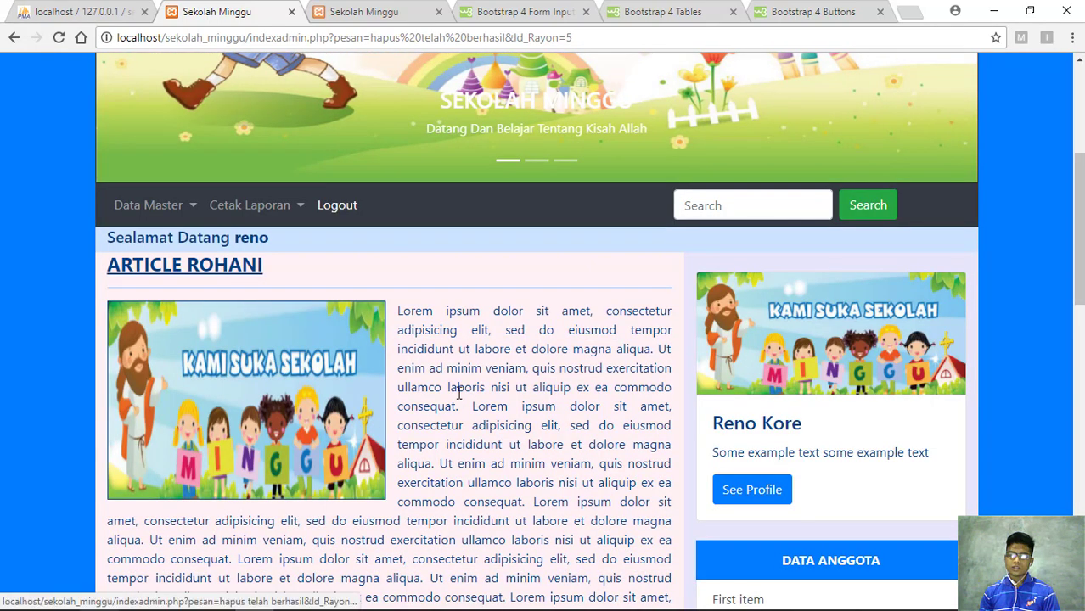
Open Pengolah Data Kegiatan's two-activity list and bring up the Tambah Data Kegiatan form
left_click(149, 205)
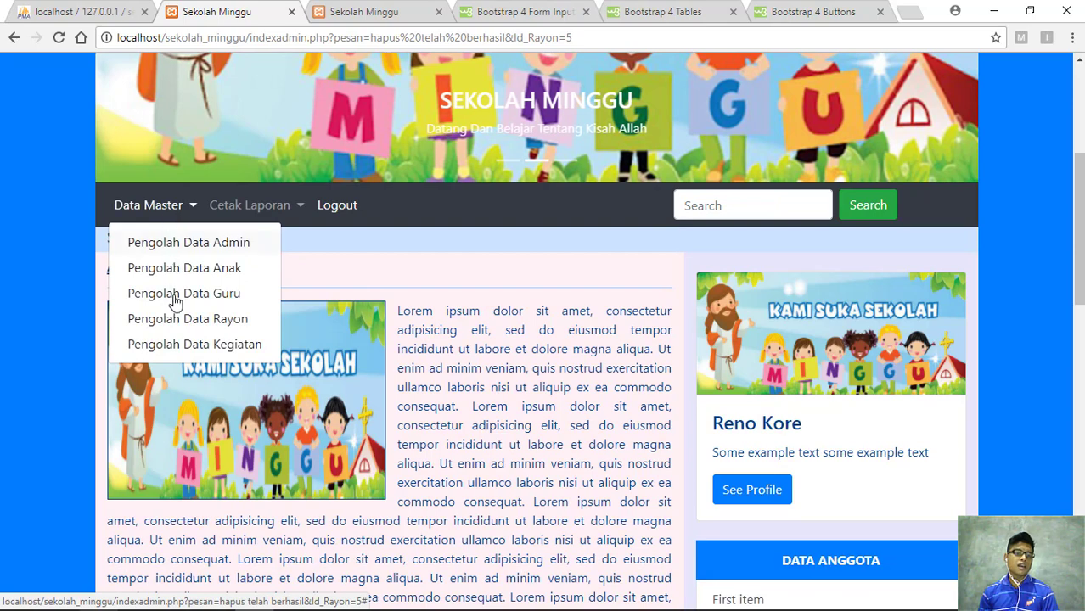
left_click(179, 348)
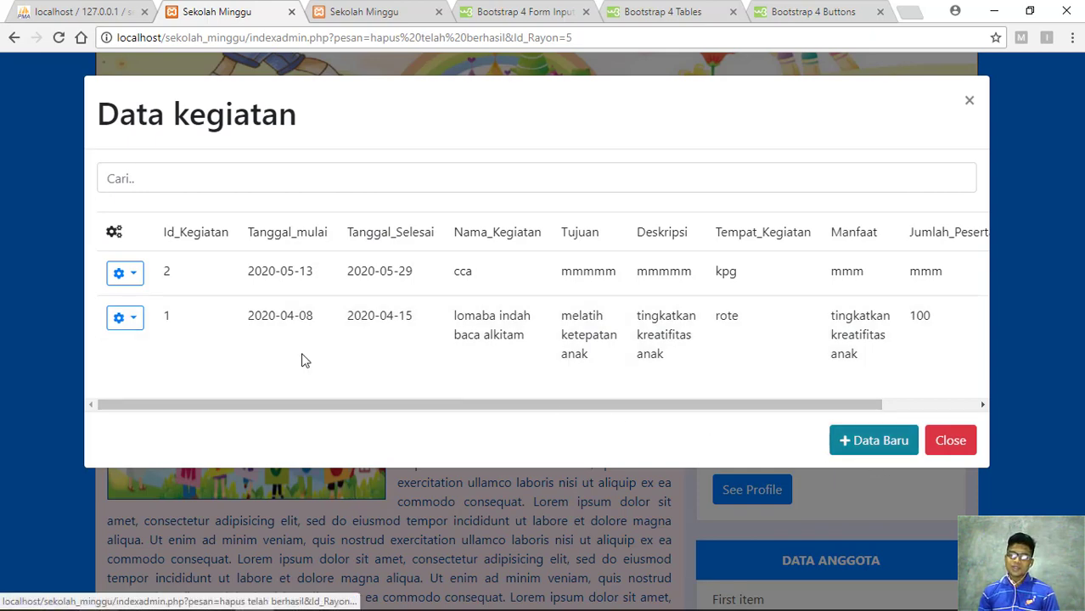
left_click(138, 280)
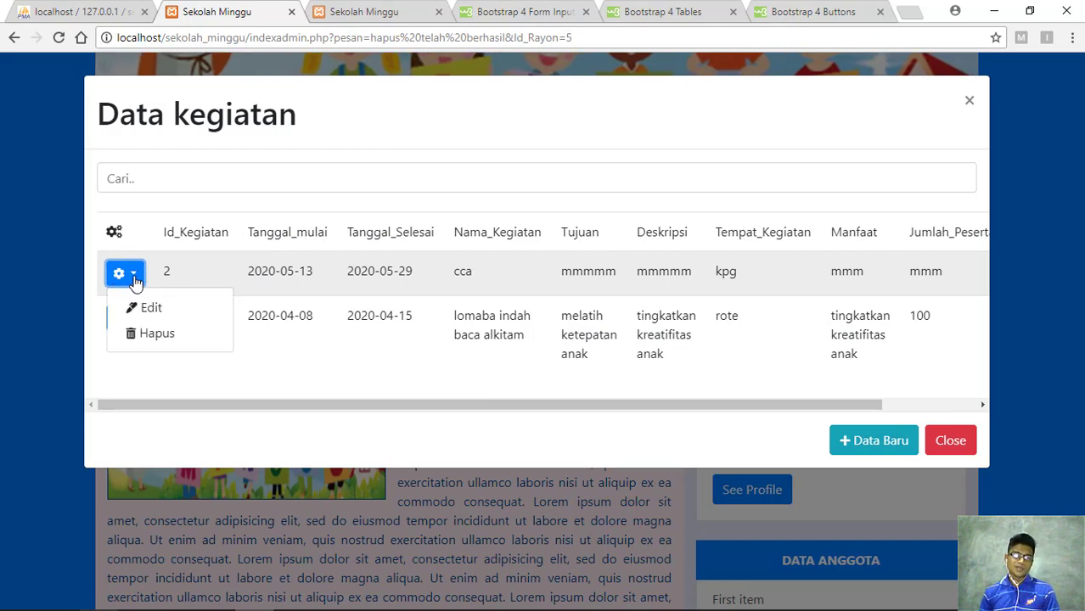
left_click(135, 280)
left_click(135, 280)
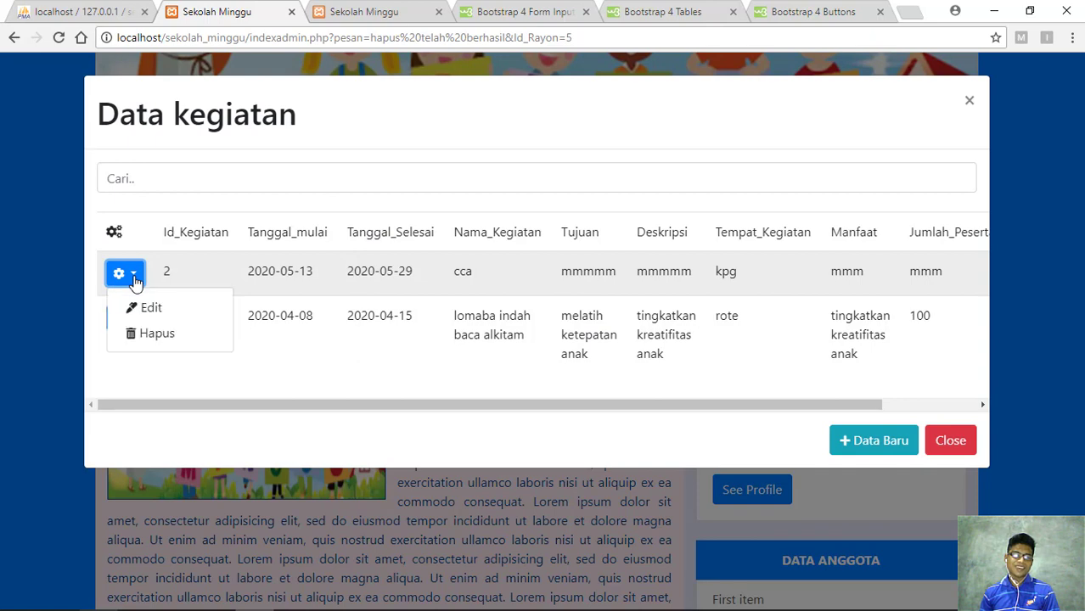
left_click(135, 281)
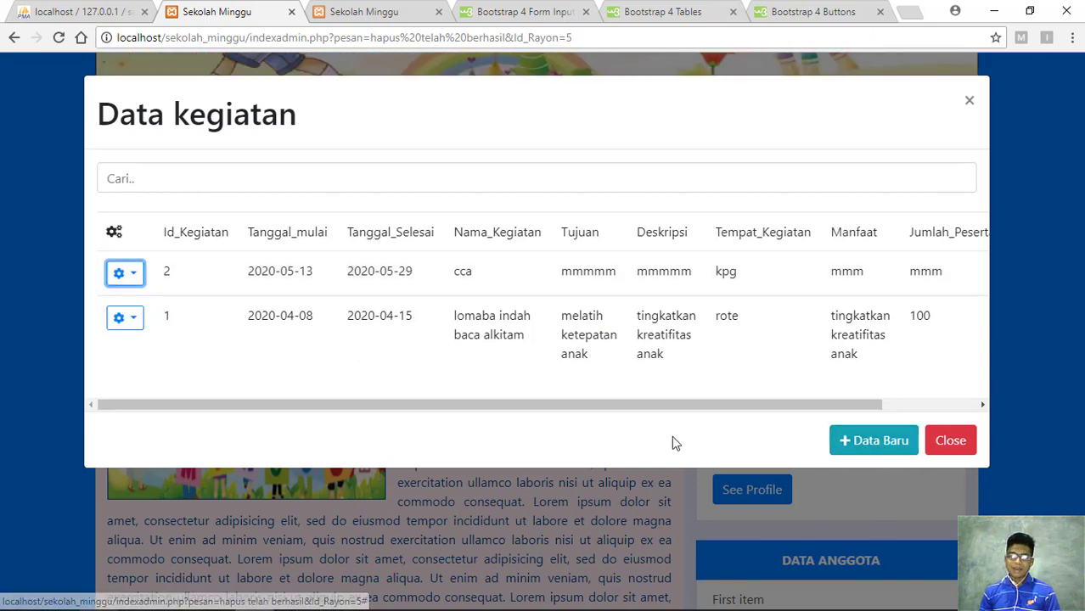
left_click(136, 277)
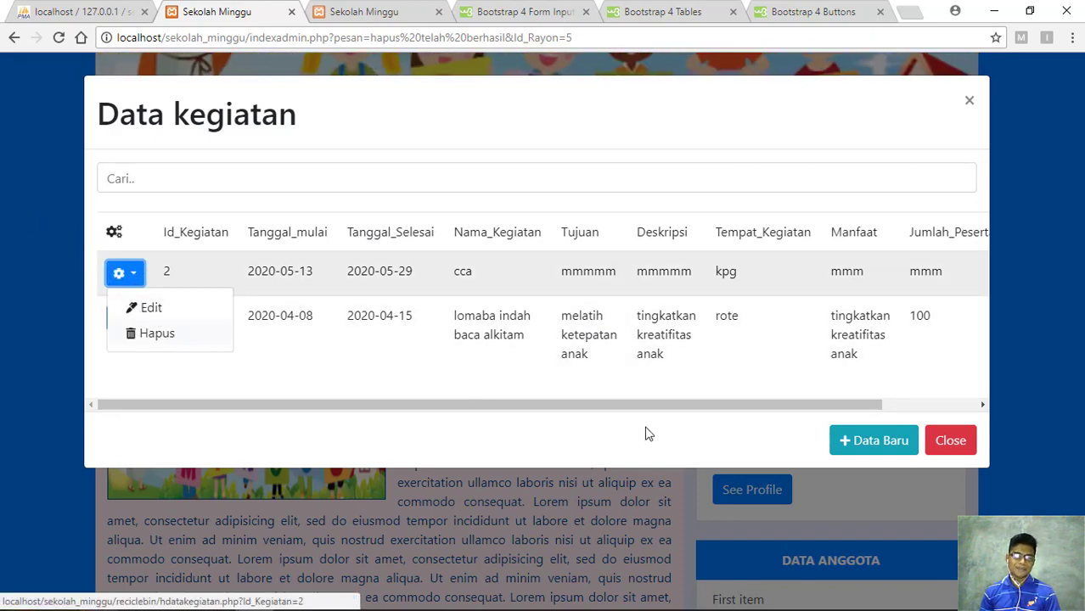
left_click(865, 443)
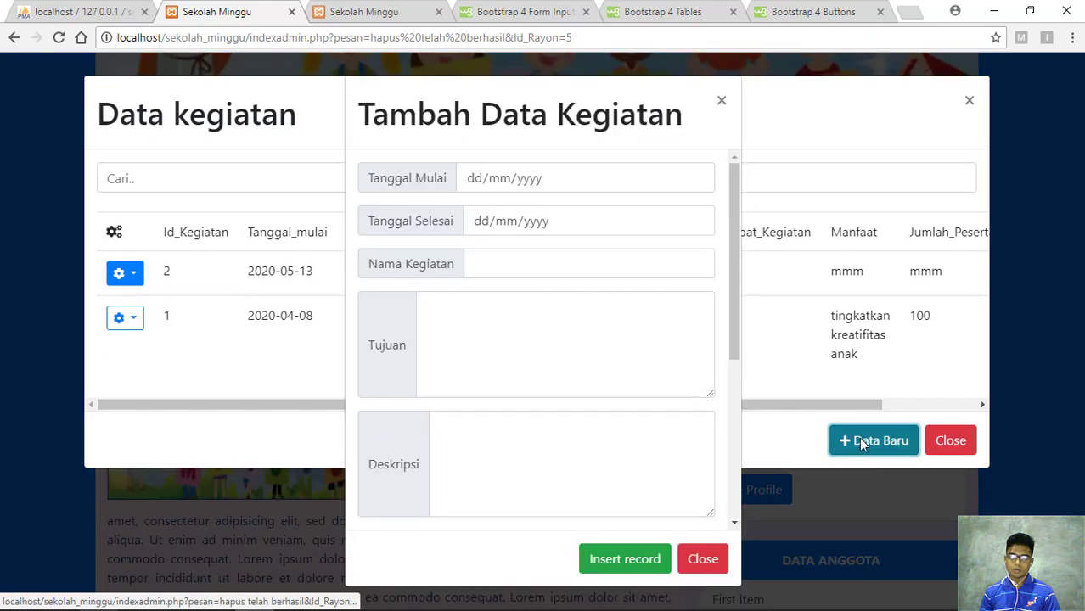
Set the activity to start 07/05/2020 and end 12 May 2020
left_click(606, 187)
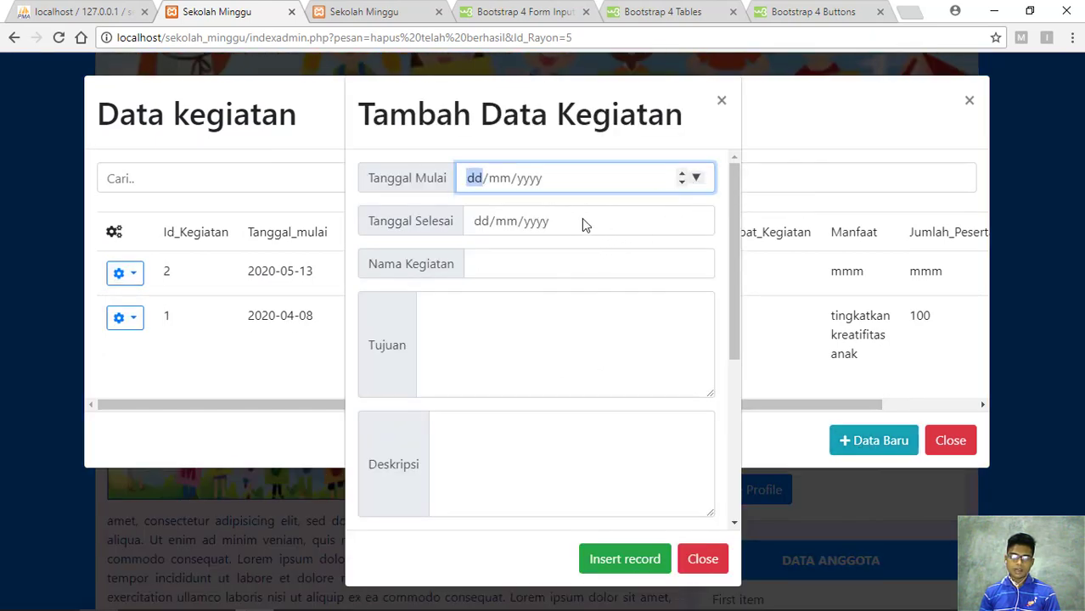
left_click(608, 179)
key("Return")
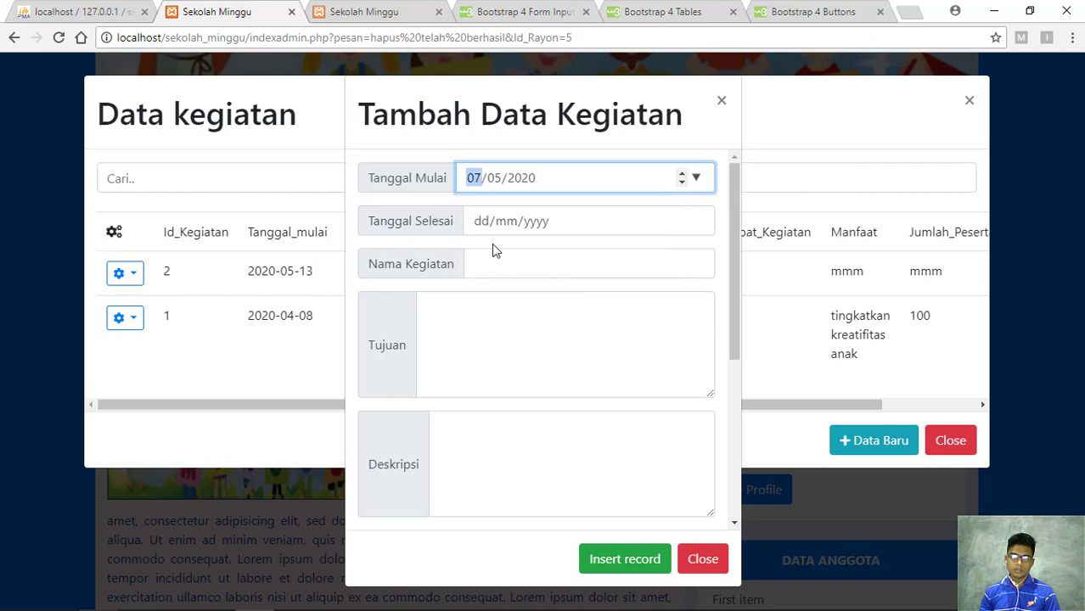
left_click(698, 223)
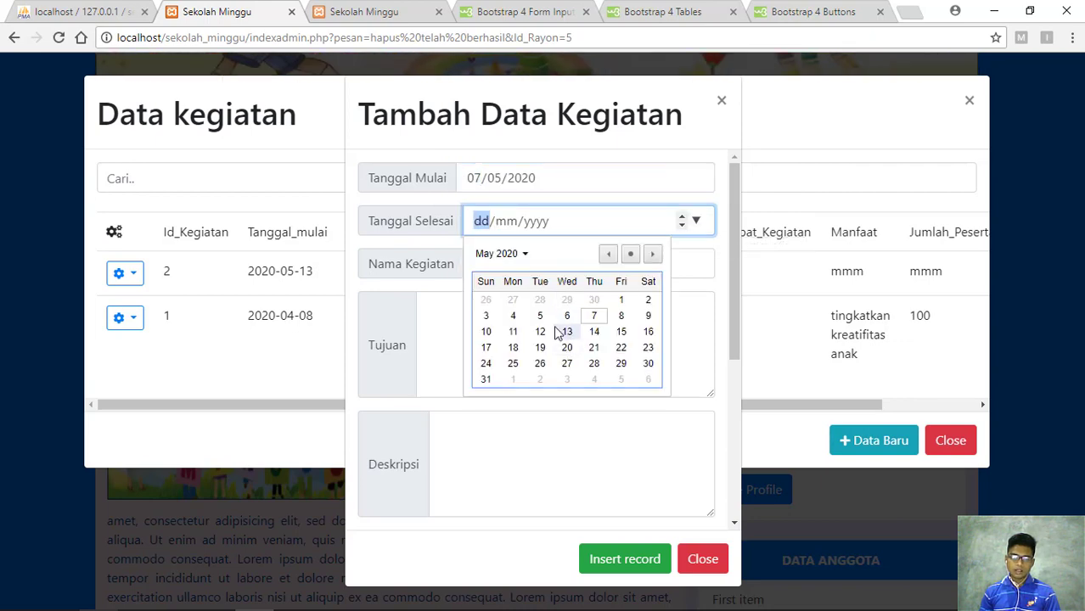
left_click(539, 332)
Name the activity 'lombak', fill Deskripsi, Manfaat, Tujuan Peserta, and Jumlah Dana 200.000.000
left_click(478, 261)
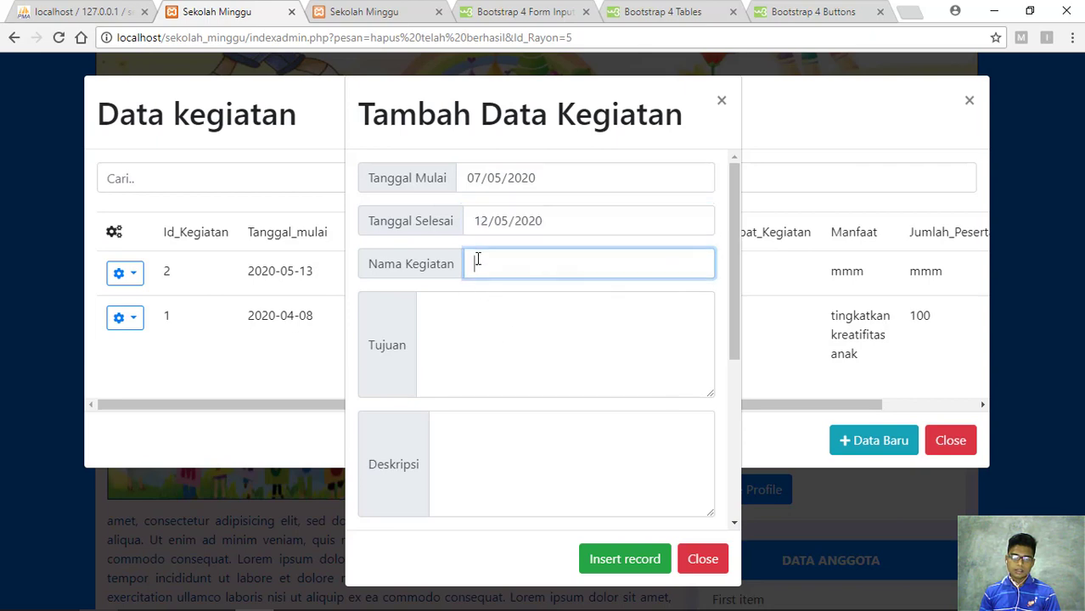
type("lomba")
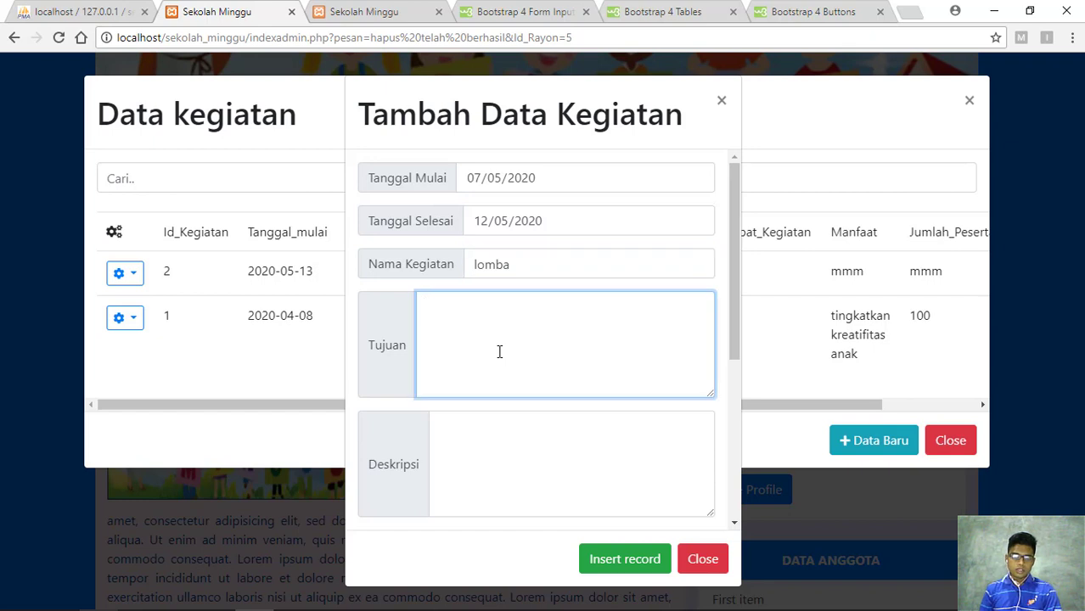
type("k")
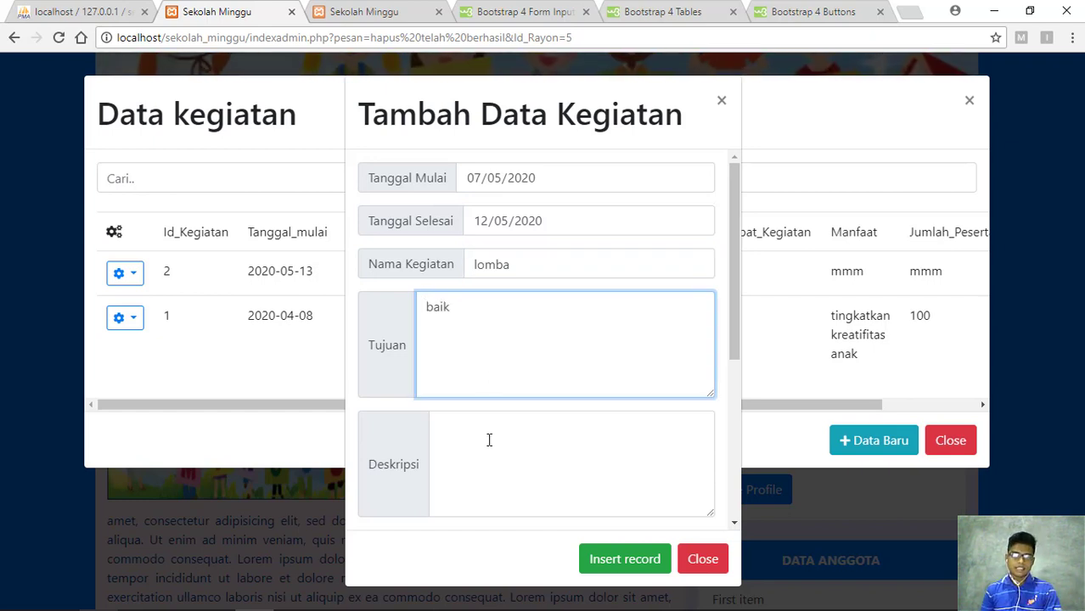
left_click(489, 444)
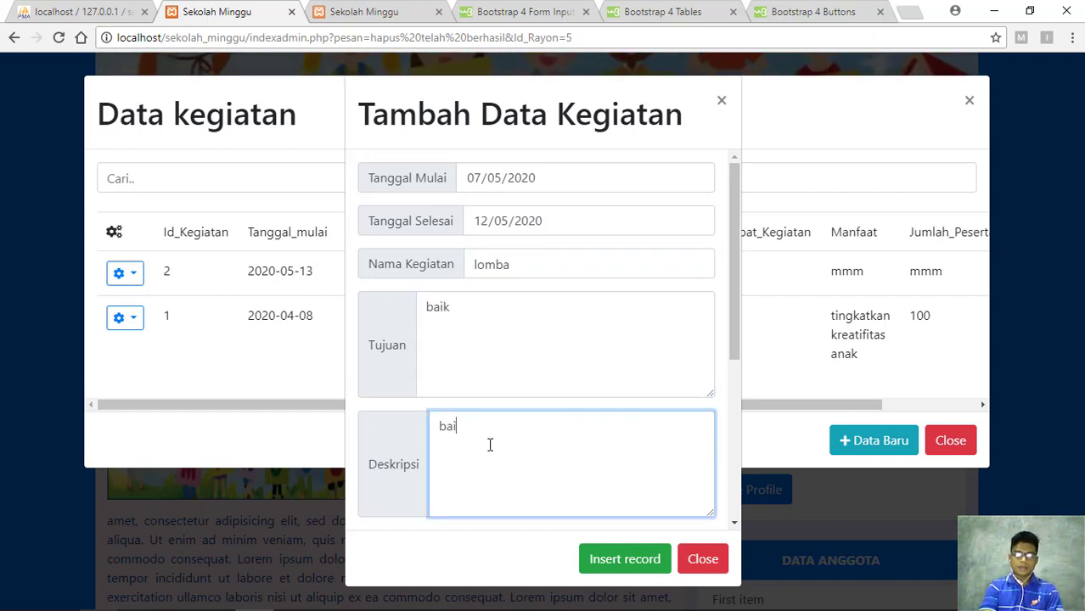
scroll(538, 344, "down", 4)
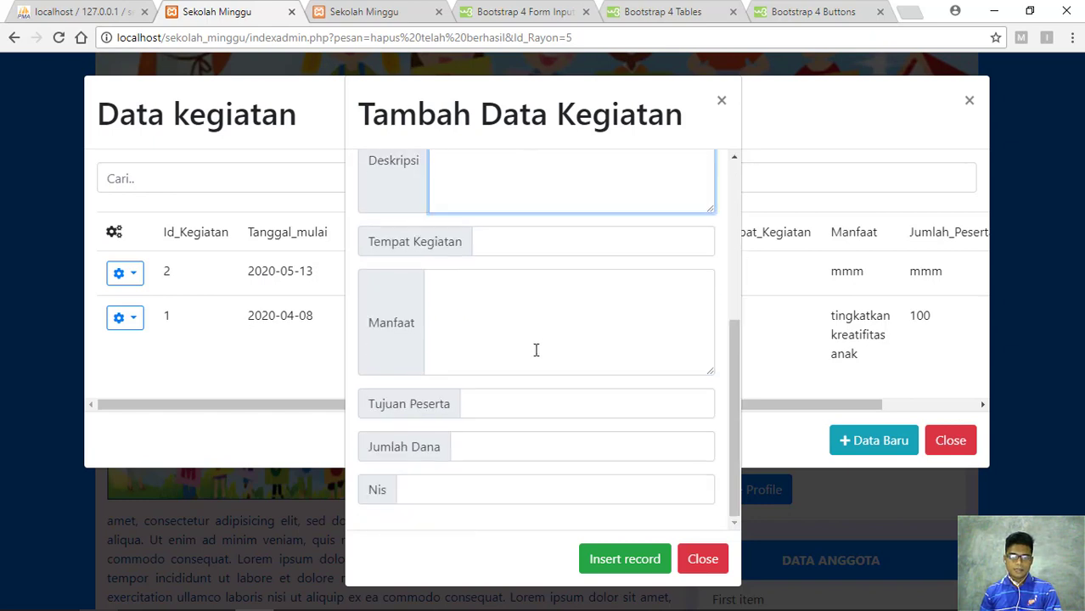
left_click(495, 314)
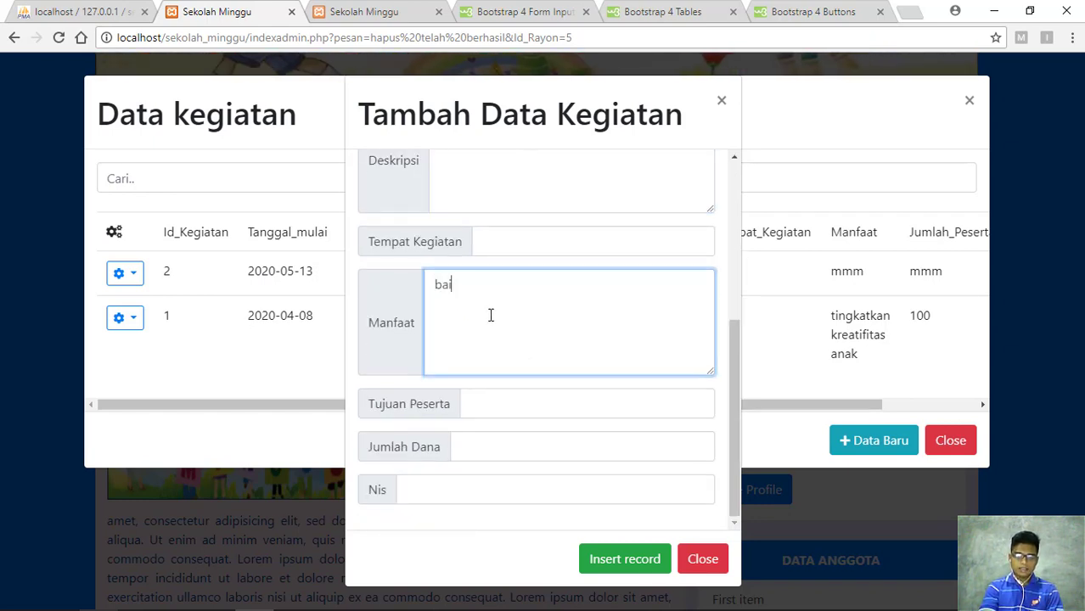
left_click(491, 396)
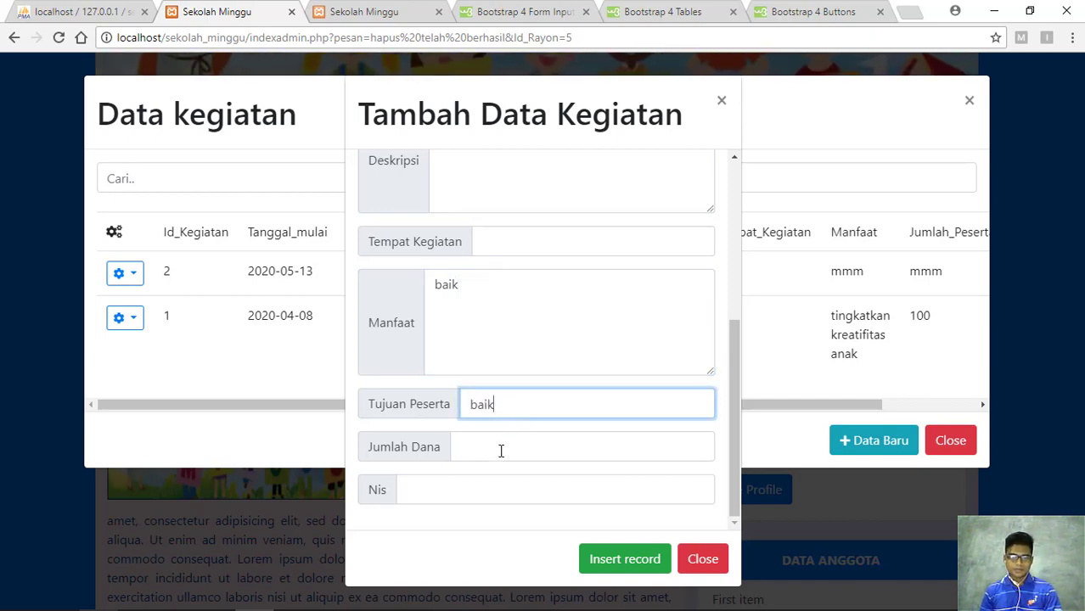
left_click(501, 451)
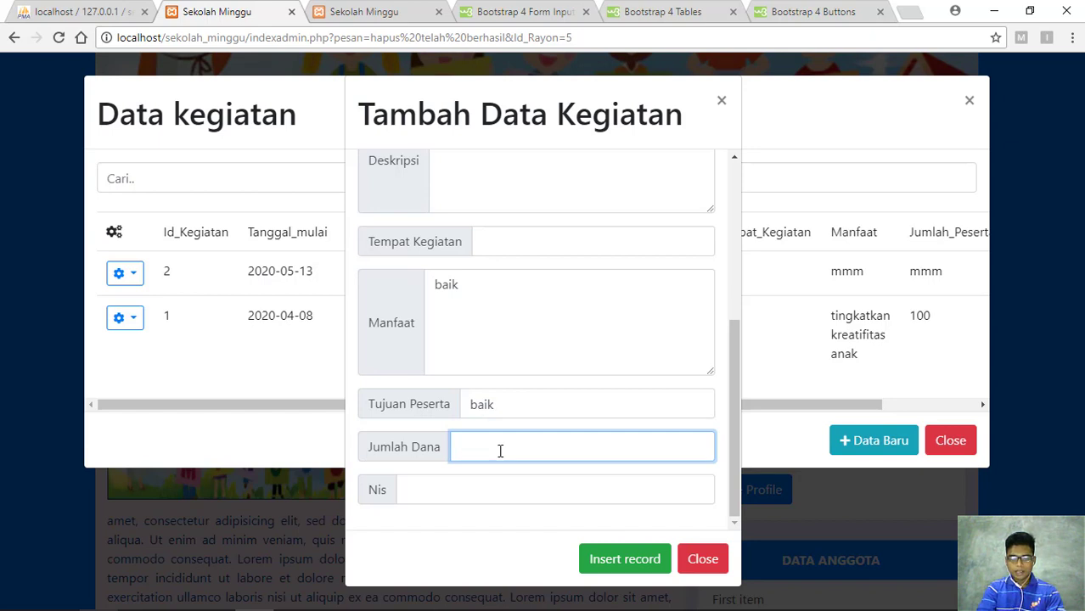
type("200")
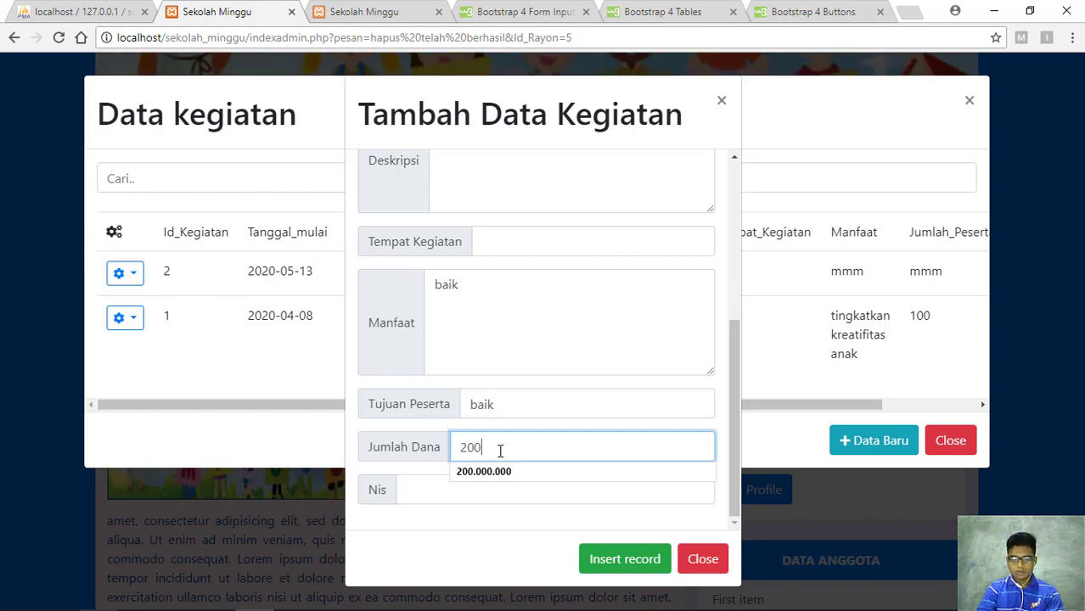
type(".000")
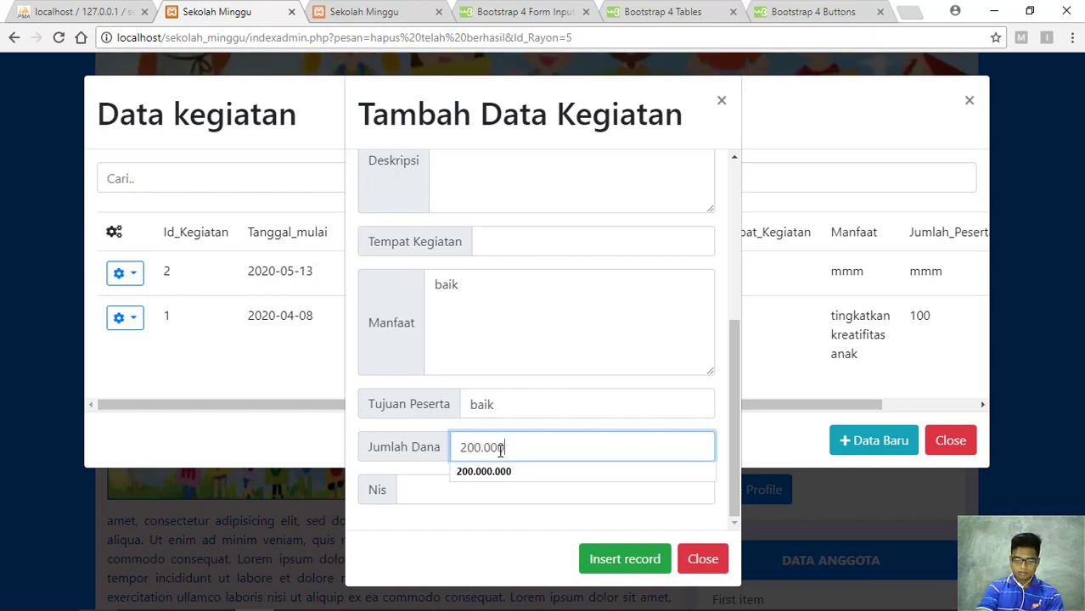
type("0.000")
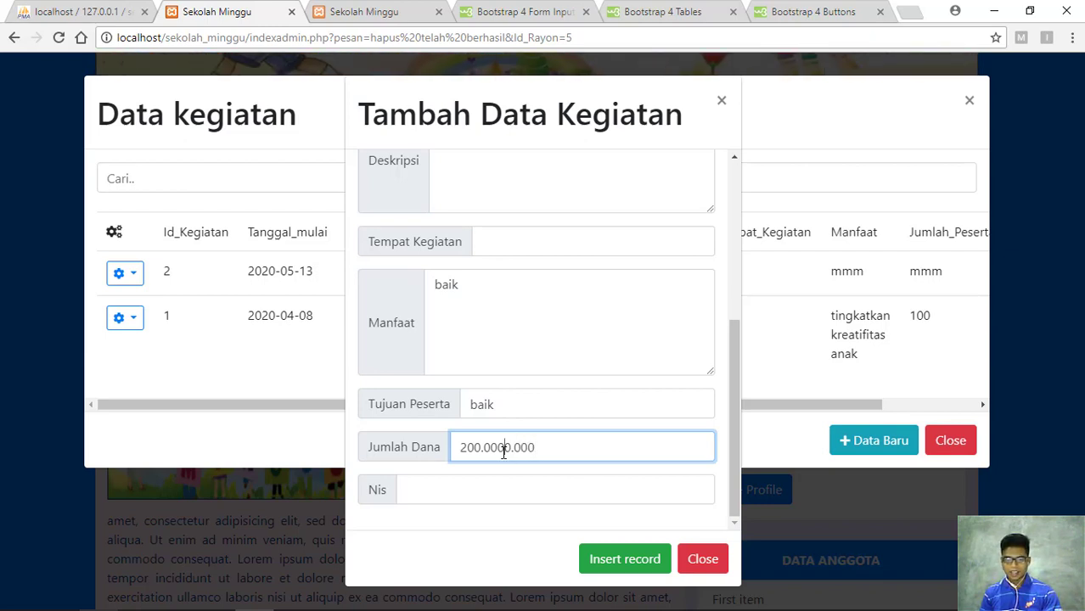
Fill in the student's Nis and attempt to save the activity
left_click(481, 491)
type("12345")
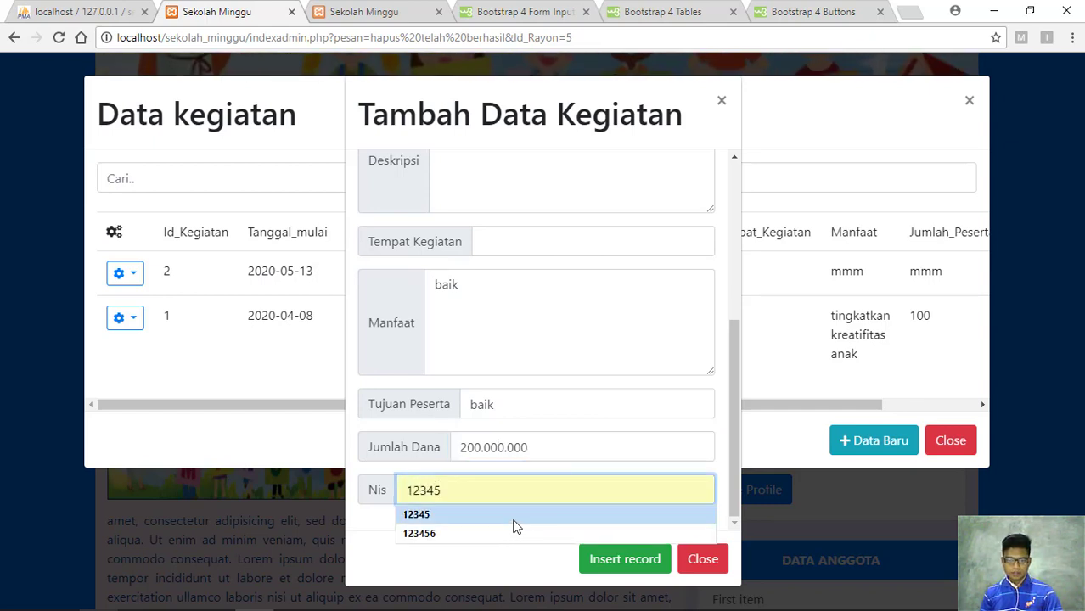
left_click(605, 514)
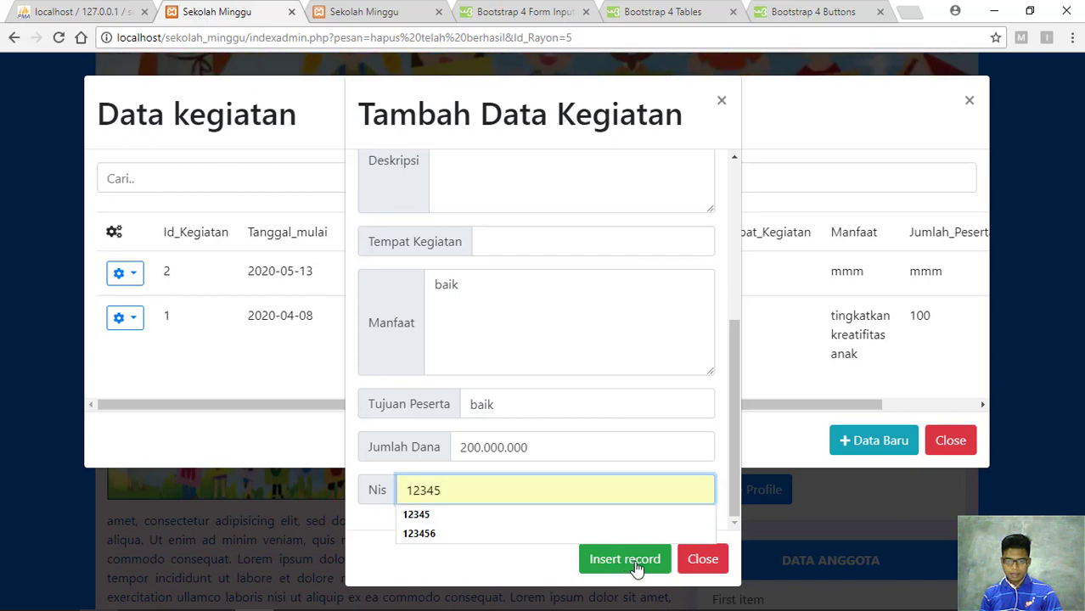
left_click(635, 564)
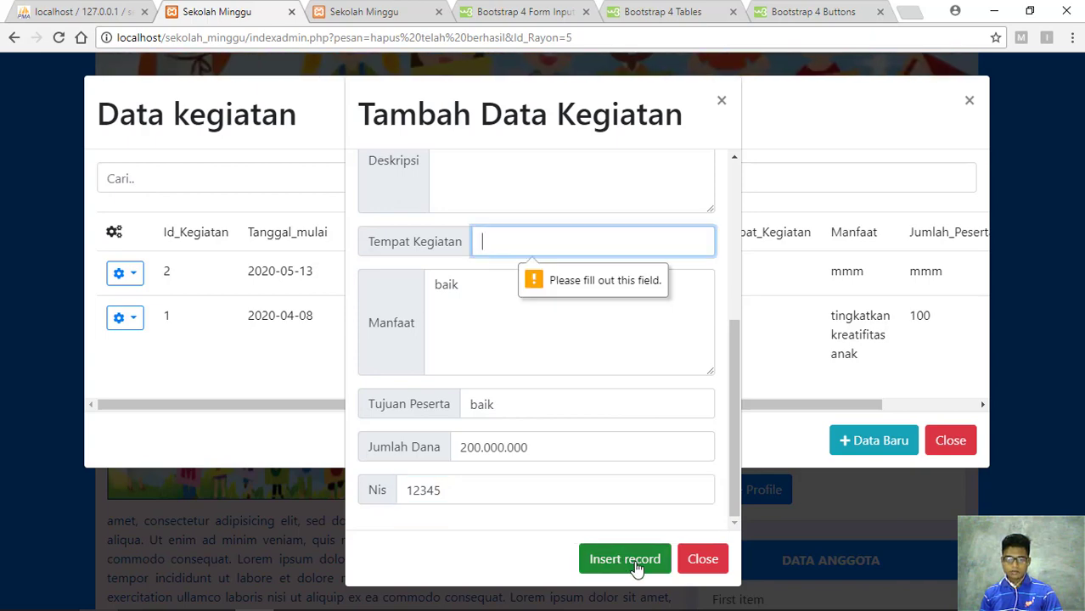
Add the missing Tempat Kegiatan kolbano, complete the Nis, and save the activity
scroll(543, 356, "up", 2)
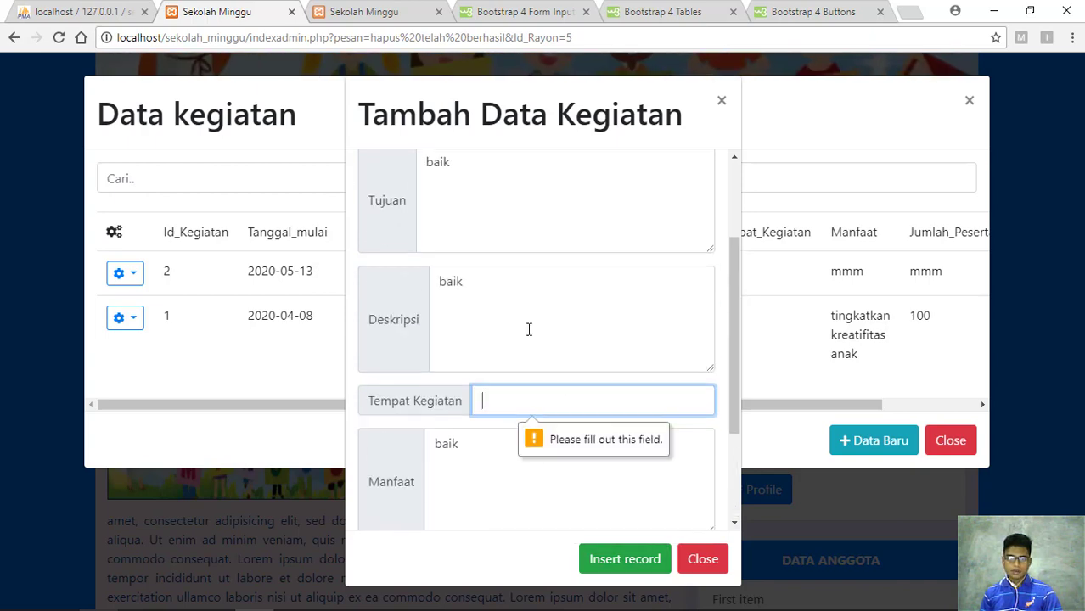
left_click(505, 400)
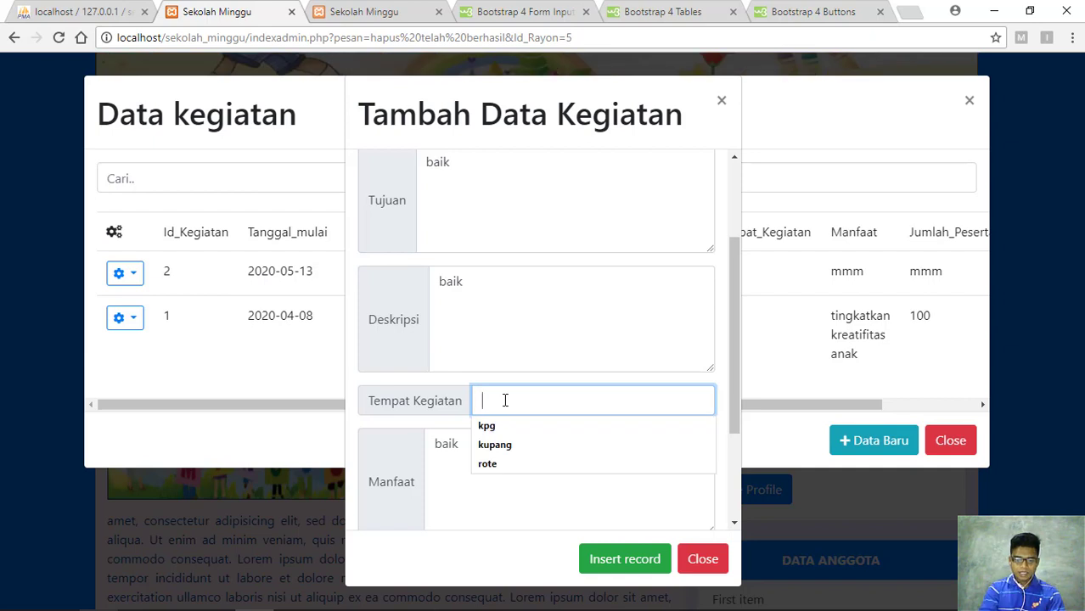
key("Return")
type("kolhua")
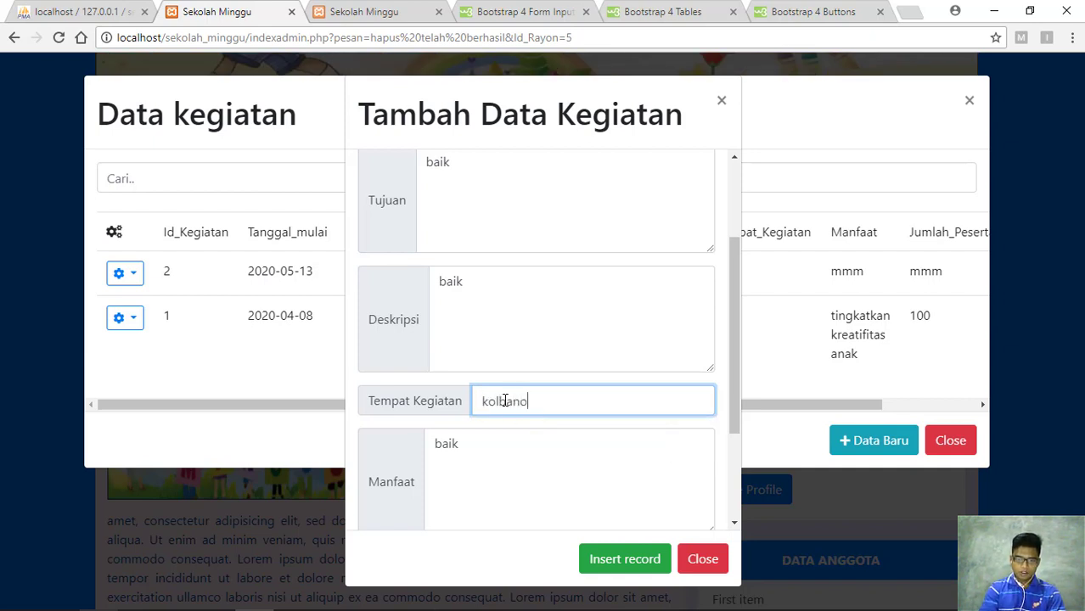
scroll(577, 368, "down", 2)
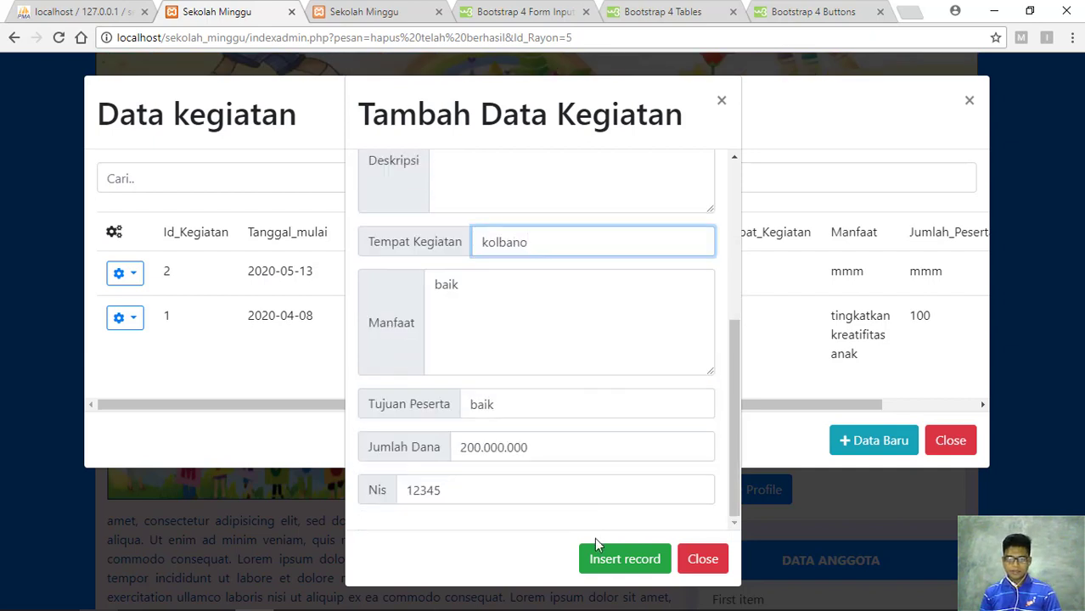
left_click(633, 565)
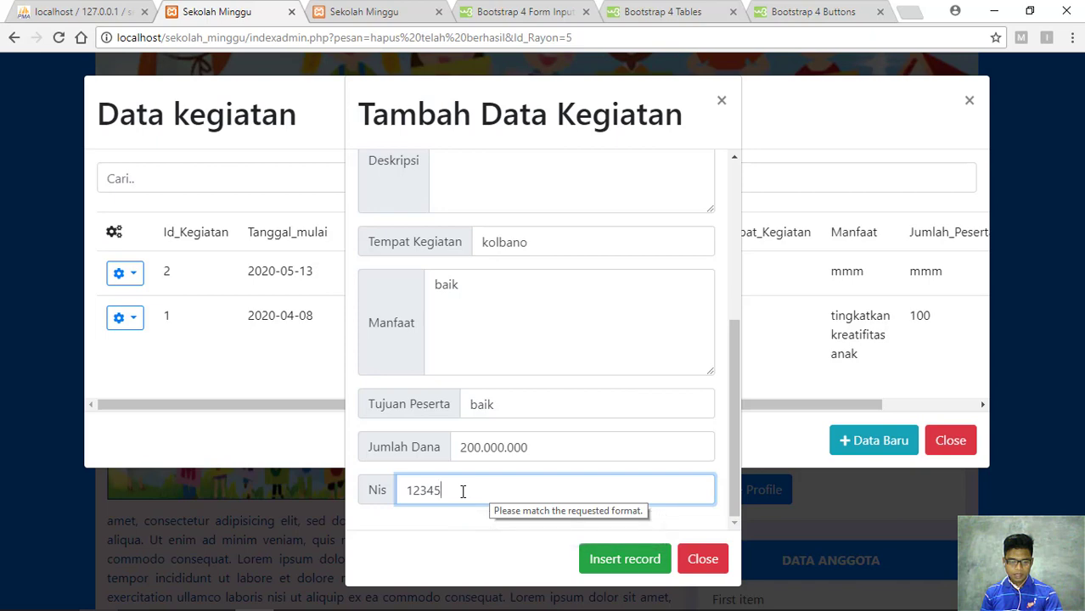
type("6")
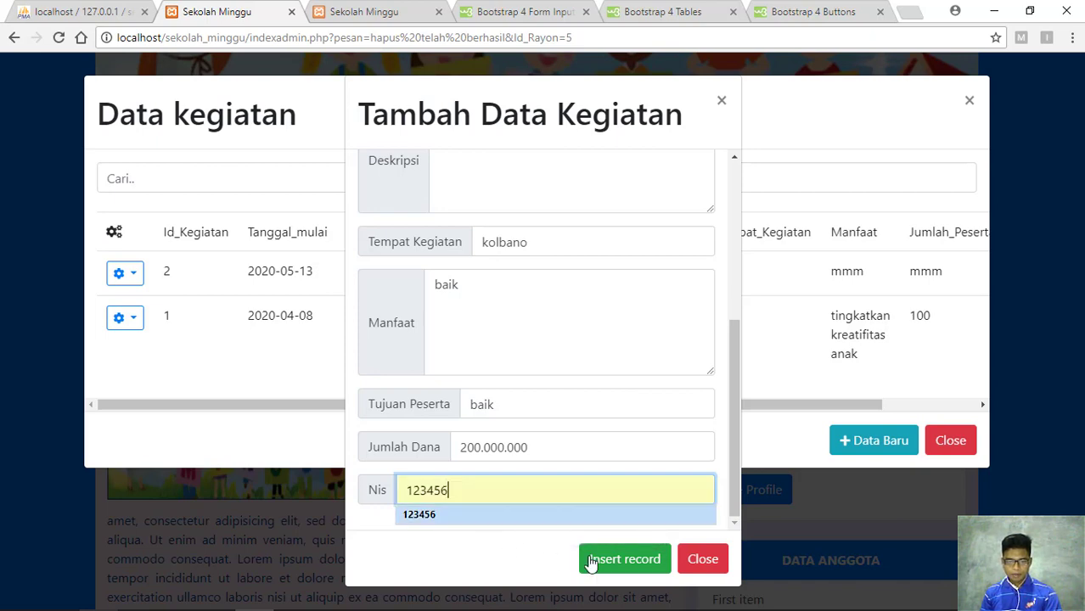
left_click(632, 561)
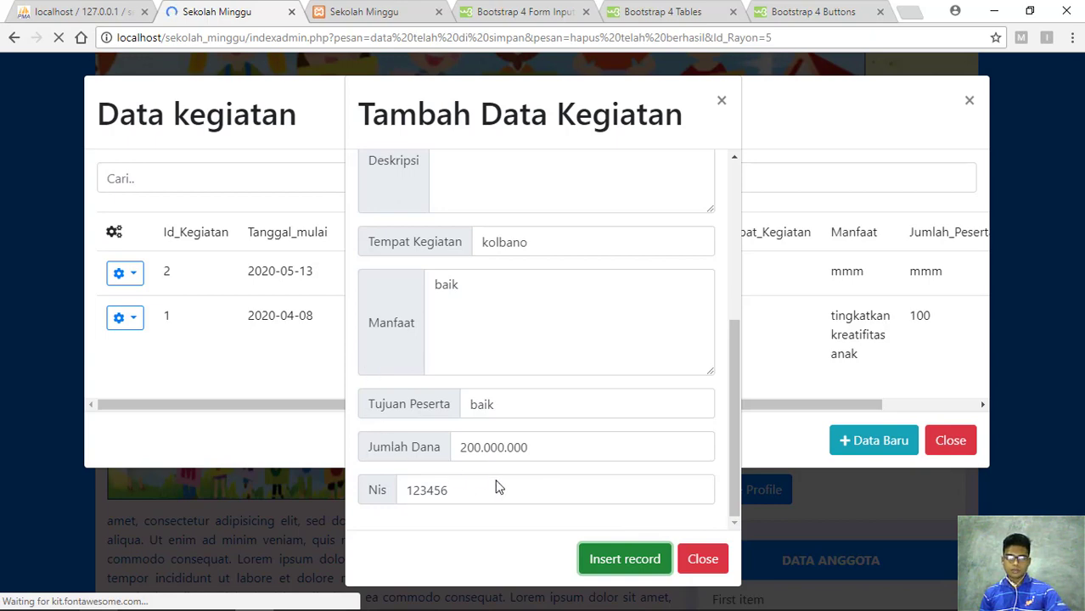
Reopen Pengolah Data Kegiatan from Data Master and check the action menus of activities 3 and 2
scroll(504, 465, "down", 3)
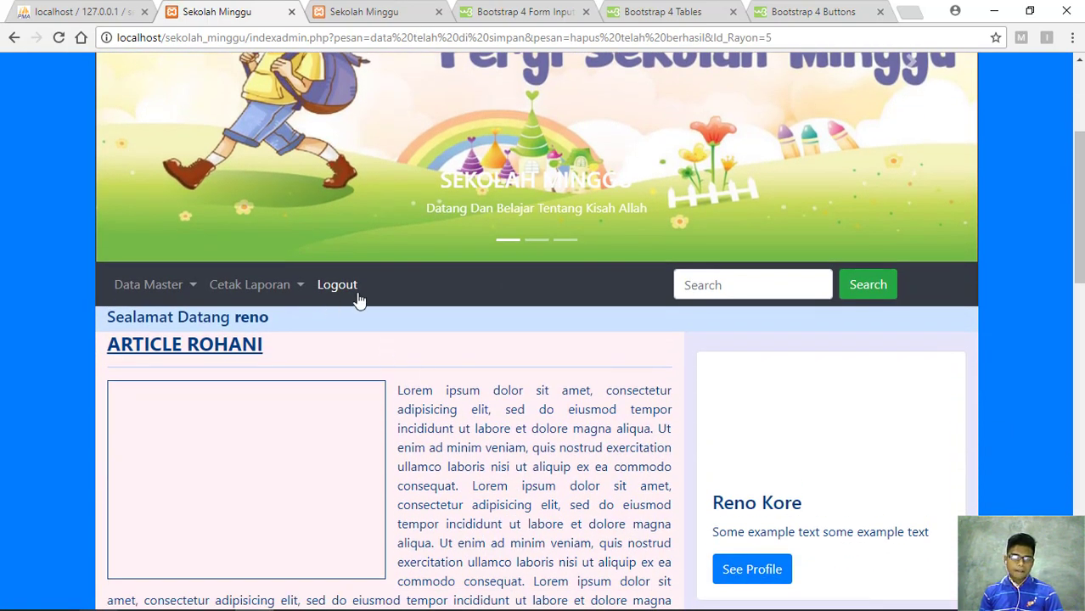
left_click(185, 290)
left_click(218, 424)
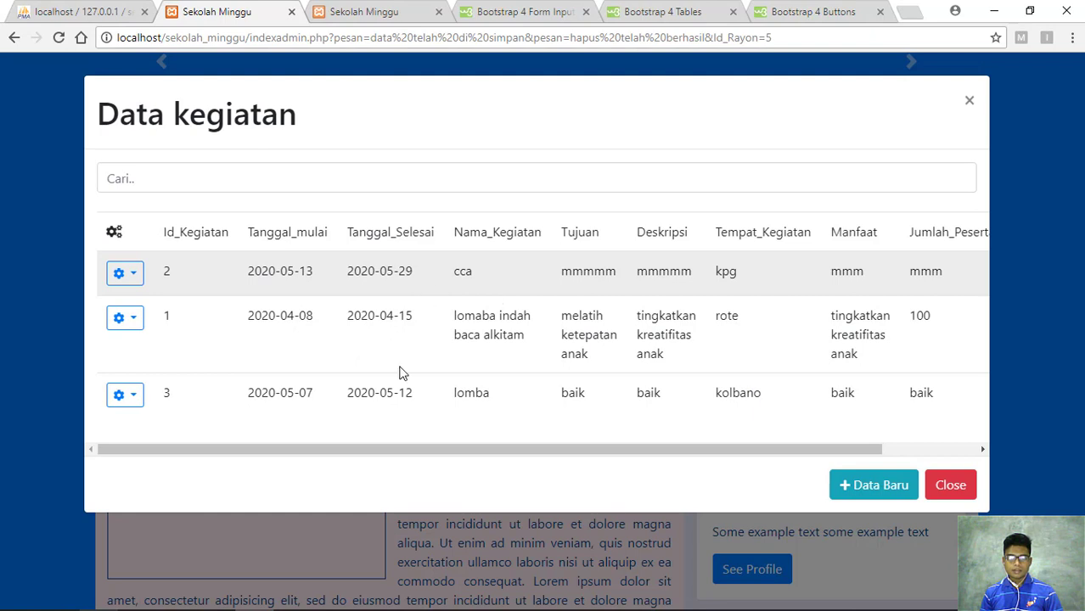
left_click(136, 395)
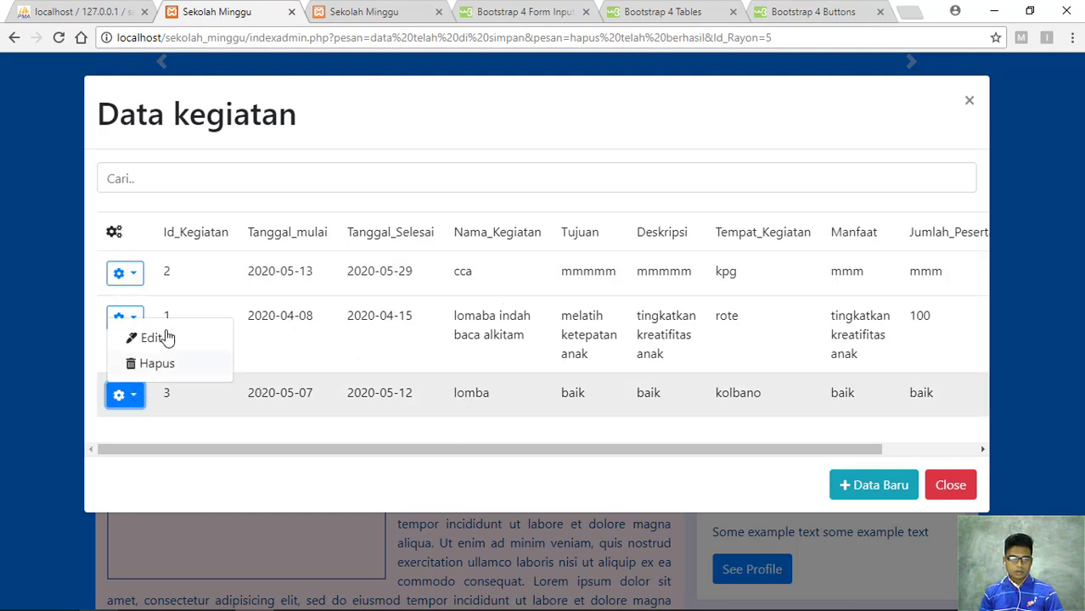
left_click(227, 430)
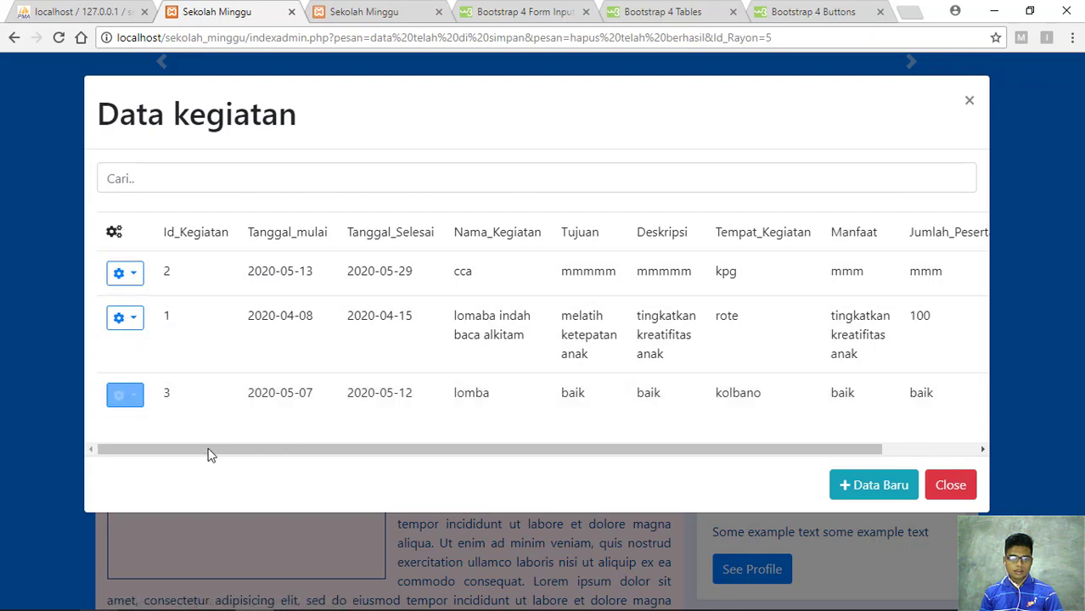
left_click(133, 273)
Edit activity 2, changing Nama_Kegiatan from 'cca' to 'cca anak', and update the record
left_click(158, 311)
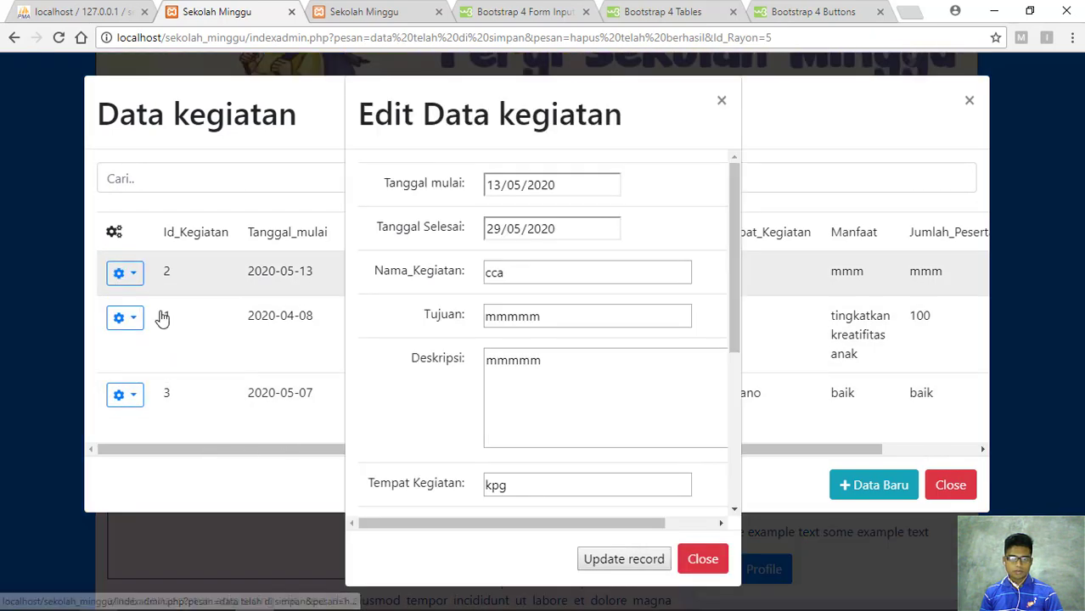
left_click(513, 273)
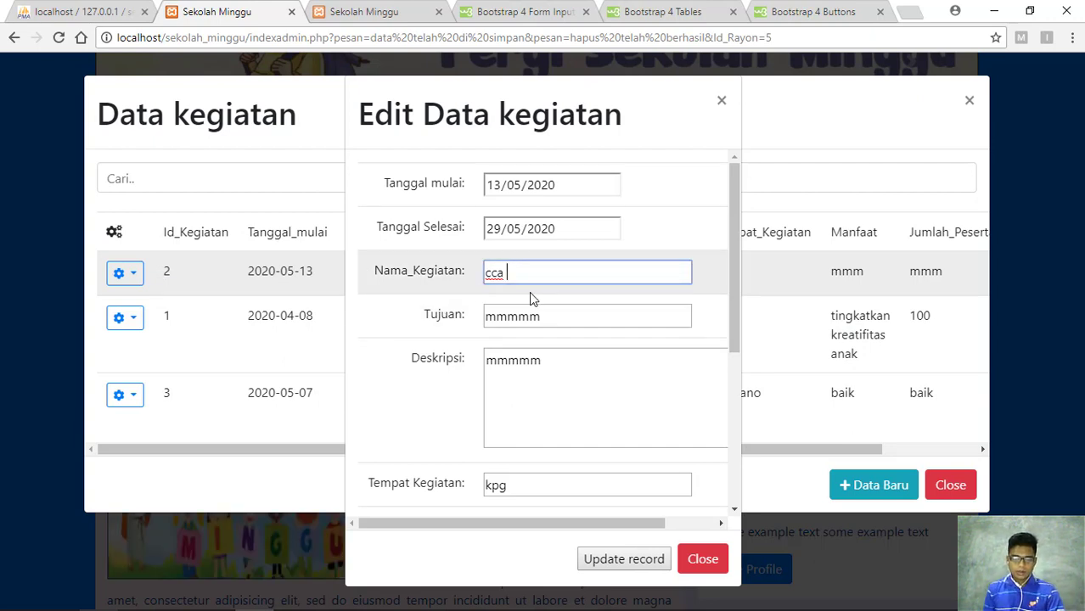
type("anak")
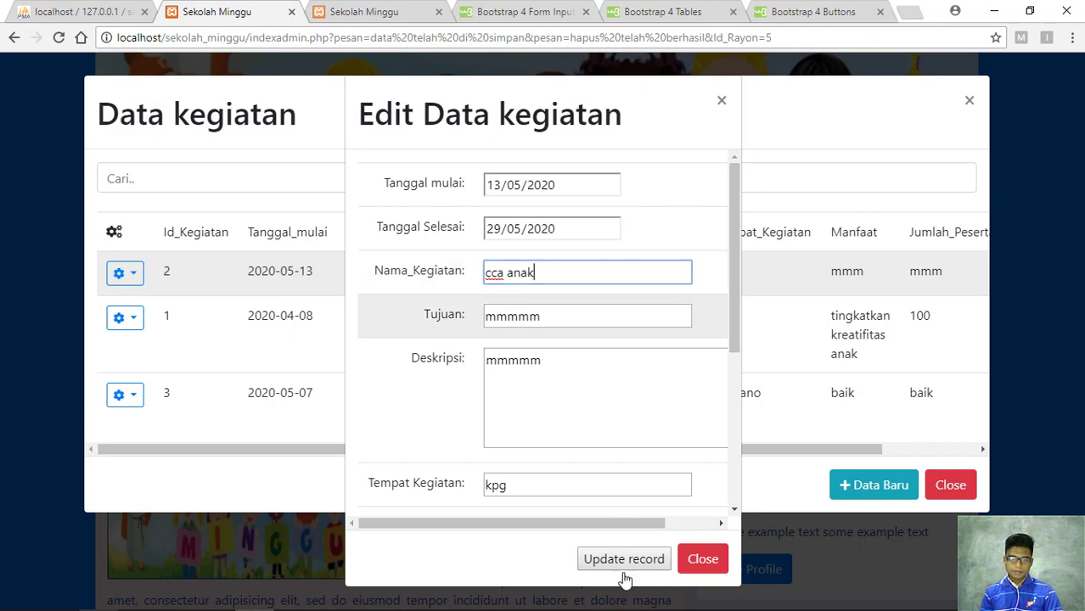
left_click(616, 561)
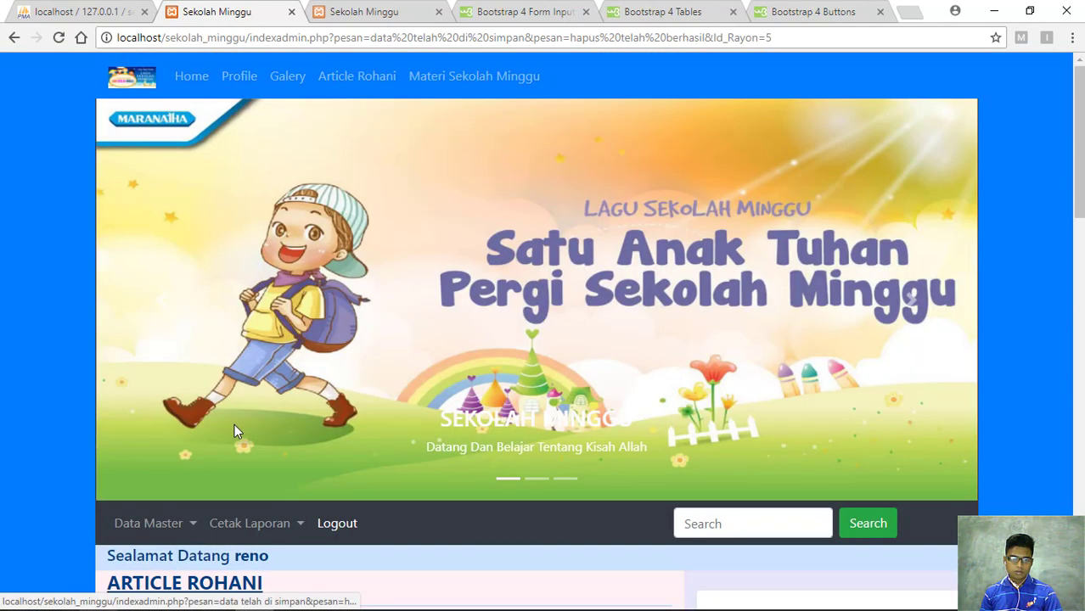
Reopen the Data kegiatan list and bring up the actions for activity 2
scroll(230, 417, "down", 2)
left_click(192, 374)
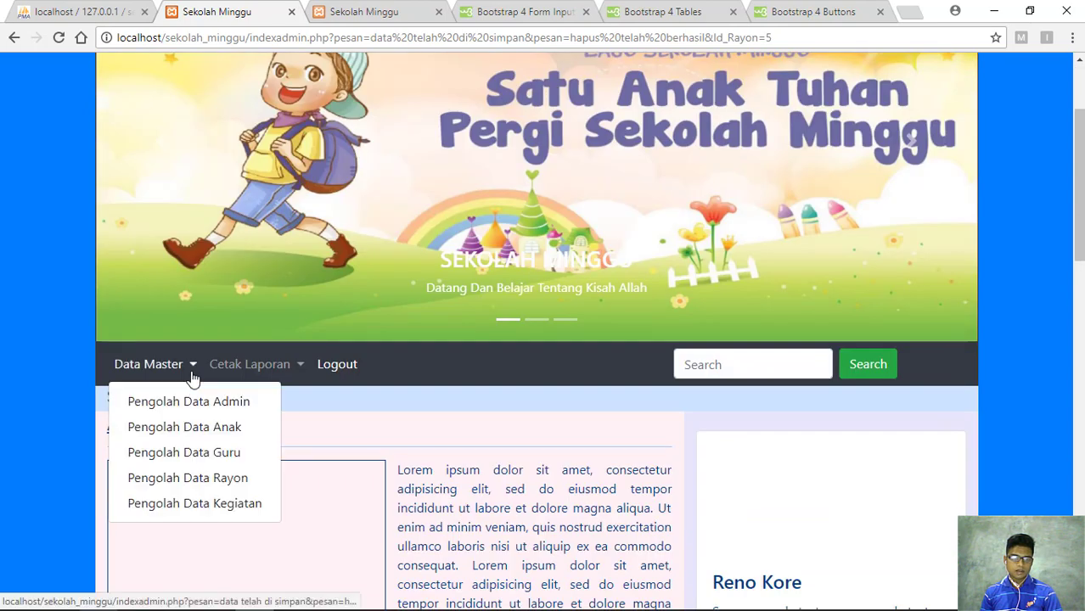
left_click(208, 507)
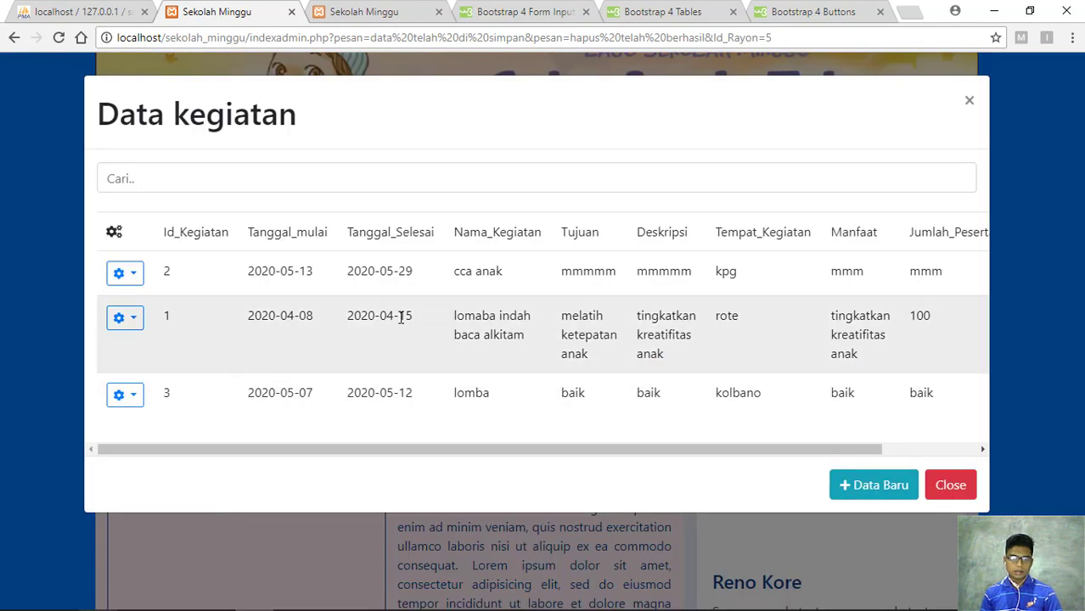
left_click(117, 276)
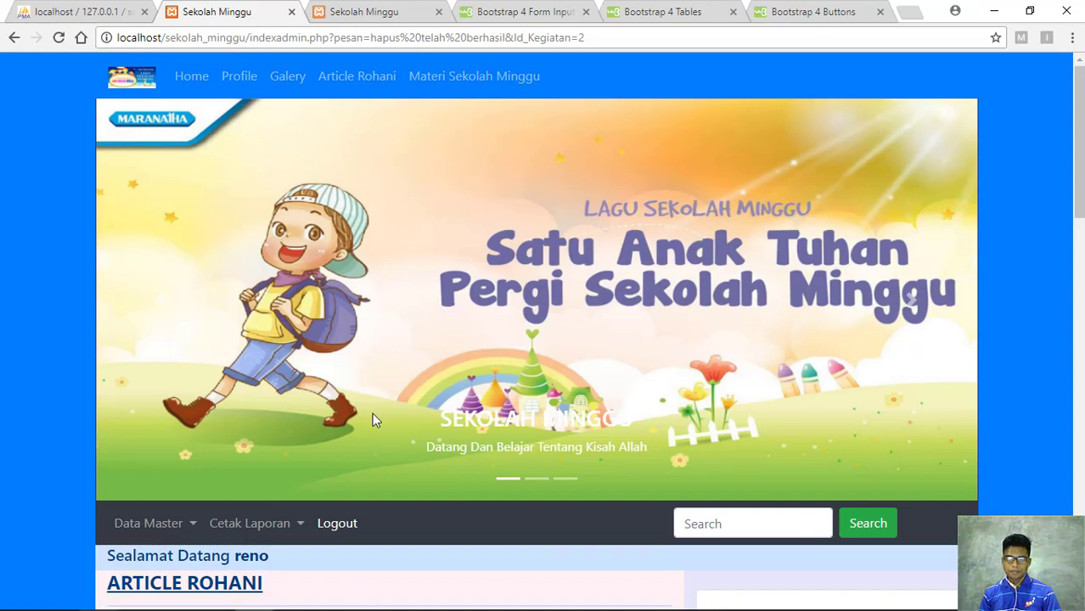
Confirm only activities 1 and 3 remain in Data kegiatan, then open Pengolah Data Admin
left_click(188, 526)
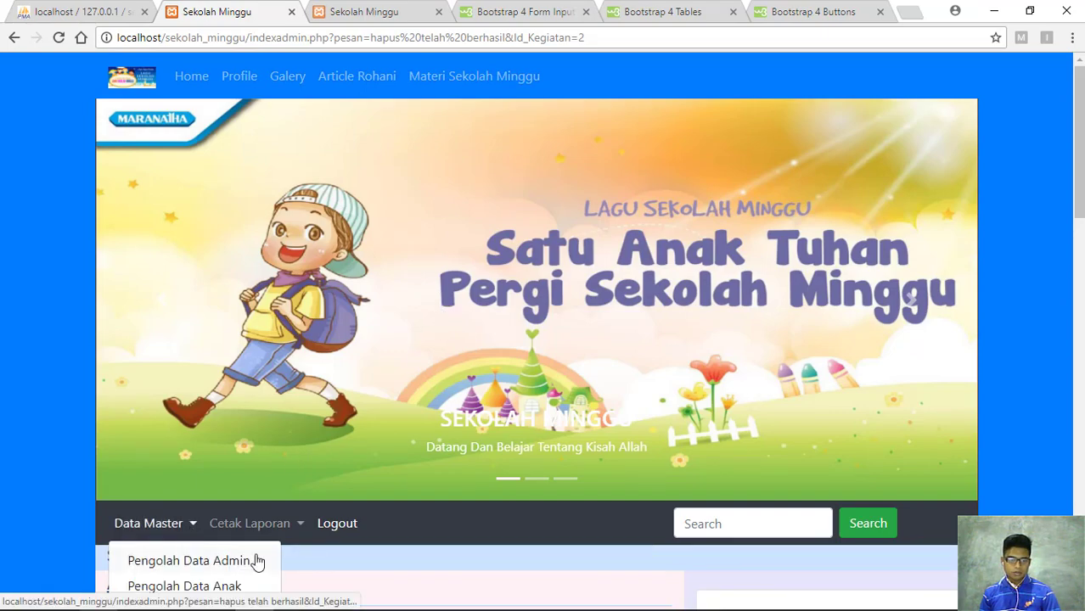
scroll(254, 556, "down", 3)
left_click(238, 354)
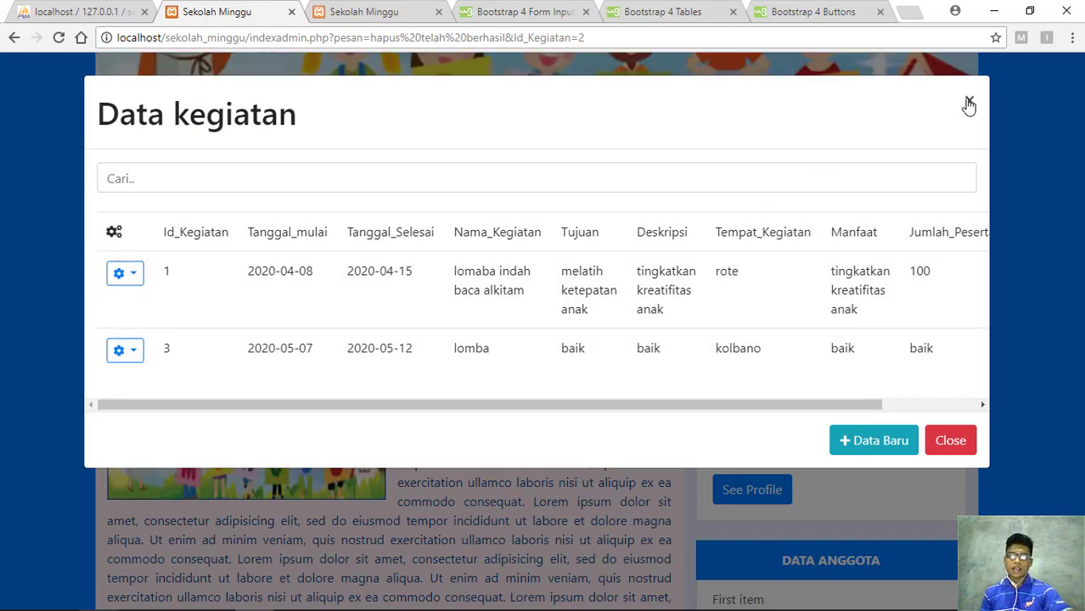
left_click(969, 105)
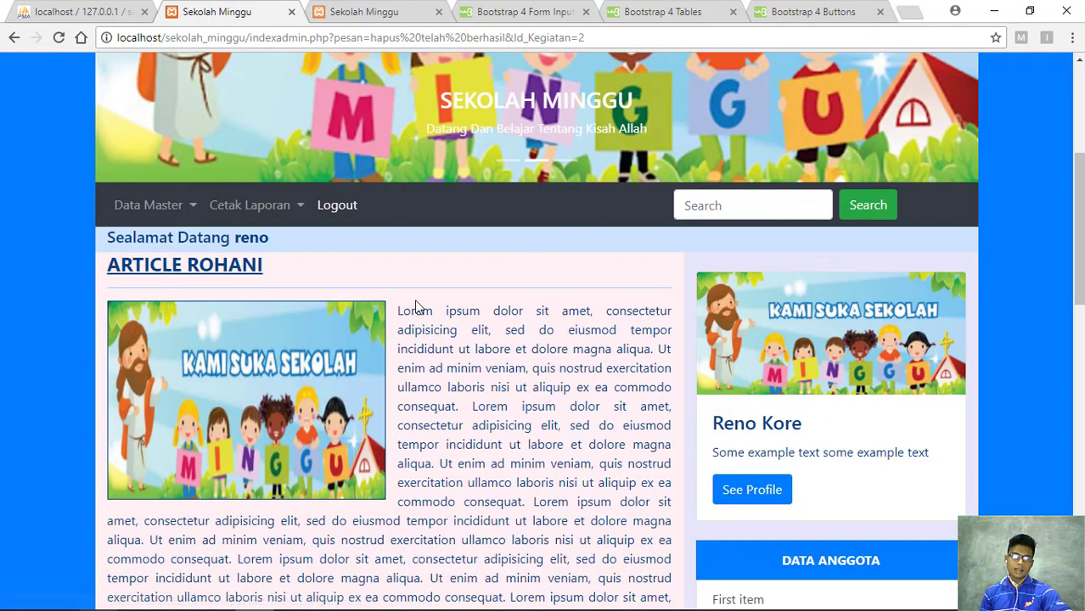
left_click(186, 207)
left_click(218, 244)
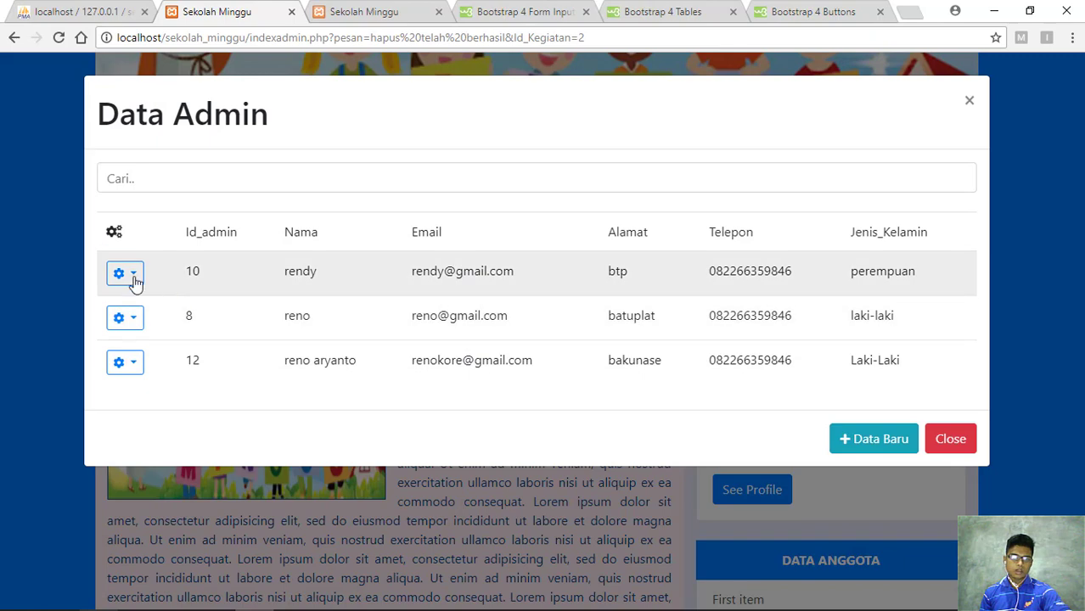
Close the Data Admin list and open the Cetak Laporan dropdown with its four reports
left_click(131, 276)
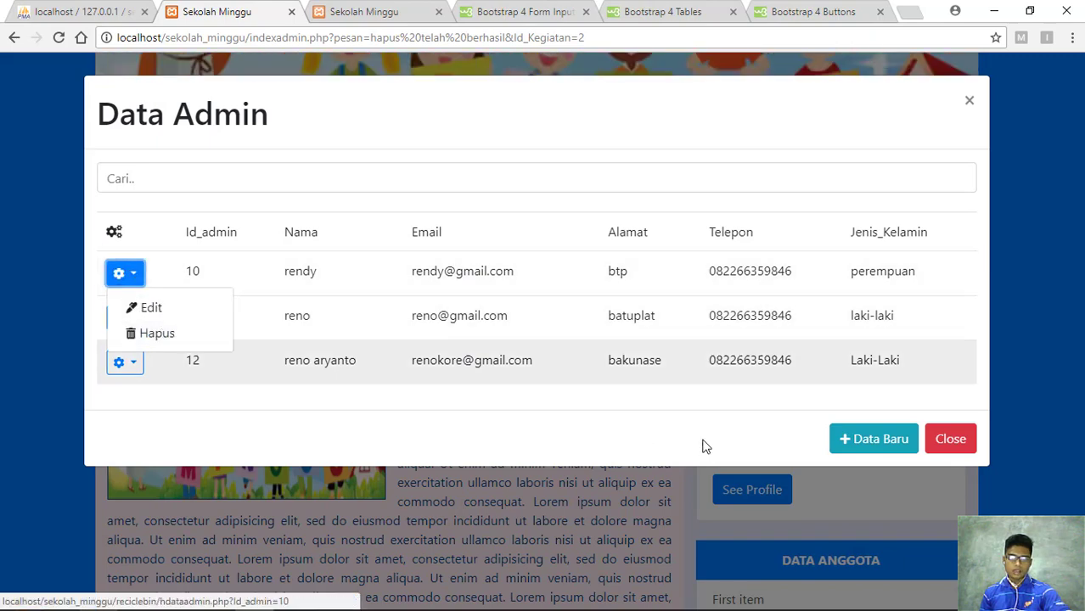
left_click(966, 103)
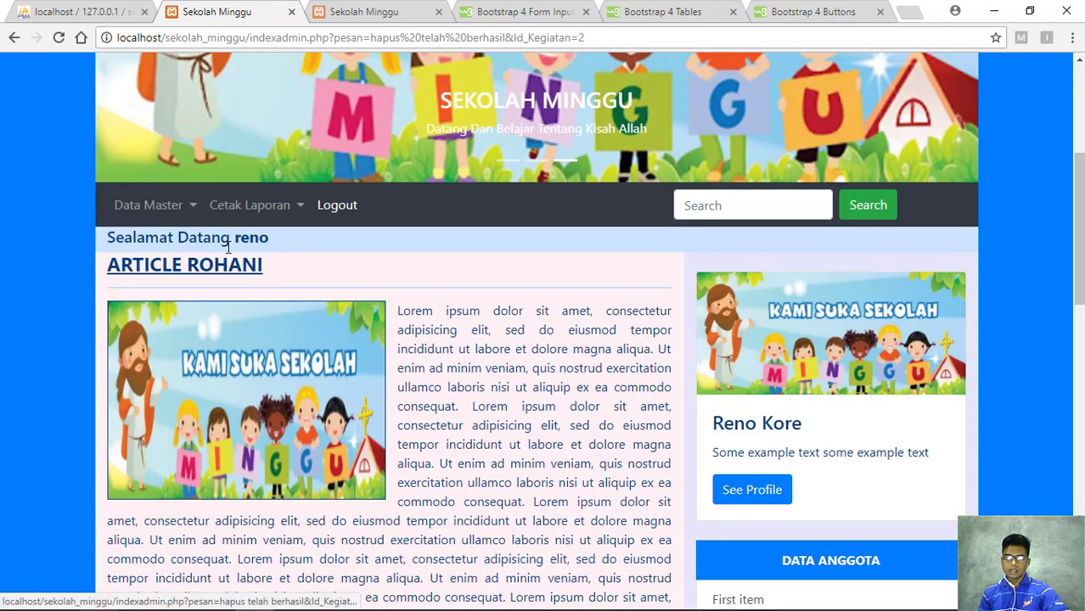
left_click(266, 207)
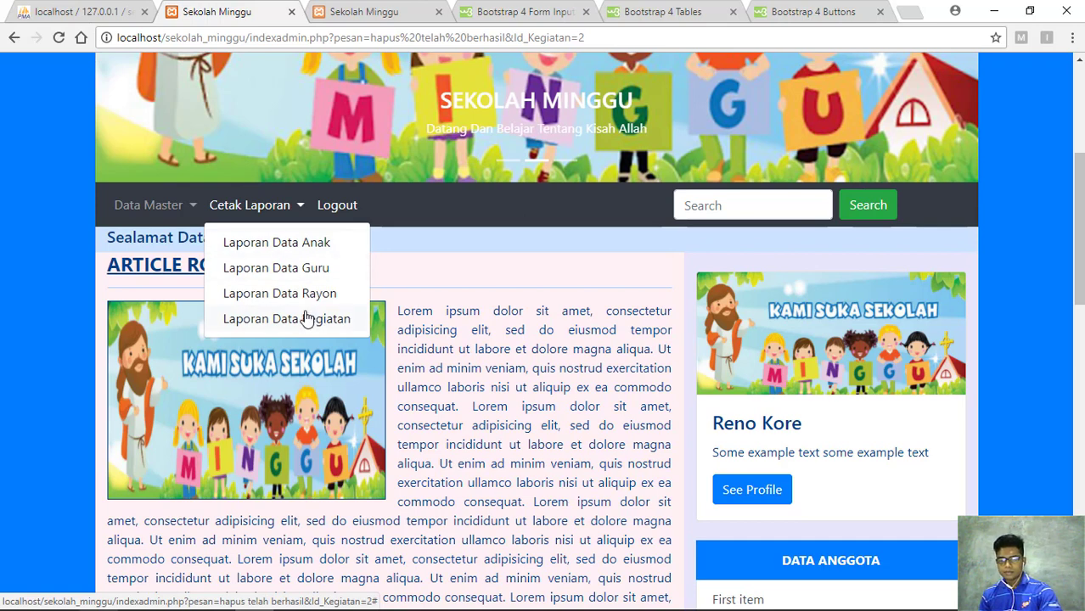
left_click(308, 318)
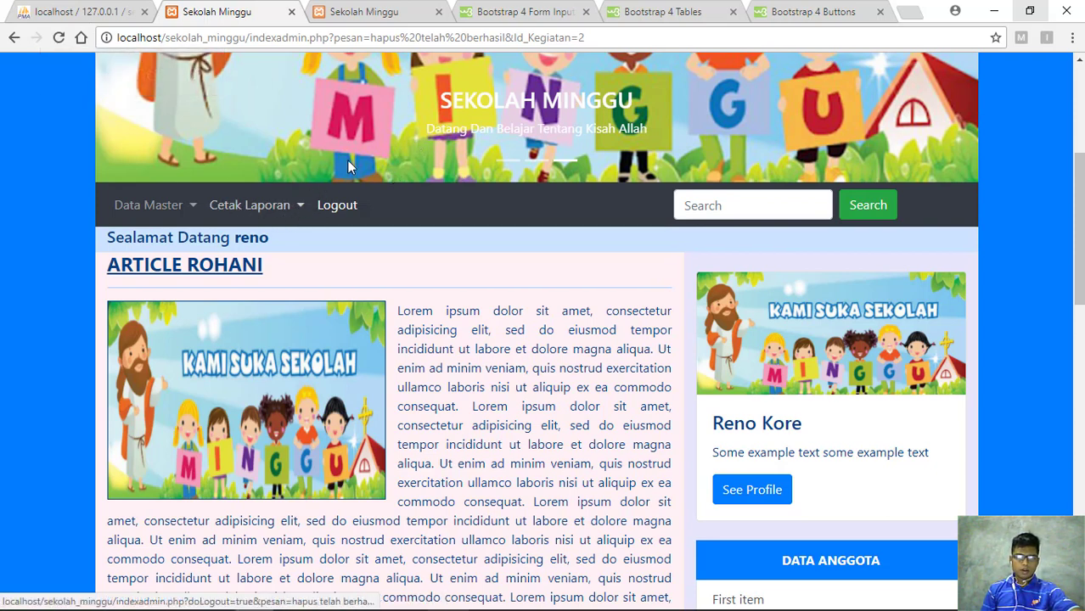
scroll(340, 157, "up", 4)
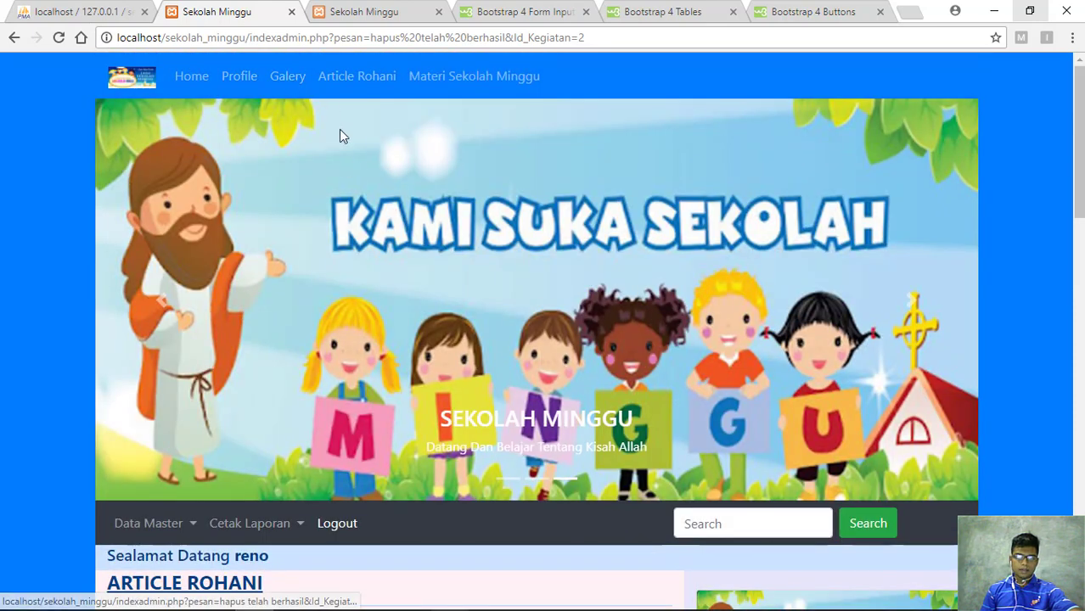
scroll(339, 134, "down", 4)
left_click(291, 206)
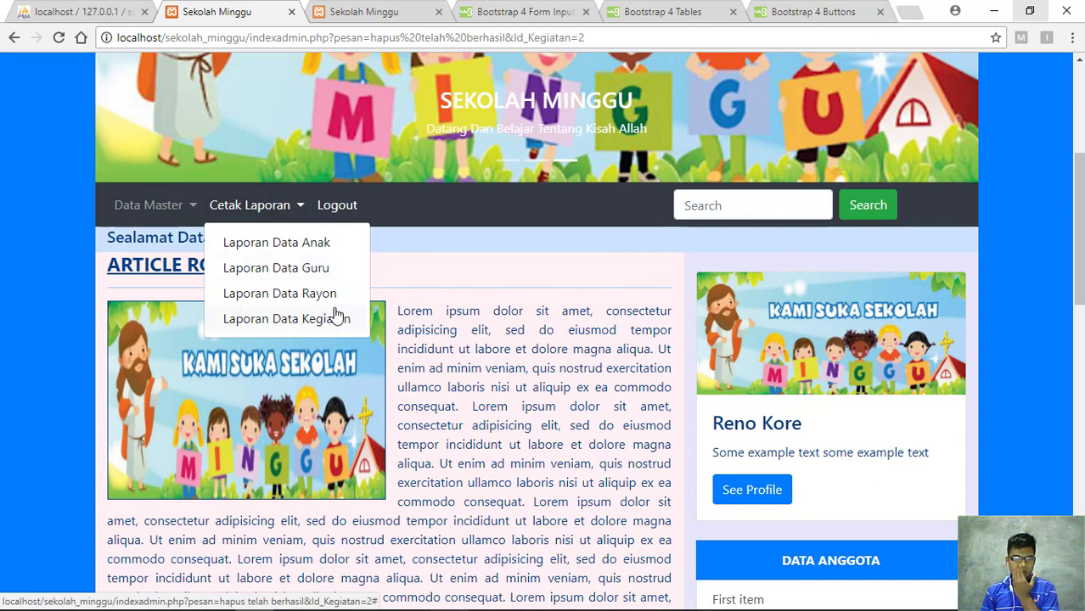
Open Laporan Data Anak, dismiss the low-battery warning, and close the Bootstrap 4 Tables and Buttons tabs
left_click(292, 242)
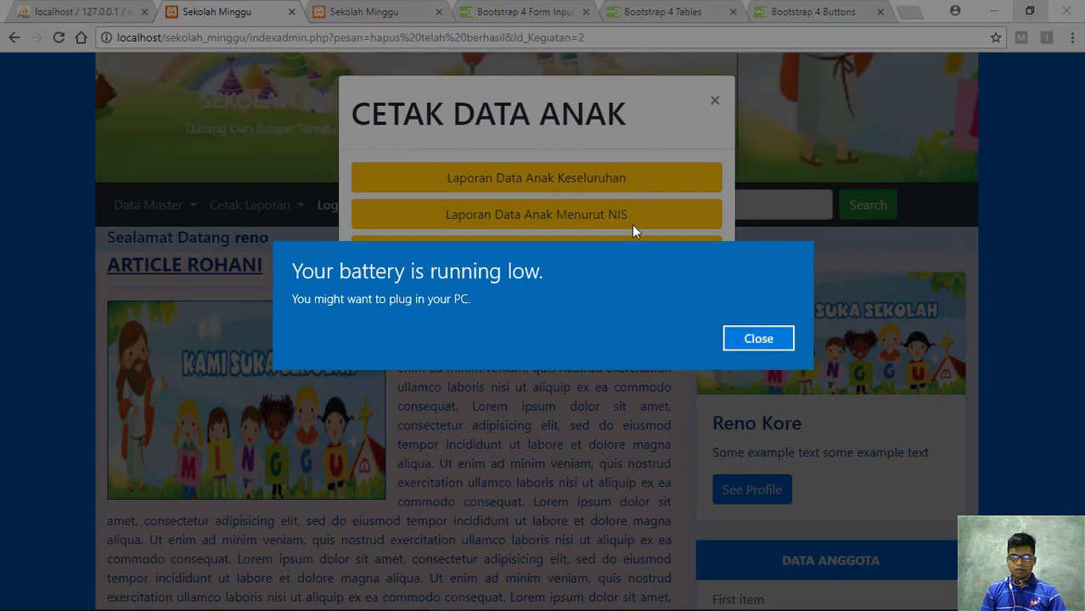
left_click(758, 339)
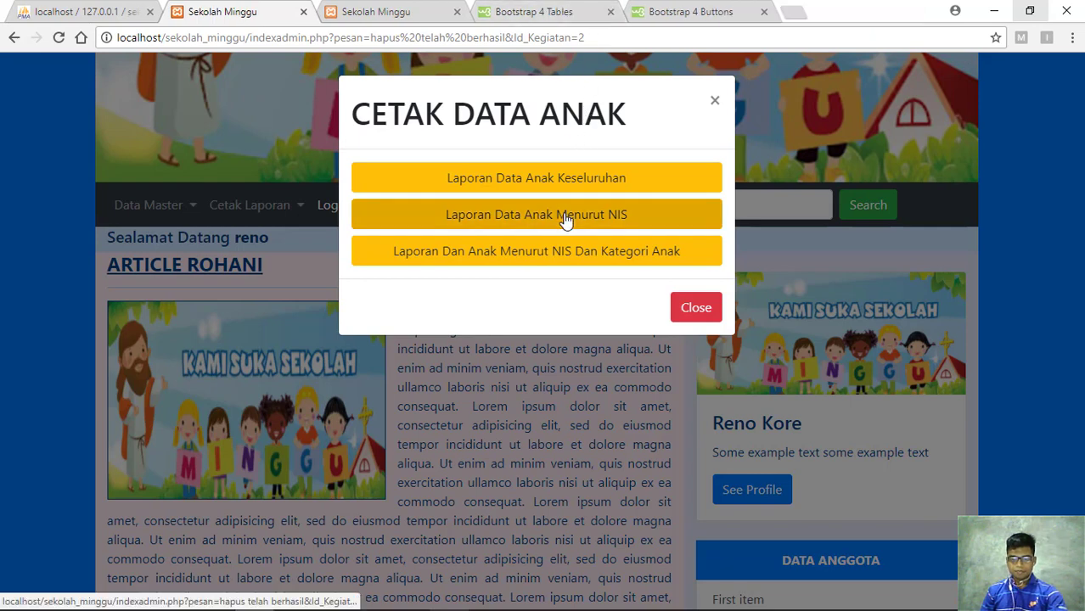
left_click(610, 12)
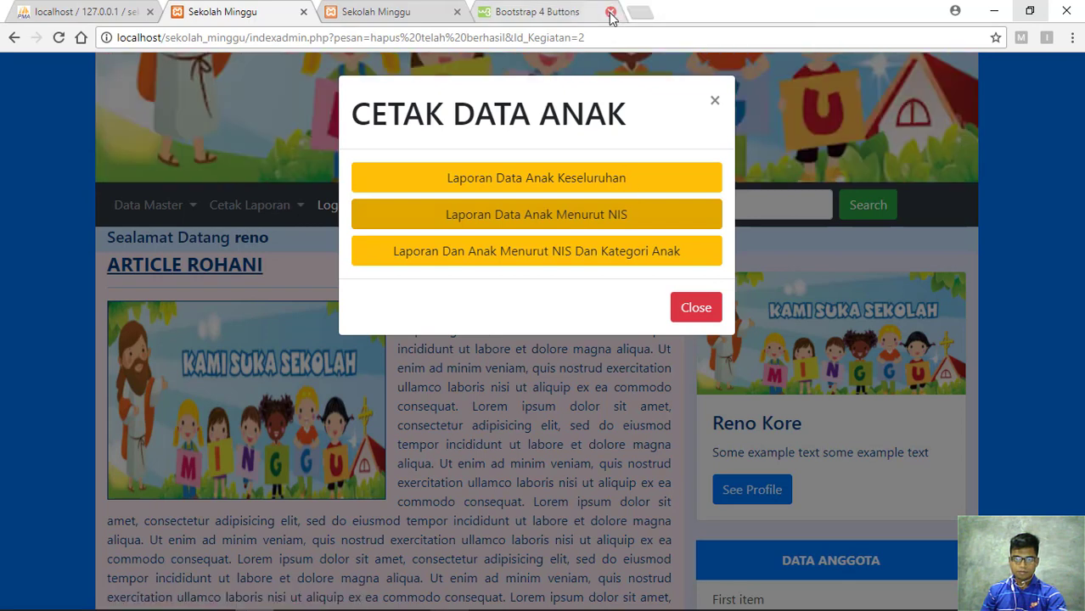
left_click(612, 13)
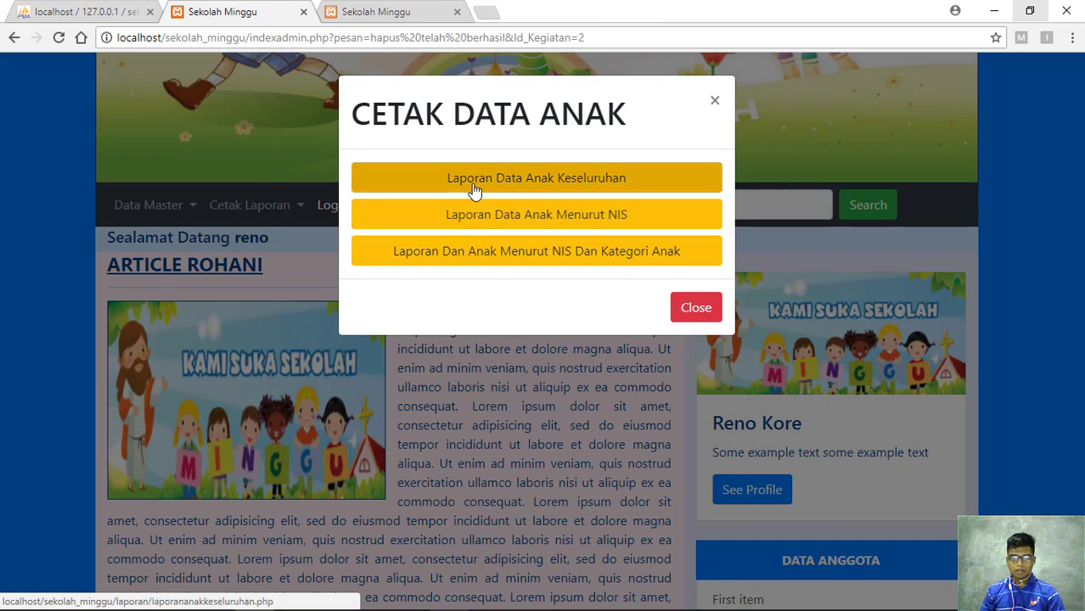
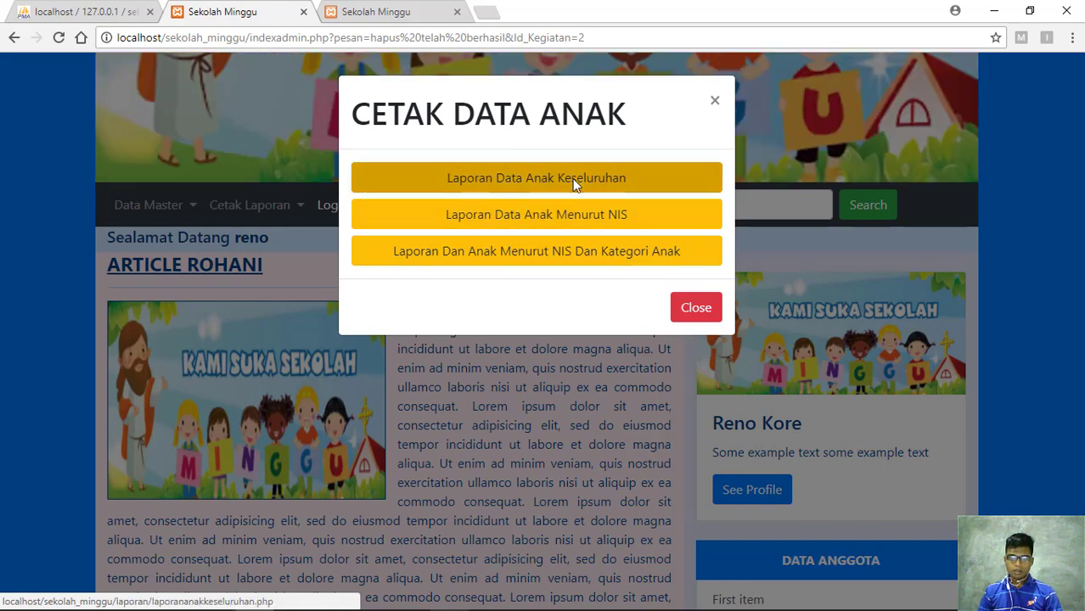
Generate the full Laporan Data Anak Keseluruhan report listing all three children, then return to the admin tab
left_click(574, 184)
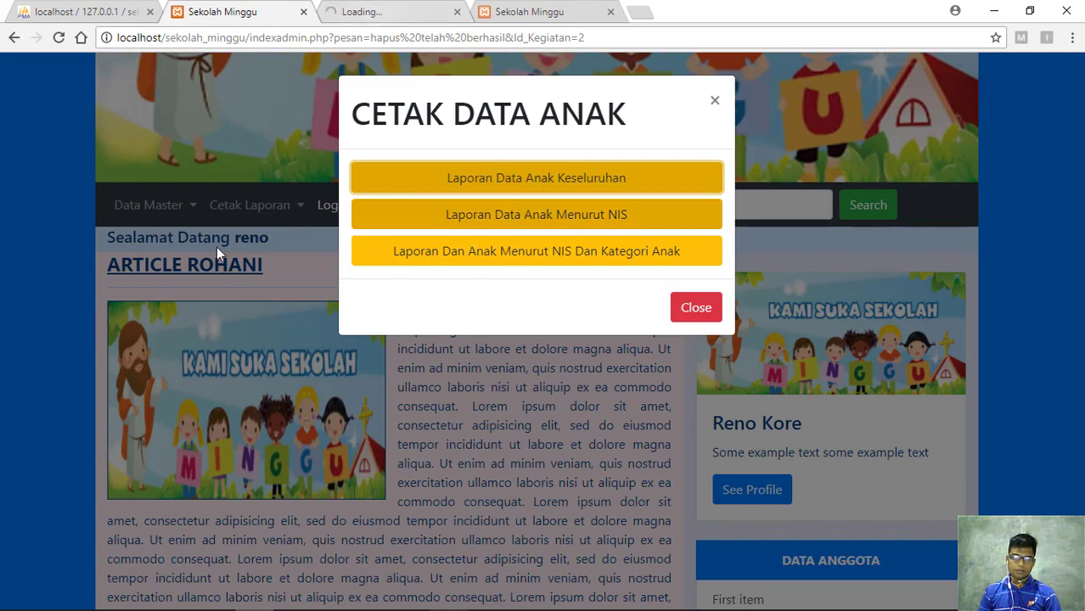
left_click(380, 11)
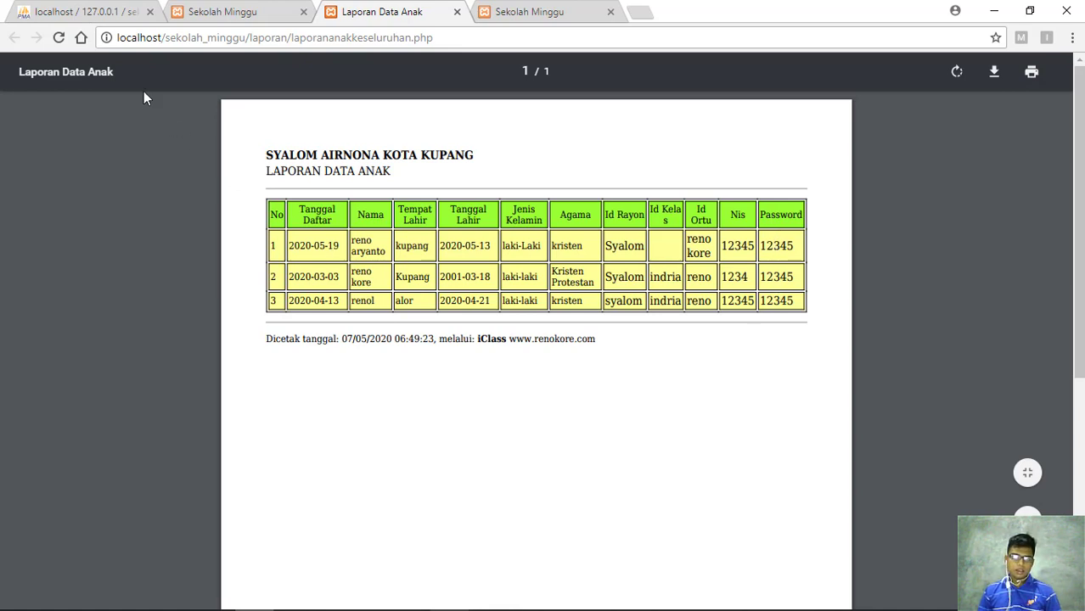
left_click(226, 13)
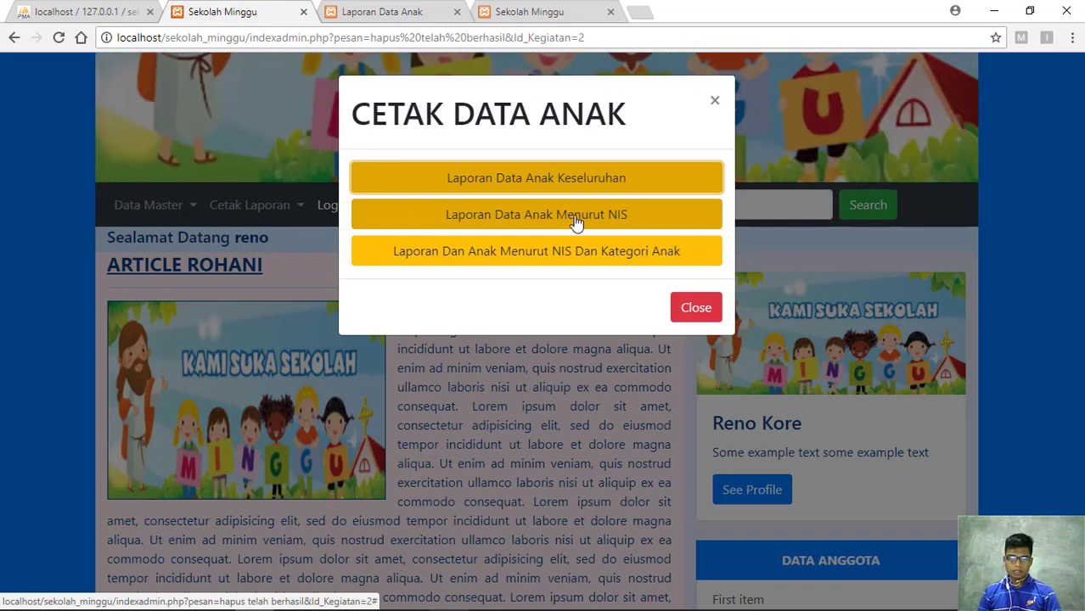
Open the Laporan Data Anak Menurut NIS form, enter 1234, and check NIS values in the full report
left_click(576, 220)
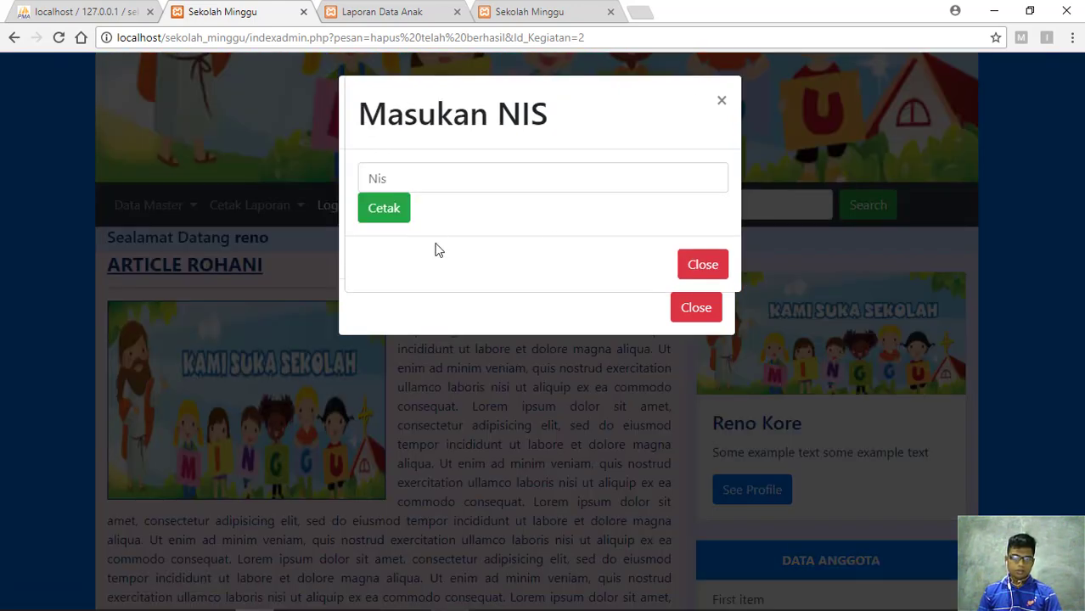
left_click(432, 177)
key("Return")
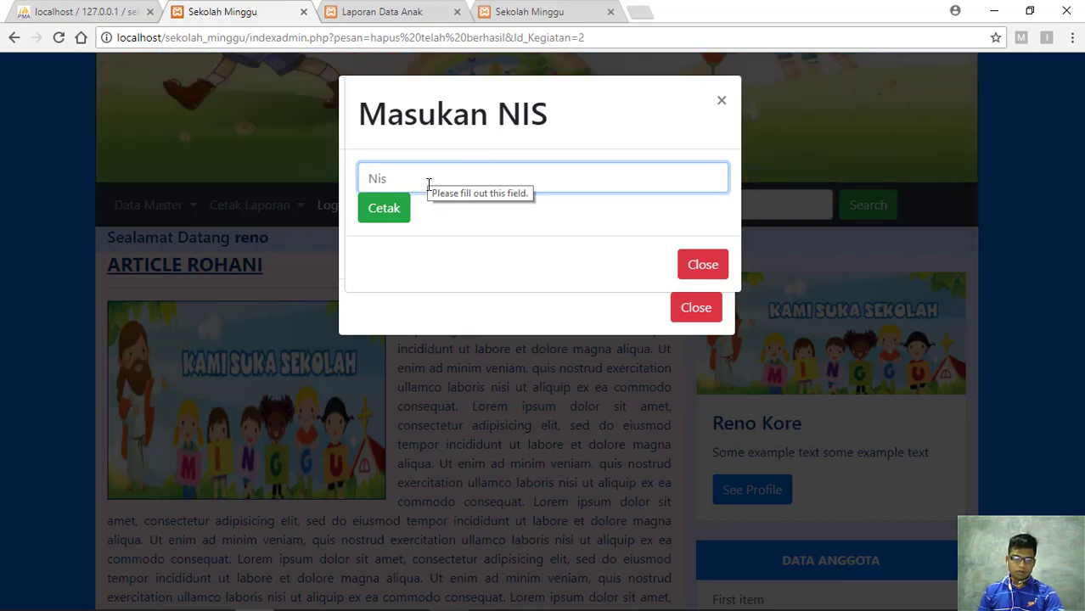
type("1234")
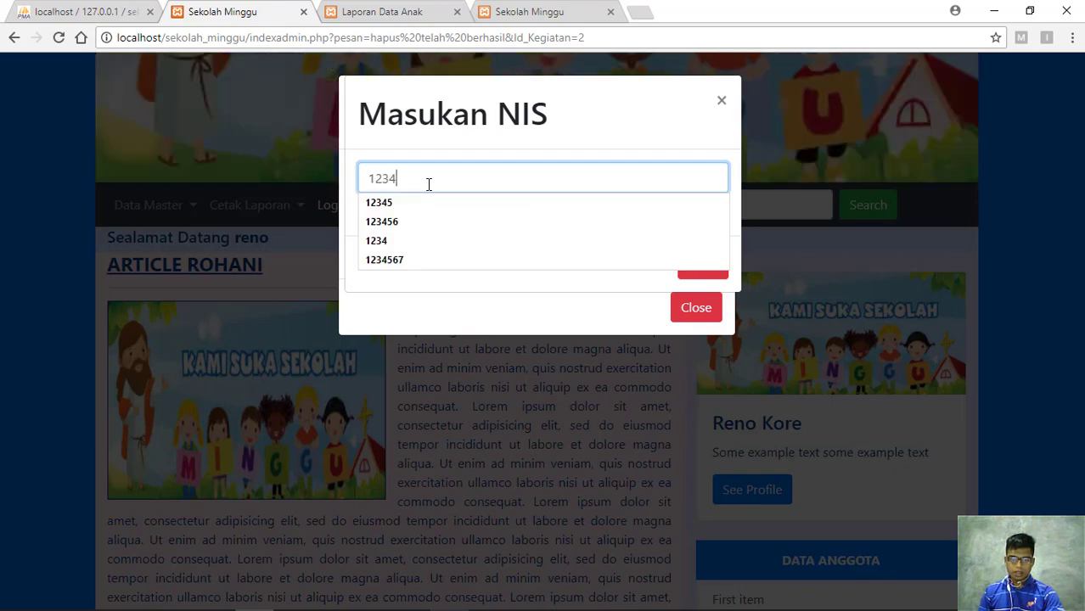
left_click(404, 9)
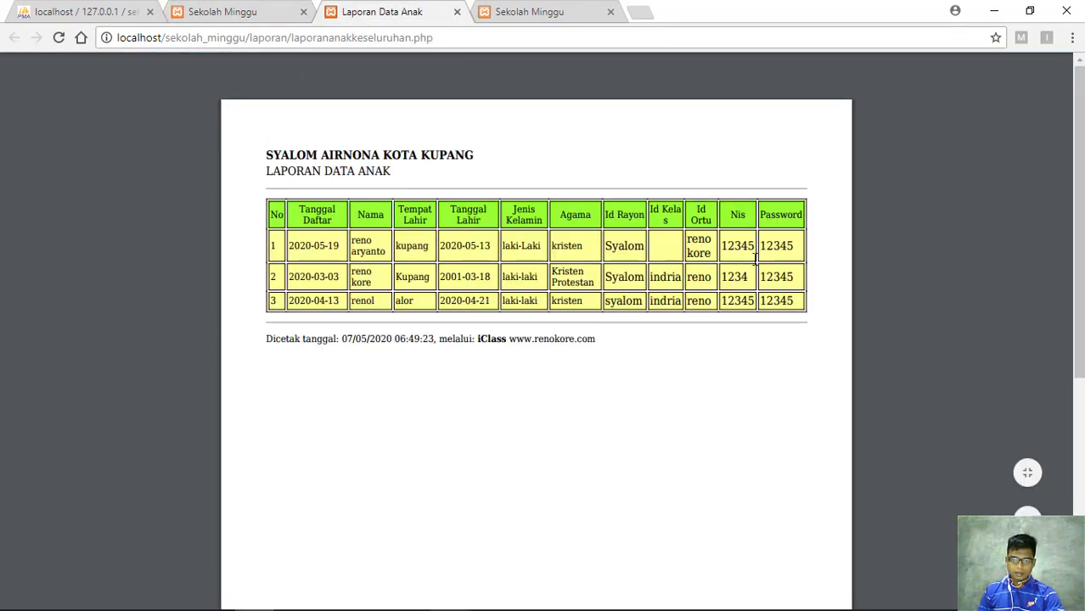
left_click(221, 11)
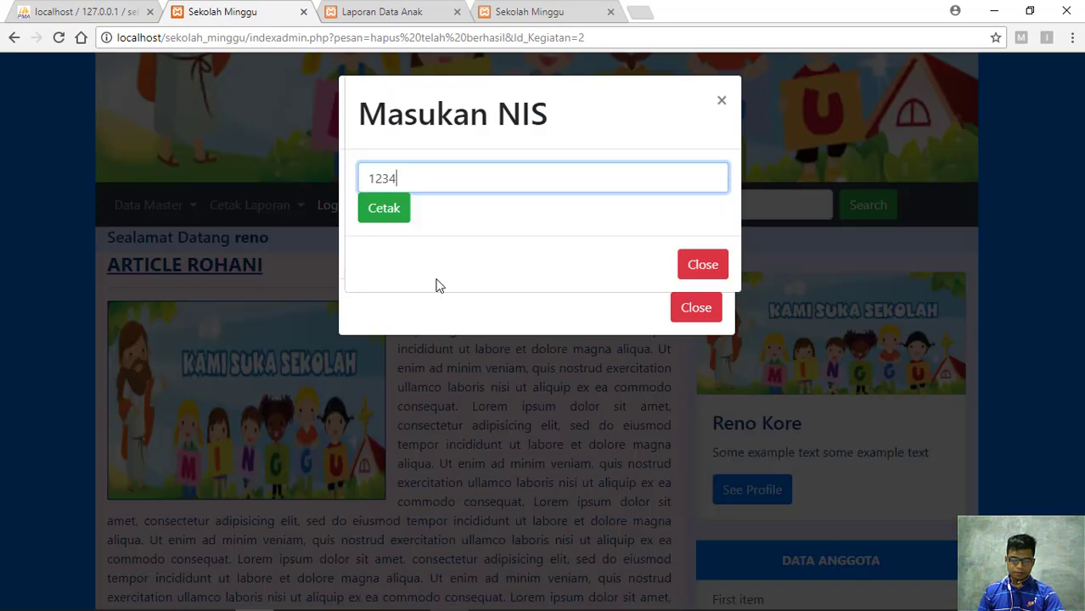
Complete the NIS as 12345, print its single-child report, then close the Masukan NIS form
left_click(426, 192)
type("5")
key("Down")
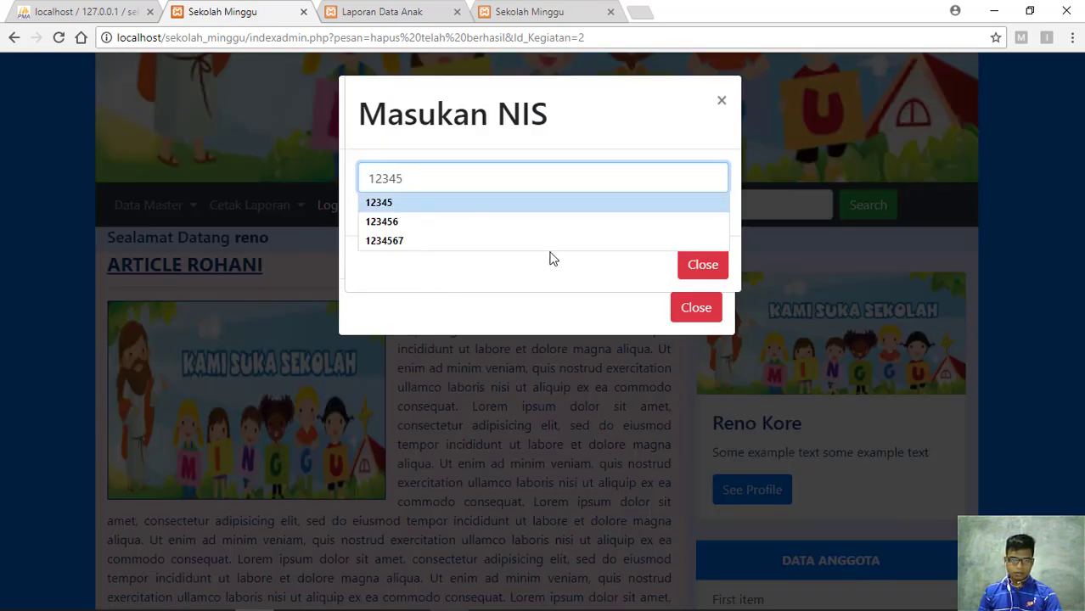
key("Down")
key("Escape")
left_click(393, 219)
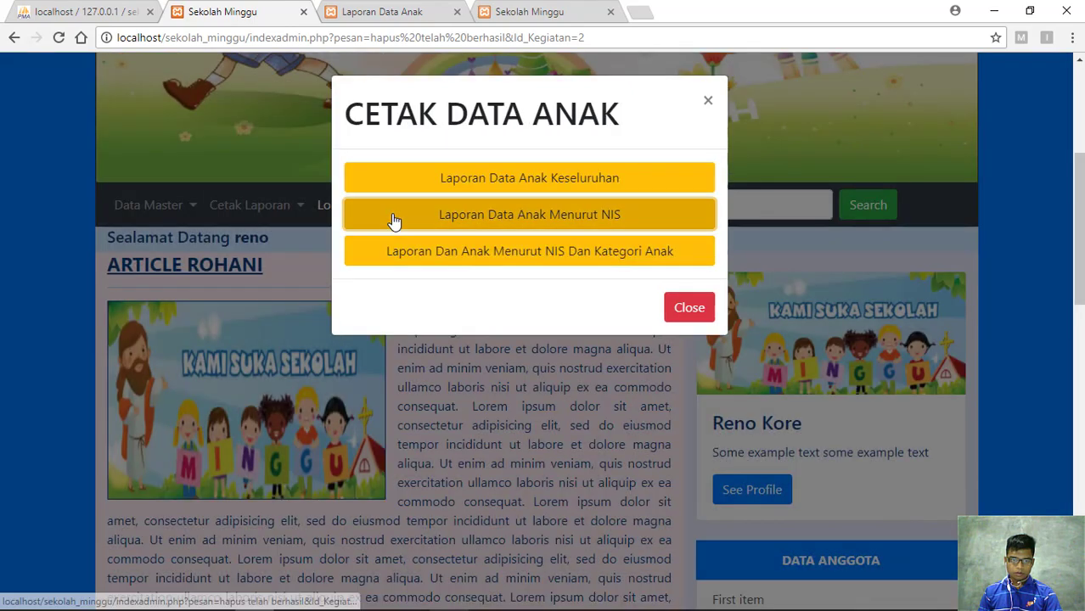
left_click(469, 219)
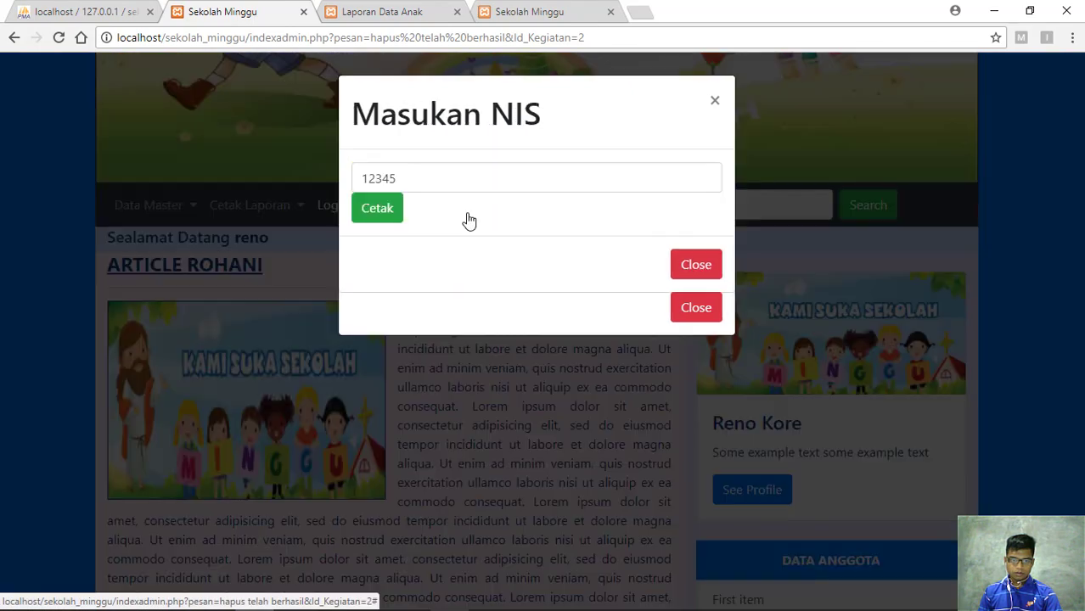
left_click(382, 217)
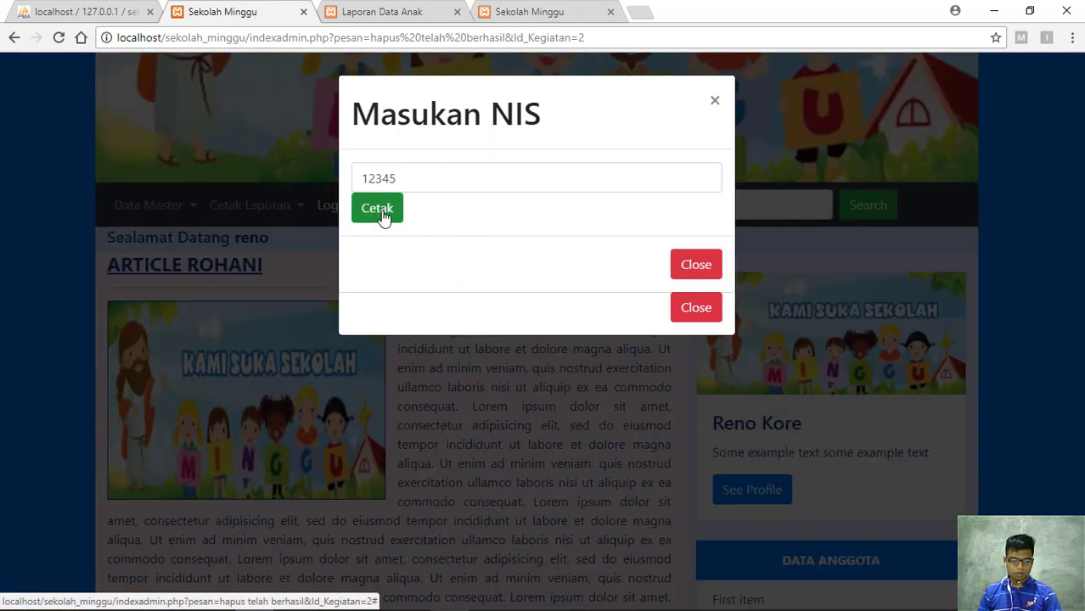
left_click(382, 217)
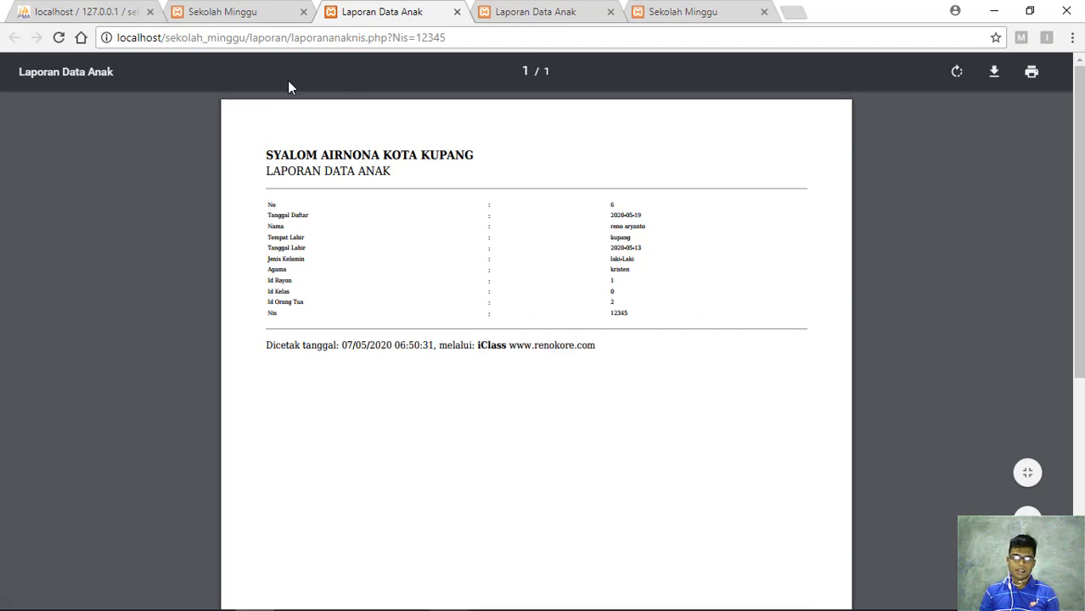
left_click(246, 13)
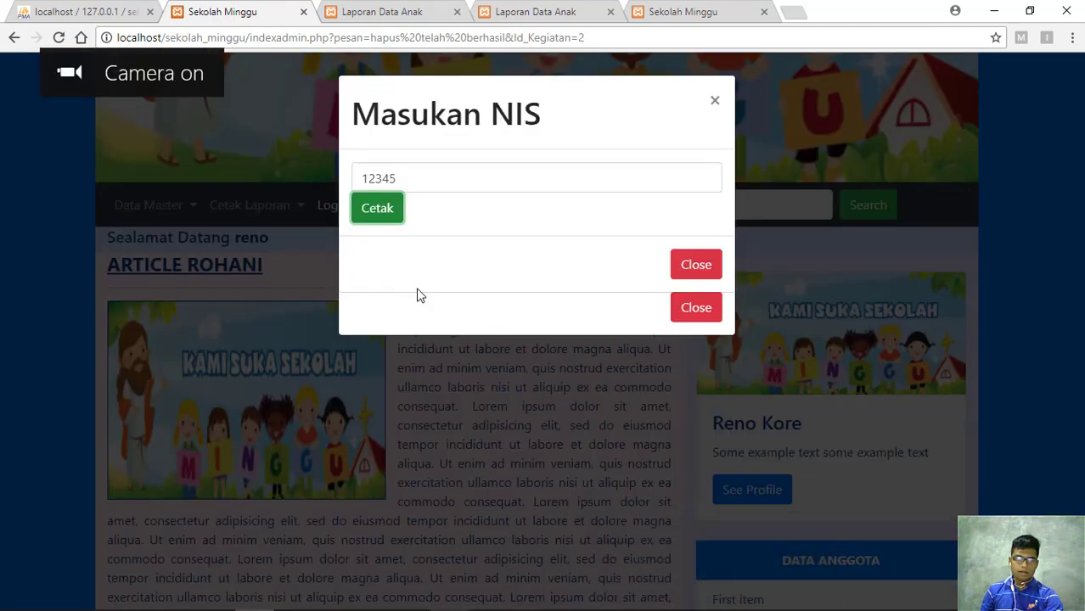
left_click(692, 267)
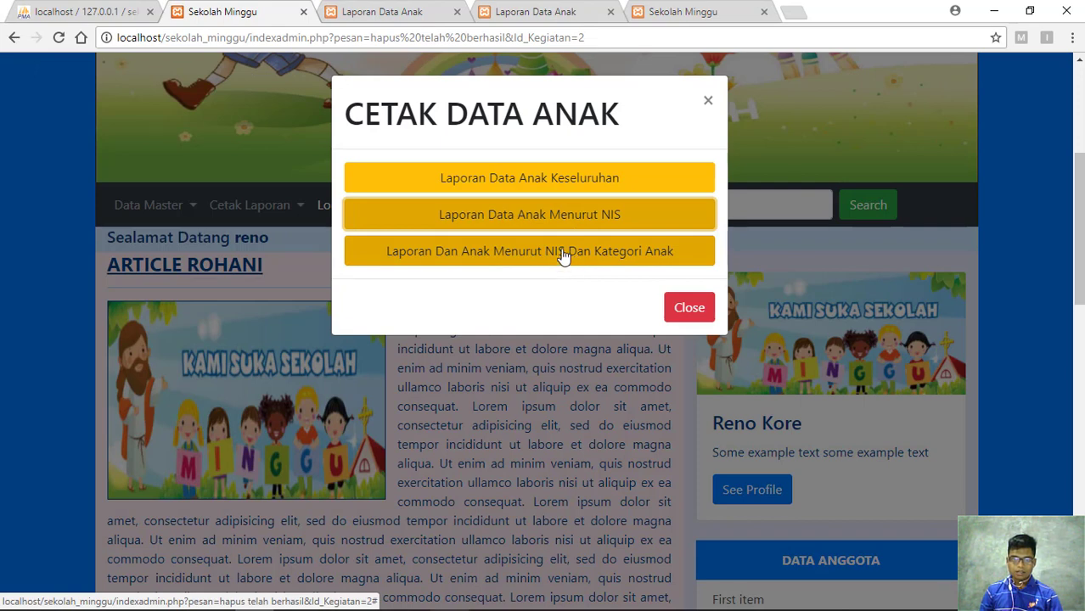
Fill the NIS-and-category report form with NIS 12345 and category Indria
left_click(563, 256)
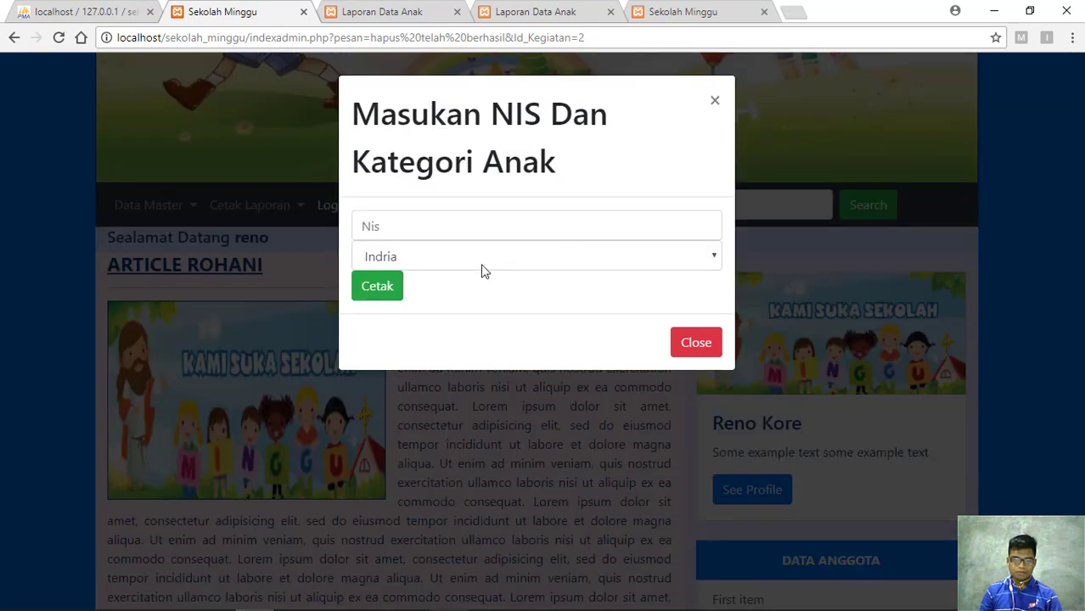
left_click(399, 219)
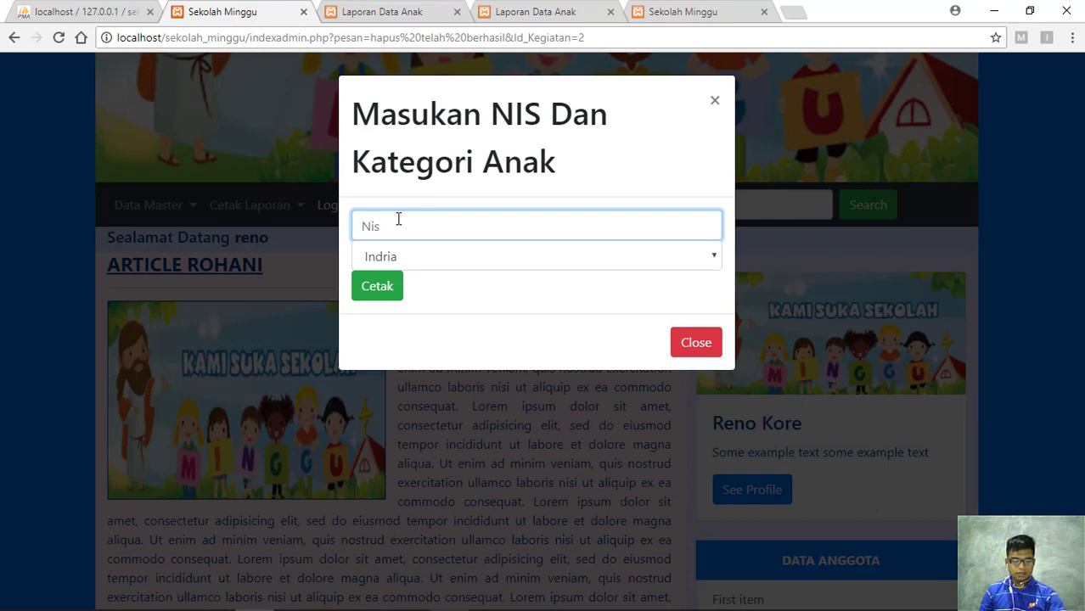
type("12345")
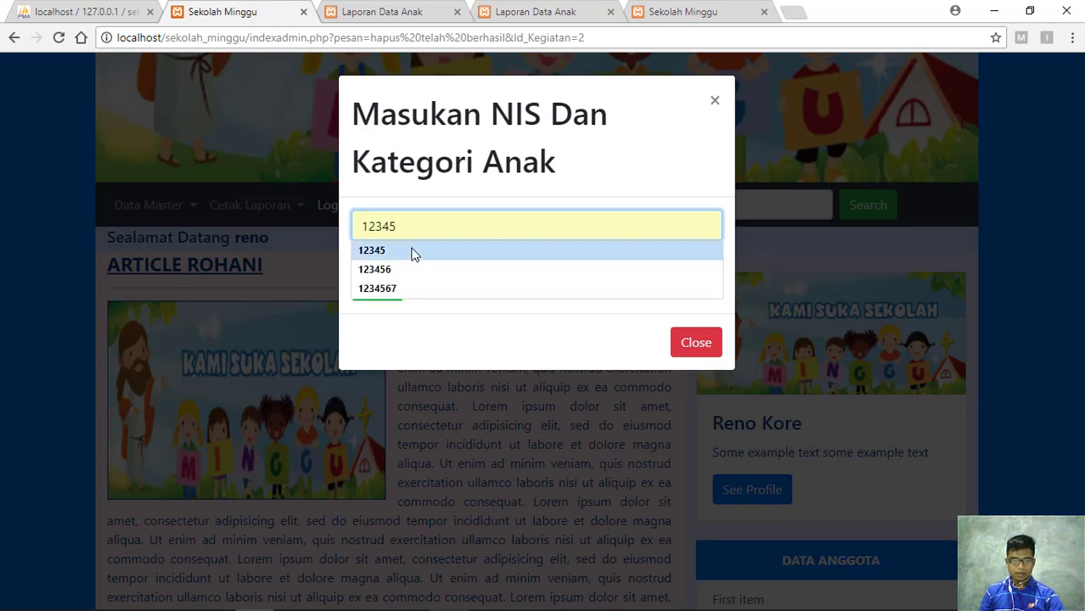
left_click(413, 253)
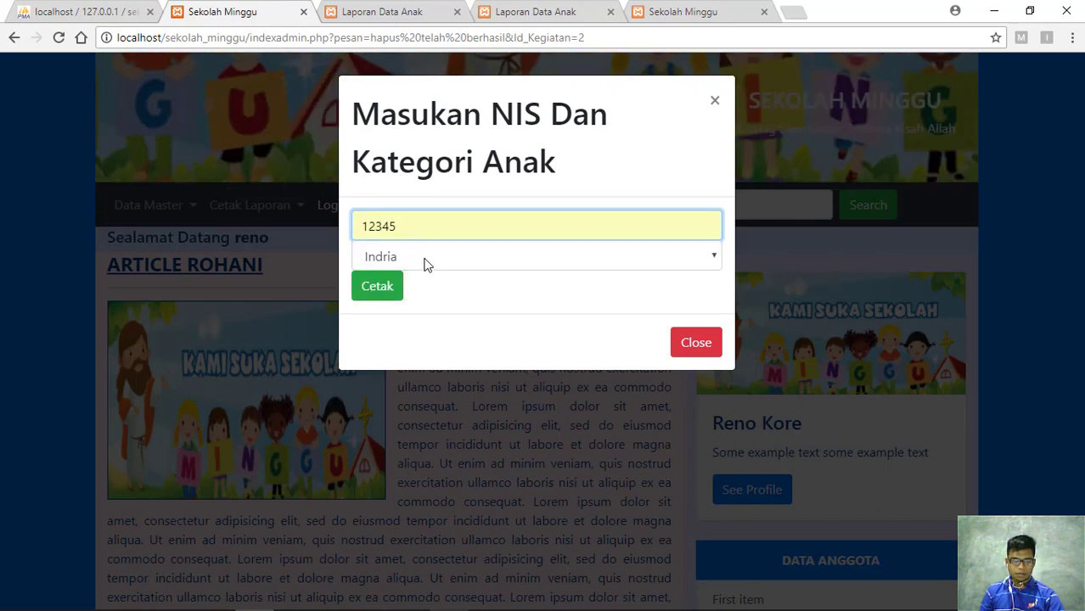
left_click(427, 265)
left_click(477, 260)
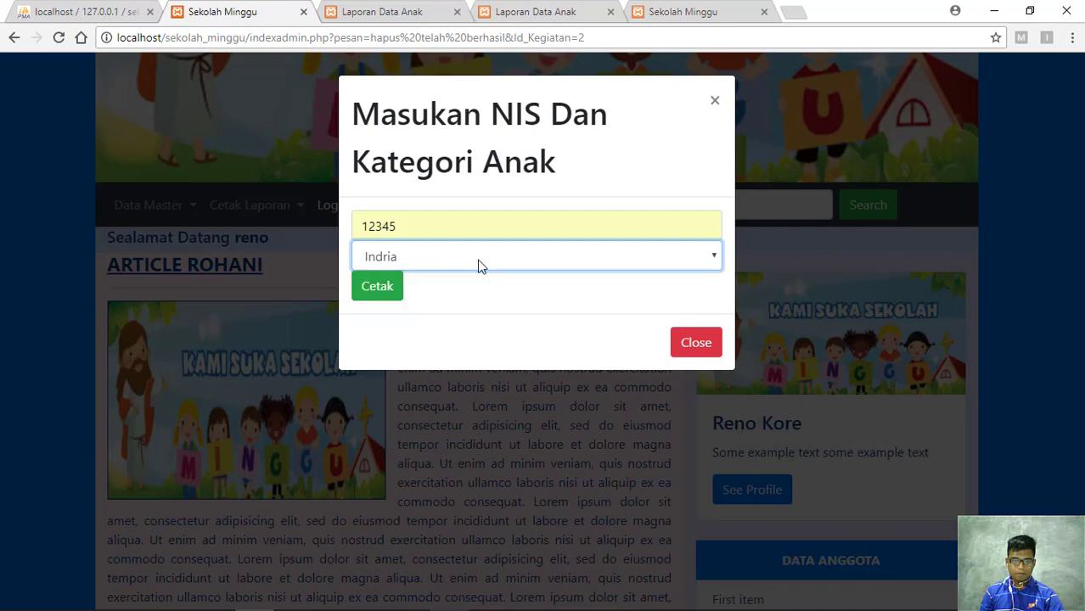
Compare with the open reports, print the NIS 12345 Indria report, and go back to admin home
left_click(570, 14)
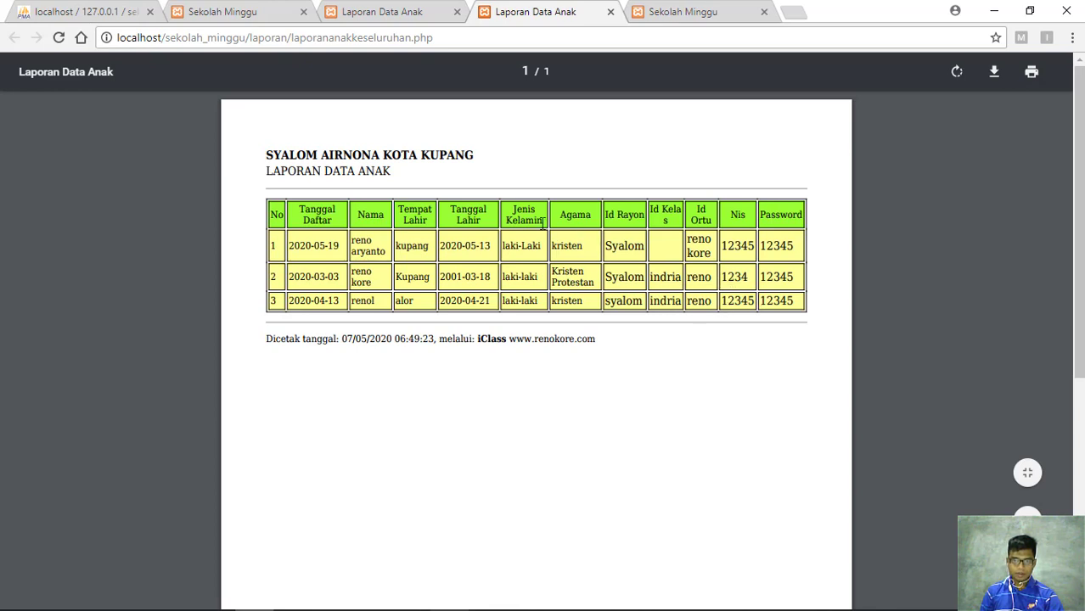
left_click(383, 8)
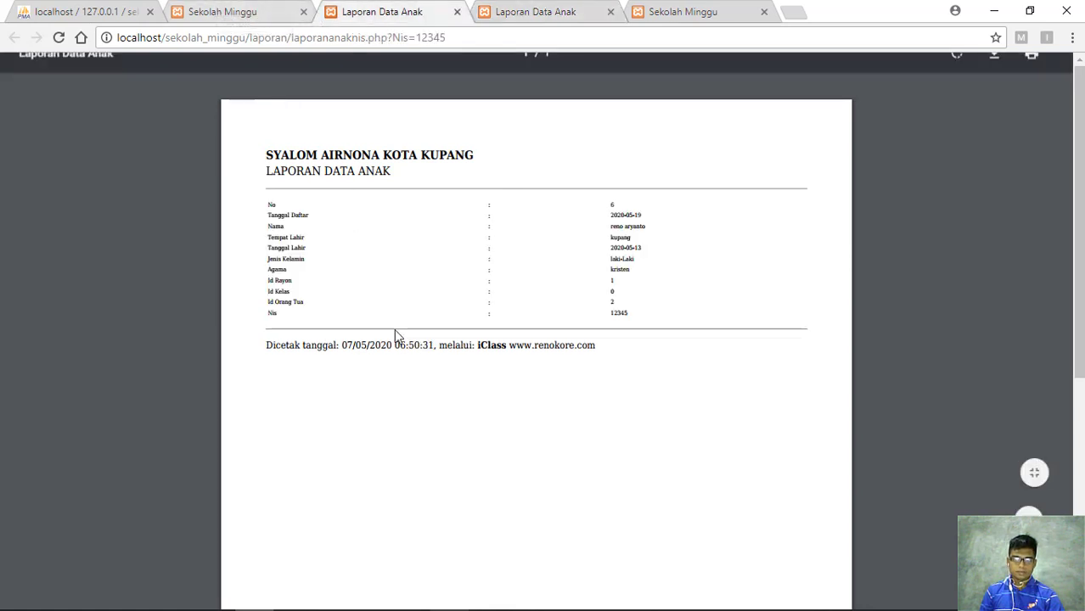
key("ctrl+shift+Tab")
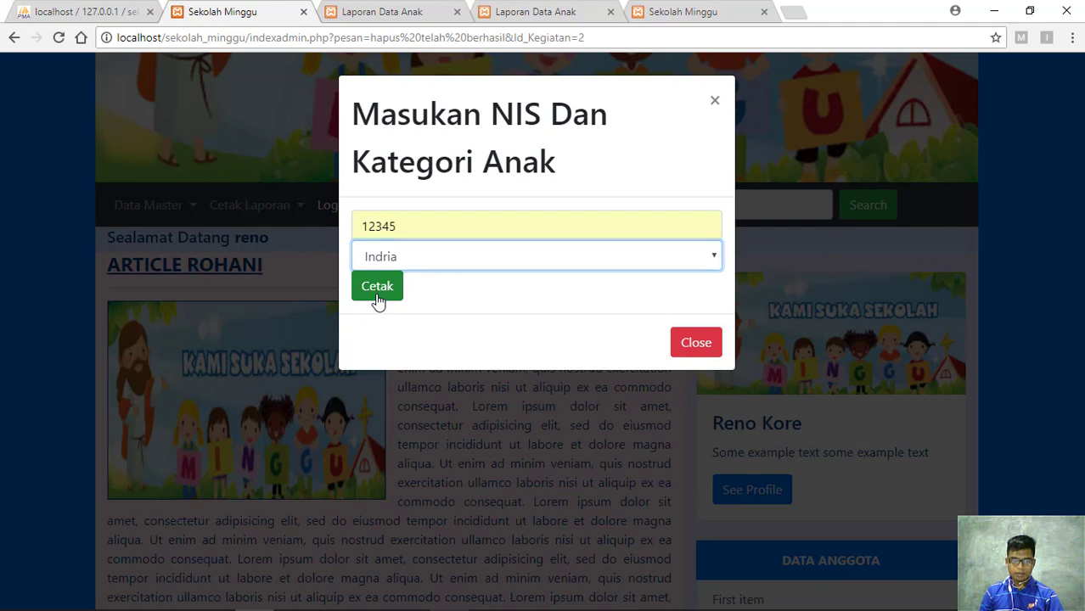
left_click(377, 289)
left_click(378, 293)
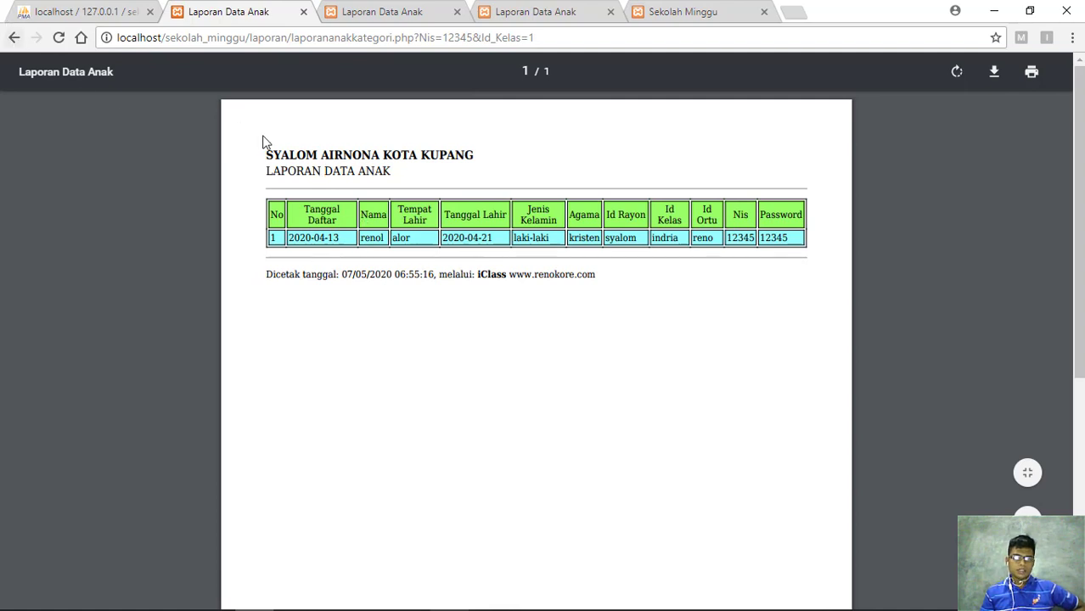
left_click(14, 39)
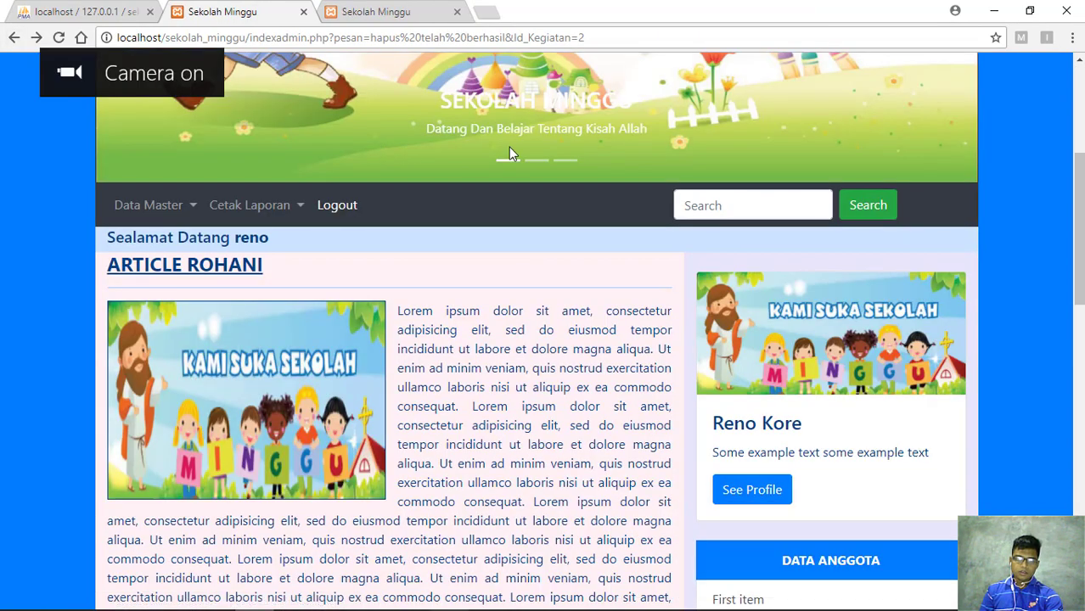
Generate the full Laporan Data Guru report with both teachers, then start the teacher-by-address report
scroll(501, 242, "up", 4)
scroll(382, 289, "down", 3)
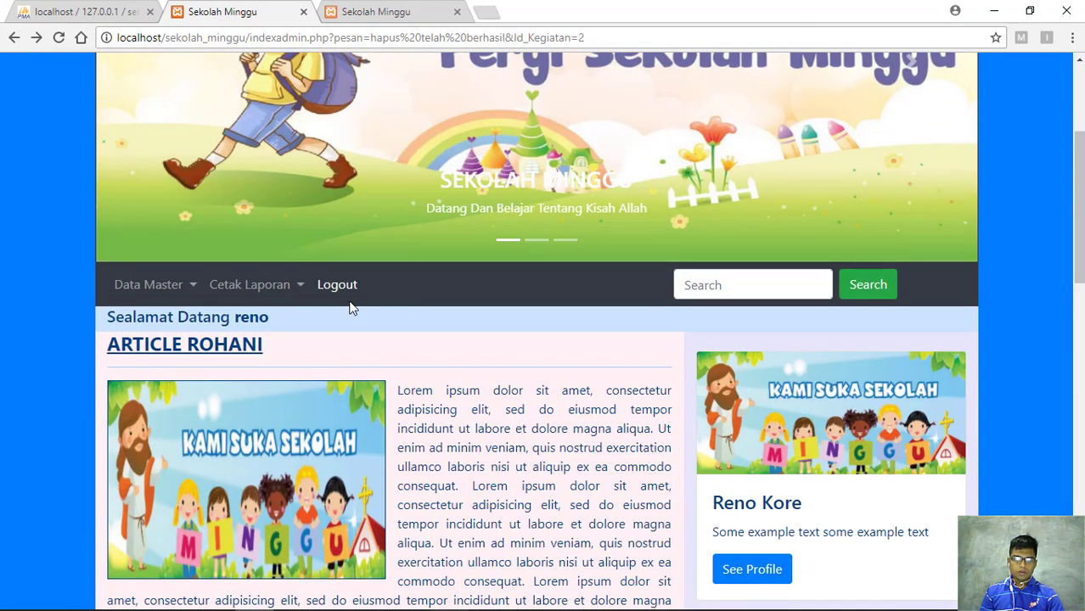
left_click(293, 289)
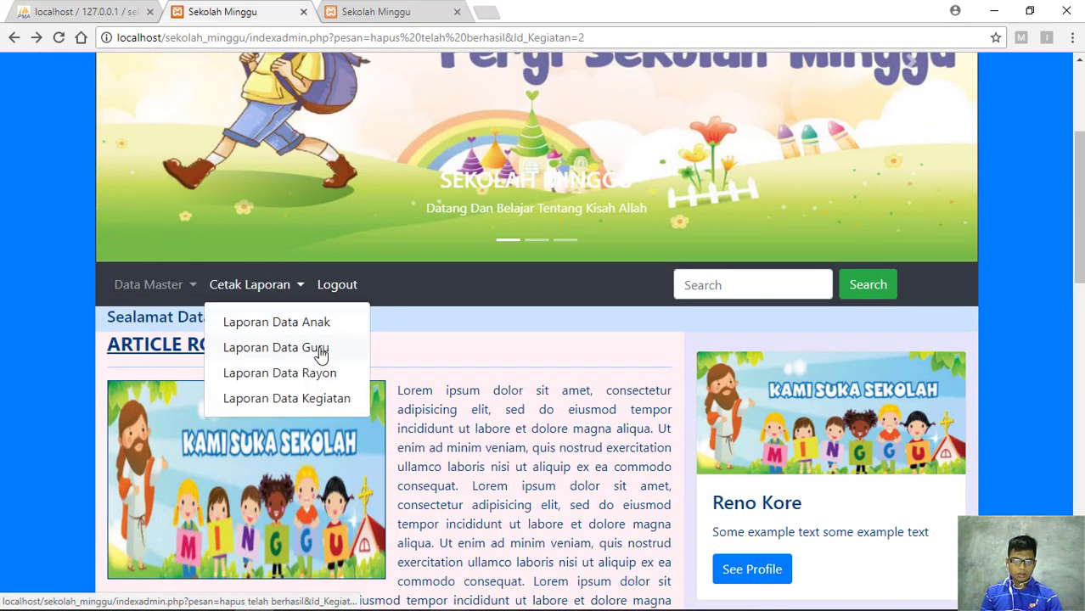
left_click(302, 353)
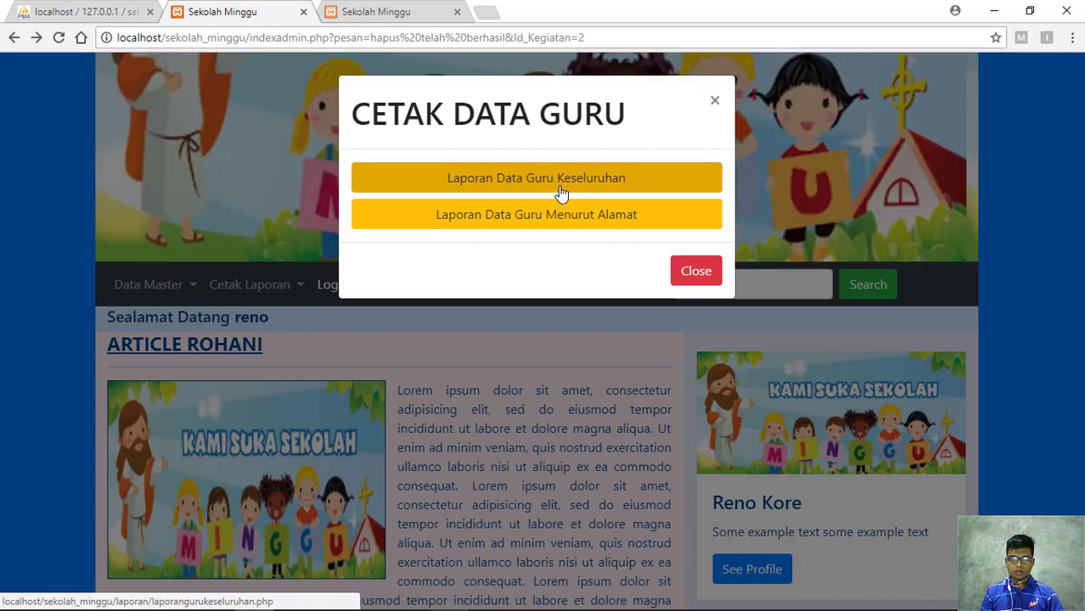
left_click(560, 192)
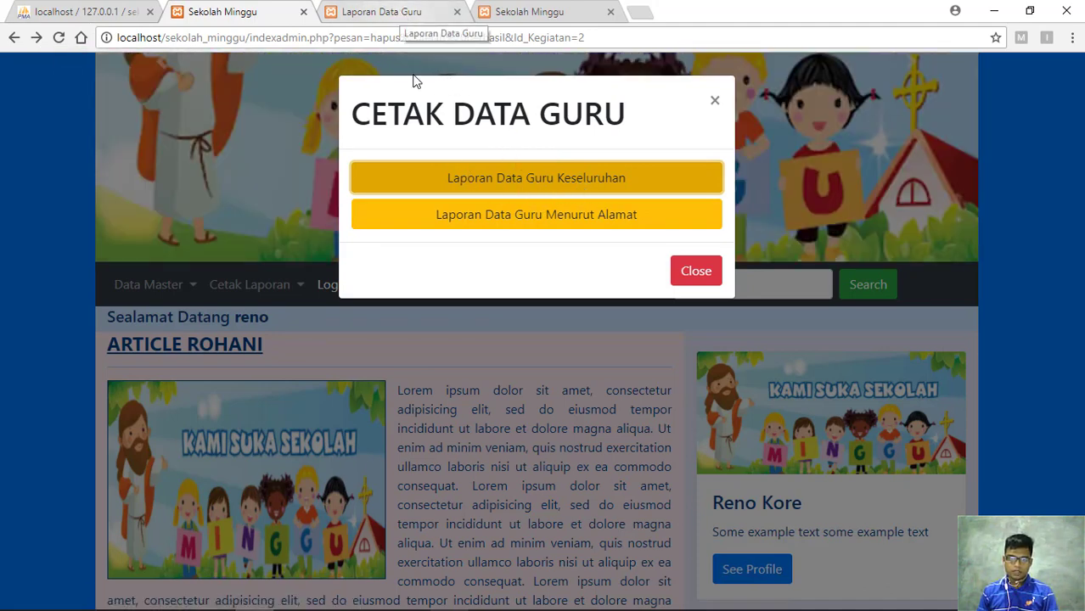
left_click(417, 11)
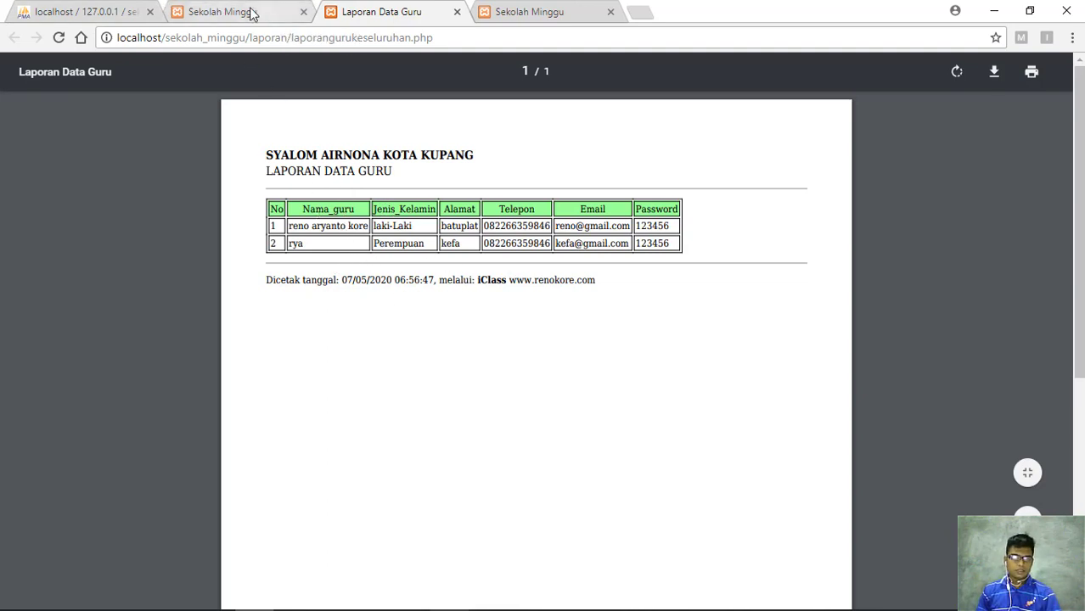
key("ctrl+shift+Tab")
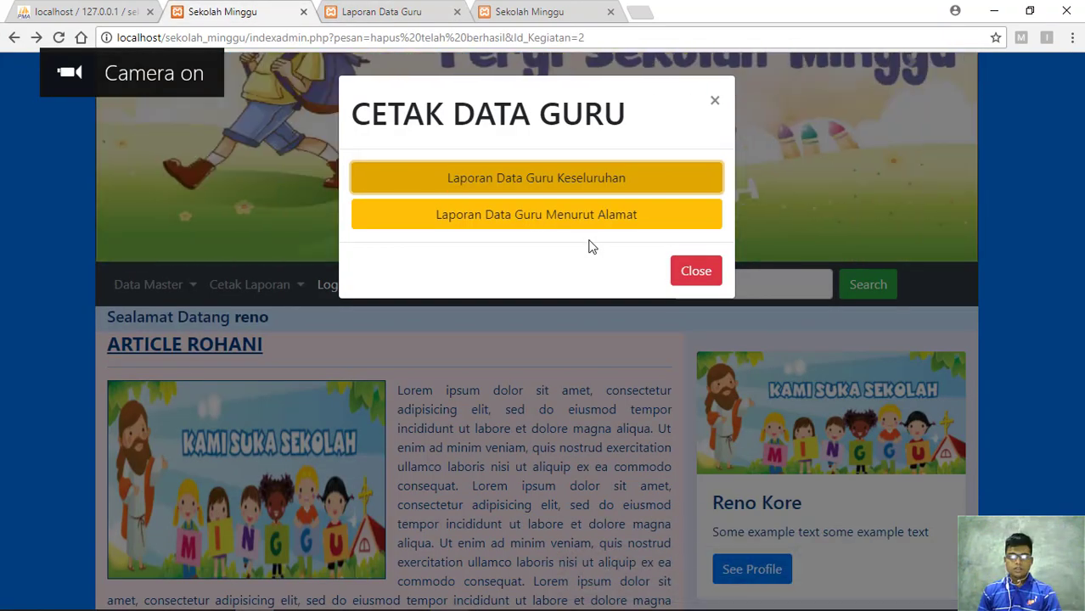
left_click(584, 229)
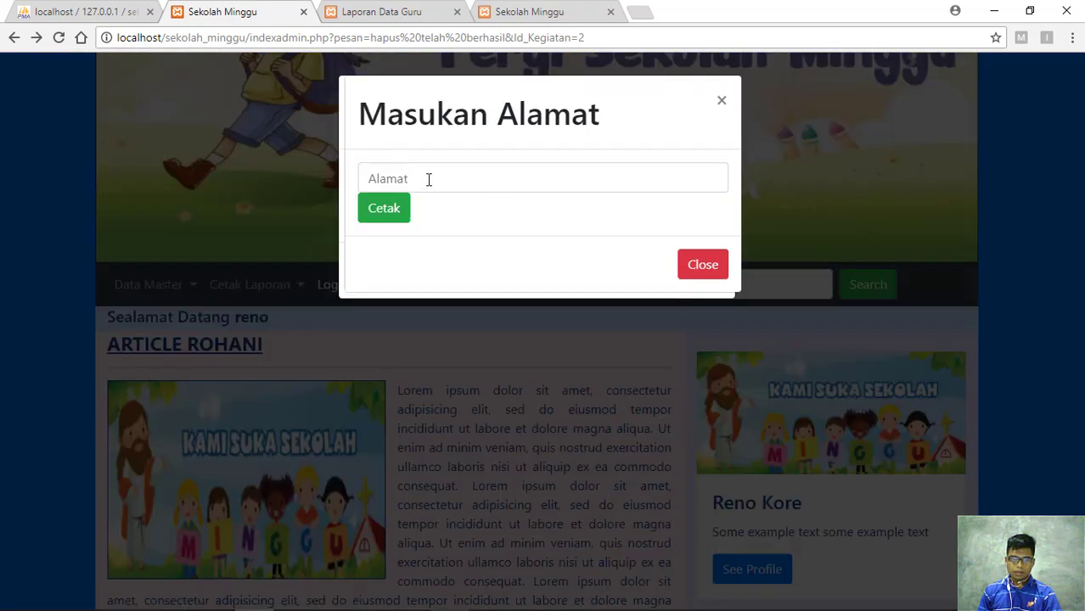
Print the teacher report for address 'batuplat', then go back to the admin page
left_click(428, 179)
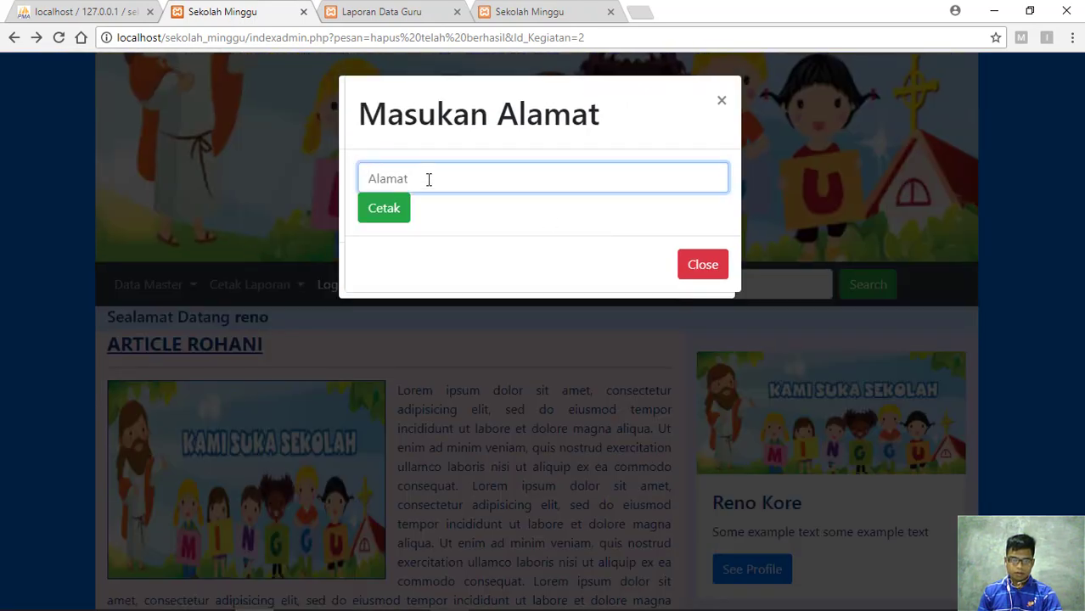
type("batuplat")
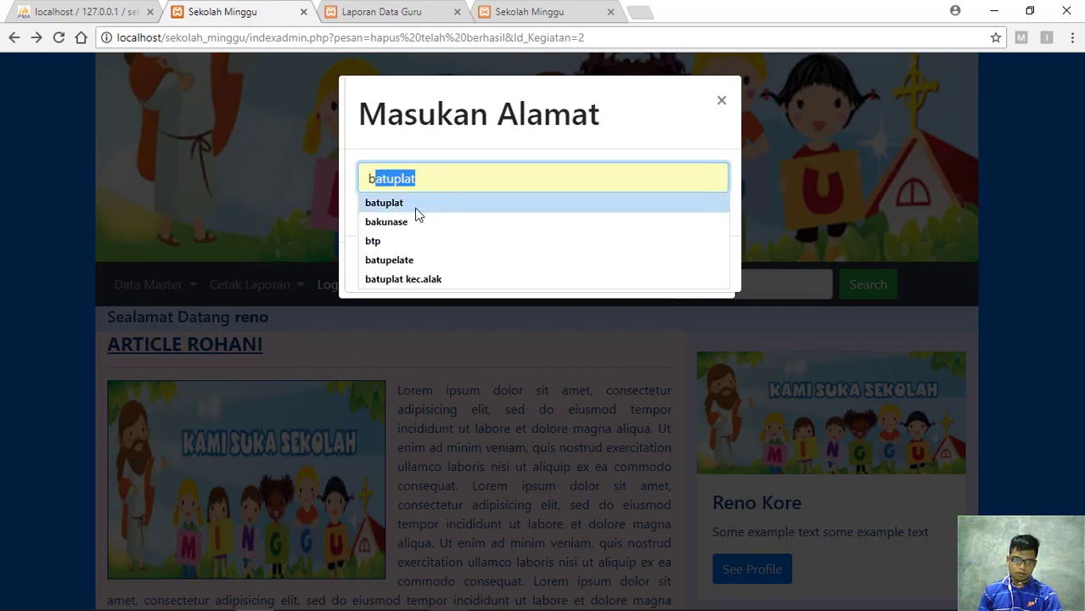
left_click(417, 213)
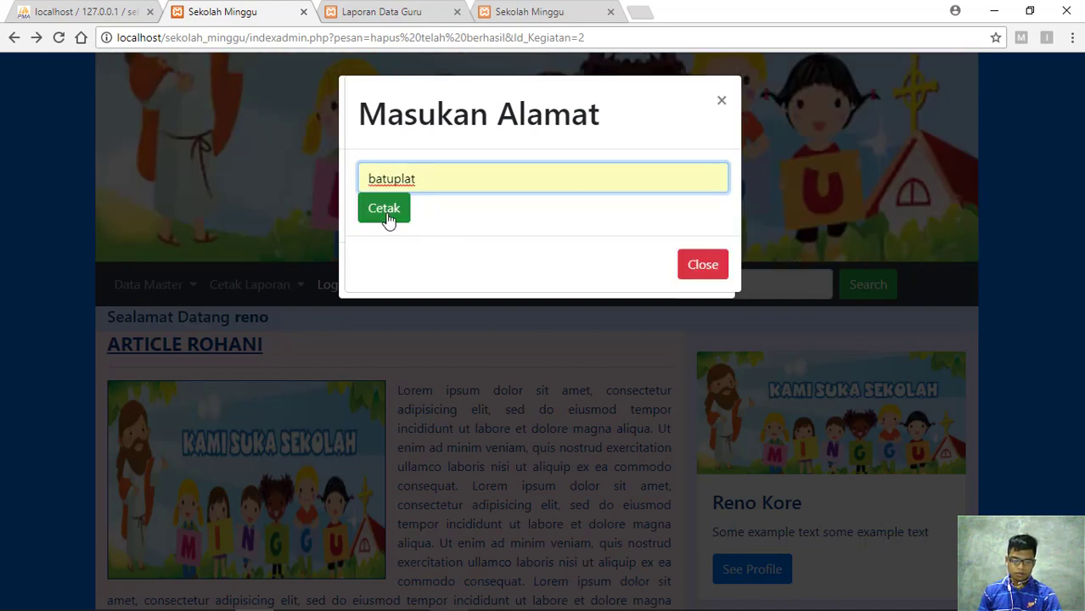
left_click(384, 210)
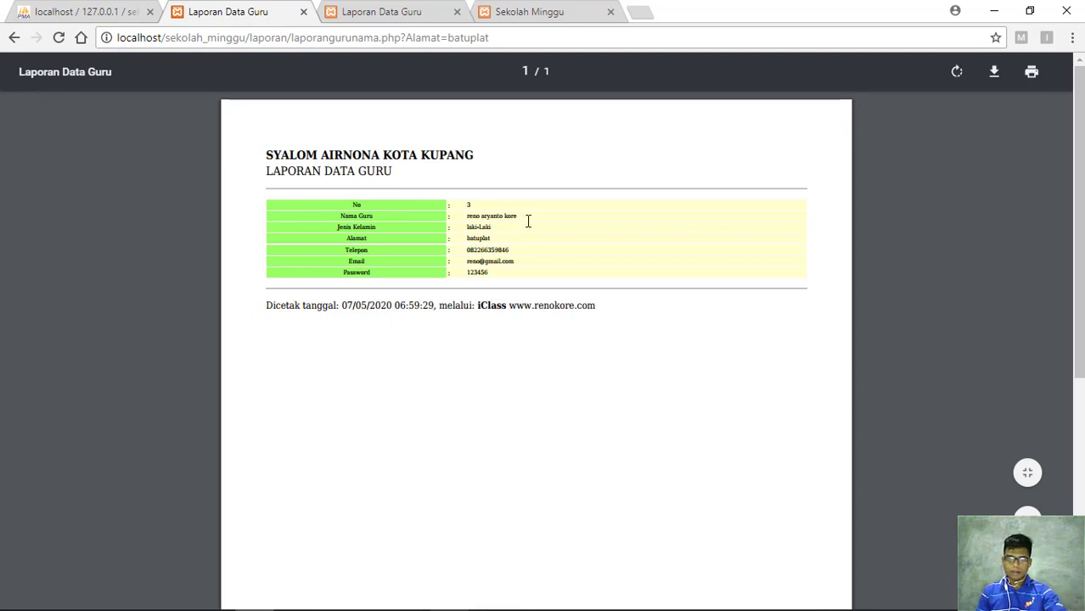
left_click(14, 37)
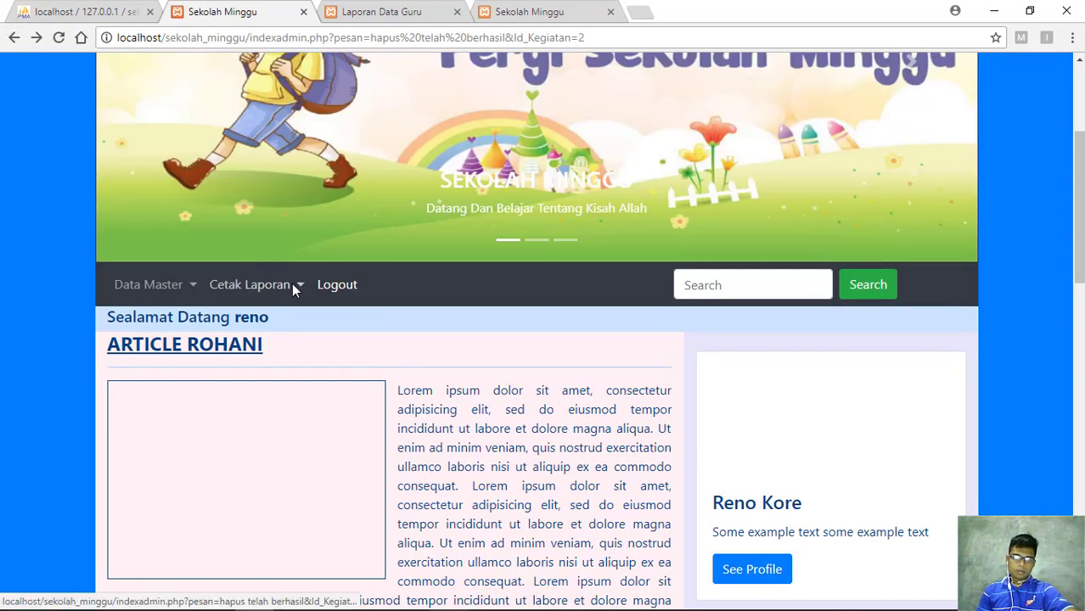
Close the old teacher report, then generate the full three-rayon Laporan Data Rayon and close it
left_click(294, 287)
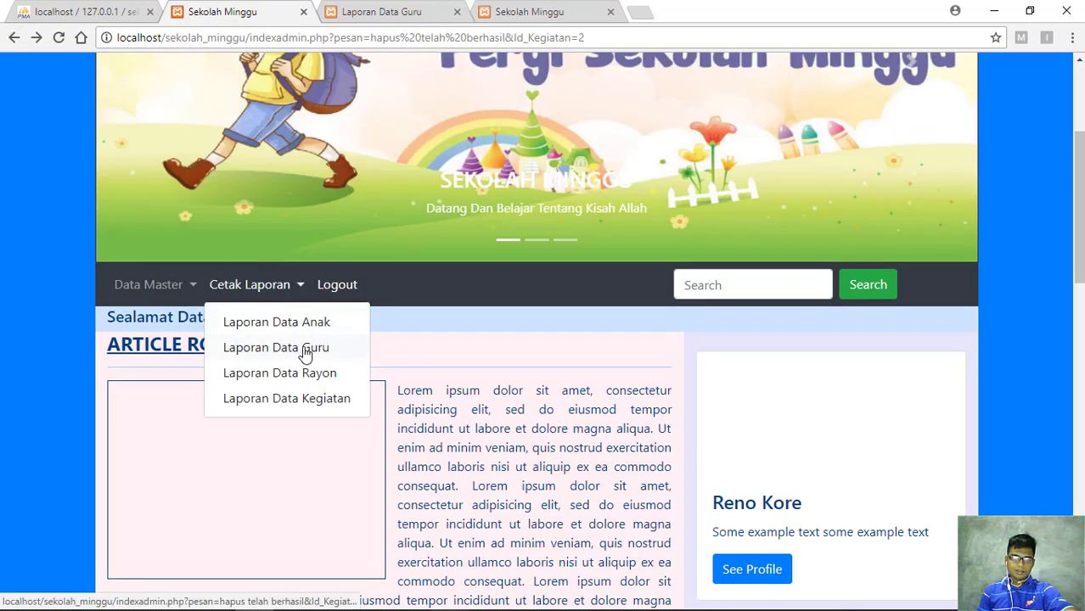
left_click(457, 12)
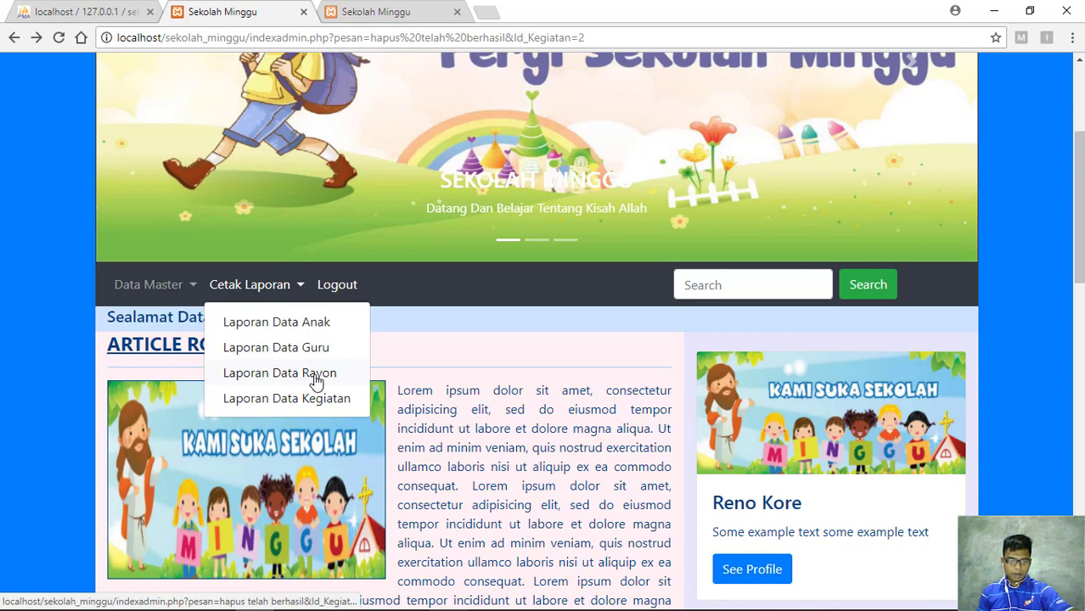
left_click(316, 378)
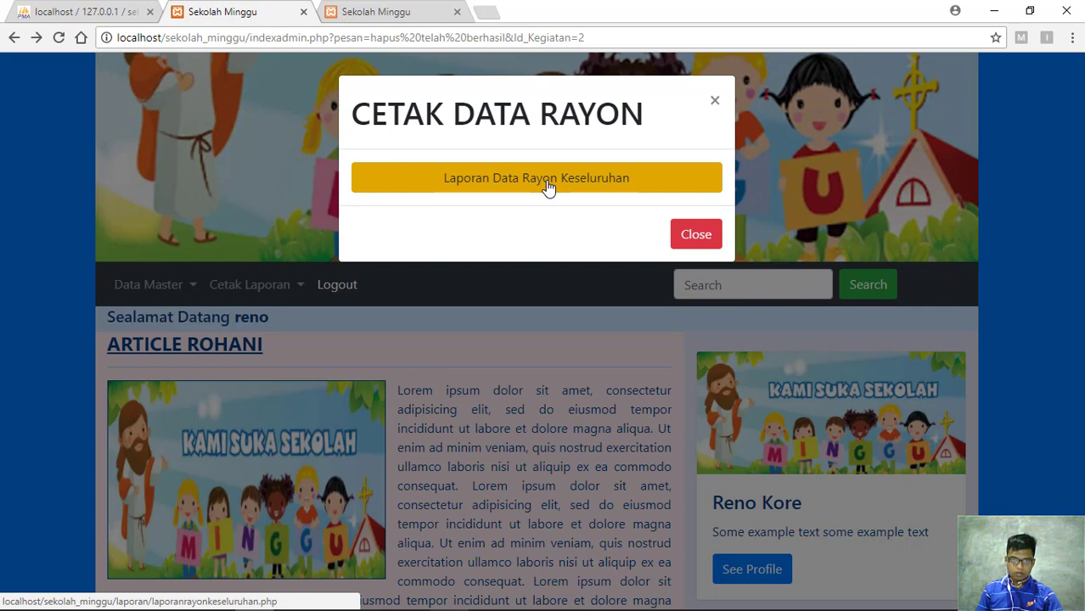
left_click(549, 188)
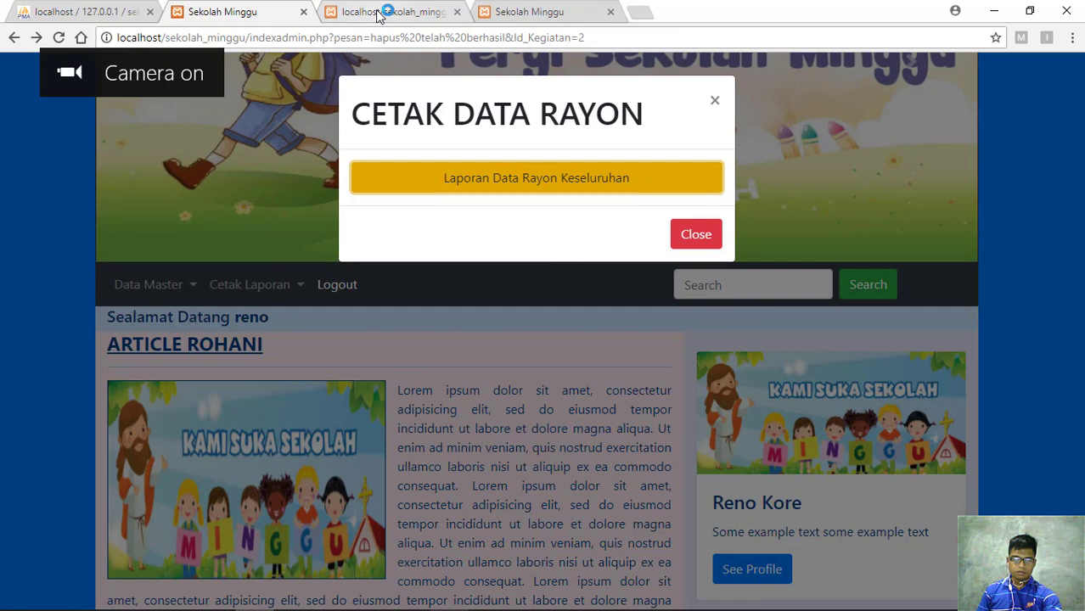
left_click(379, 14)
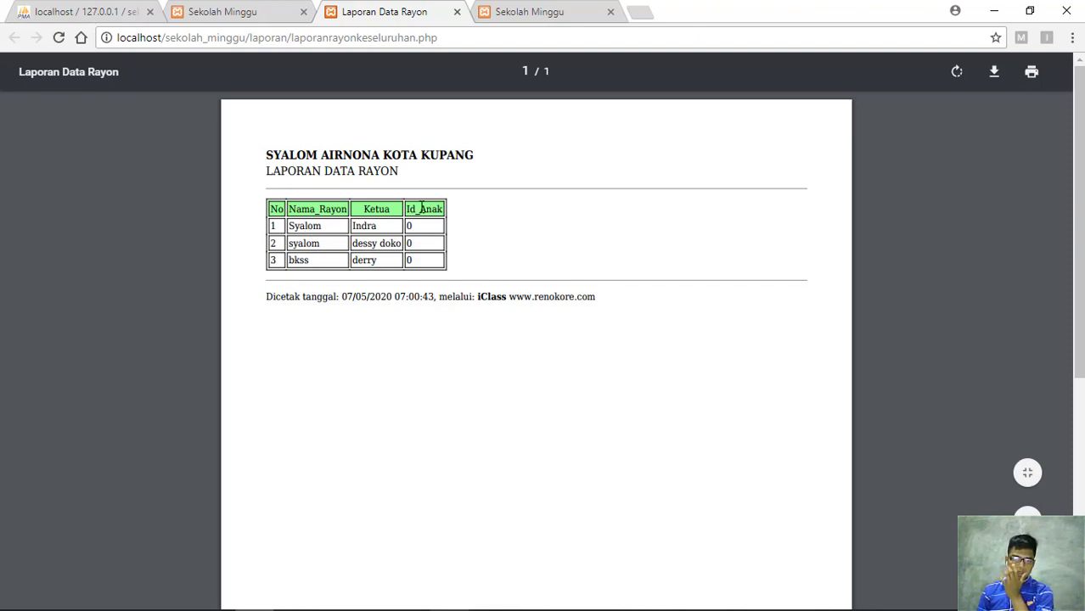
double_click(370, 208)
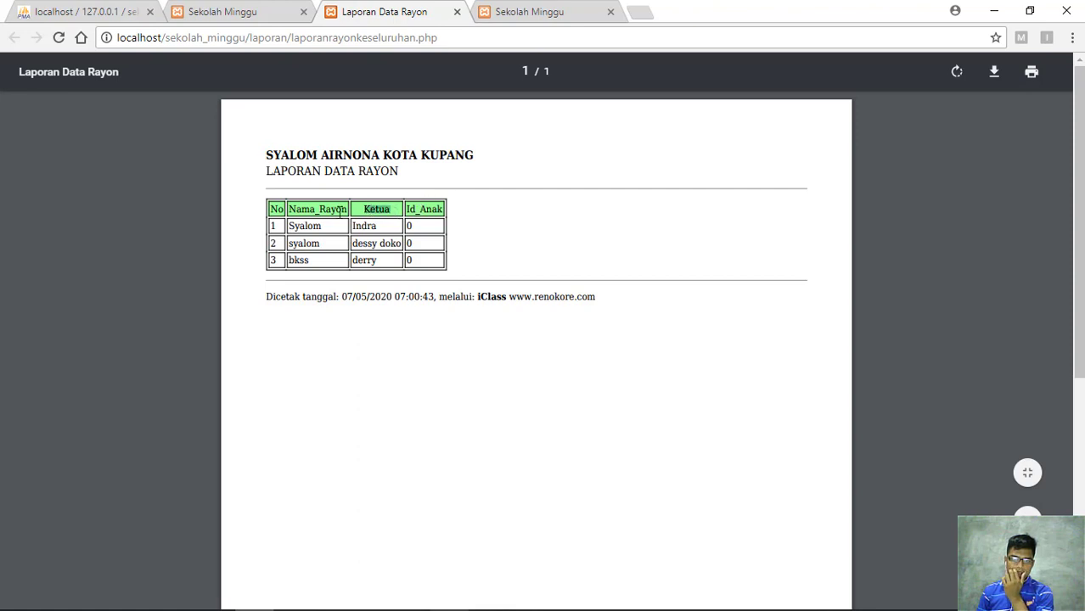
left_click(394, 209)
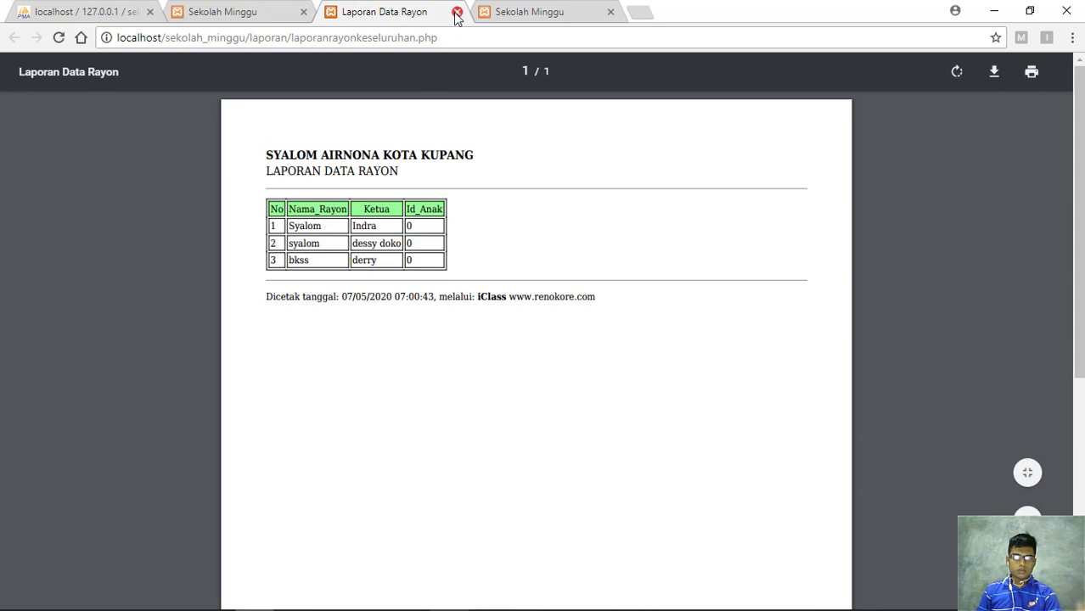
key("ctrl+w")
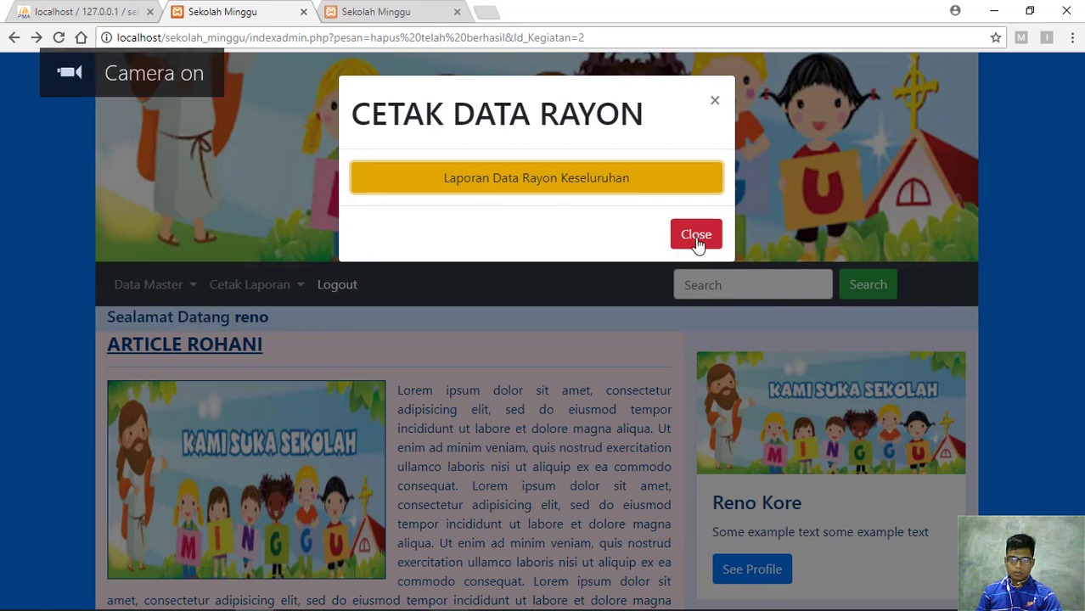
Dismiss the Rayon dialog and generate the full Laporan Data Kegiatan Keseluruhan report
left_click(289, 293)
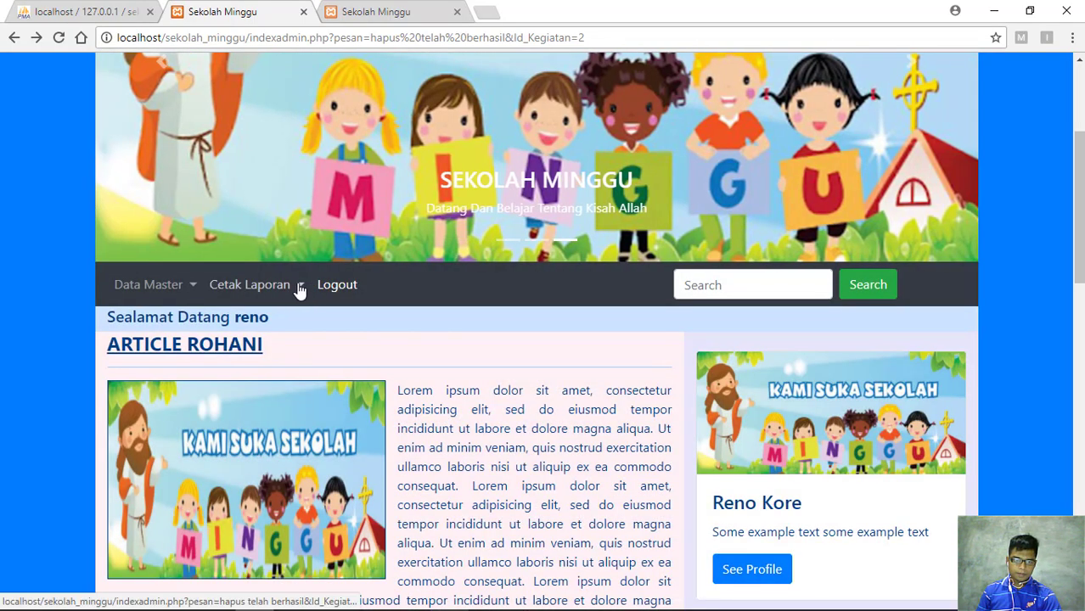
left_click(299, 288)
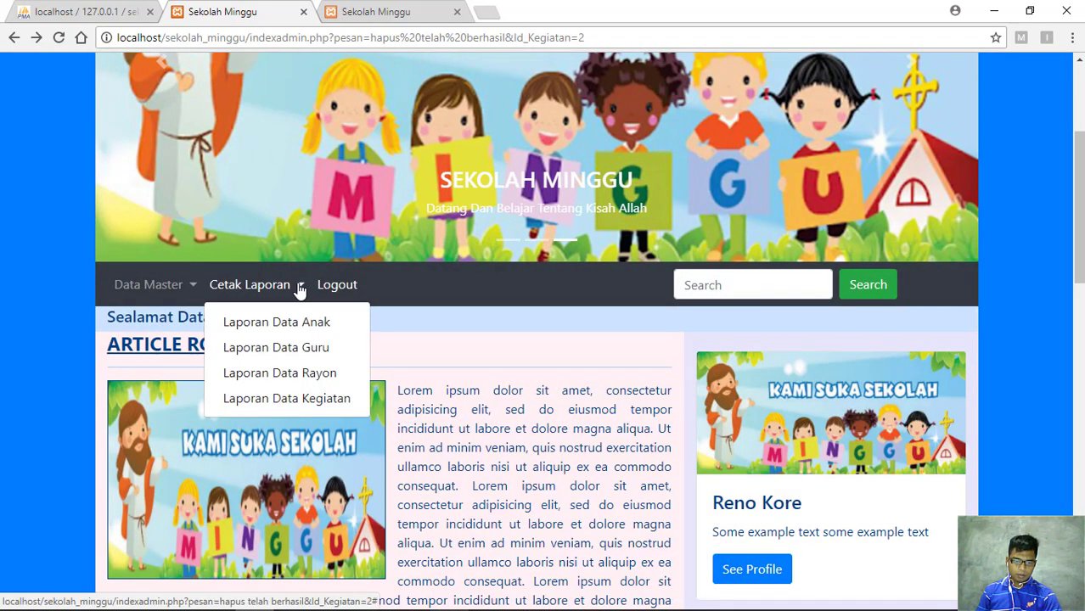
left_click(286, 402)
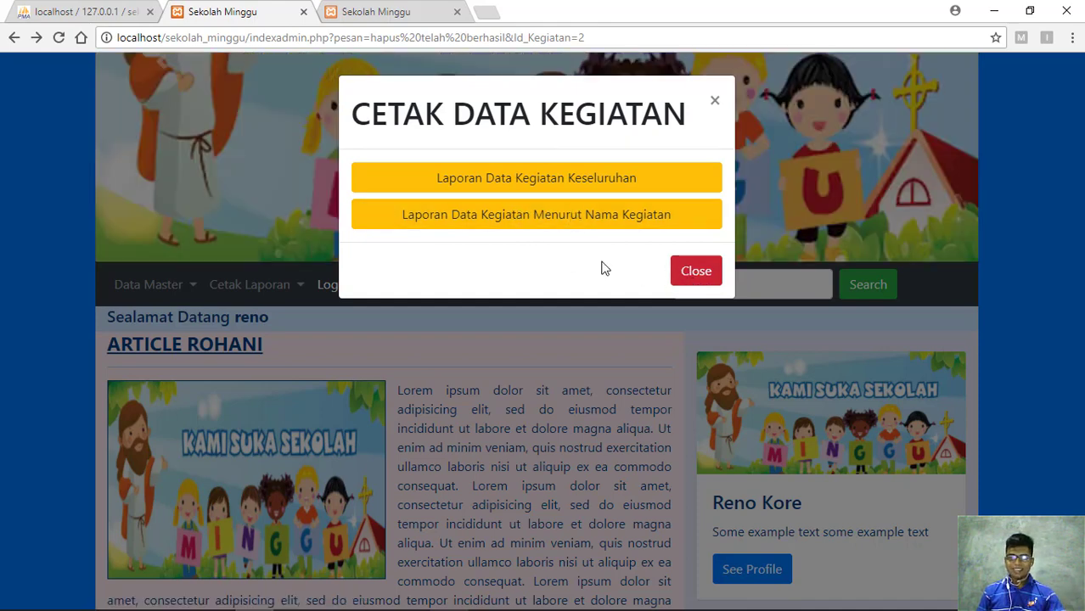
left_click(552, 187)
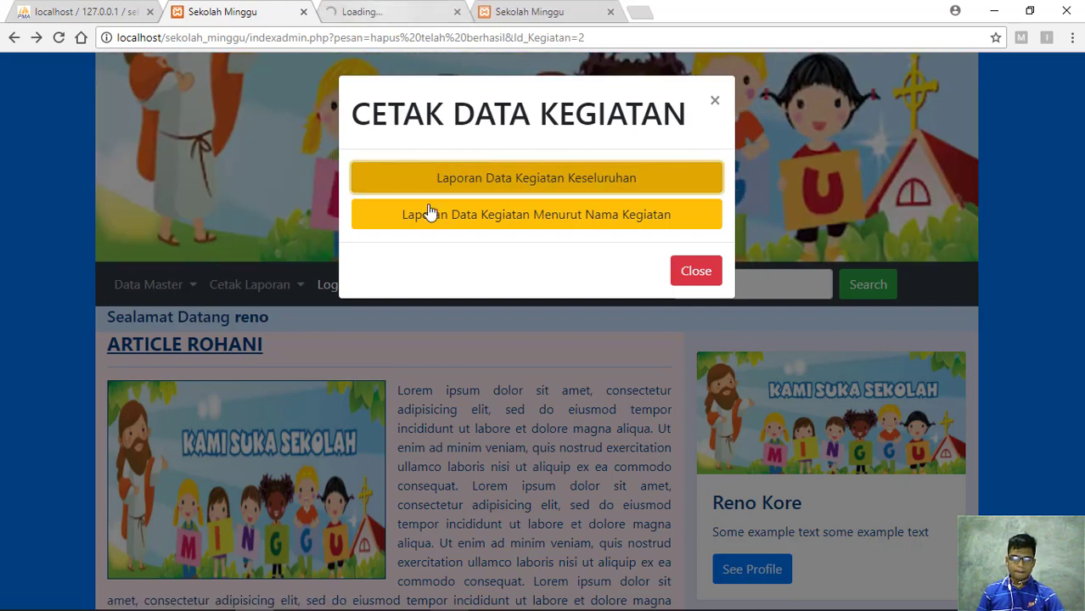
left_click(365, 12)
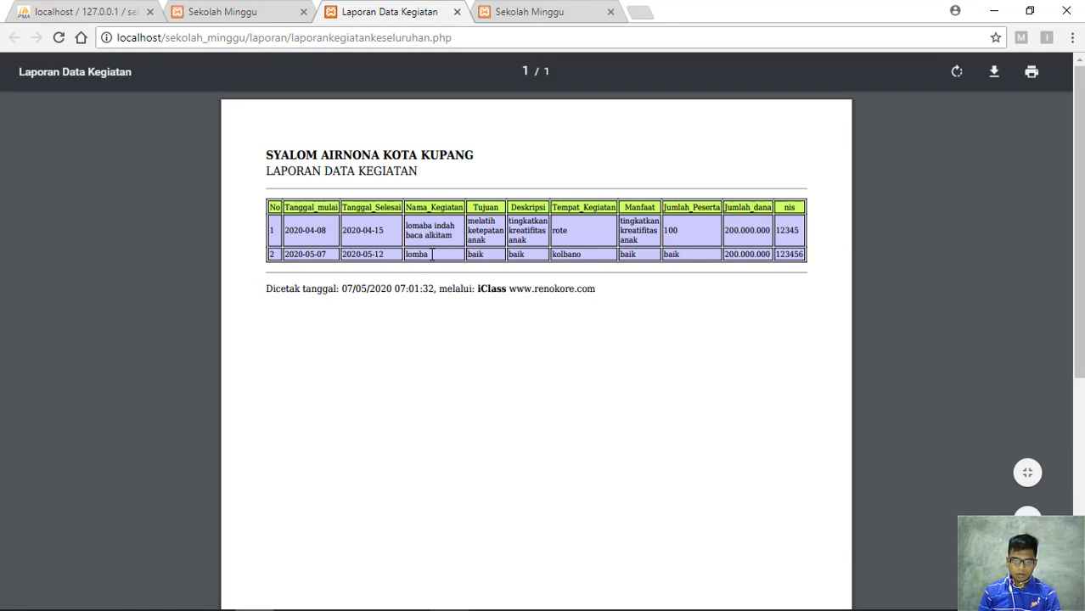
Review the two activities in the Kegiatan report, highlighting 'lomba', then return to the admin tab
left_click_drag(432, 254, 406, 254)
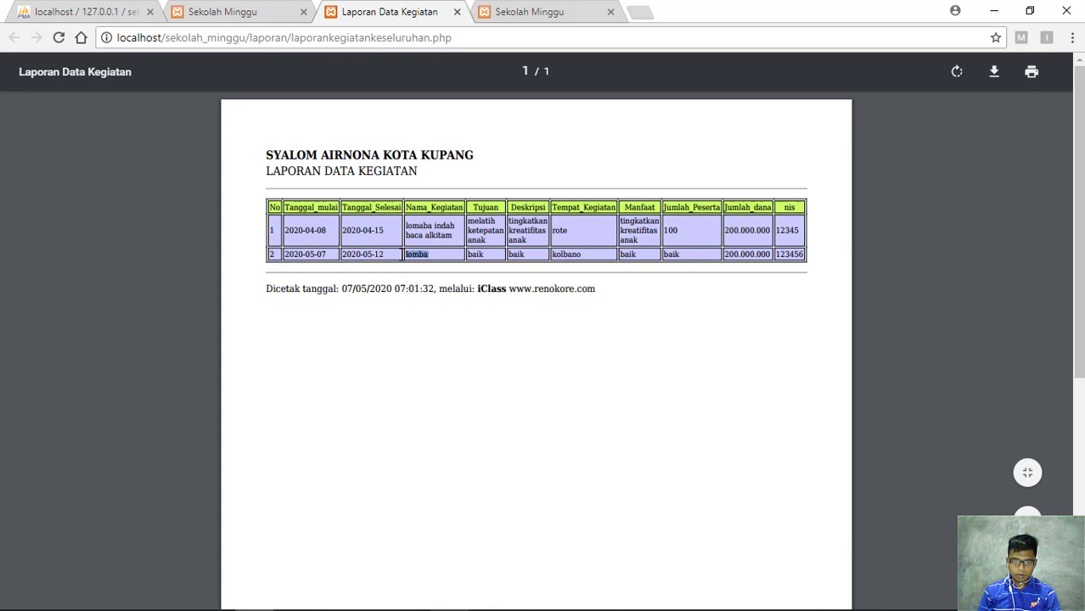
left_click(472, 283)
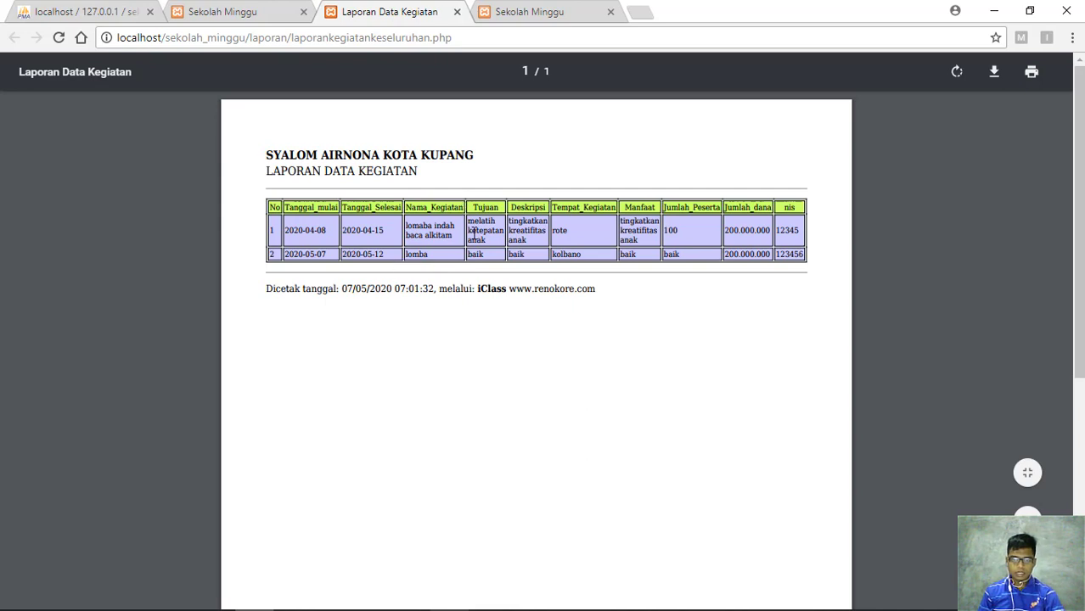
left_click(257, 12)
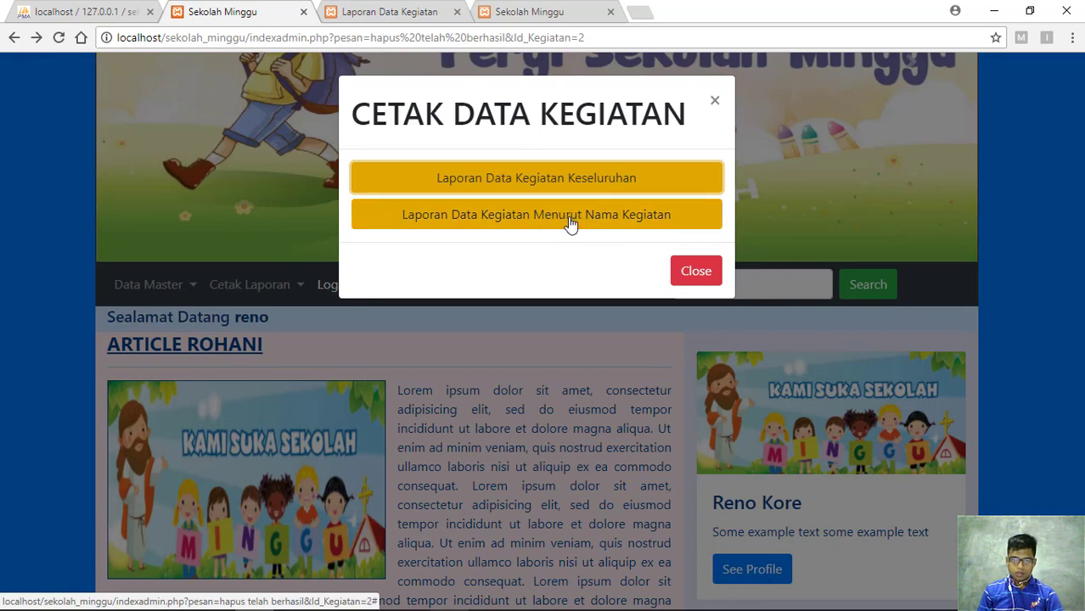
Print the per-activity Laporan Data Kegiatan report for the activity 'lomba'
left_click(568, 217)
left_click(445, 221)
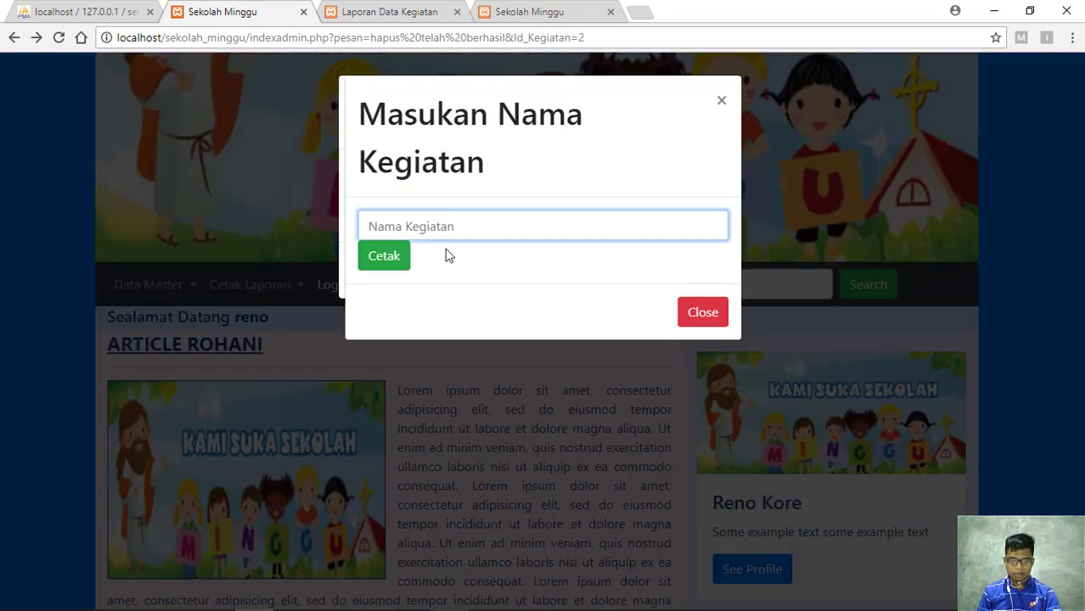
type("lomba")
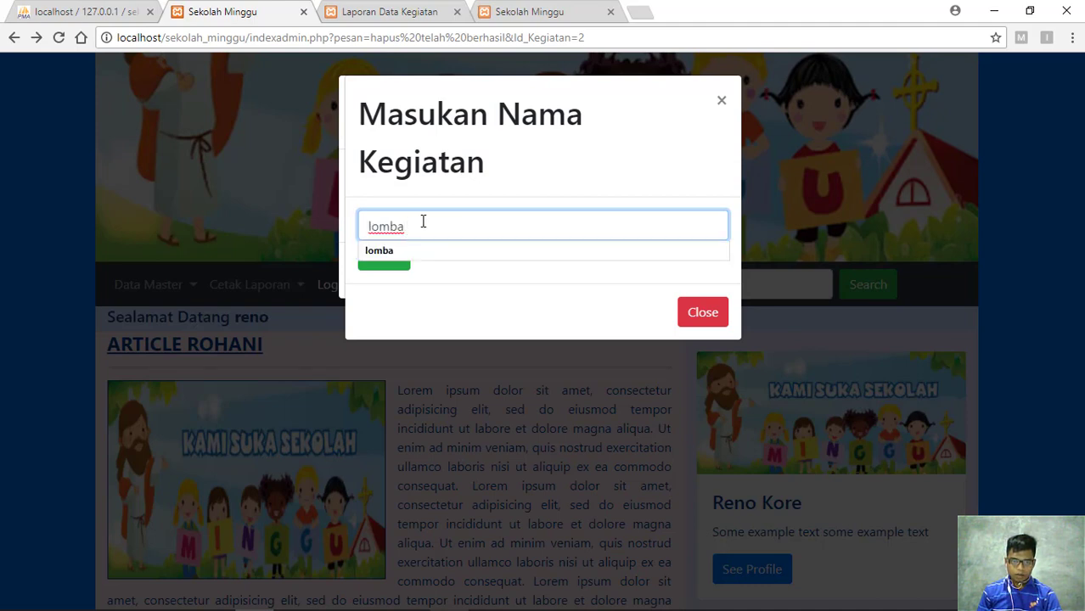
left_click(463, 289)
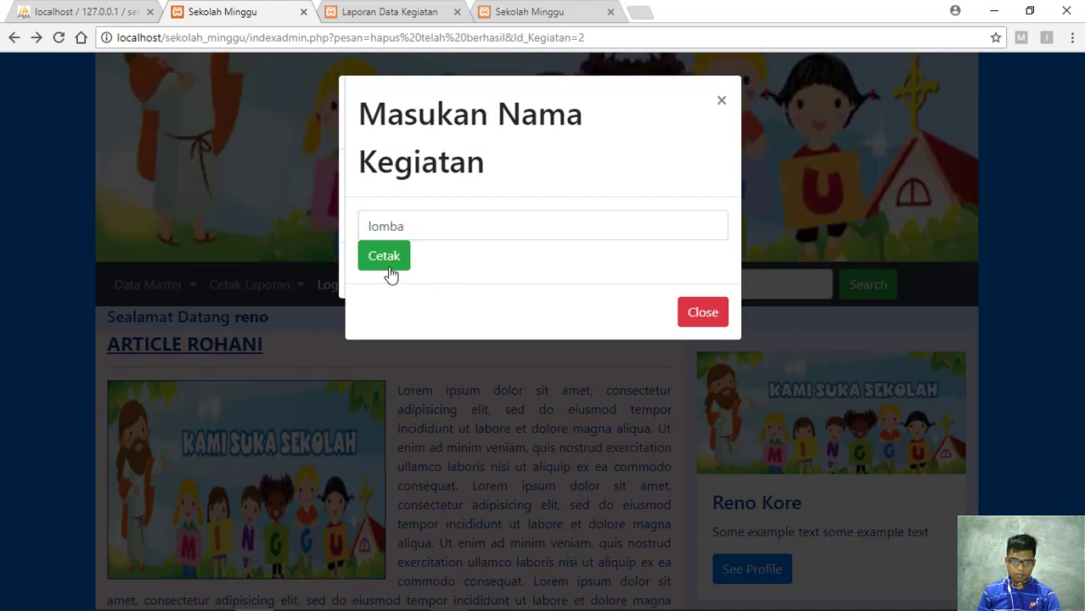
left_click(390, 269)
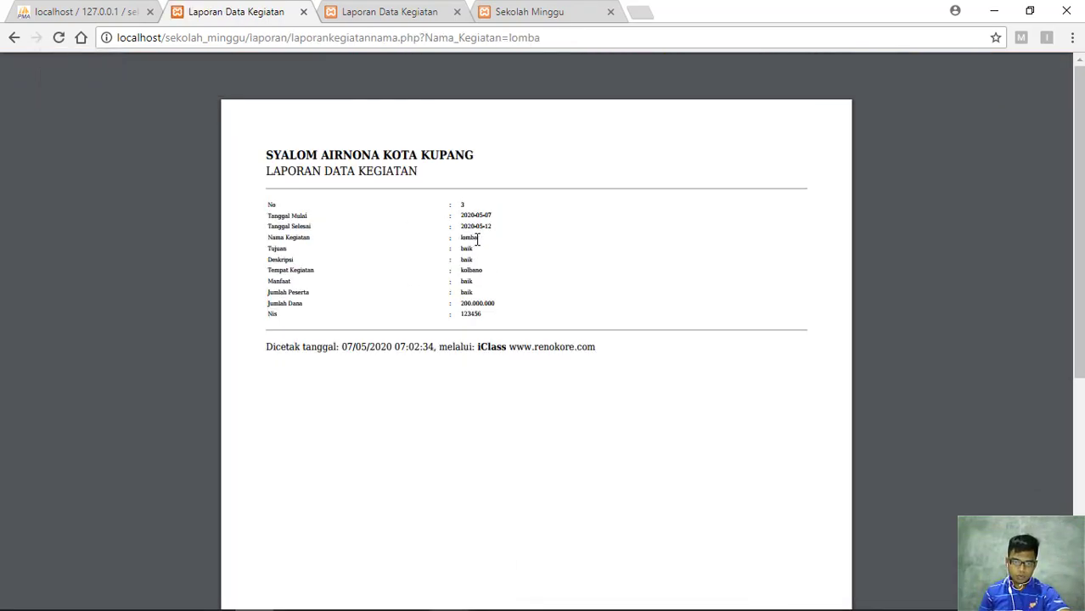
Highlight 'lomba' in the report, then go back to the admin home page
left_click_drag(476, 241, 459, 238)
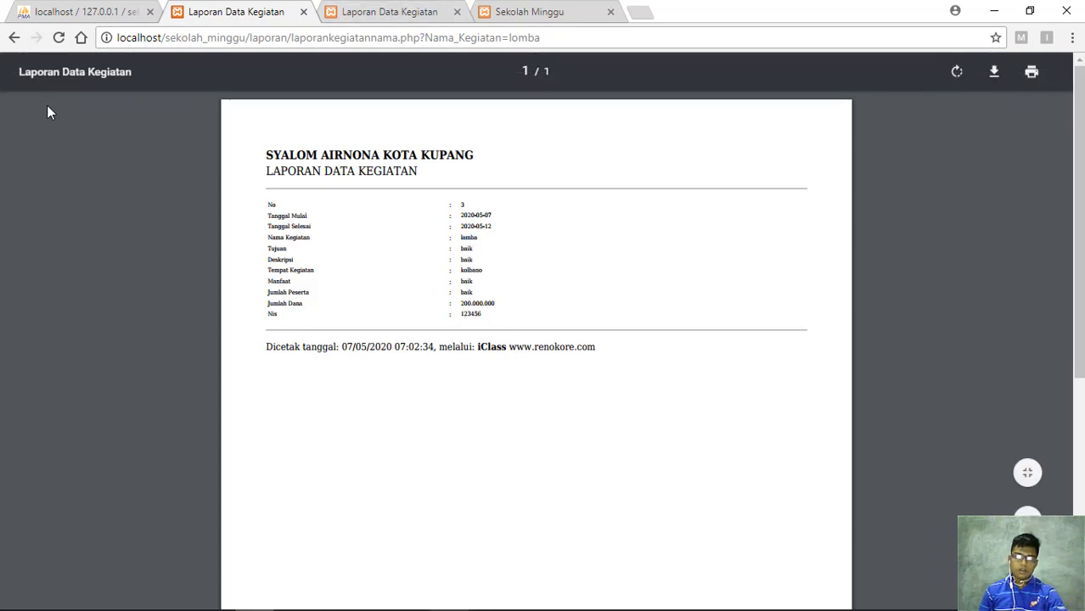
left_click(13, 39)
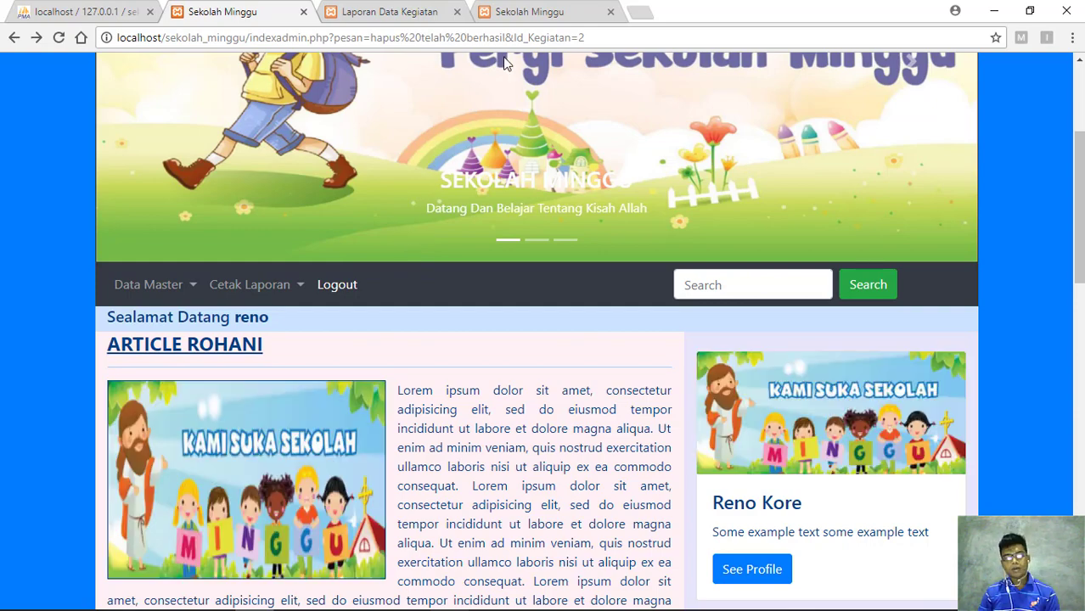
scroll(339, 288, "up", 5)
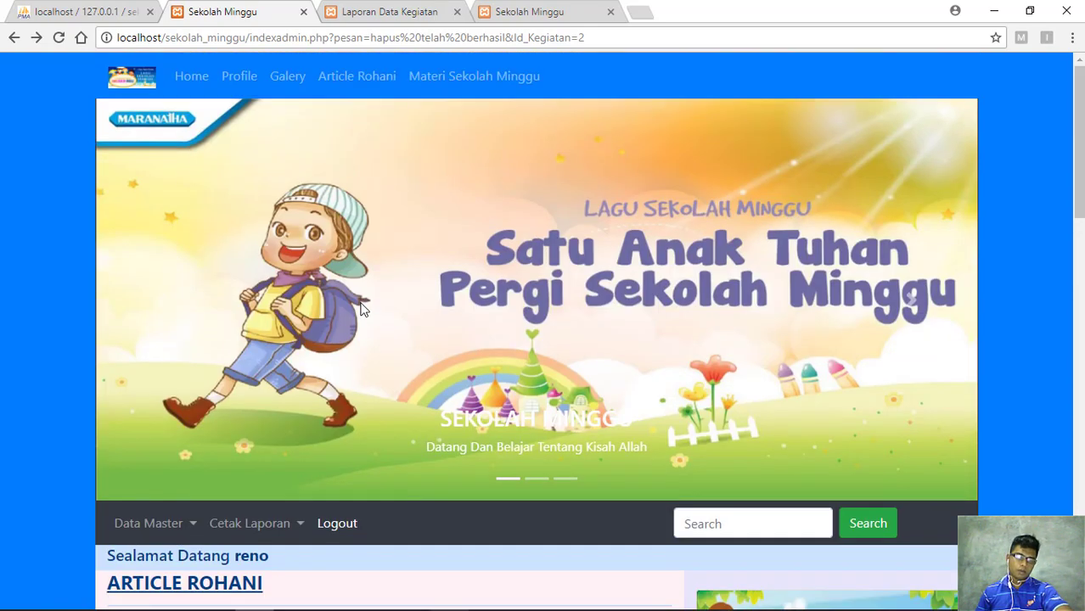
scroll(364, 312, "down", 1)
scroll(363, 311, "down", 3)
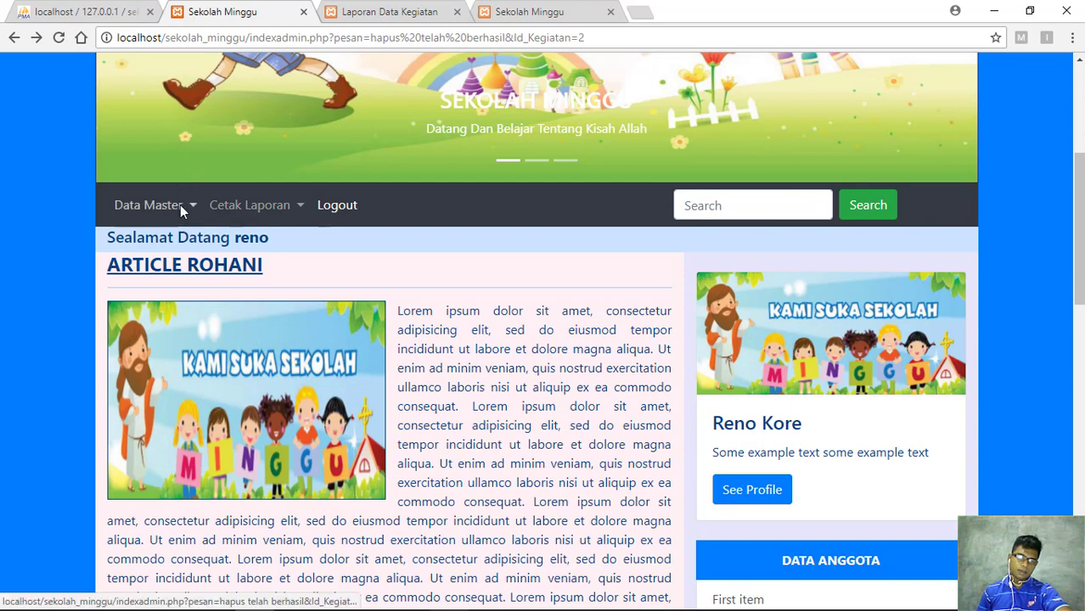
left_click(183, 208)
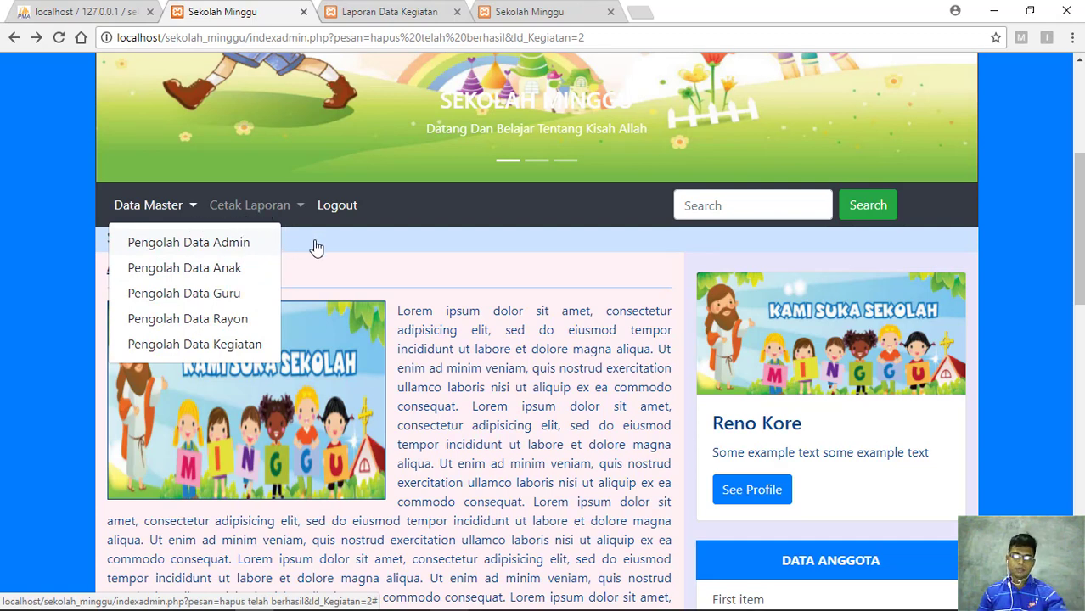
left_click(293, 208)
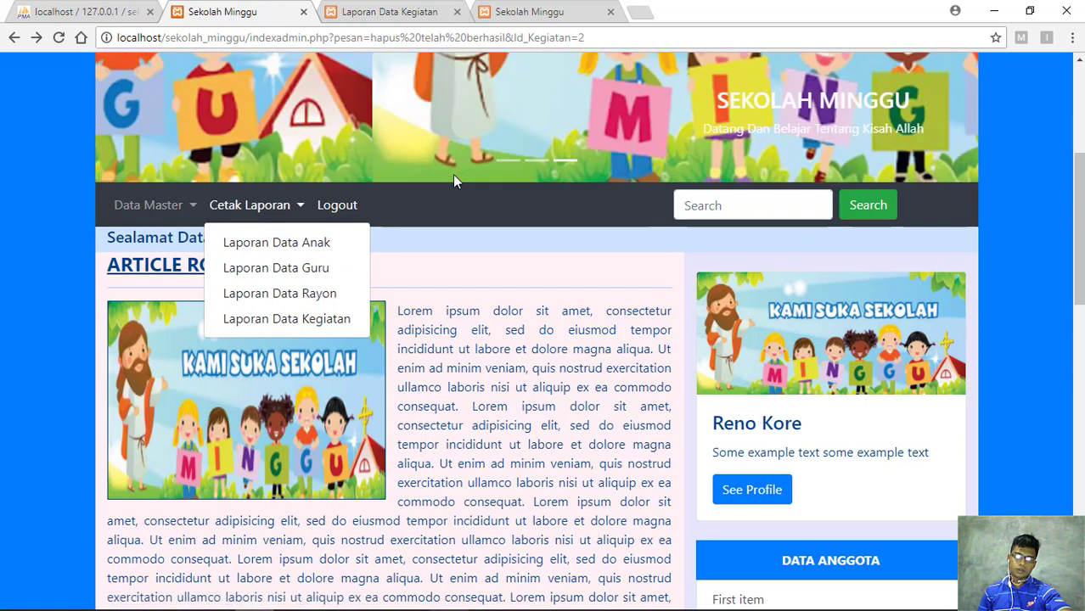
left_click(452, 174)
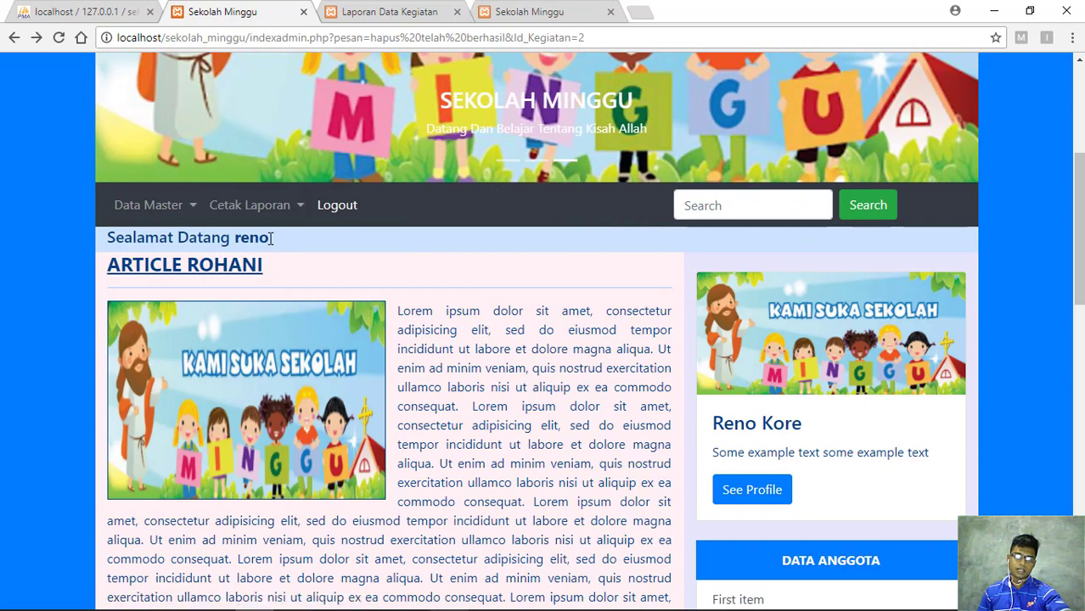
left_click_drag(270, 238, 247, 238)
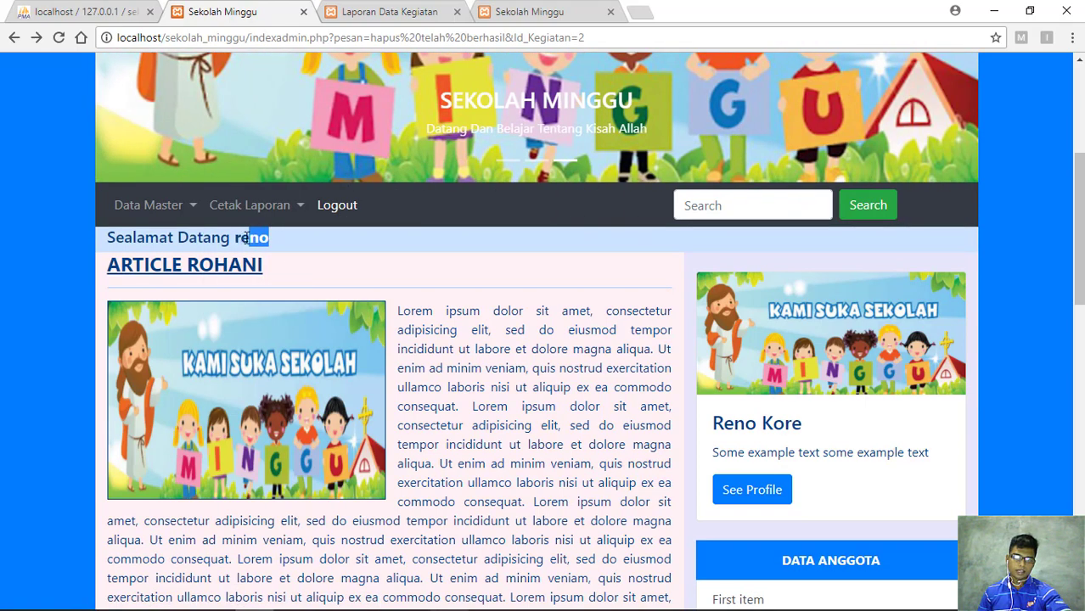
left_click(301, 241)
scroll(450, 195, "up", 4)
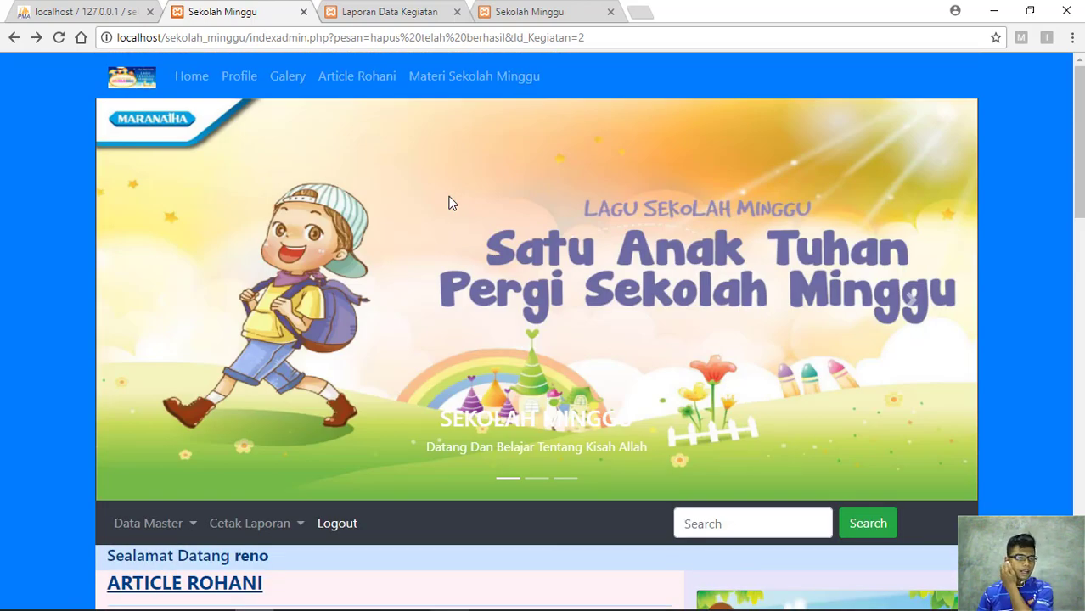
scroll(527, 344, "down", 4)
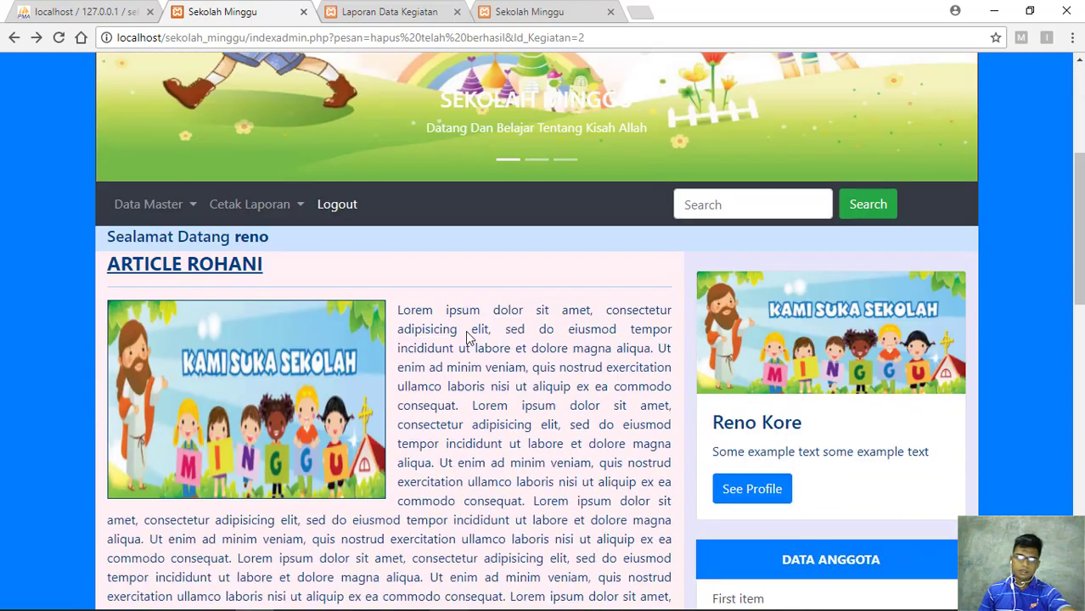
scroll(469, 337, "down", 3)
scroll(469, 337, "up", 6)
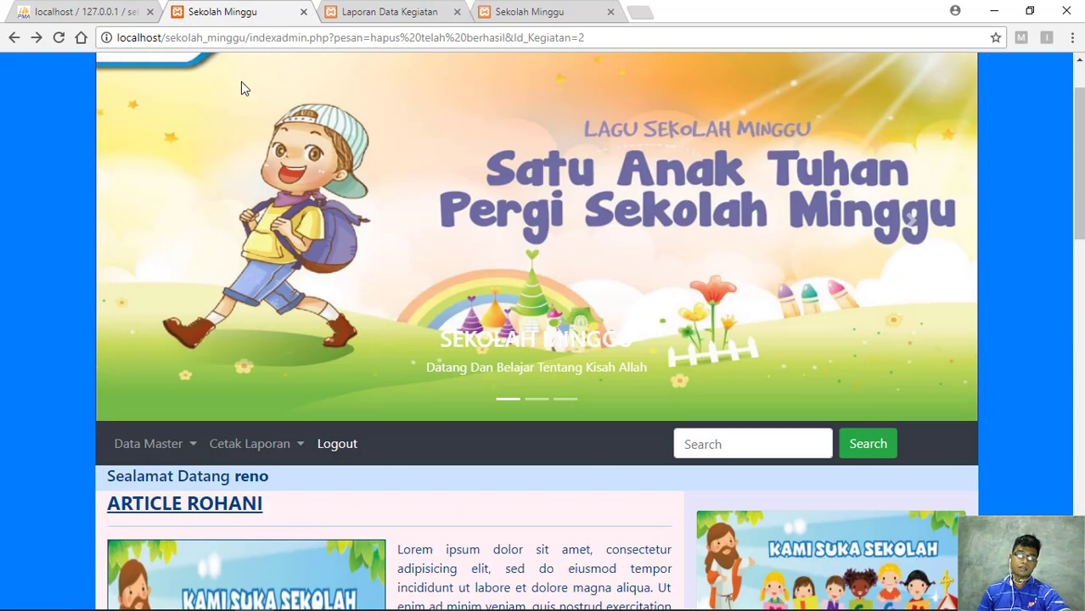
scroll(495, 222, "up", 1)
scroll(495, 222, "down", 4)
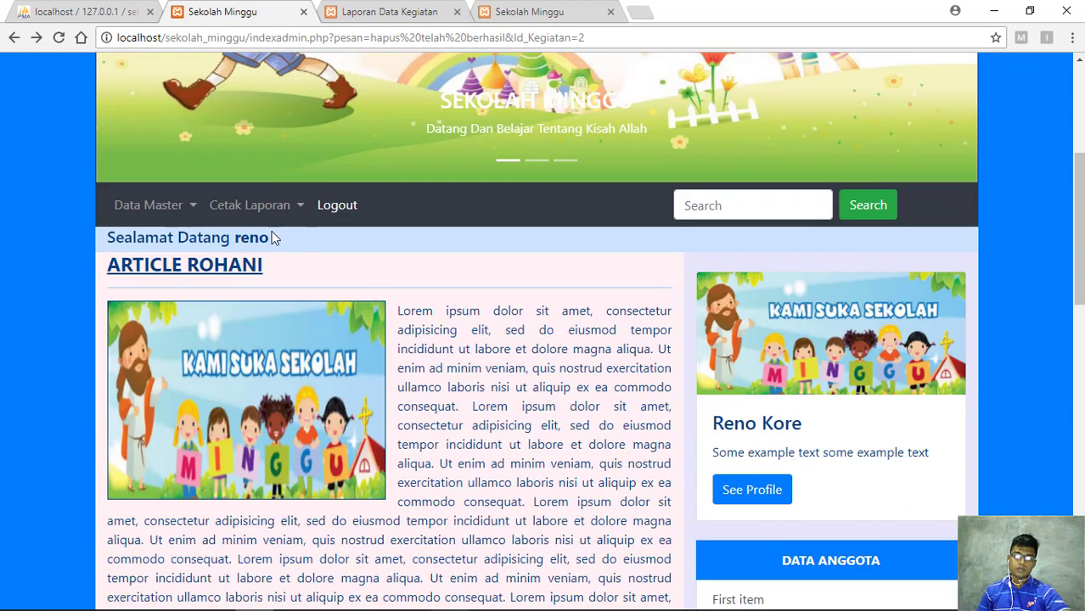
scroll(477, 284, "up", 4)
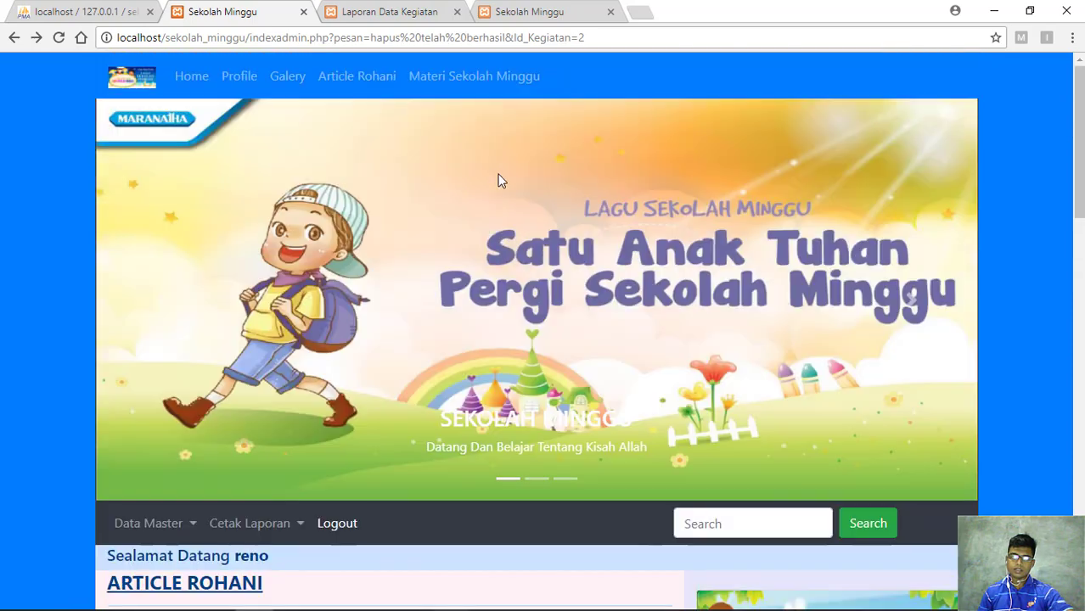
scroll(499, 180, "down", 1)
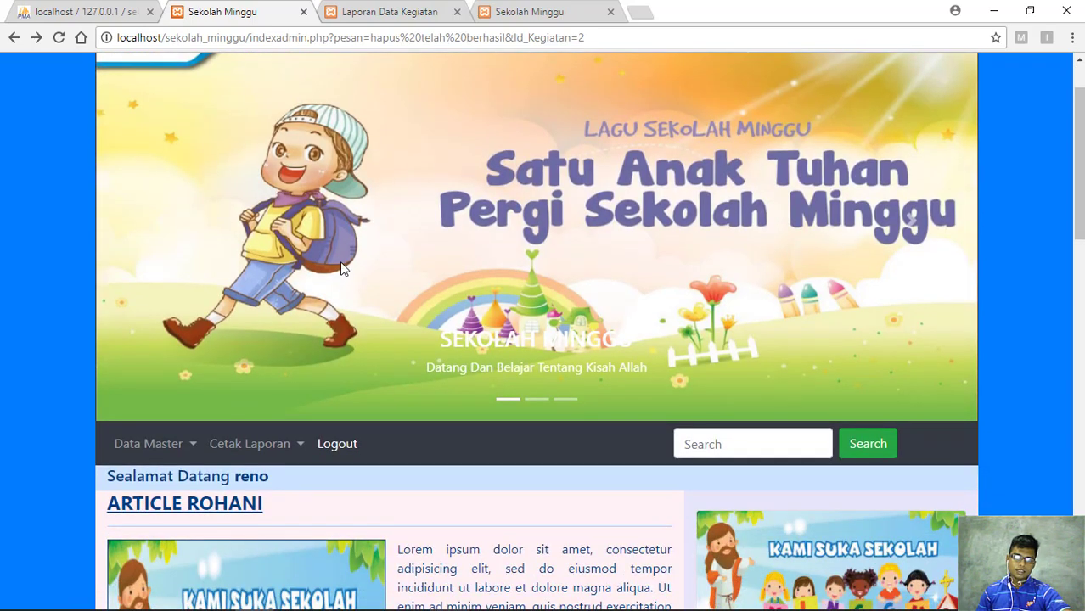
scroll(374, 336, "down", 2)
scroll(415, 321, "up", 3)
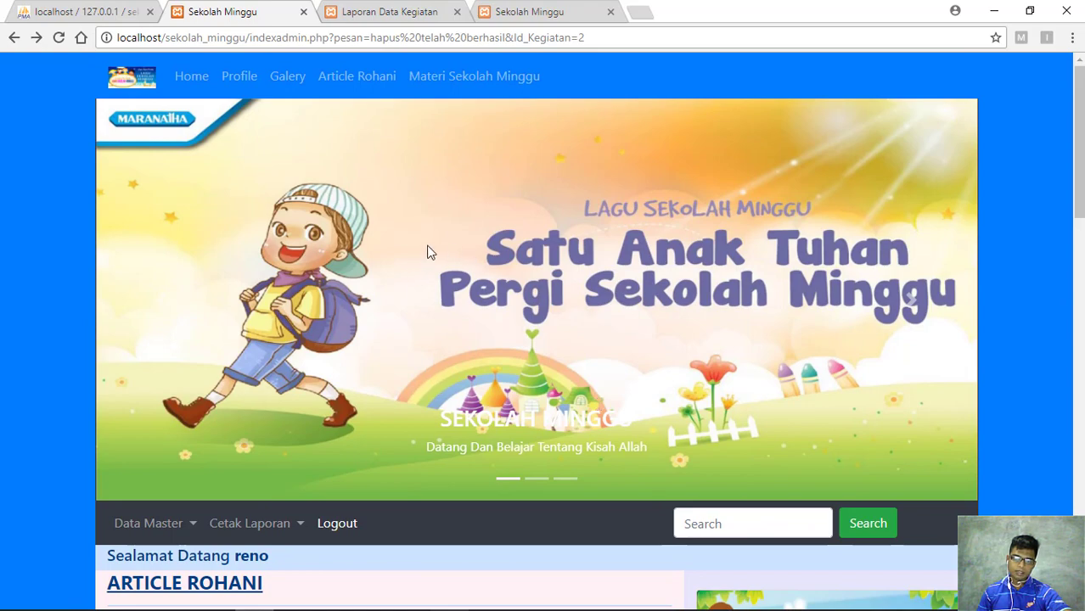
scroll(425, 272, "down", 4)
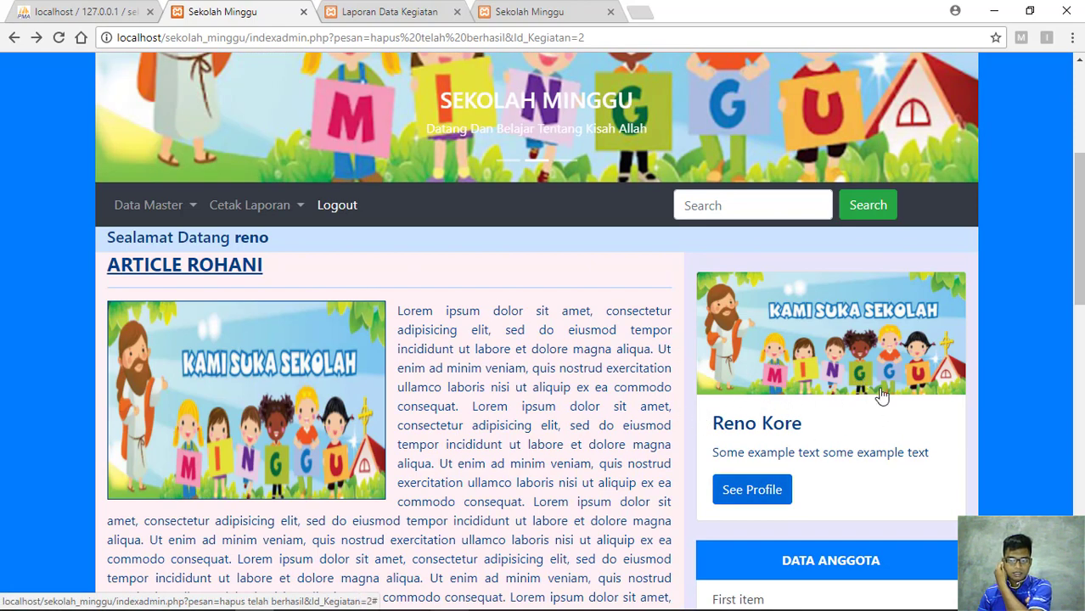
Scroll up and down through the admin page to review its data
scroll(881, 395, "down", 3)
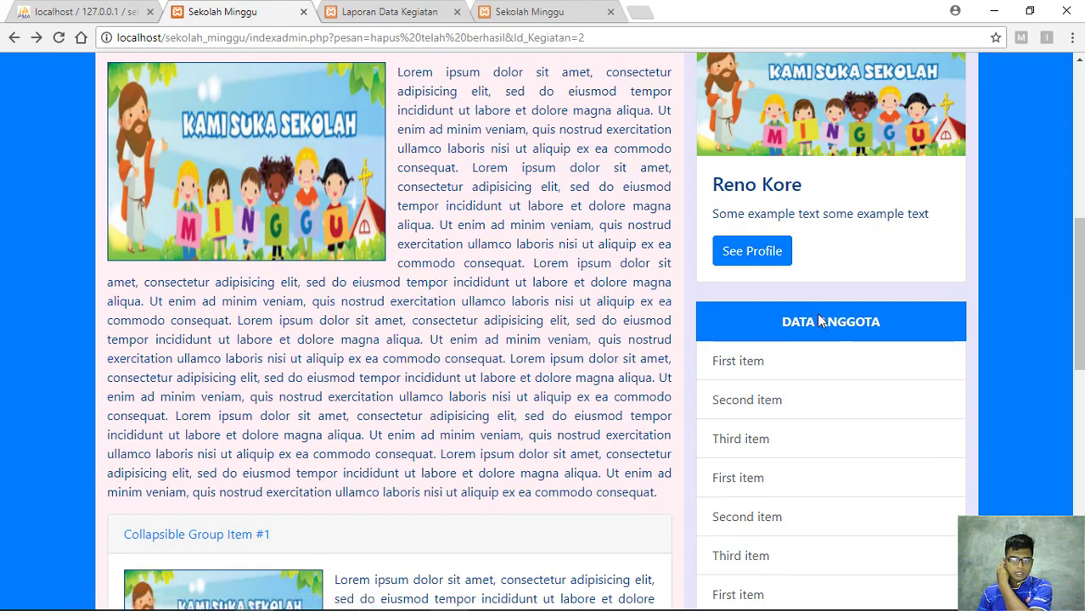
scroll(655, 320, "down", 2)
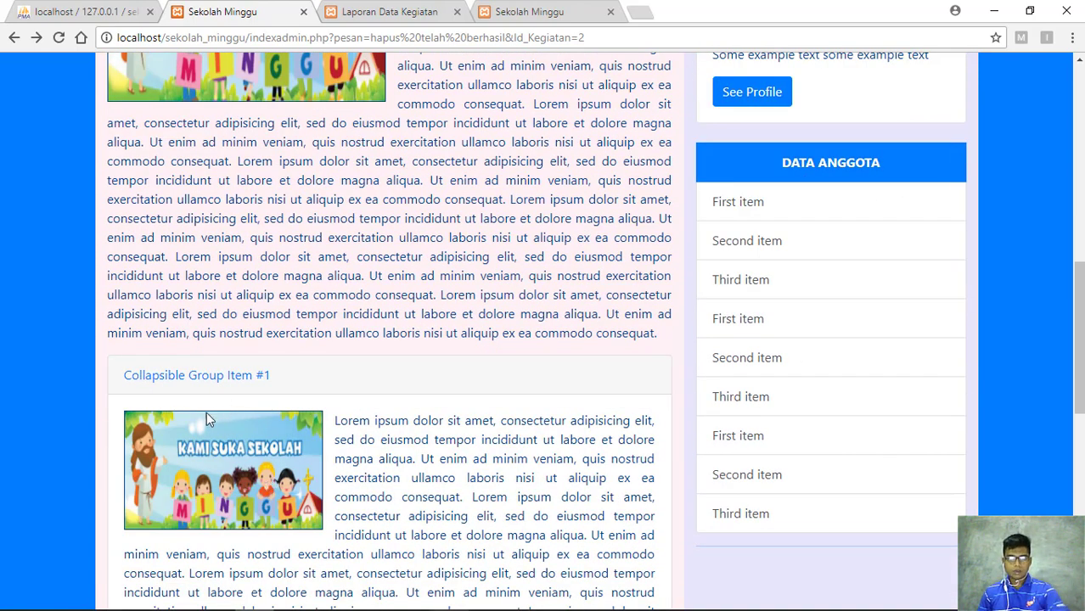
scroll(206, 412, "down", 10)
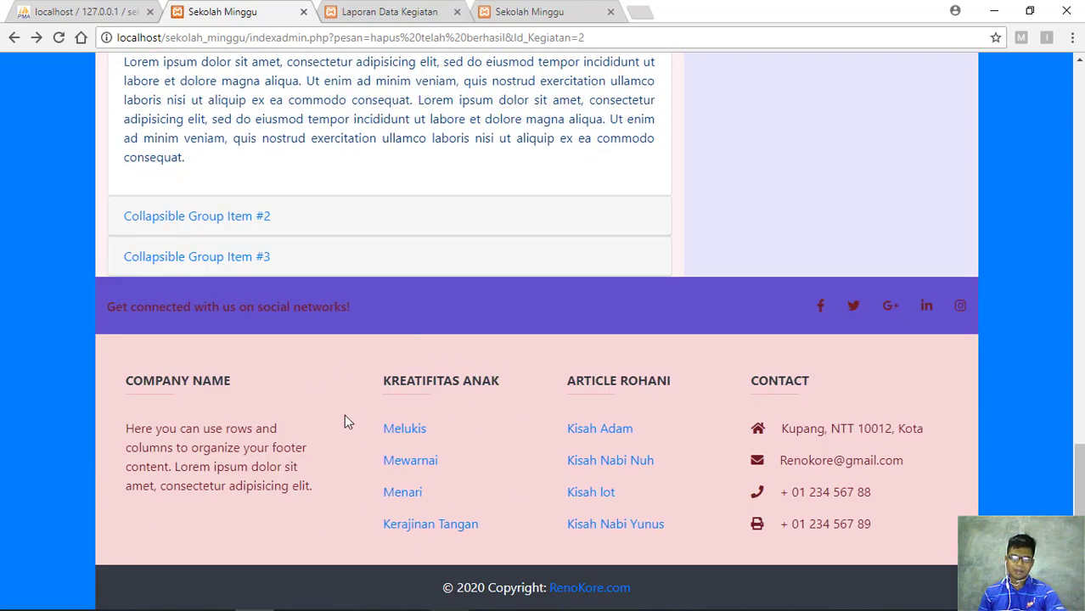
scroll(496, 399, "up", 15)
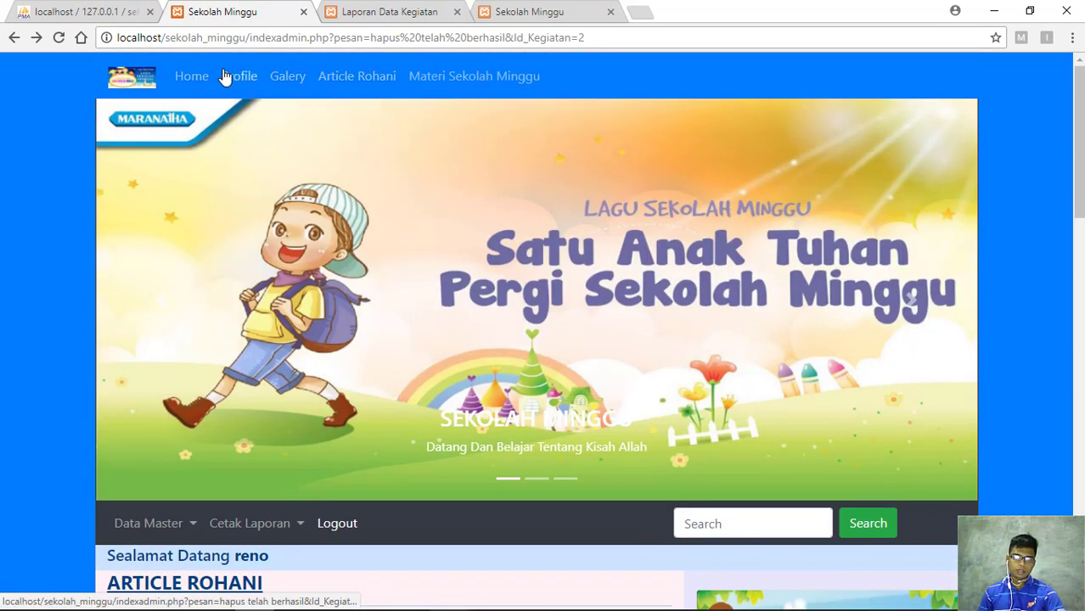
scroll(259, 93, "down", 2)
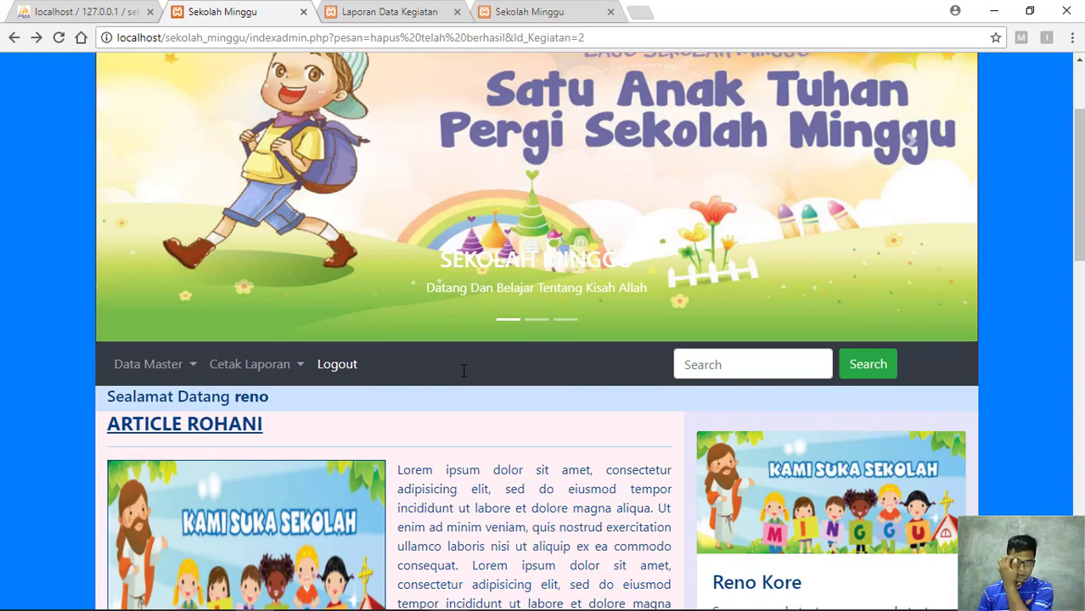
scroll(435, 243, "up", 2)
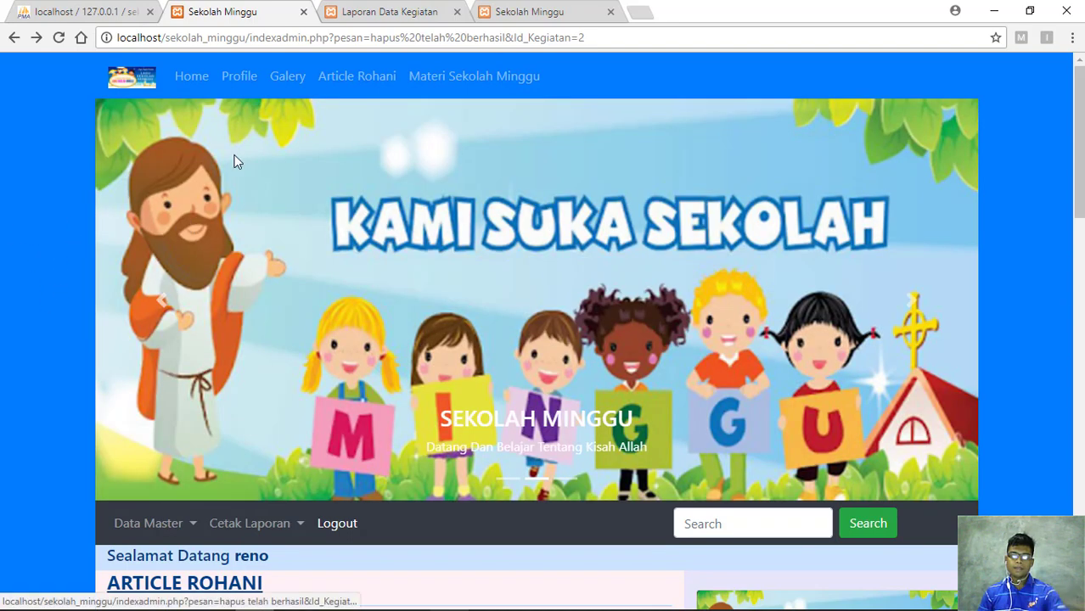
scroll(378, 140, "down", 3)
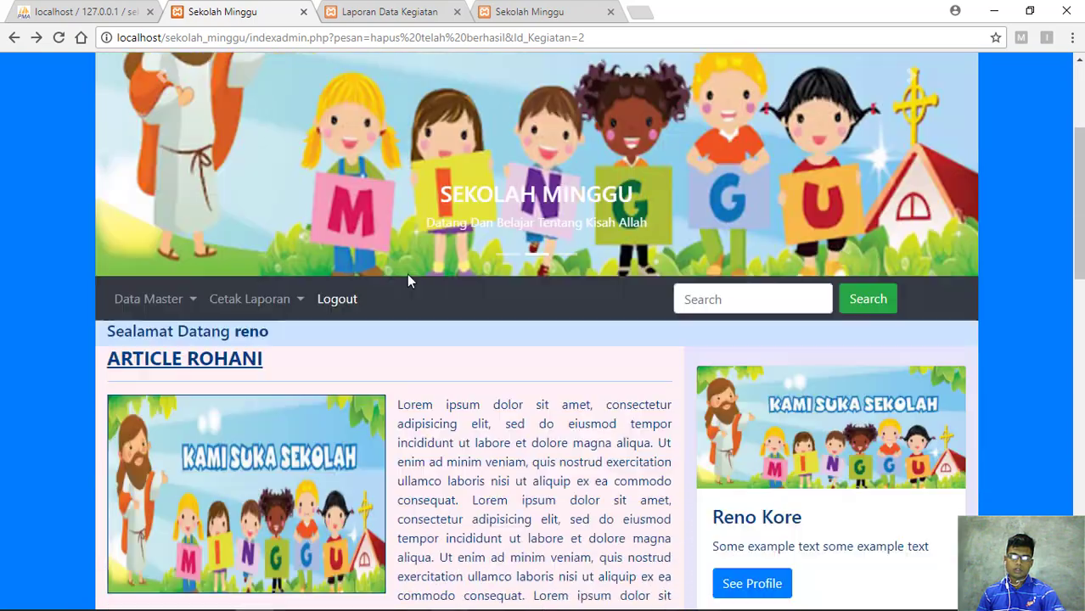
scroll(463, 310, "up", 3)
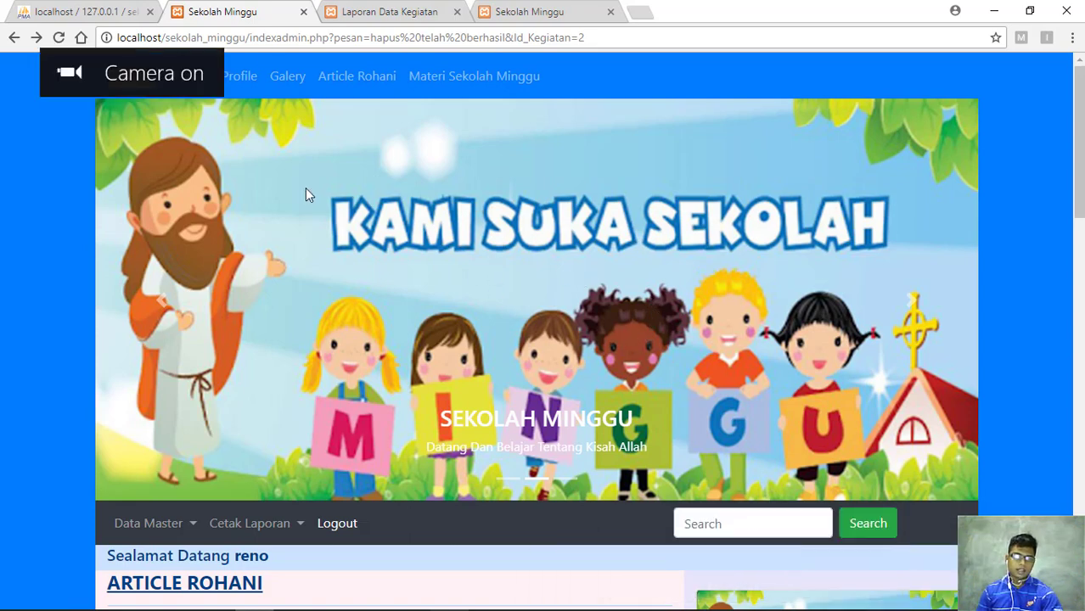
Close the Laporan Data Kegiatan report tab and return to the other Sekolah Minggu tab
left_click(367, 7)
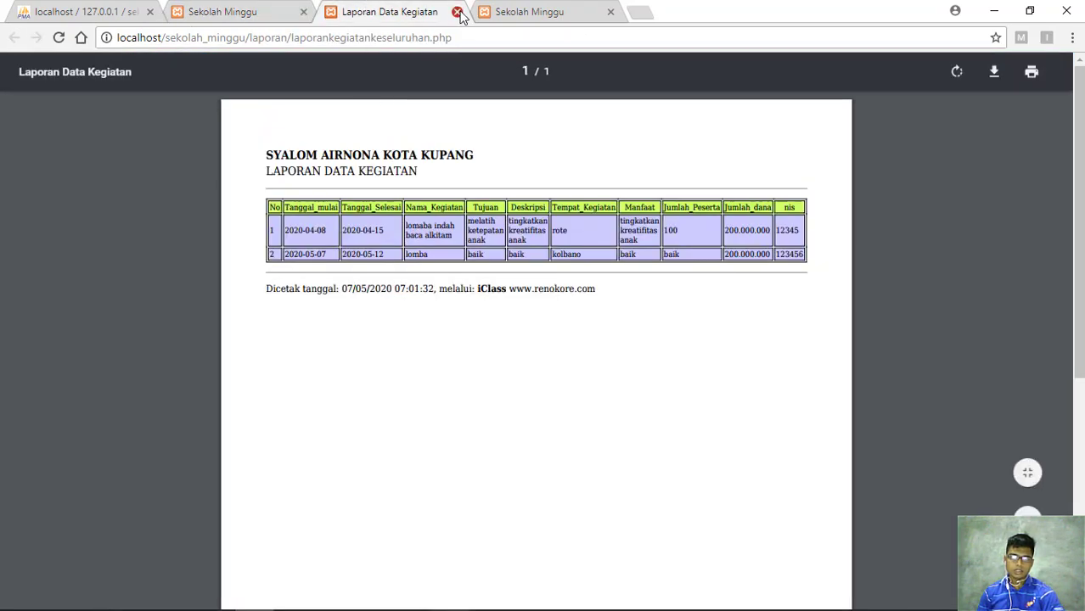
left_click(457, 11)
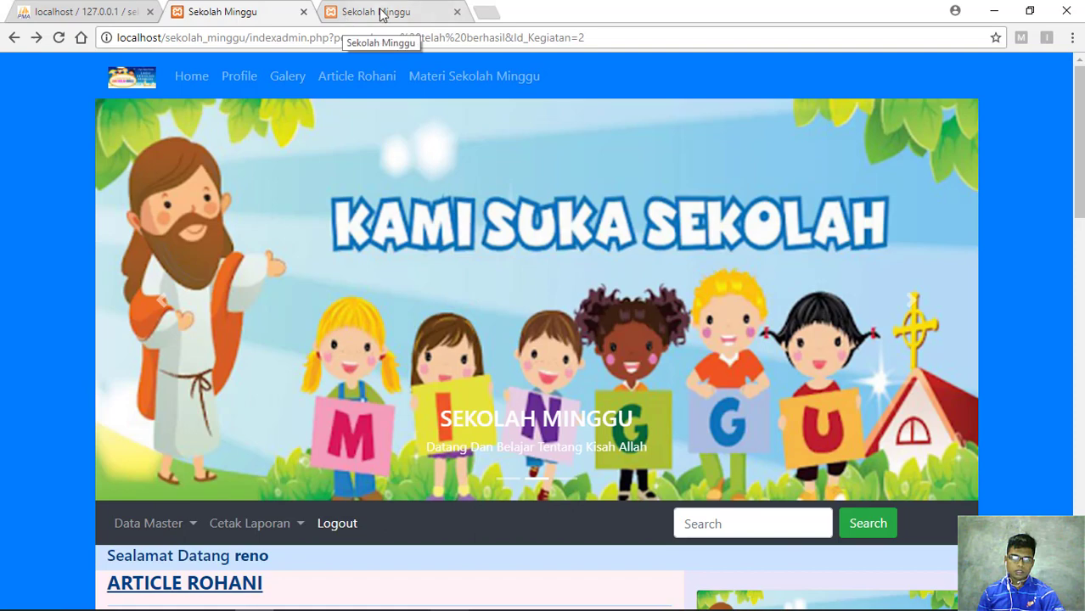
left_click(381, 14)
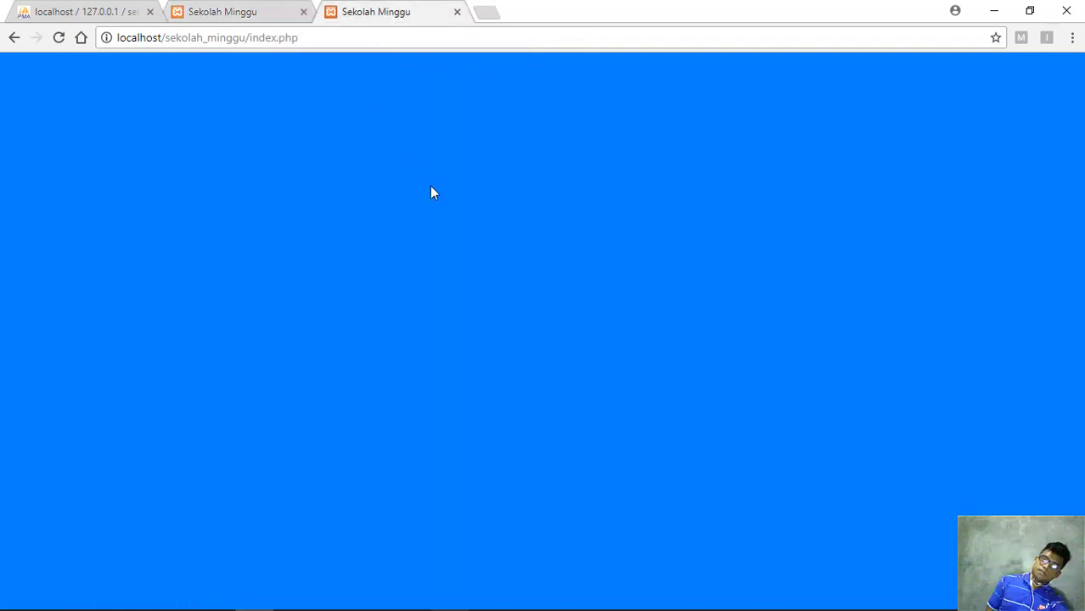
scroll(504, 230, "up", 5)
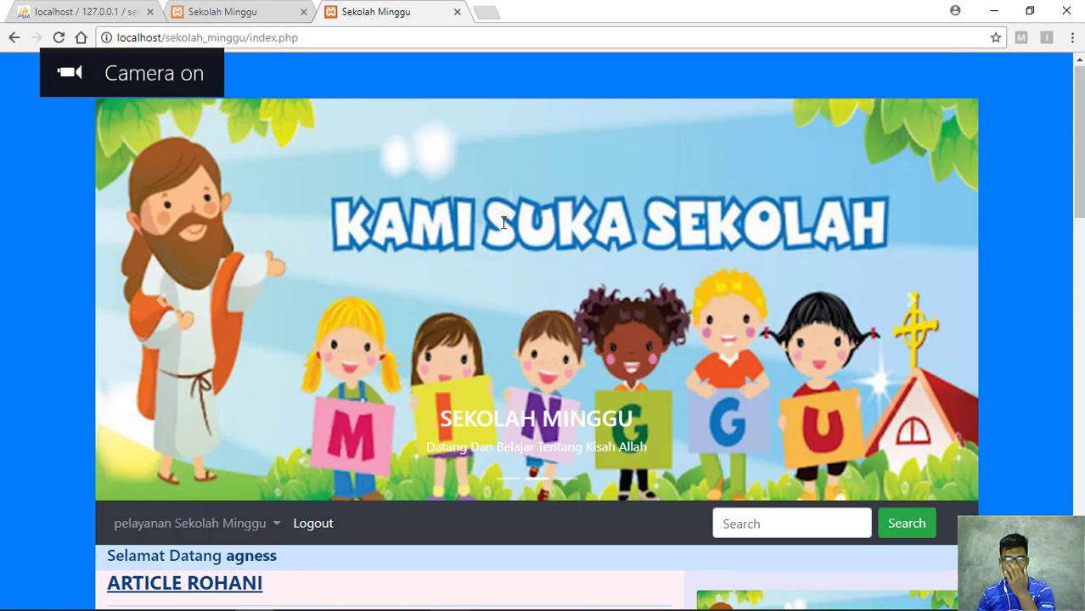
scroll(291, 125, "down", 2)
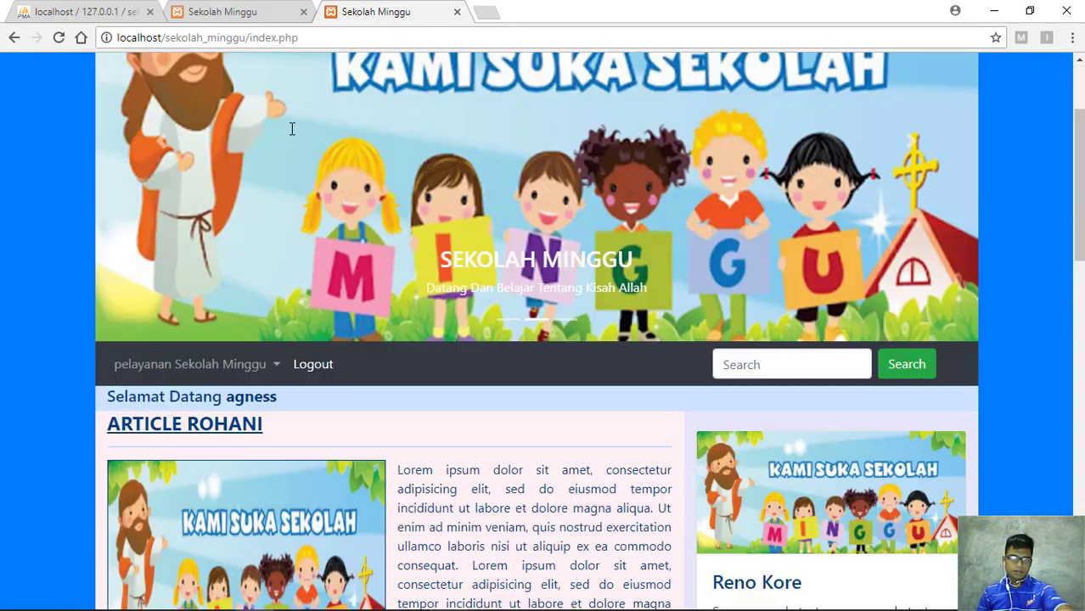
scroll(375, 150, "up", 2)
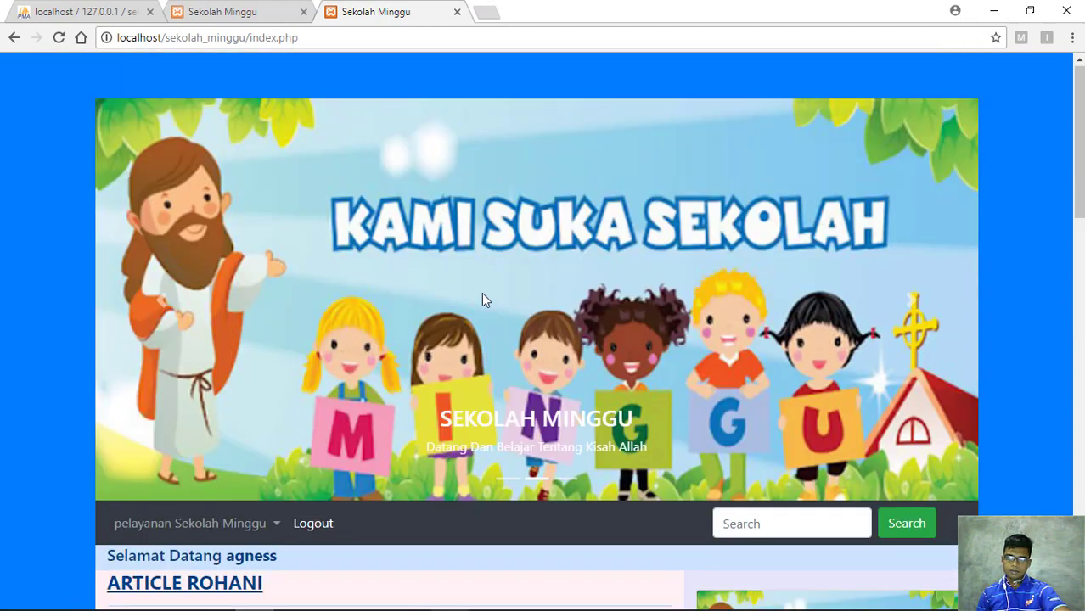
scroll(442, 176, "down", 2)
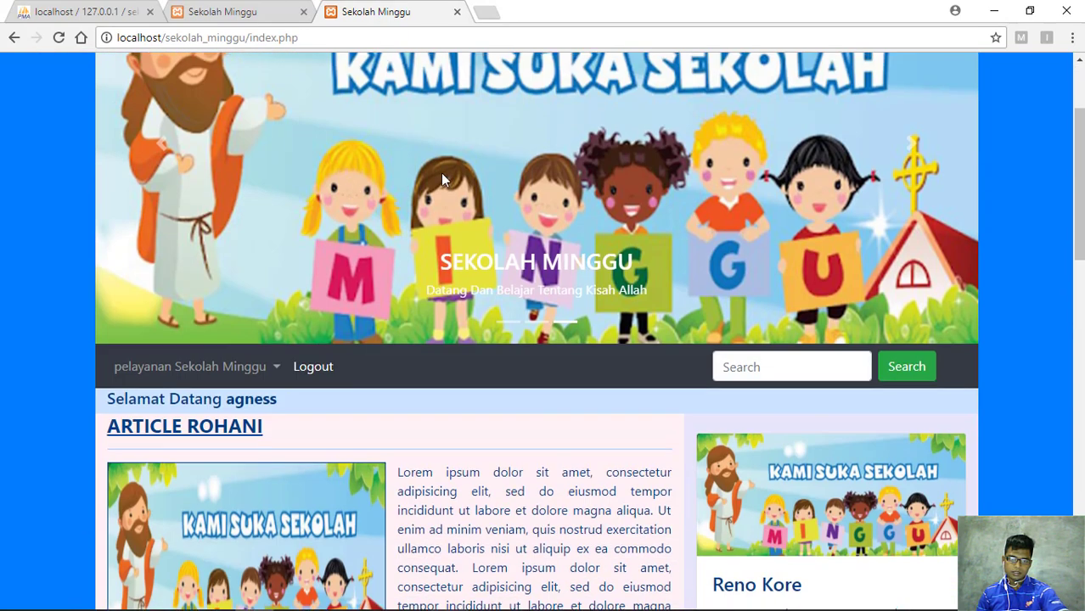
scroll(287, 233, "down", 3)
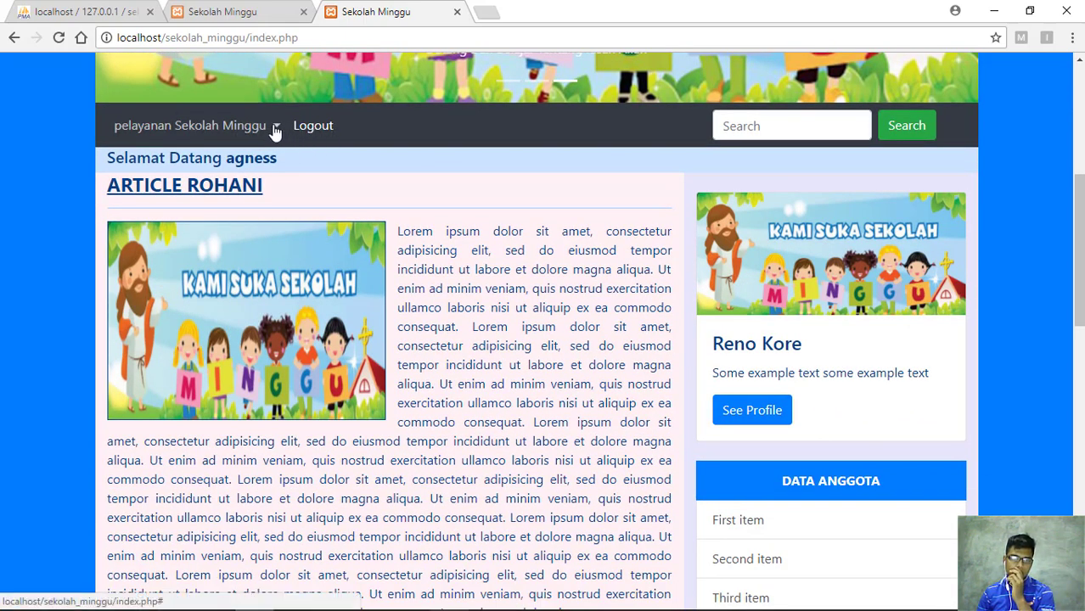
left_click(276, 128)
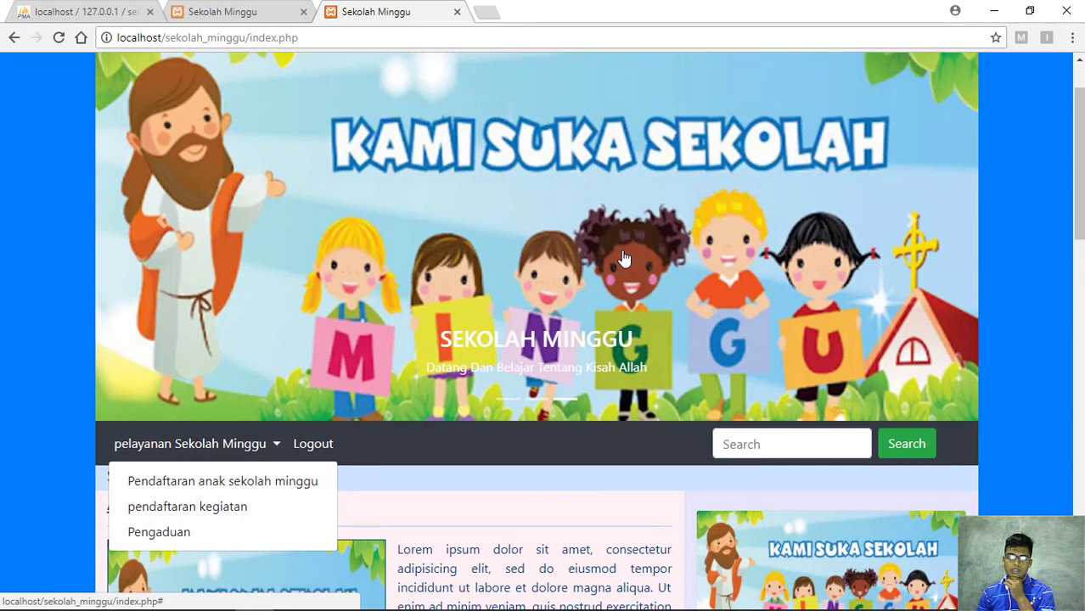
scroll(633, 276, "up", 4)
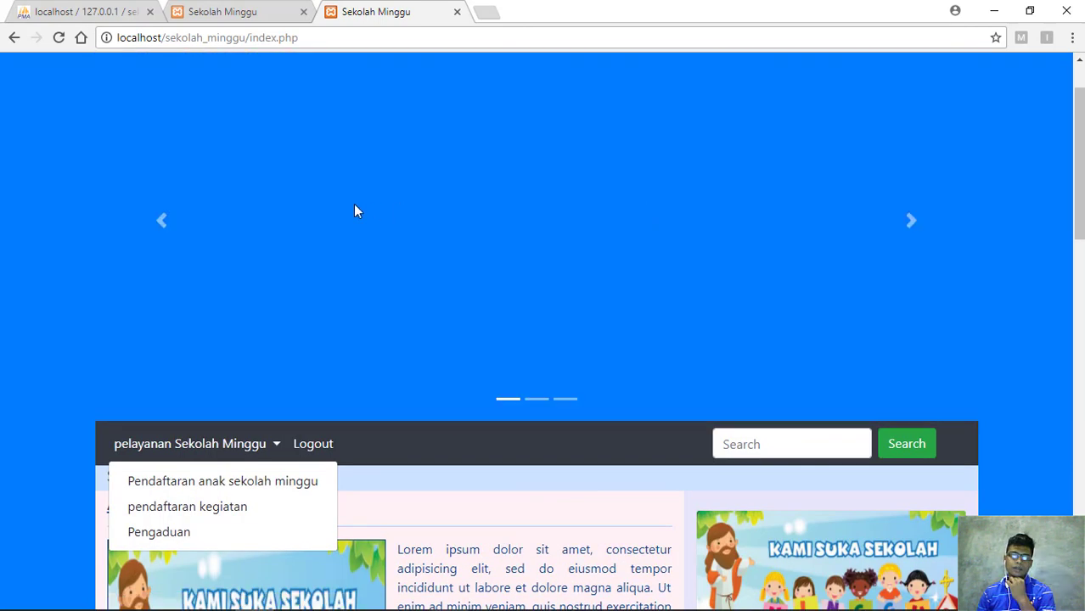
left_click(341, 186)
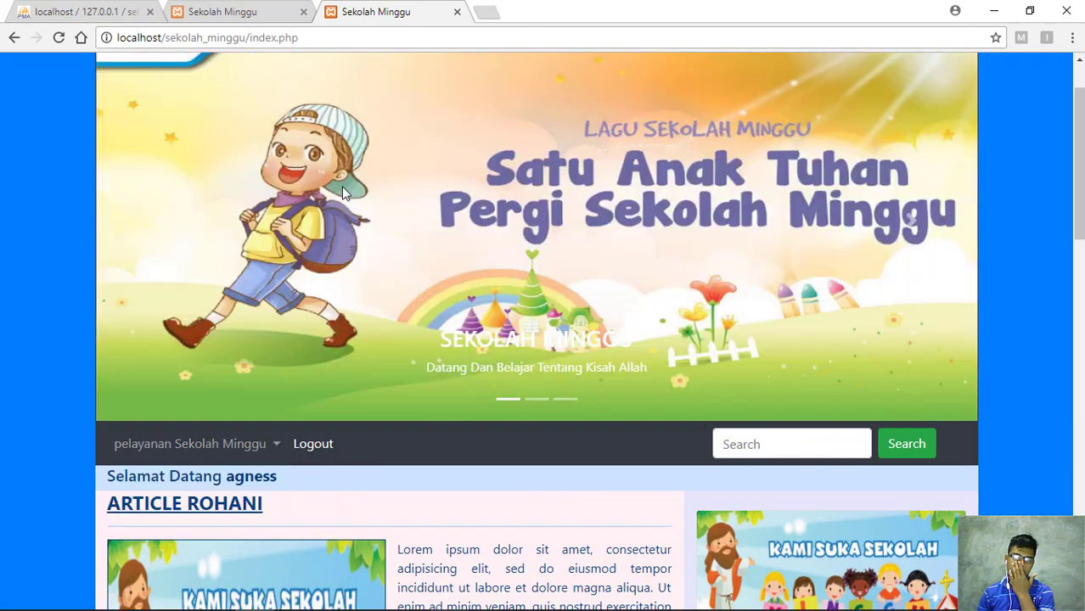
scroll(341, 186, "up", 1)
scroll(341, 186, "down", 1)
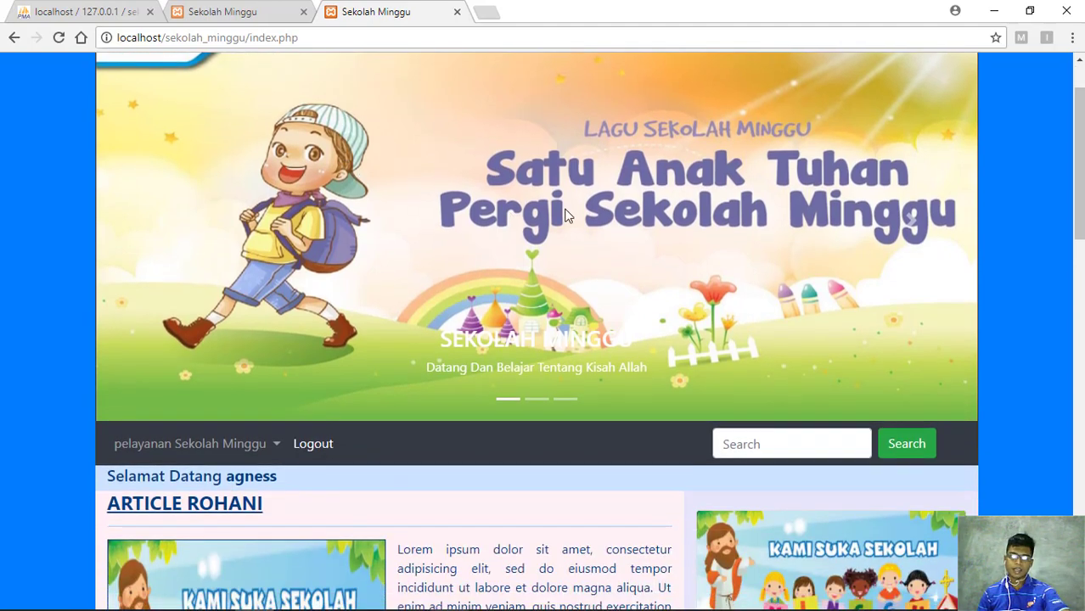
scroll(567, 213, "down", 2)
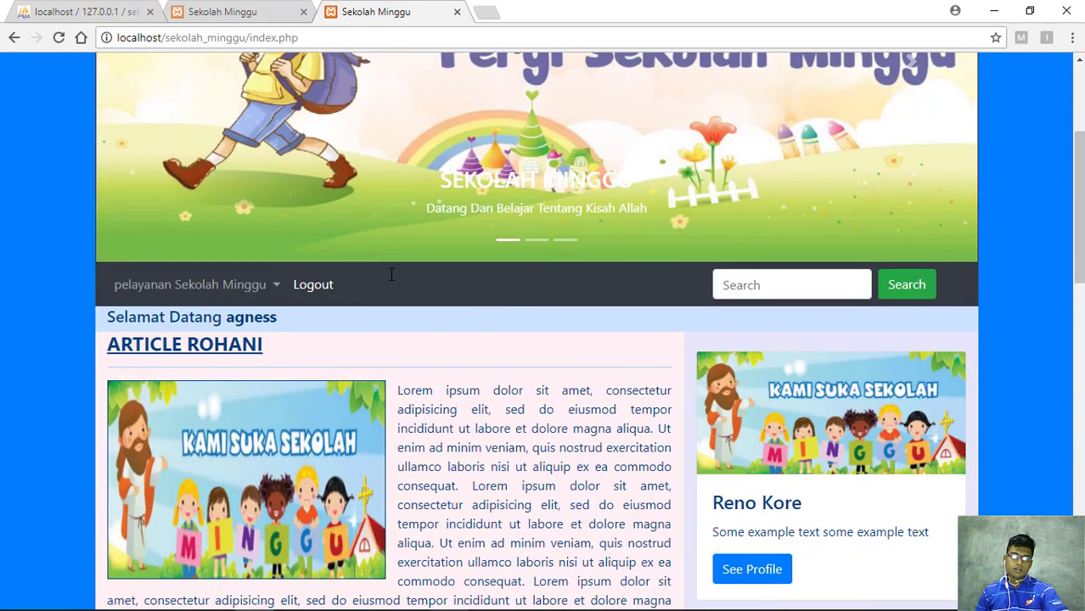
scroll(392, 275, "up", 3)
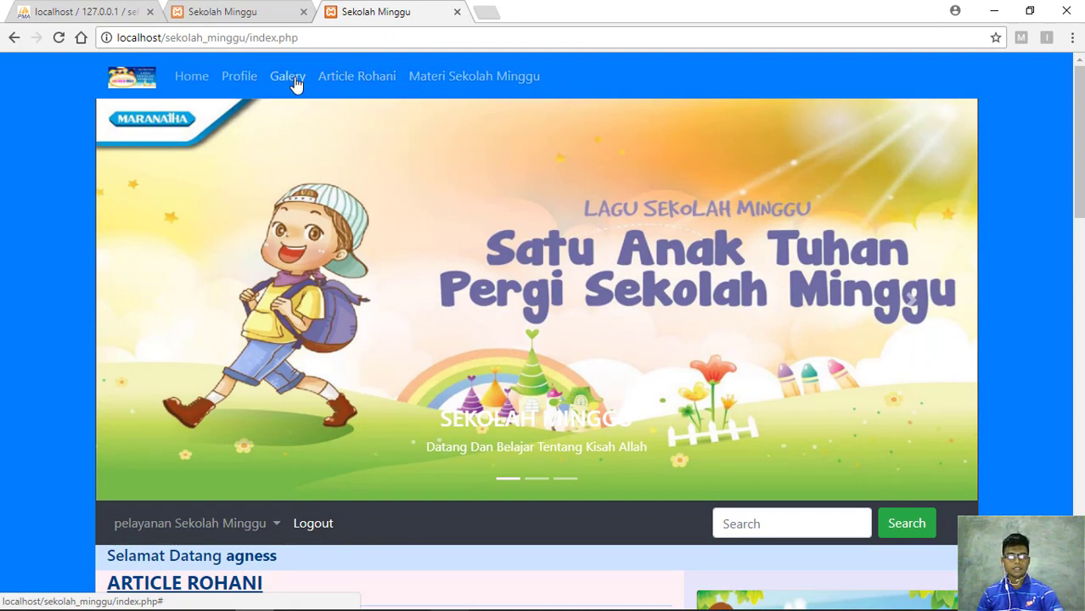
scroll(376, 463, "down", 2)
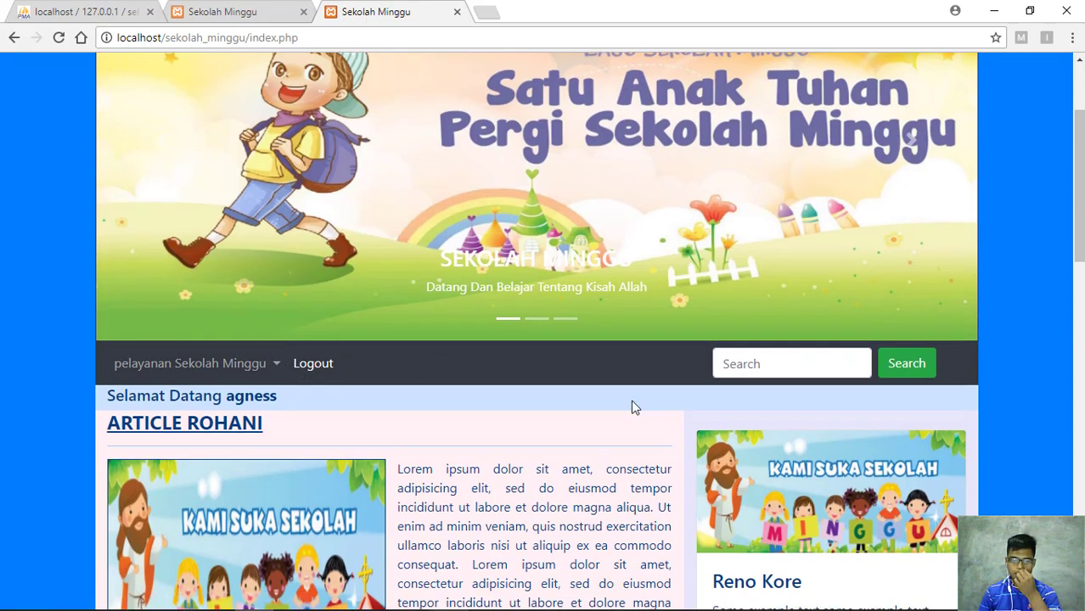
scroll(545, 389, "down", 3)
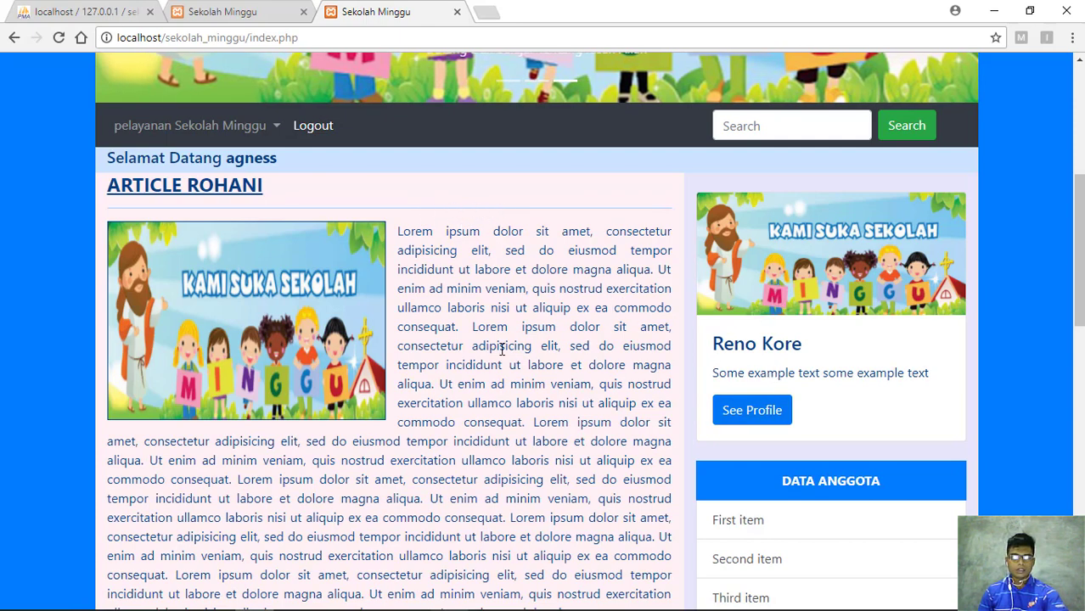
scroll(756, 276, "down", 1)
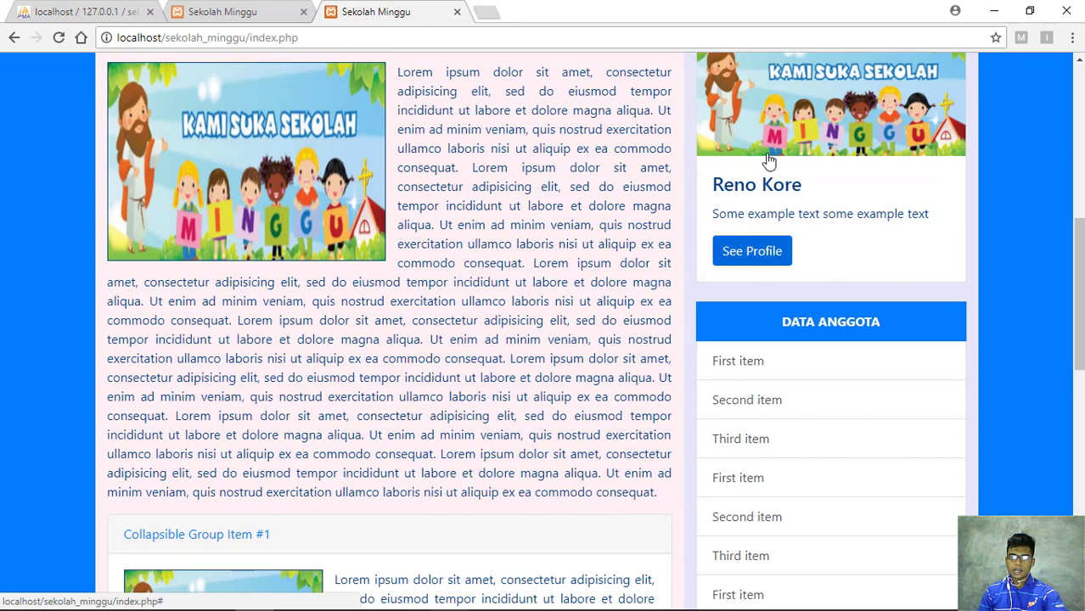
scroll(813, 259, "up", 2)
scroll(820, 257, "down", 2)
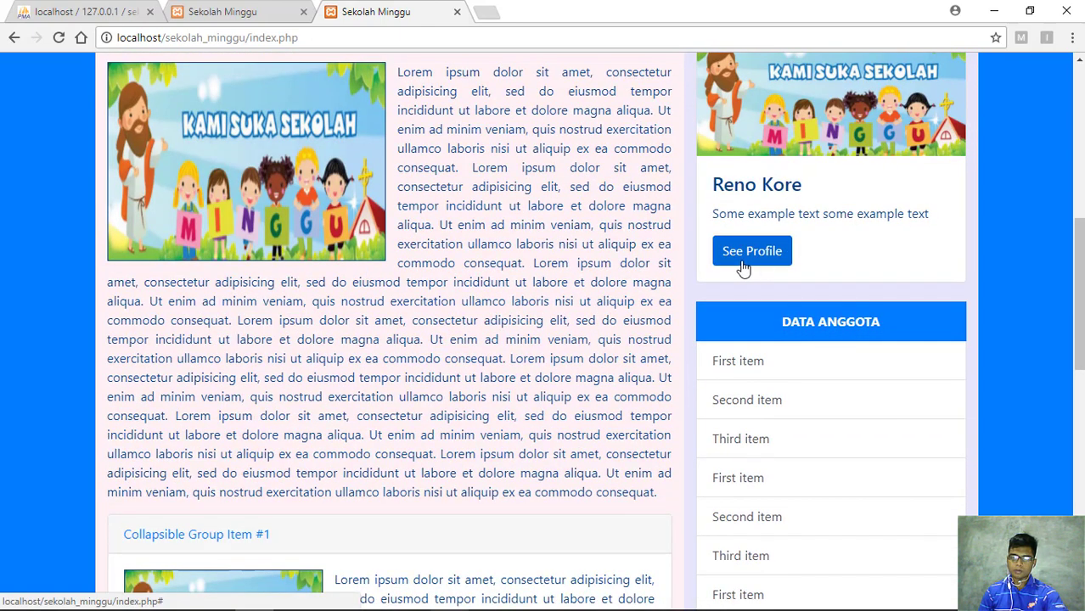
scroll(753, 272, "down", 1)
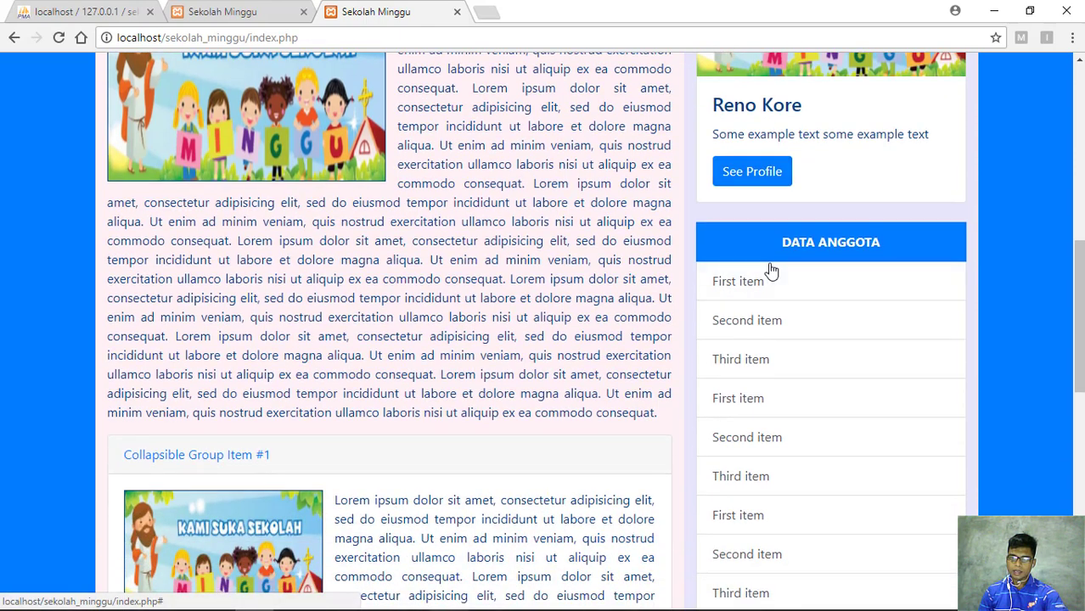
scroll(767, 273, "down", 2)
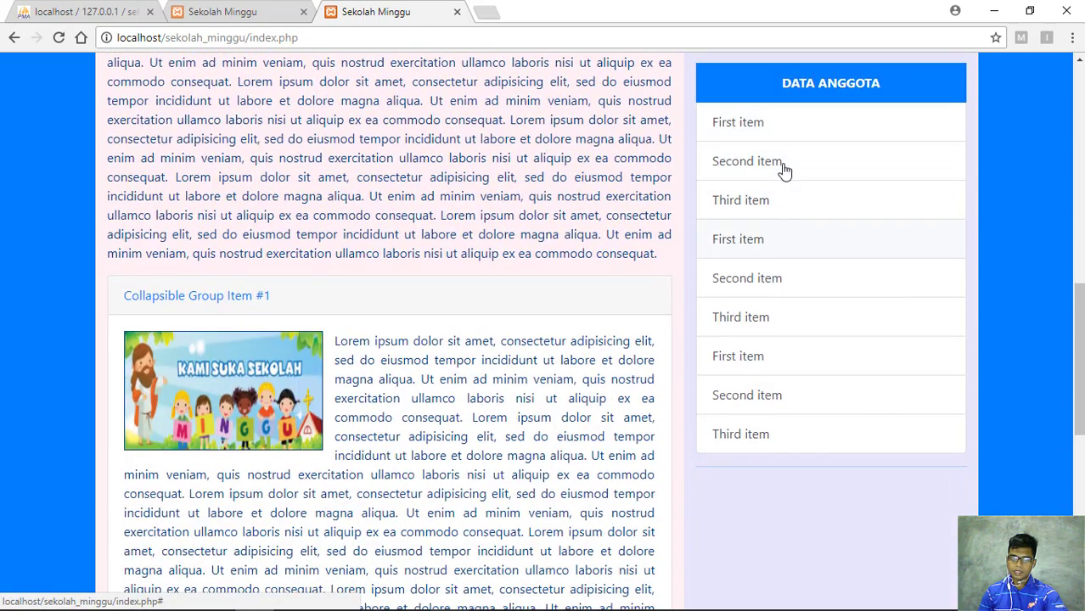
scroll(286, 348, "down", 2)
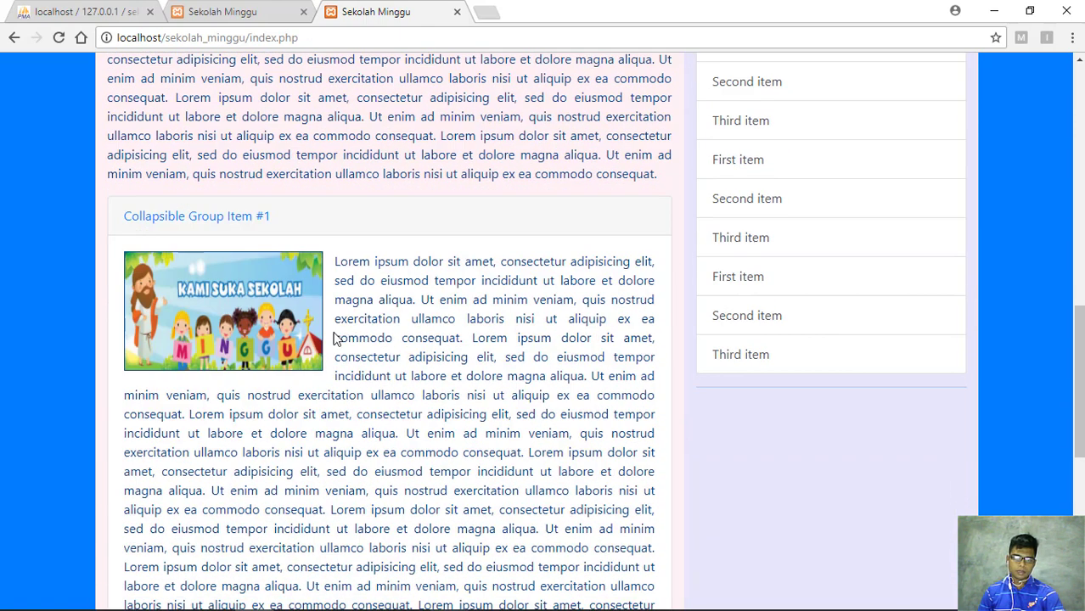
scroll(255, 390, "down", 5)
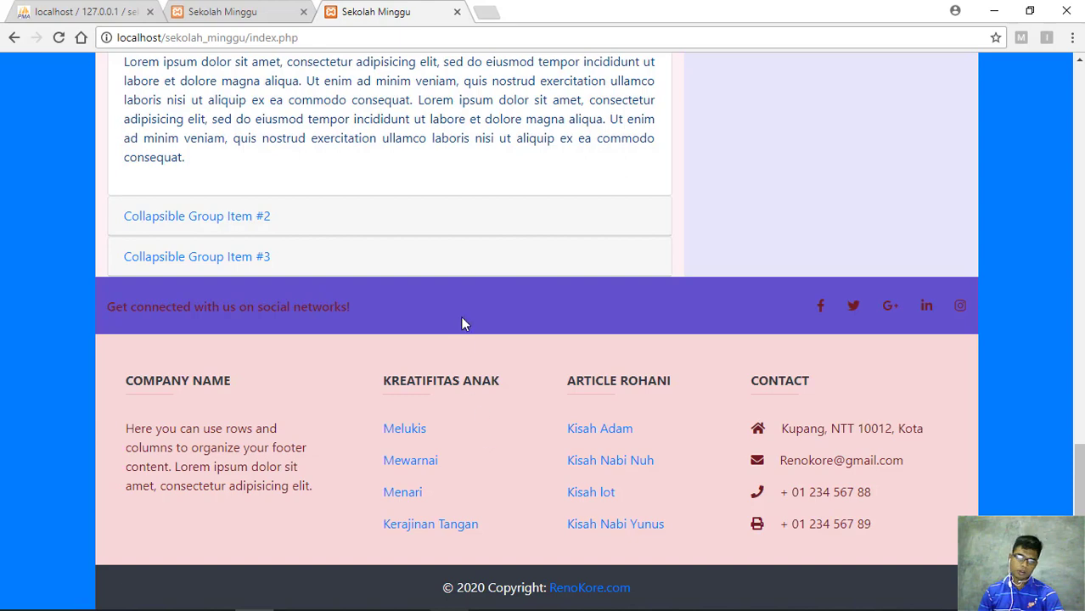
scroll(935, 276, "up", 10)
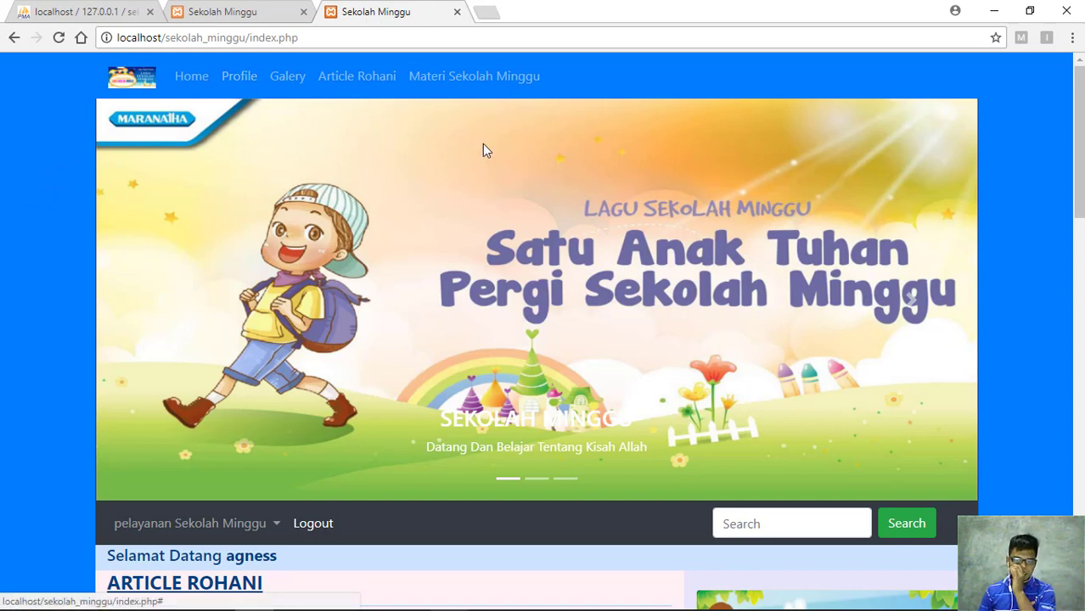
Choose Pendaftaran anak sekolah minggu from the pelayanan Sekolah Minggu dropdown
scroll(456, 236, "down", 2)
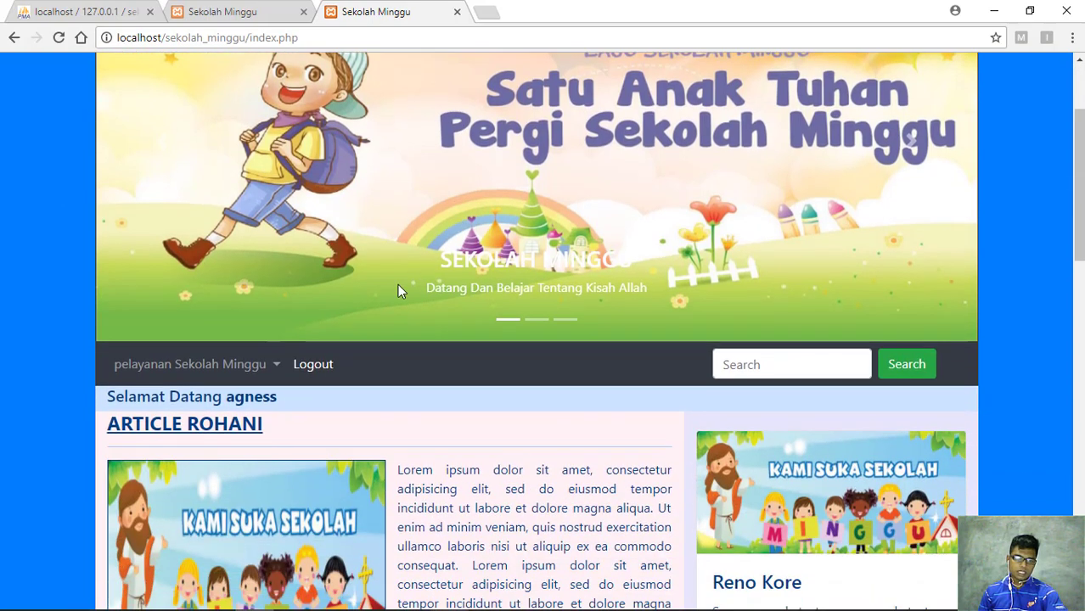
scroll(338, 280, "down", 2)
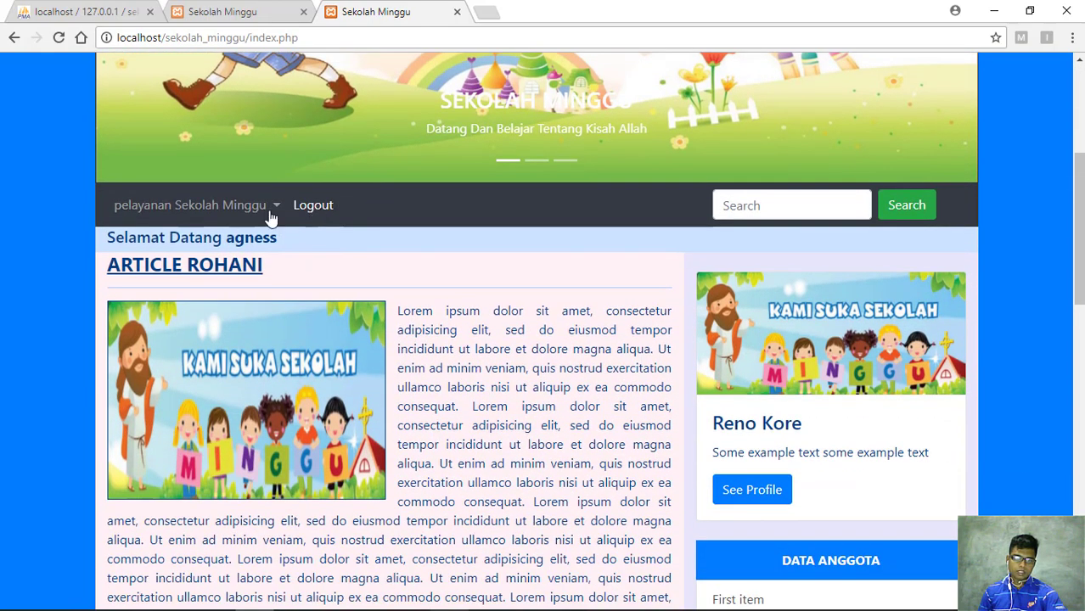
left_click(269, 208)
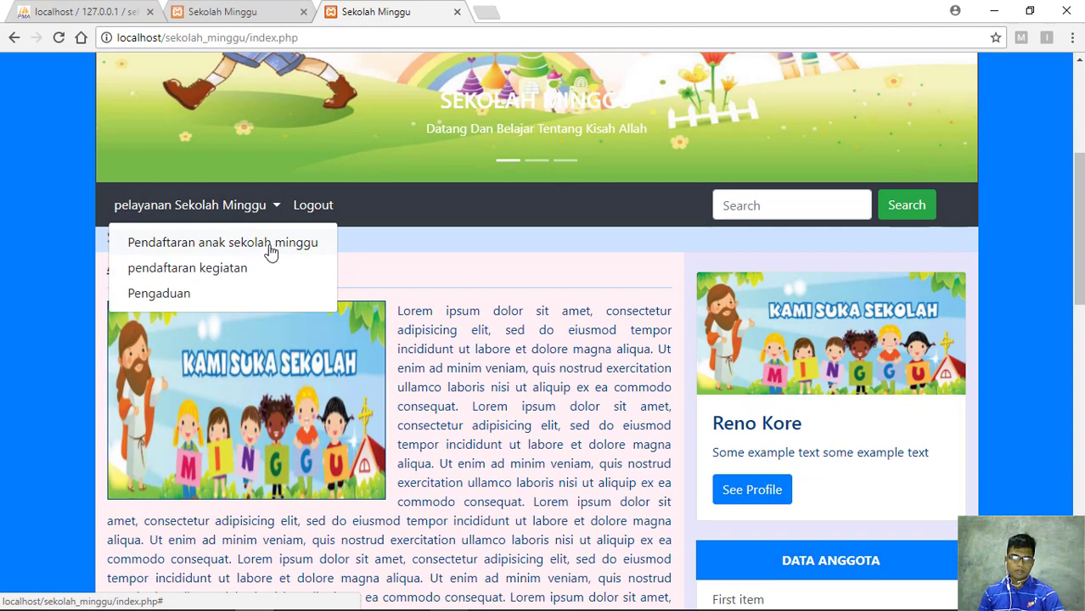
left_click(270, 246)
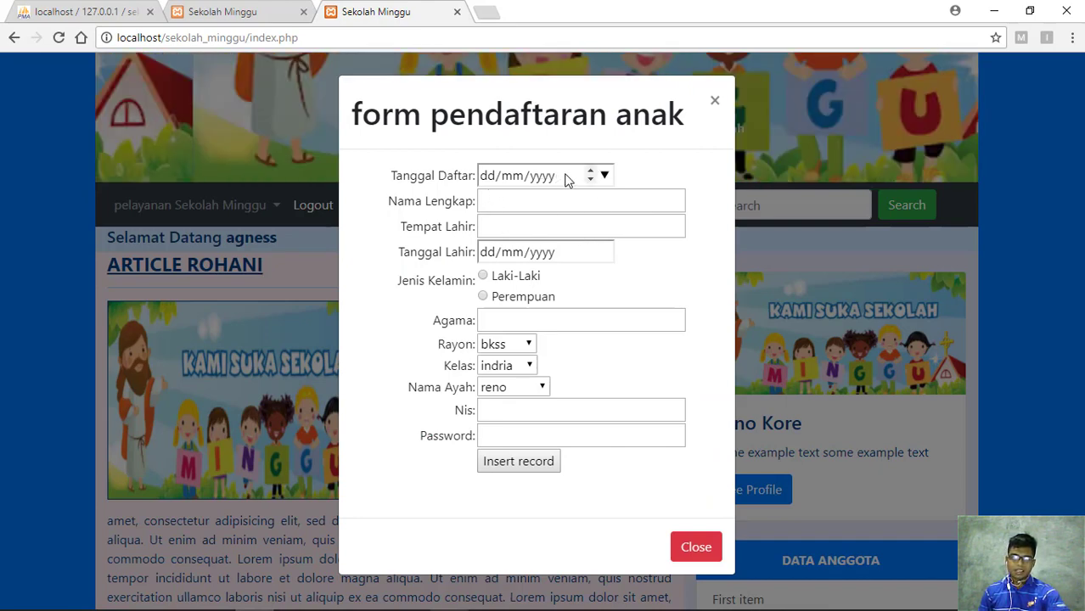
Set the registration date to 13/05/2020, enter the child's name, and birthplace kupang
left_click(605, 176)
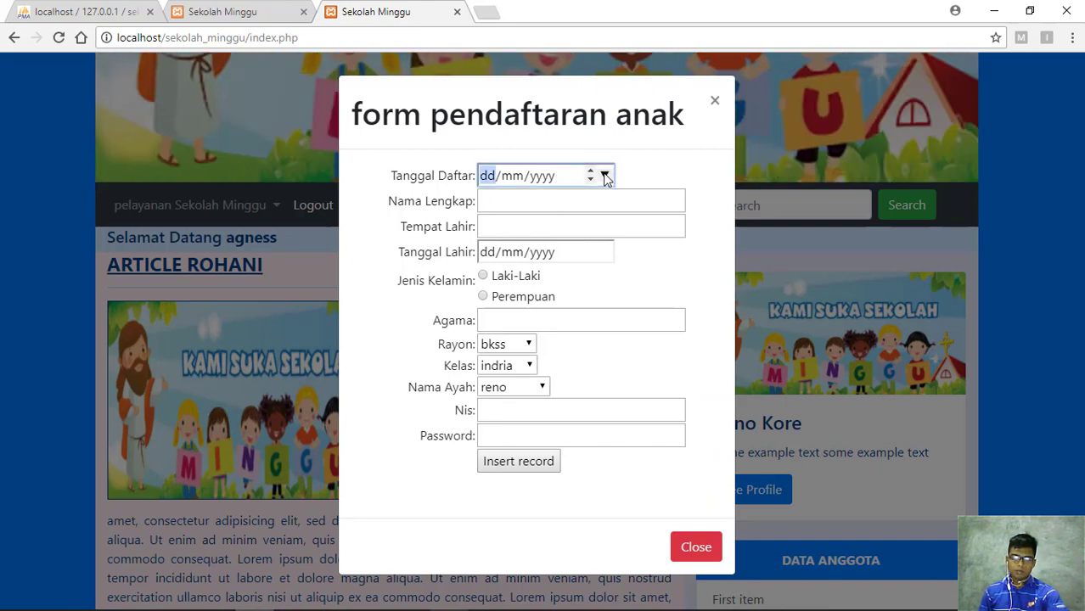
left_click(606, 176)
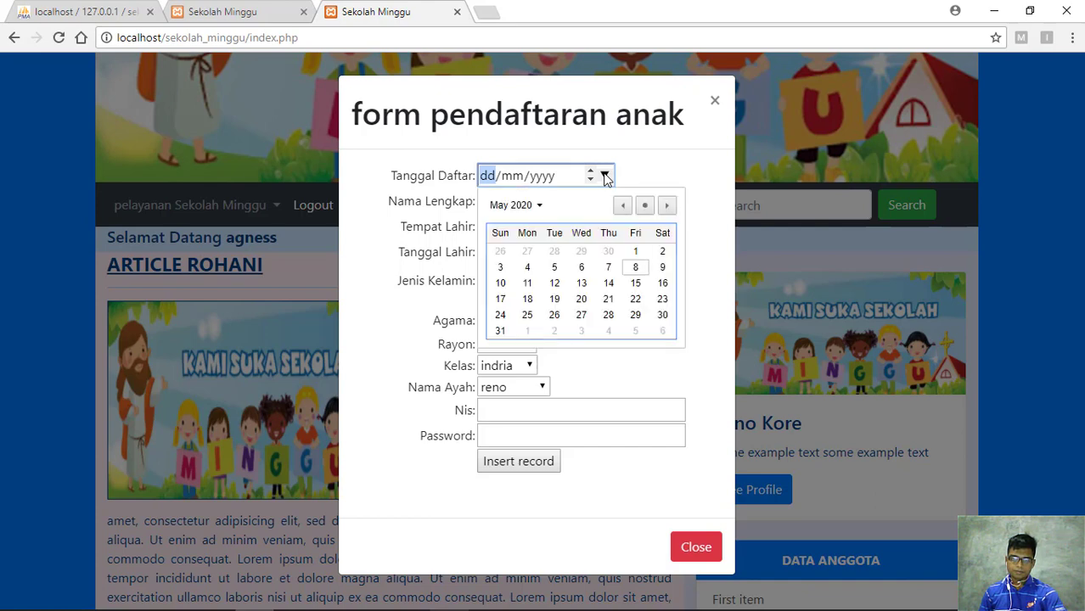
left_click(581, 285)
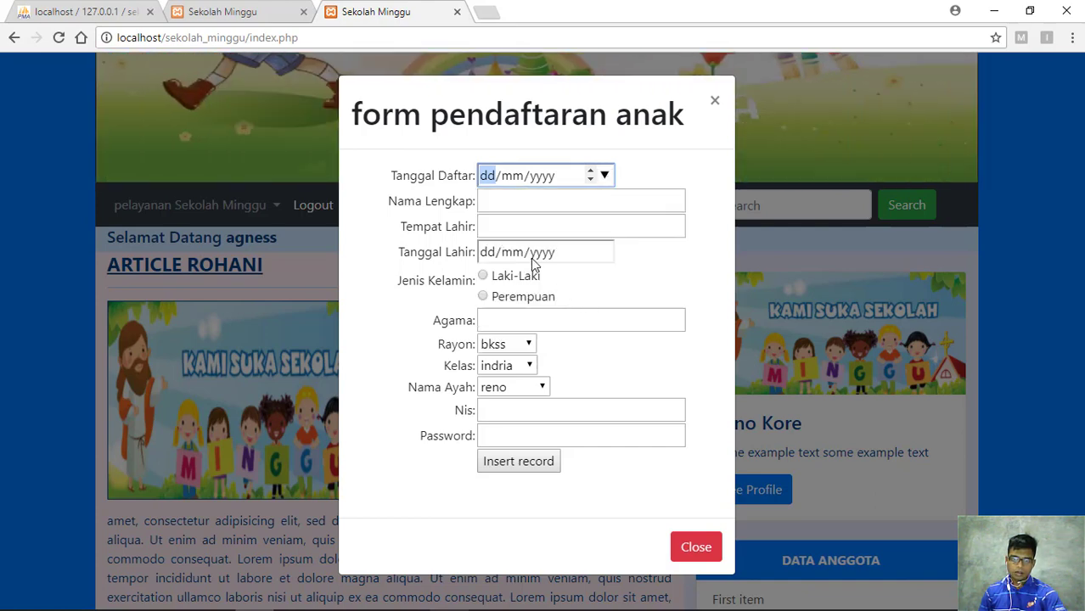
left_click(531, 199)
type("reyy")
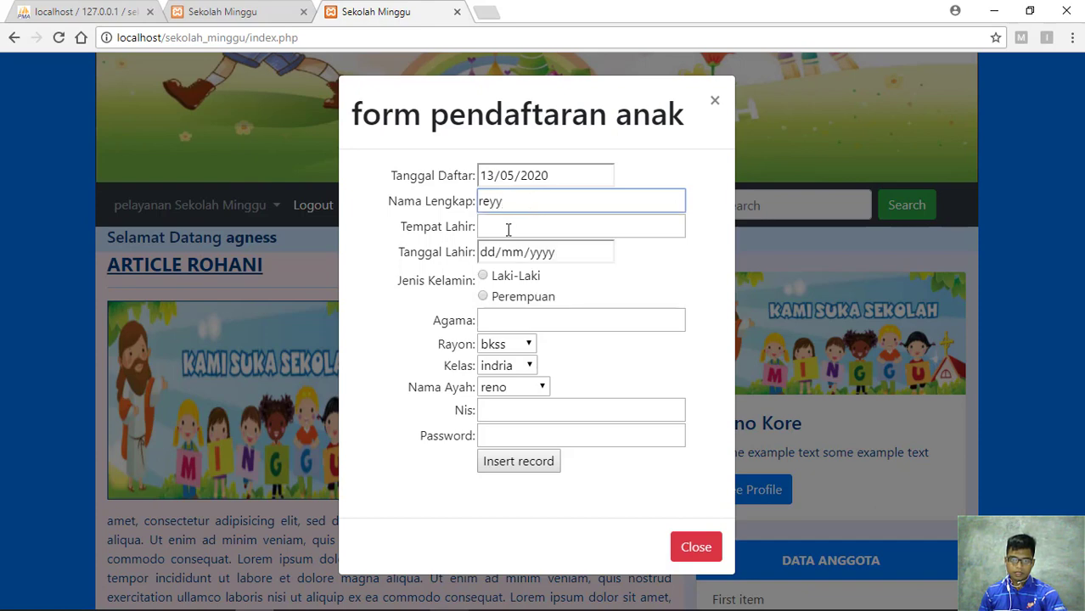
left_click(508, 227)
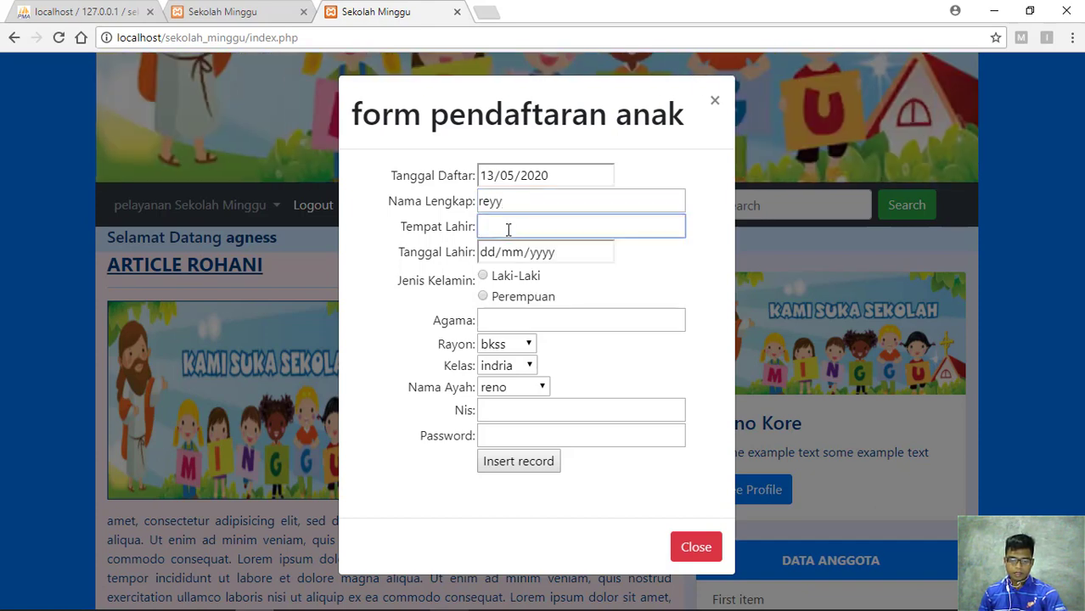
type("k")
left_click(503, 258)
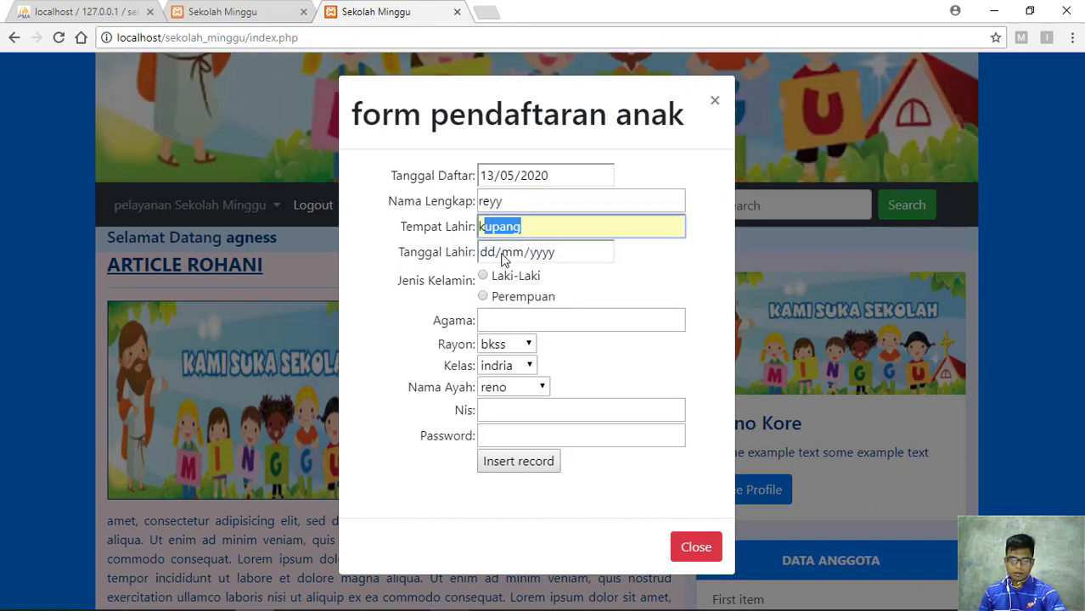
Set birth date 12/05/2020, gender Laki-Laki, and religion kristen
left_click(605, 253)
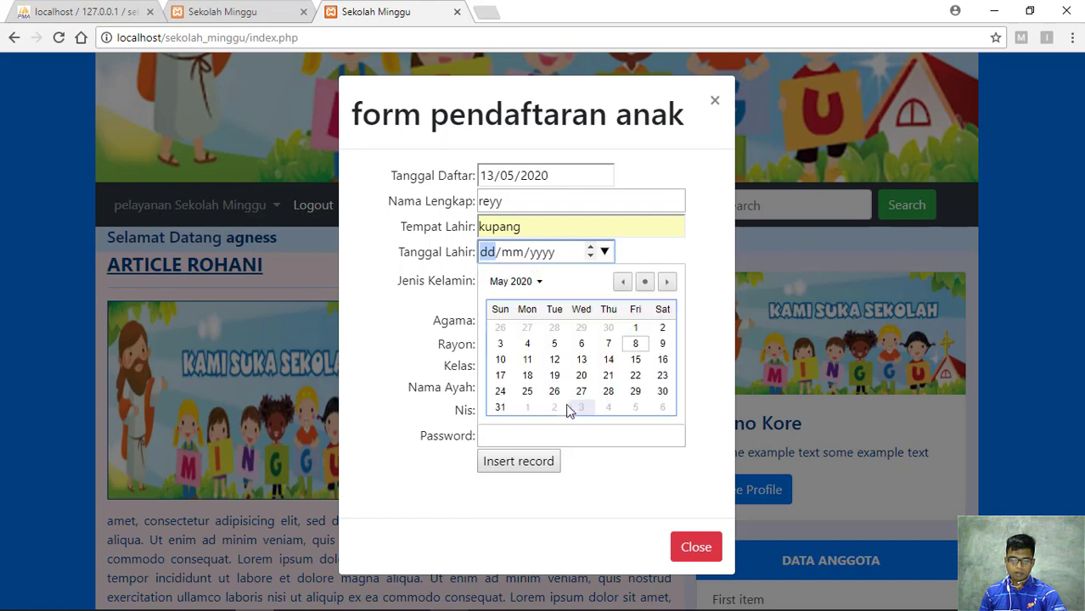
left_click(560, 364)
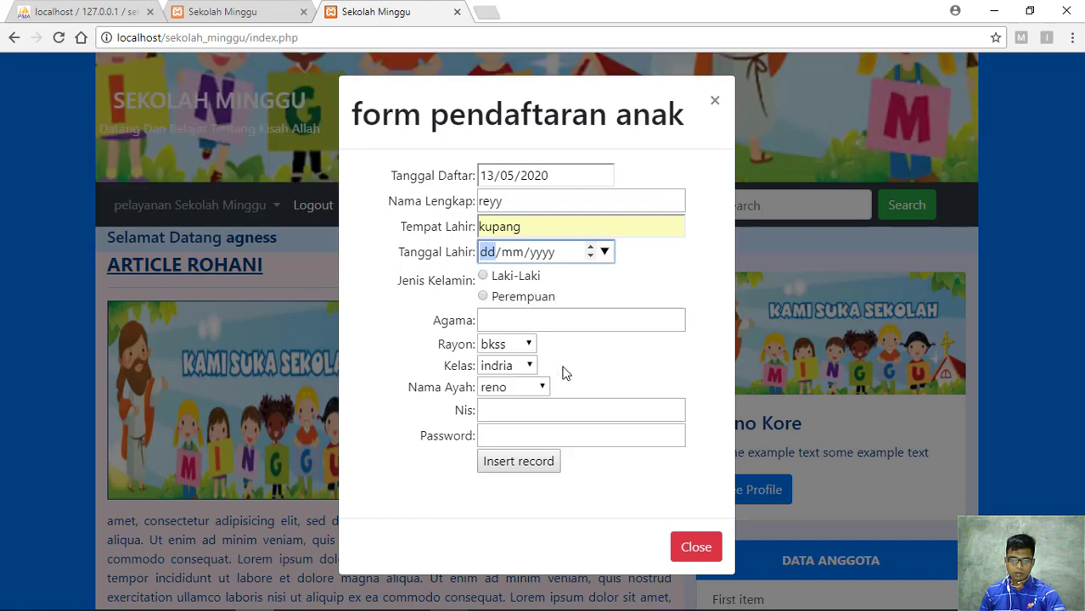
left_click(483, 277)
left_click(506, 322)
type("kristen")
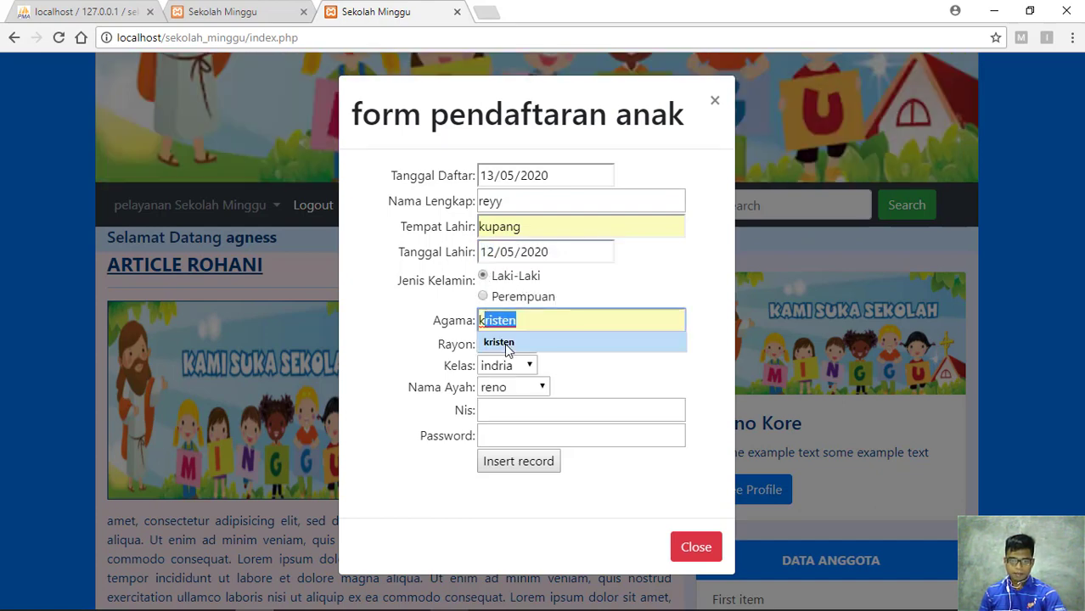
left_click(505, 343)
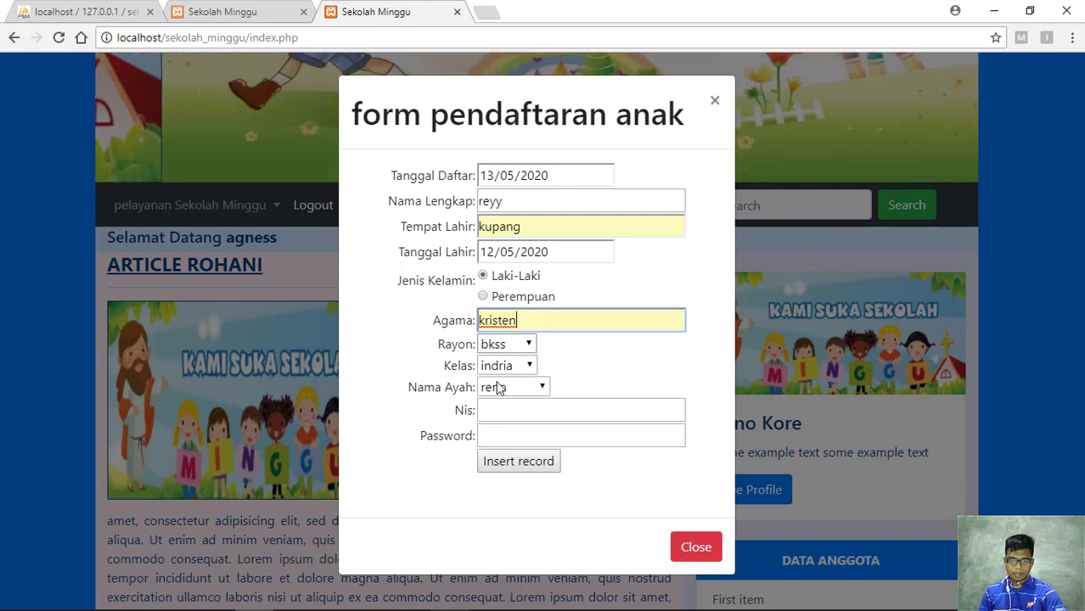
Enter the child's student number (Nis) and the account password
left_click(515, 408)
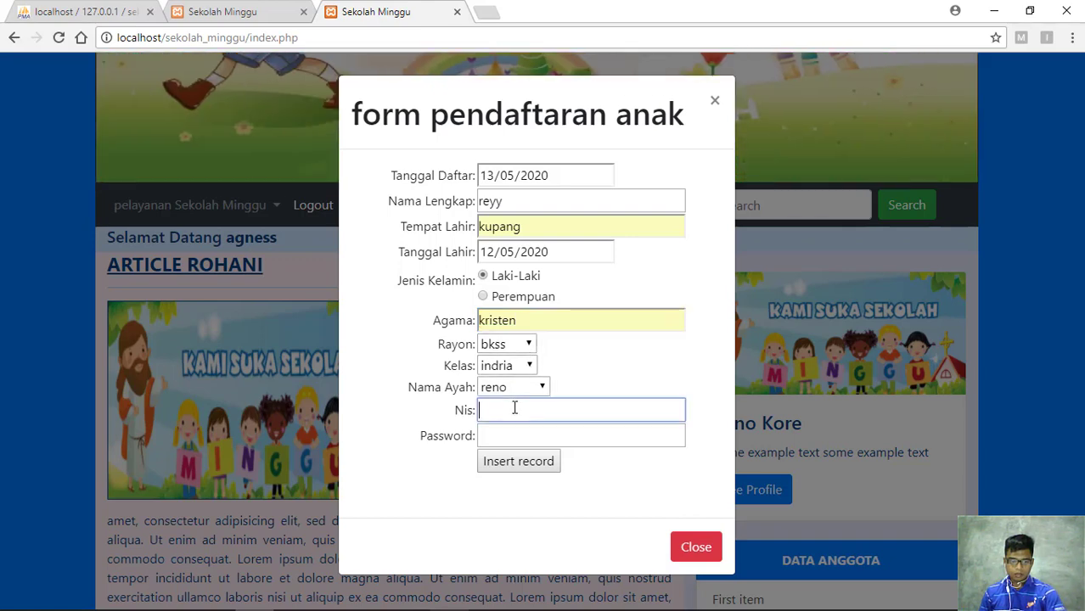
type("123456")
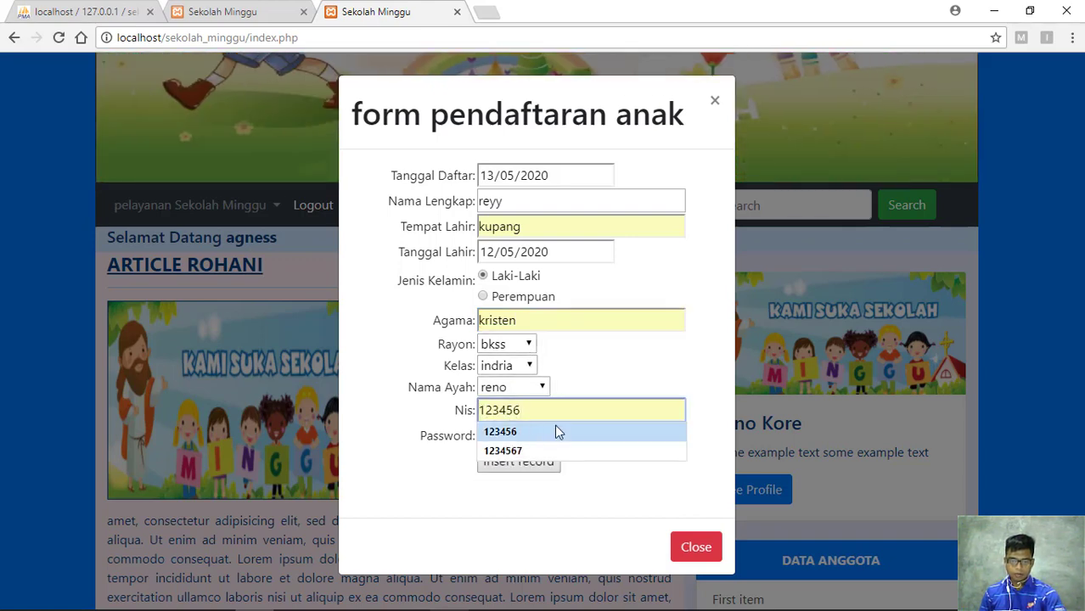
left_click(554, 430)
left_click(538, 435)
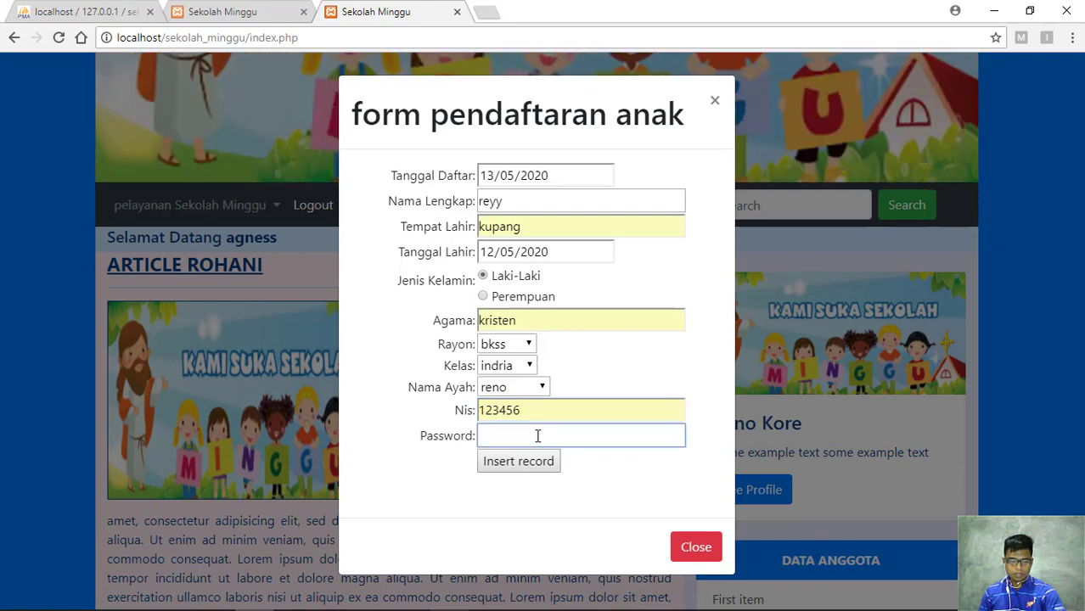
type("123456")
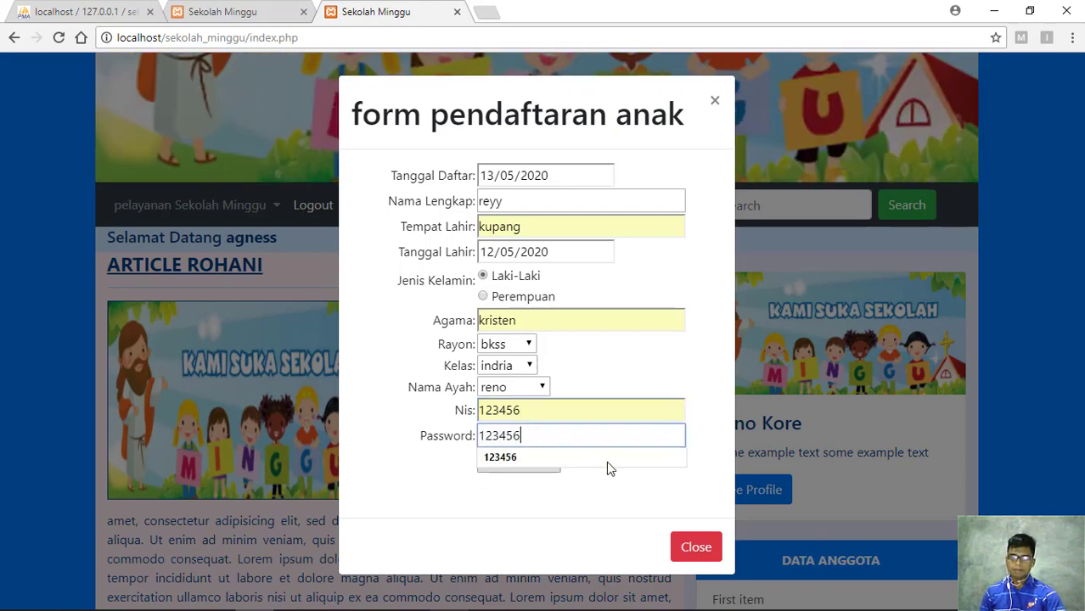
left_click(584, 511)
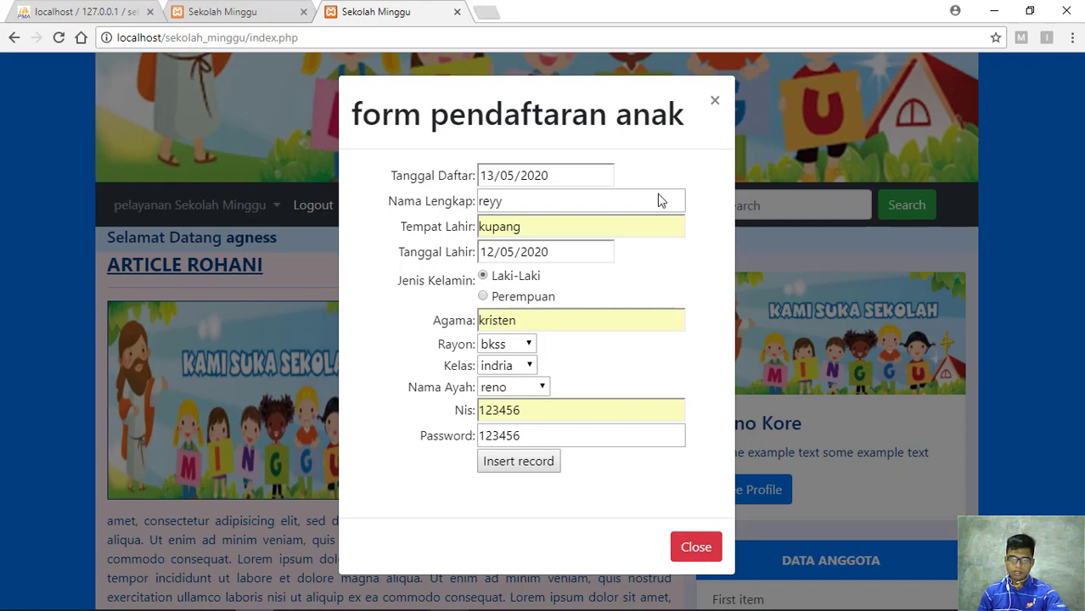
Insert the record and check the 'pendaftran telah berhasil' message in the address bar
left_click(532, 469)
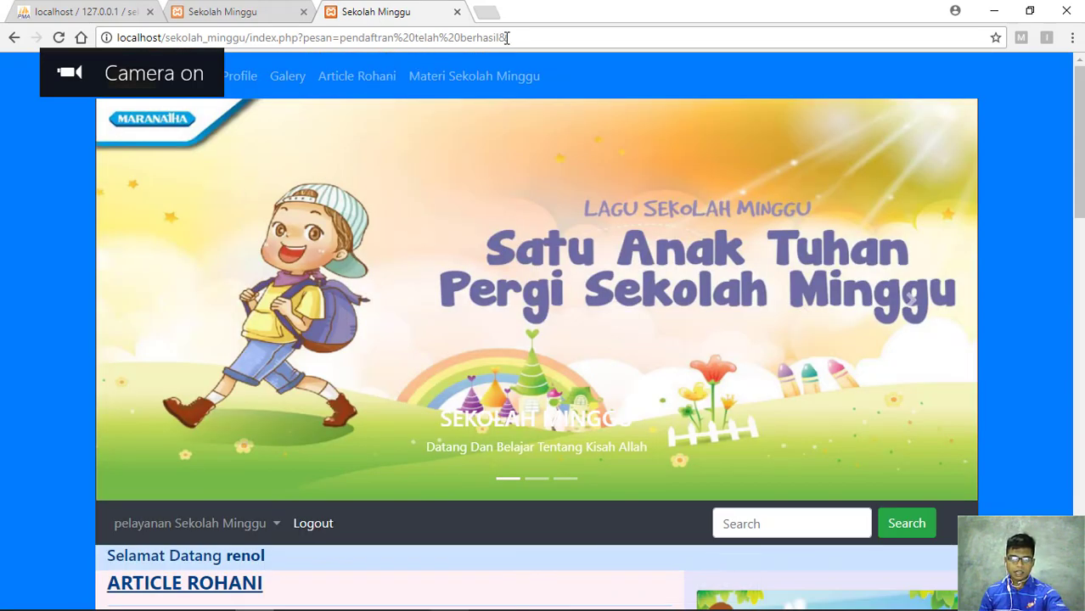
left_click_drag(509, 38, 335, 35)
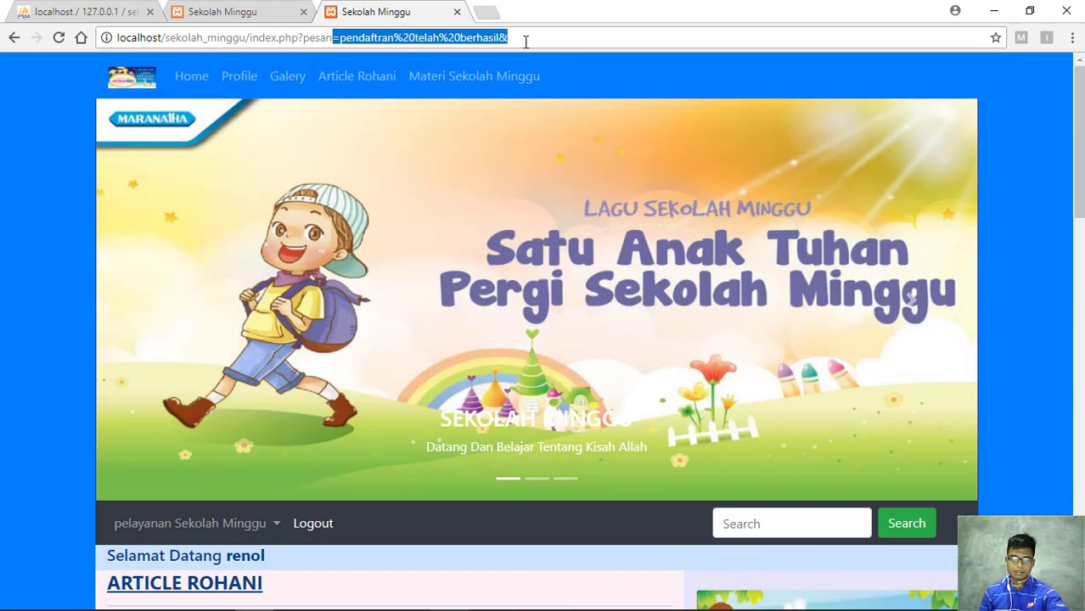
left_click(568, 29)
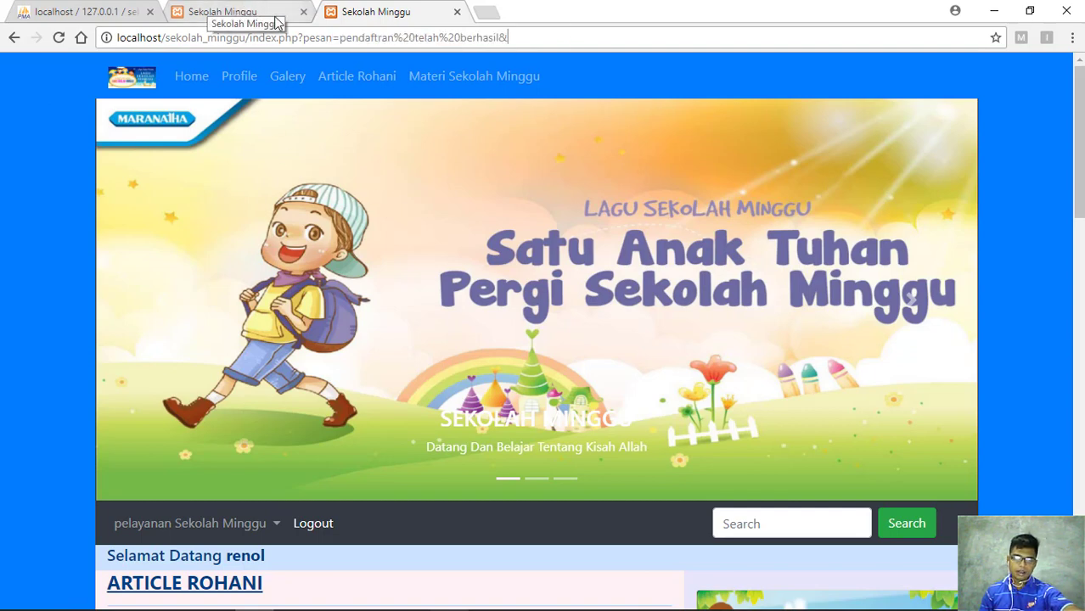
scroll(297, 270, "down", 2)
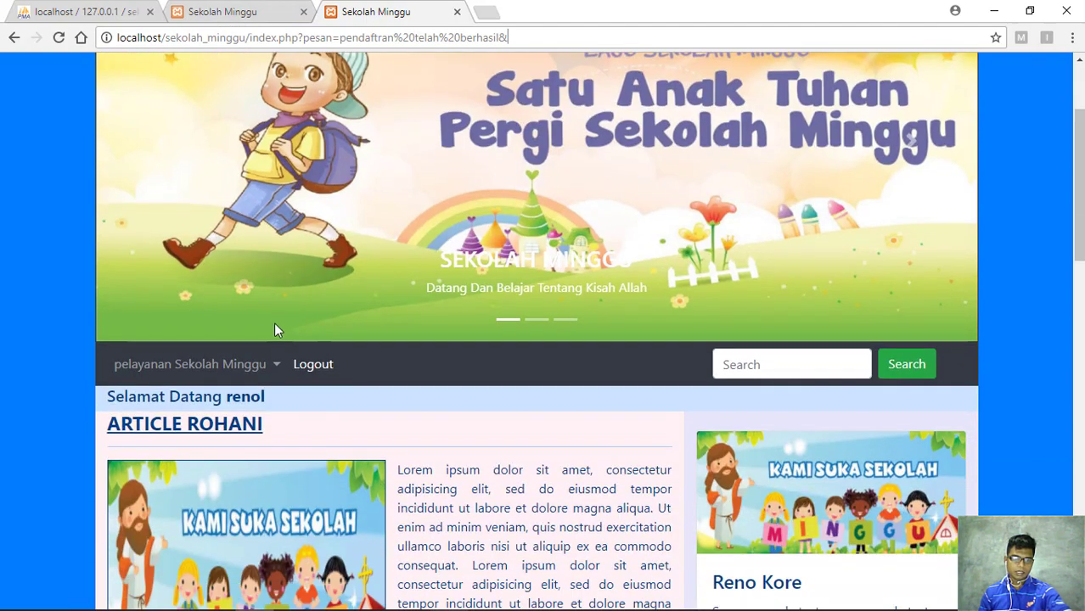
left_click(277, 363)
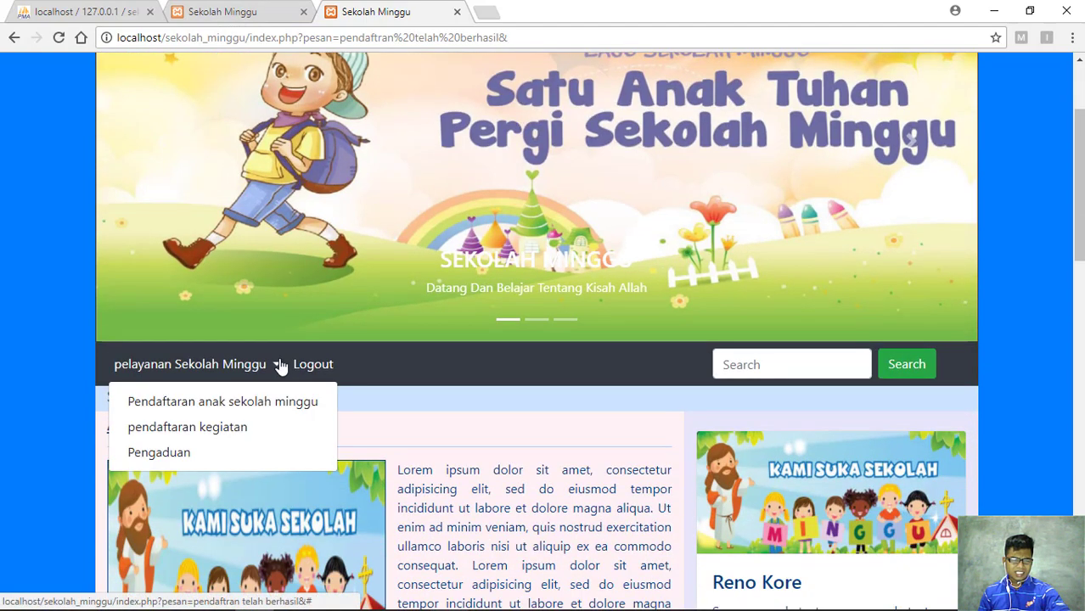
scroll(280, 367, "down", 2)
left_click(196, 270)
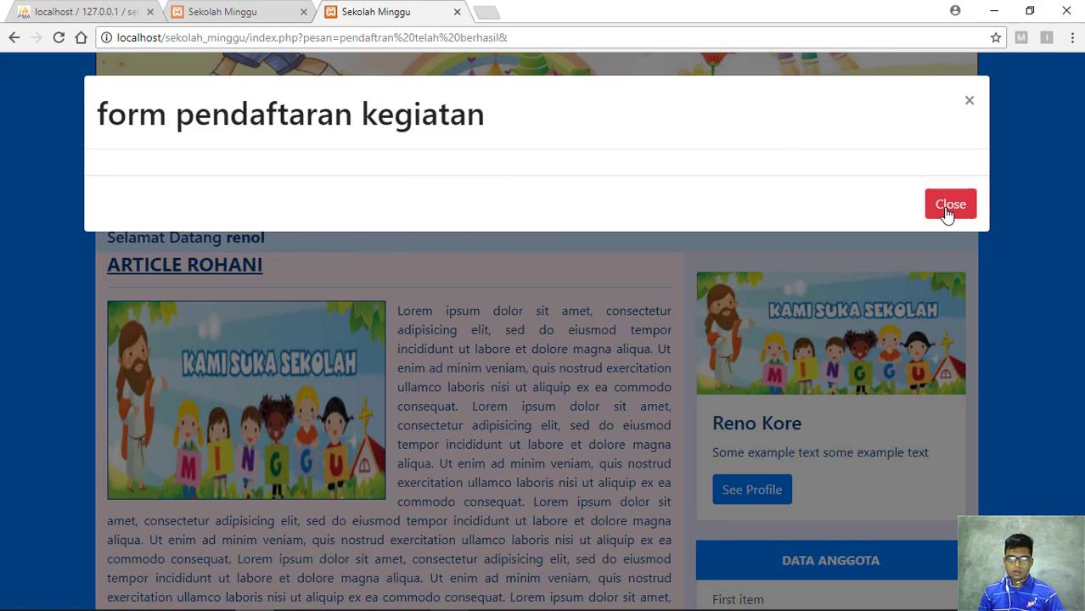
left_click(950, 207)
left_click(229, 206)
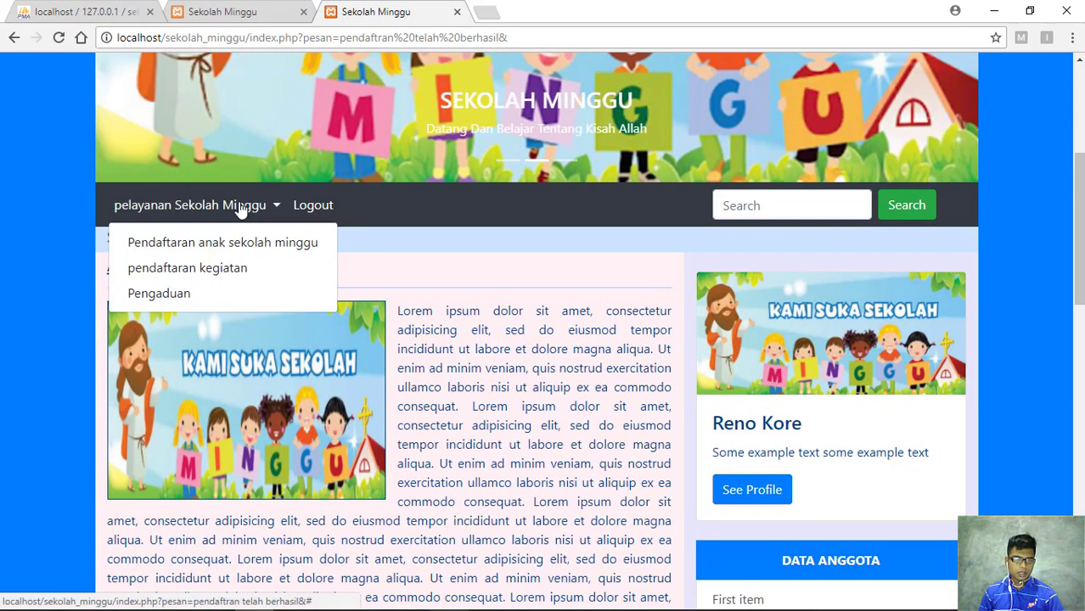
left_click(166, 296)
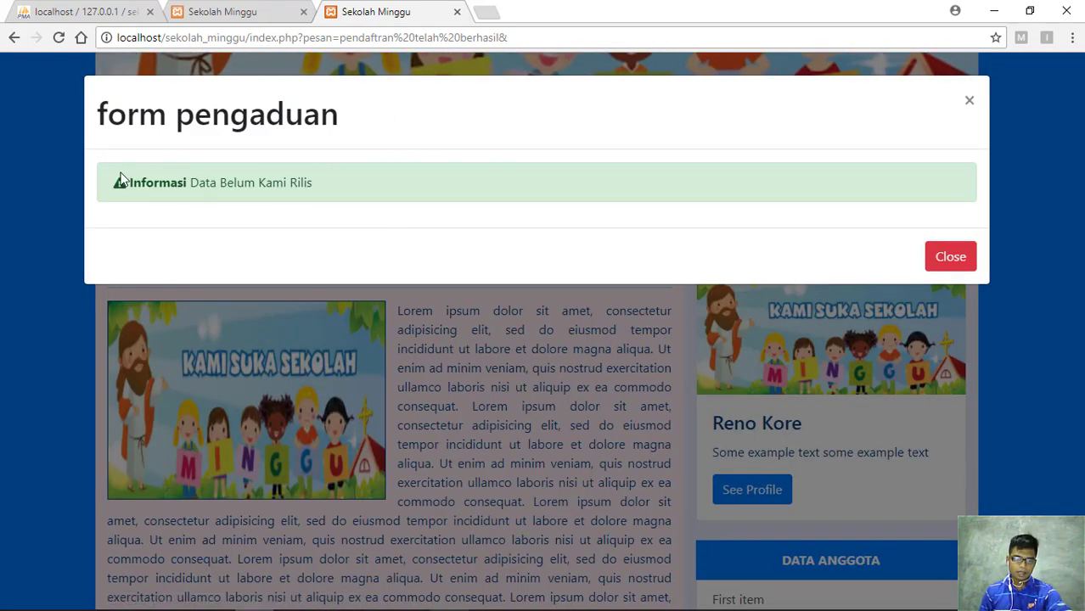
left_click_drag(95, 170, 315, 198)
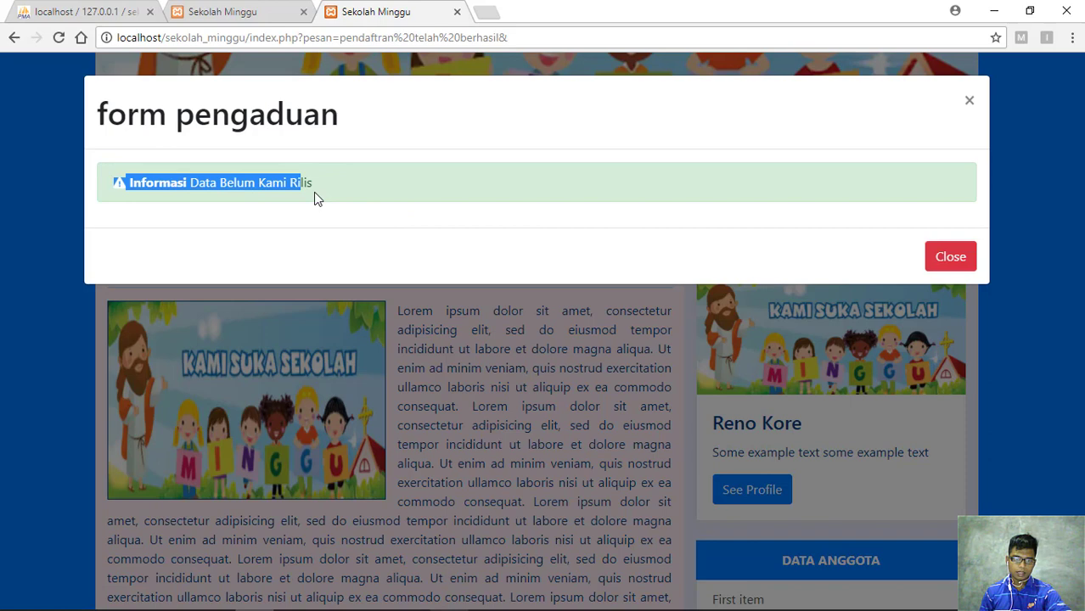
left_click(379, 183)
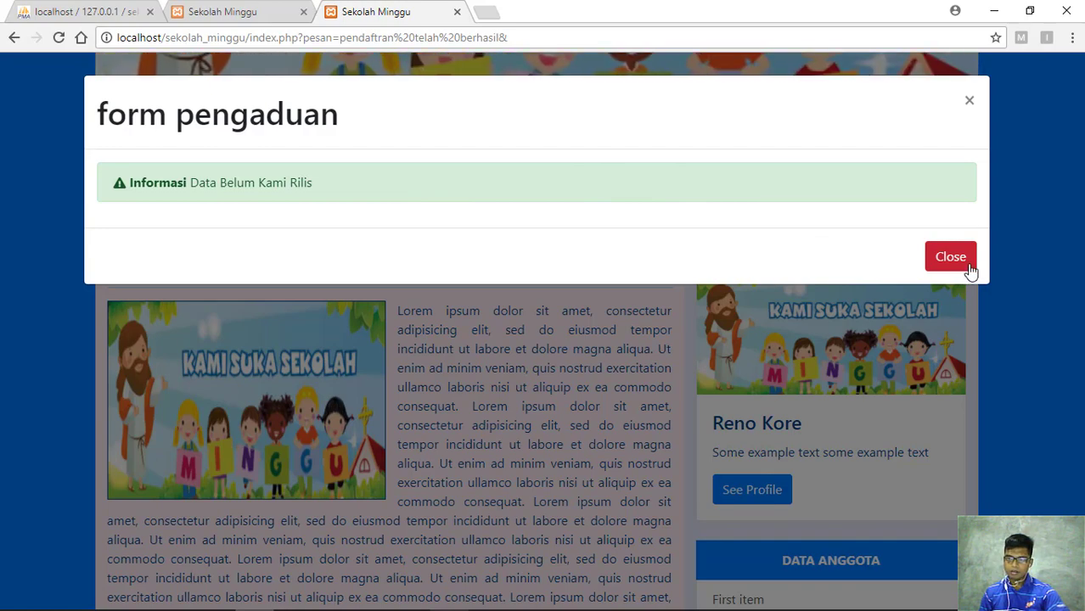
left_click(970, 100)
scroll(458, 265, "up", 4)
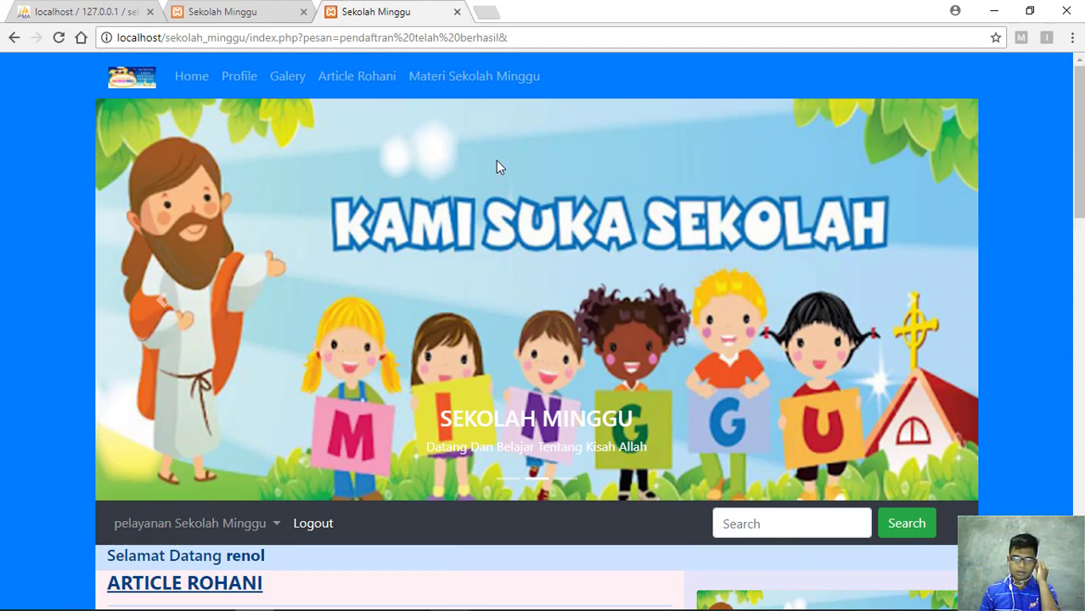
scroll(498, 271, "down", 2)
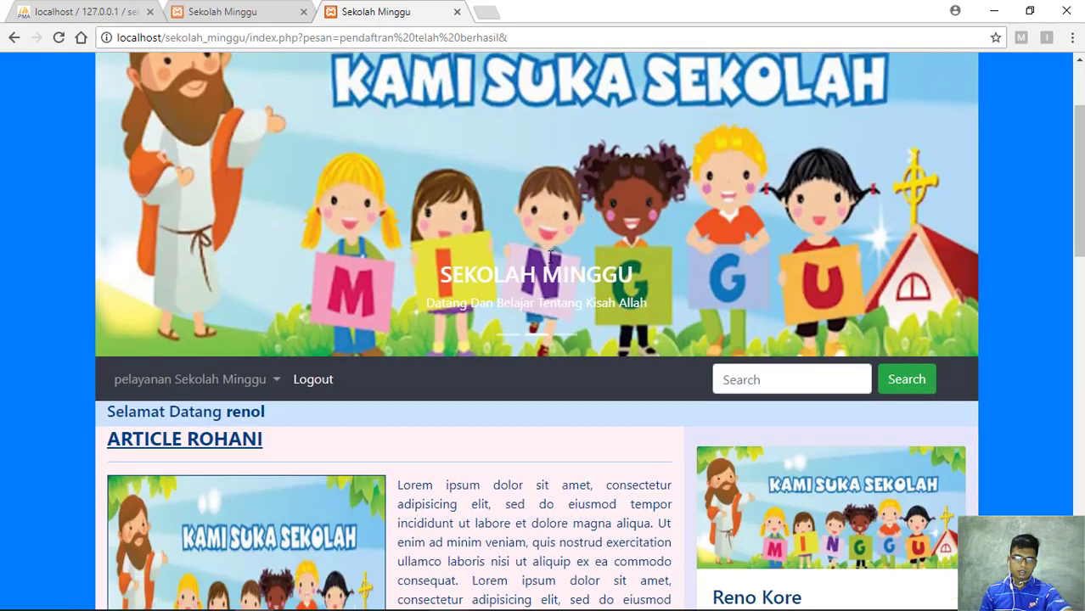
scroll(498, 272, "up", 2)
scroll(500, 273, "down", 2)
scroll(509, 315, "up", 2)
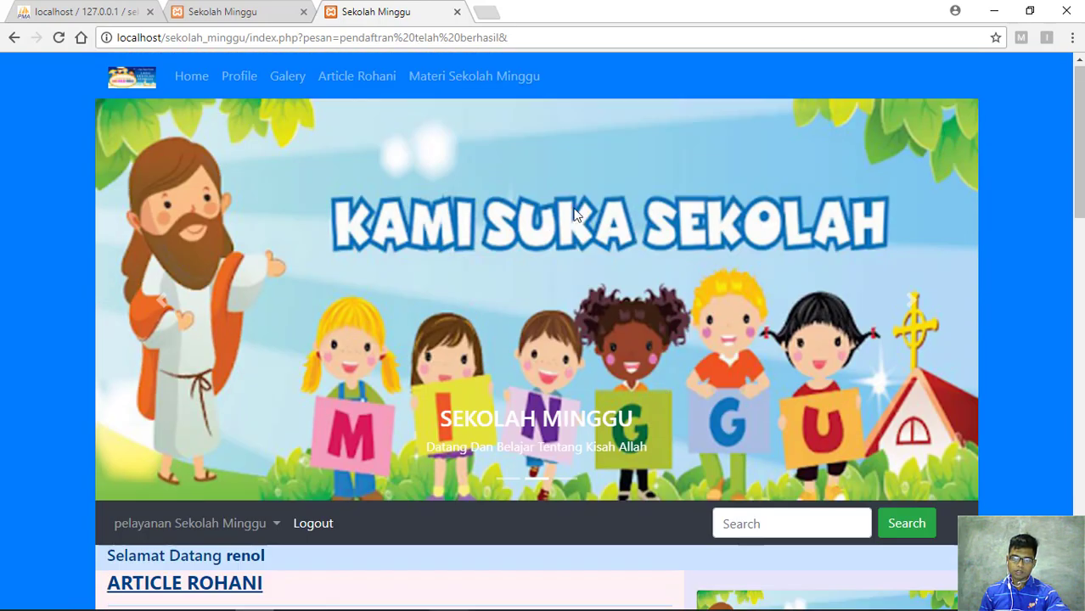
scroll(594, 371, "down", 2)
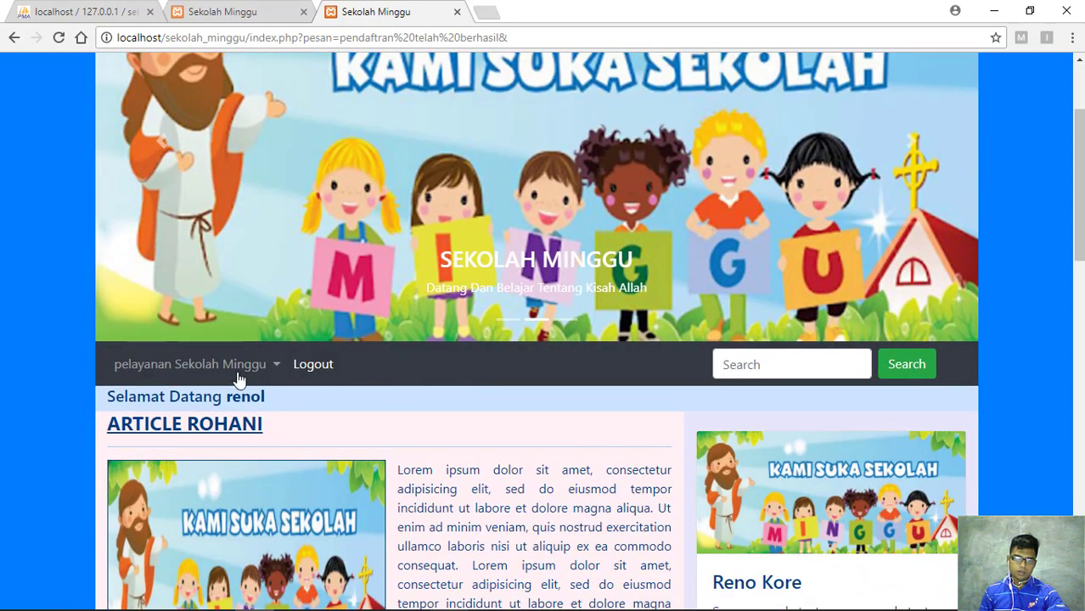
scroll(332, 208, "up", 2)
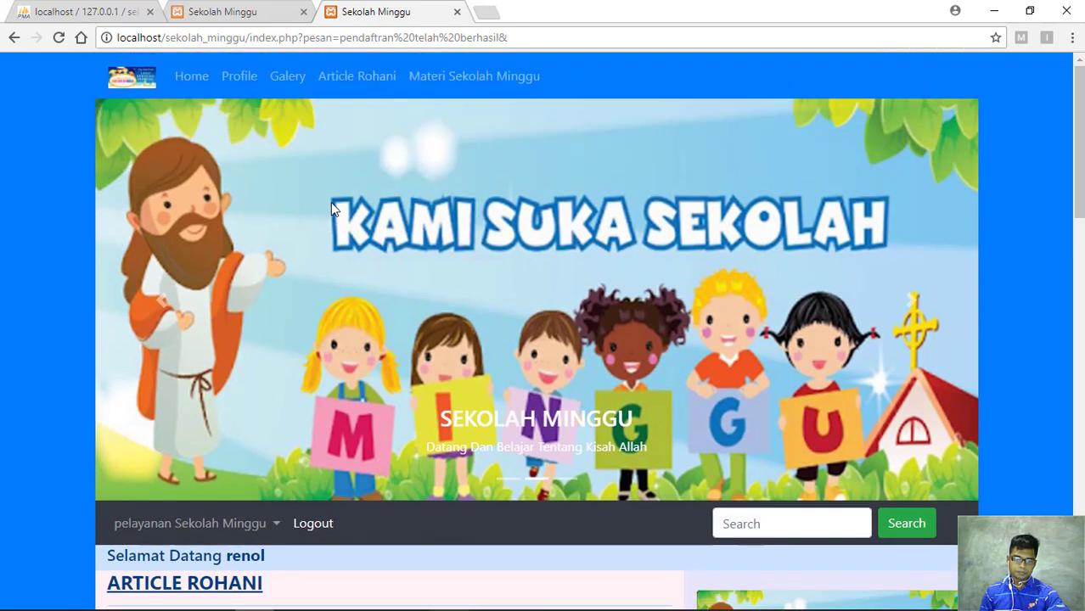
On the admin tab, open Data Master > Pengolah Data Anak
left_click(273, 9)
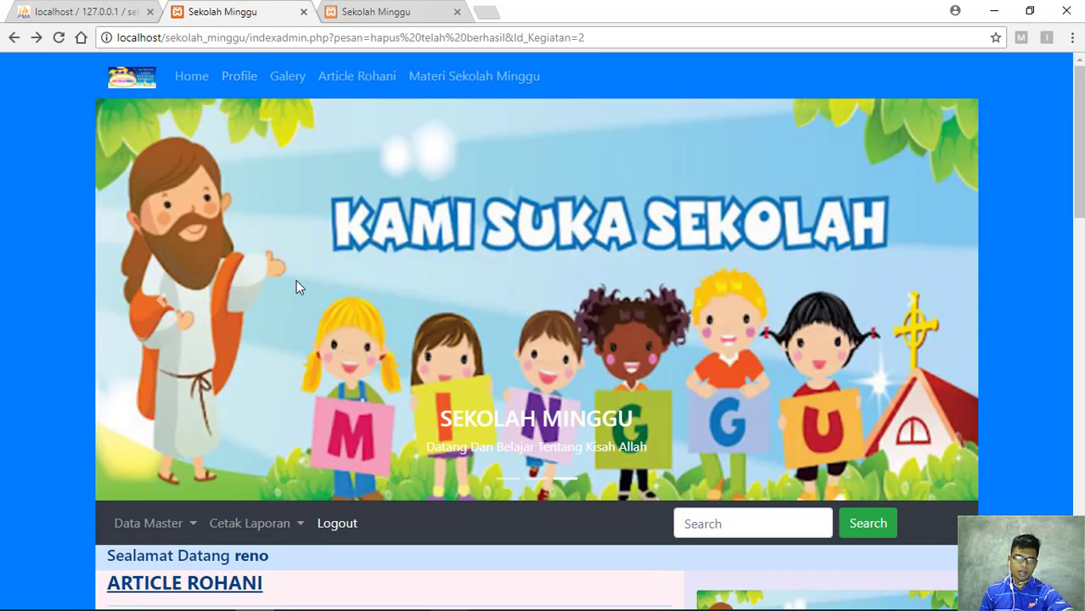
left_click(177, 527)
scroll(229, 531, "down", 1)
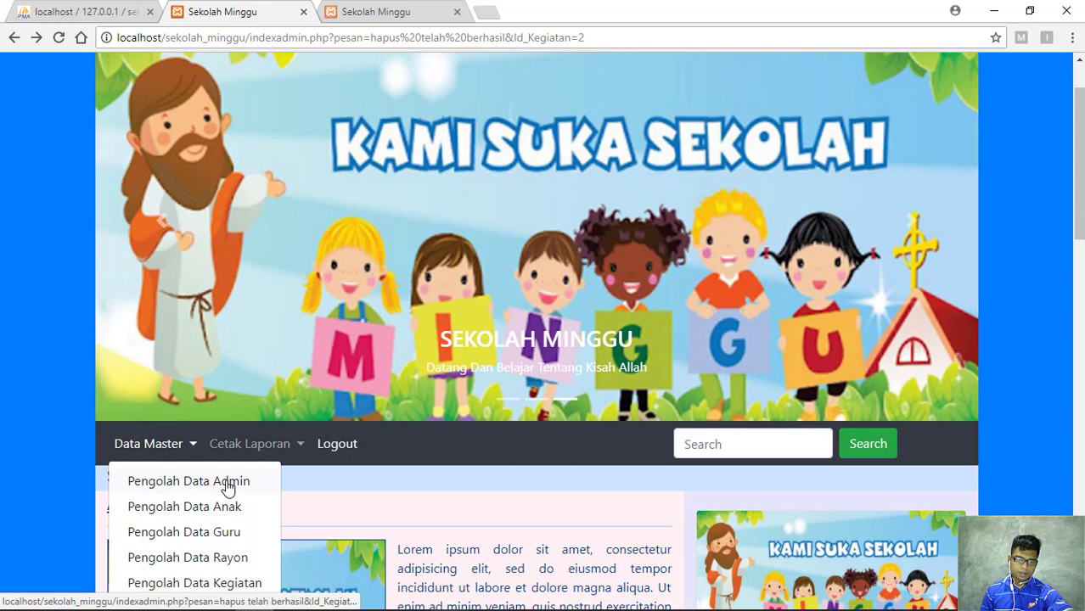
left_click(225, 507)
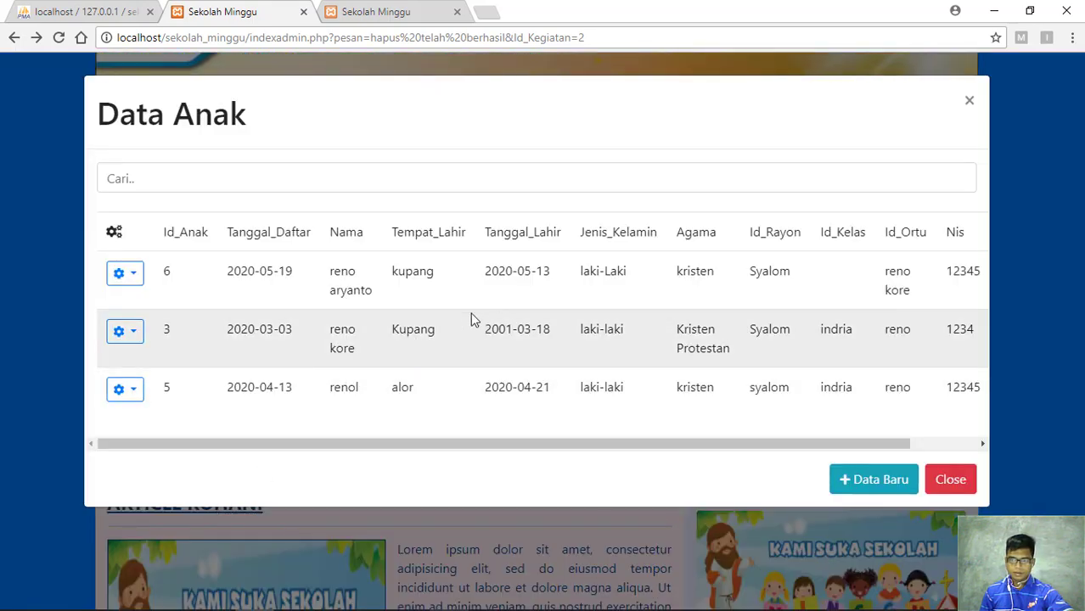
Reload, reopen Data Anak to confirm new child Id_Anak 8, then close the list
left_click(57, 39)
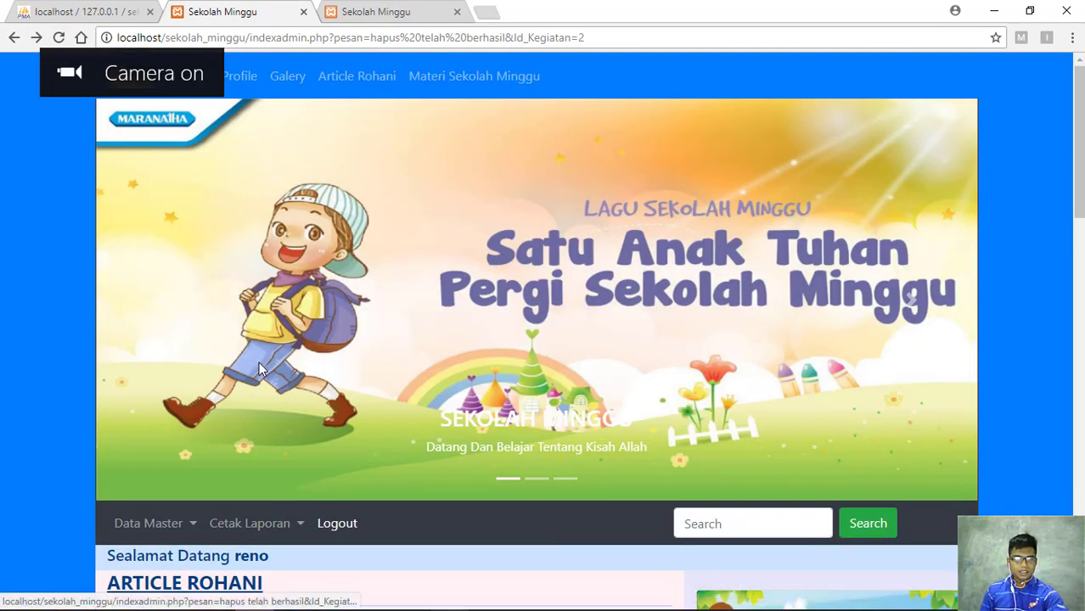
left_click(192, 527)
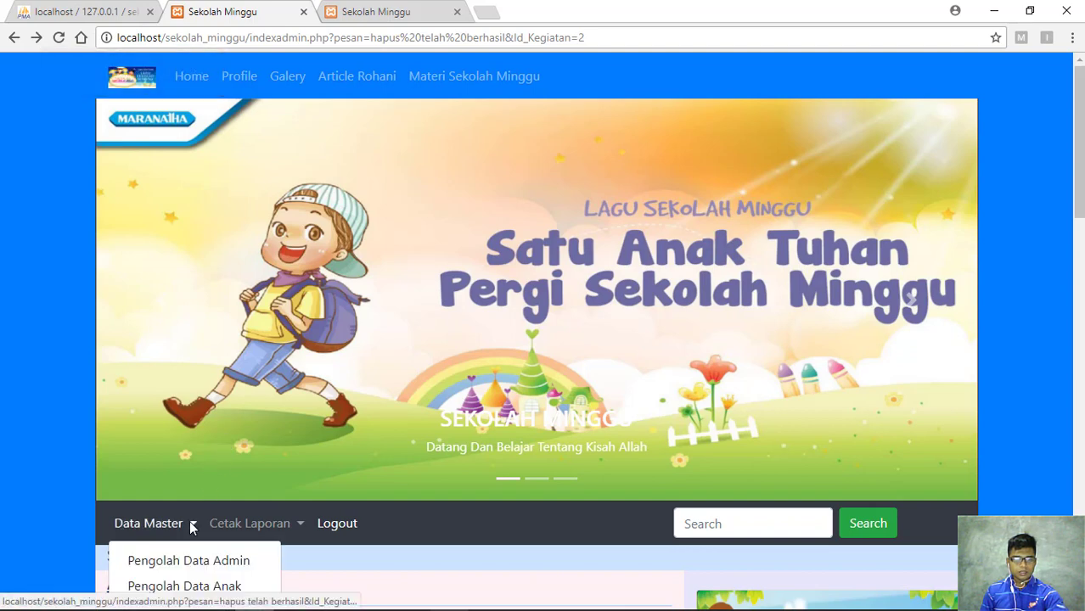
left_click(203, 585)
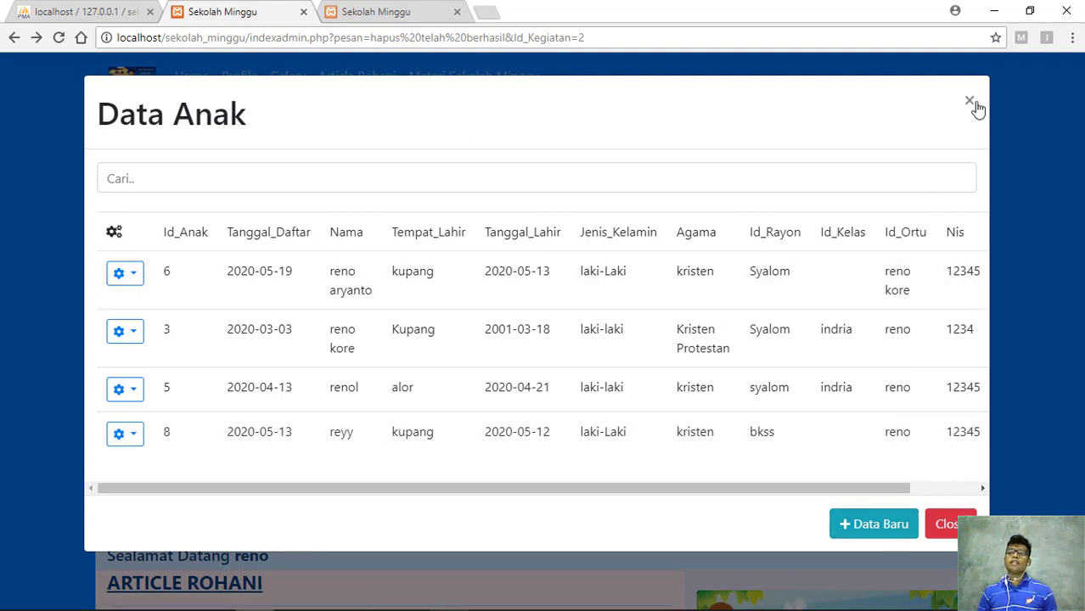
left_click(969, 103)
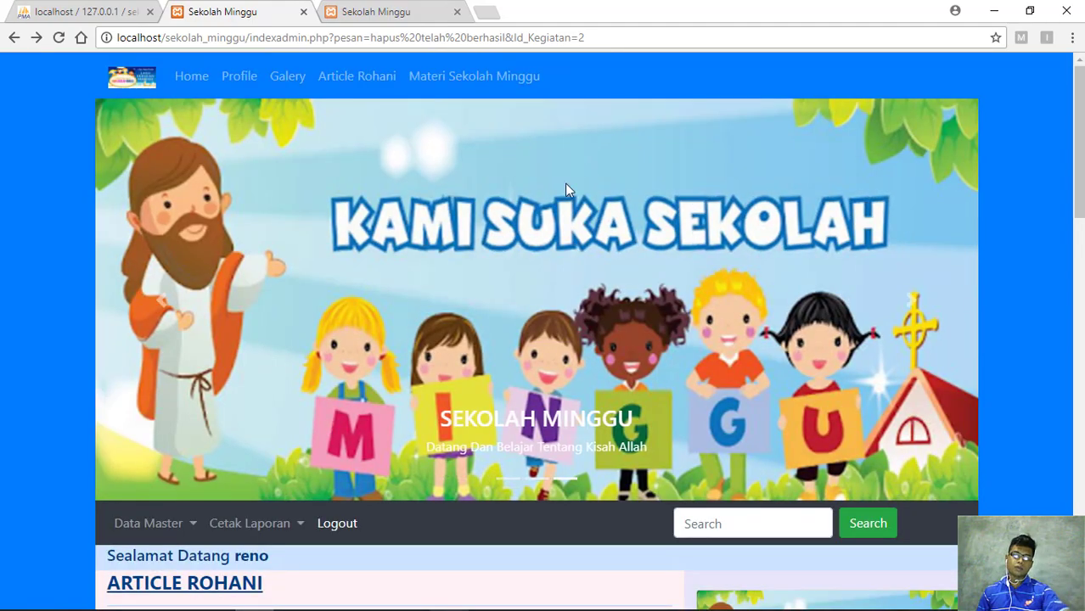
scroll(466, 268, "down", 6)
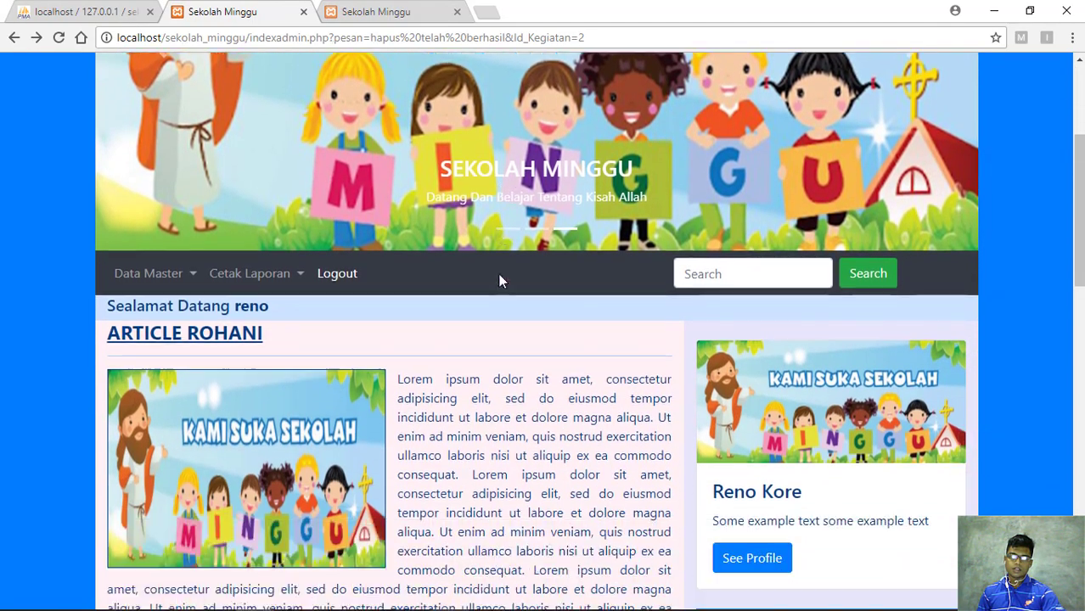
scroll(542, 290, "up", 3)
scroll(542, 290, "up", 4)
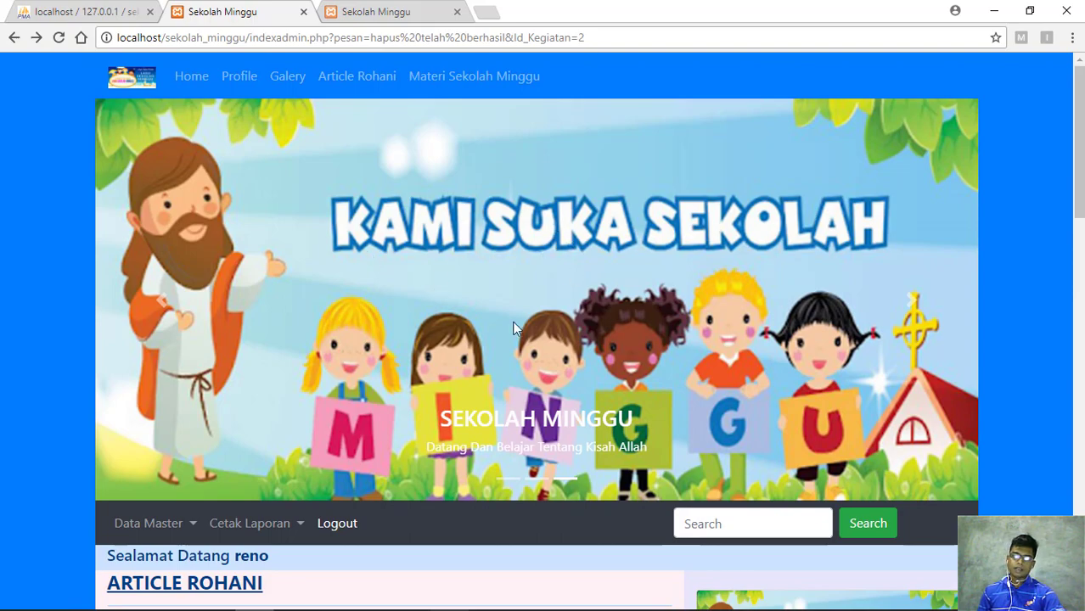
scroll(486, 289, "down", 4)
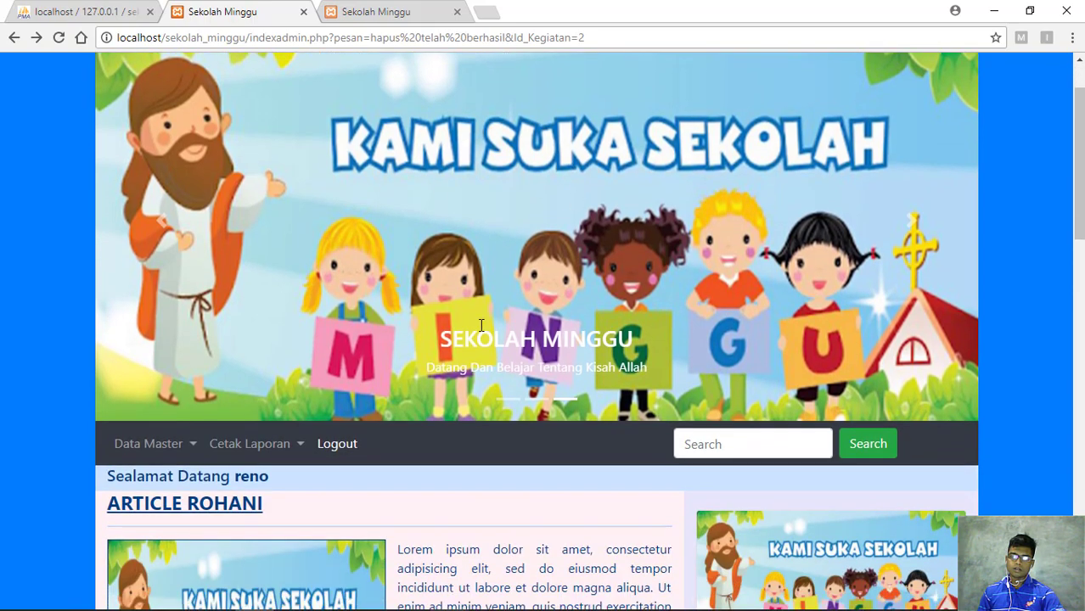
scroll(482, 325, "down", 10)
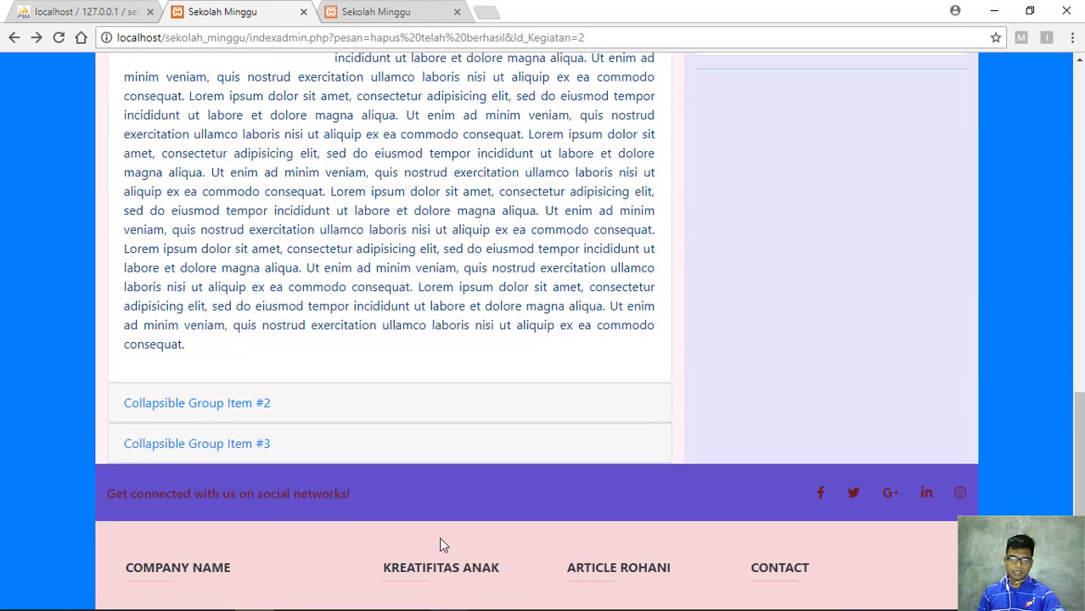
mouse_move(423, 604)
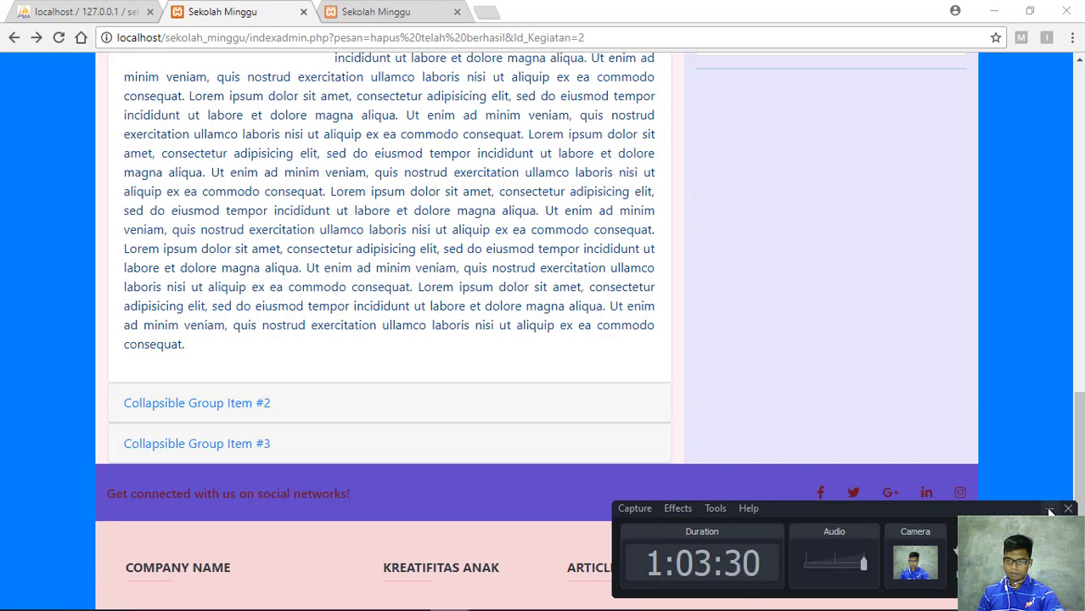
scroll(485, 396, "up", 10)
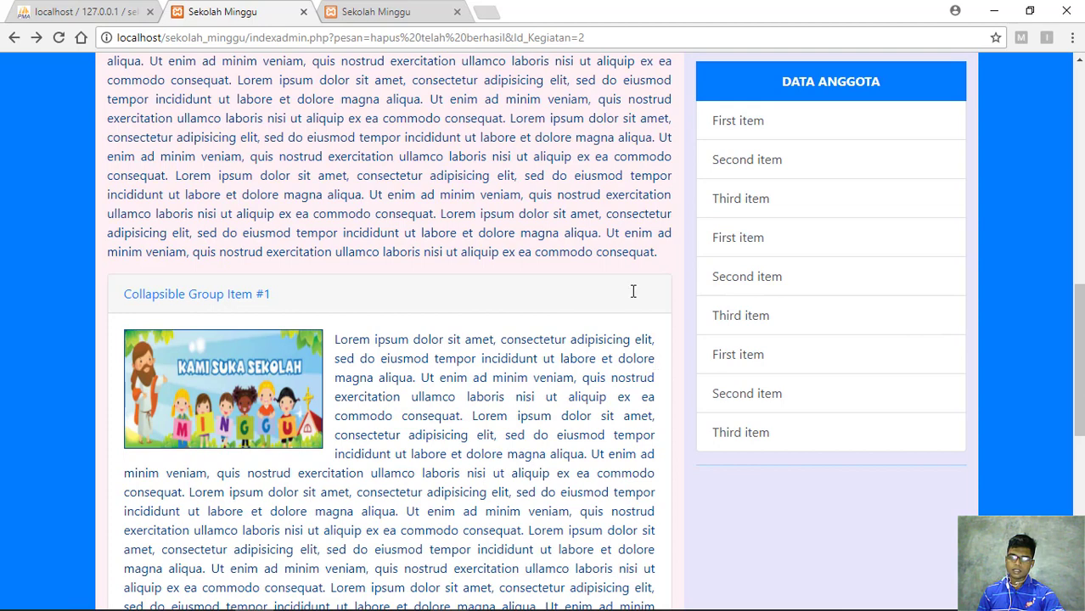
scroll(633, 292, "up", 10)
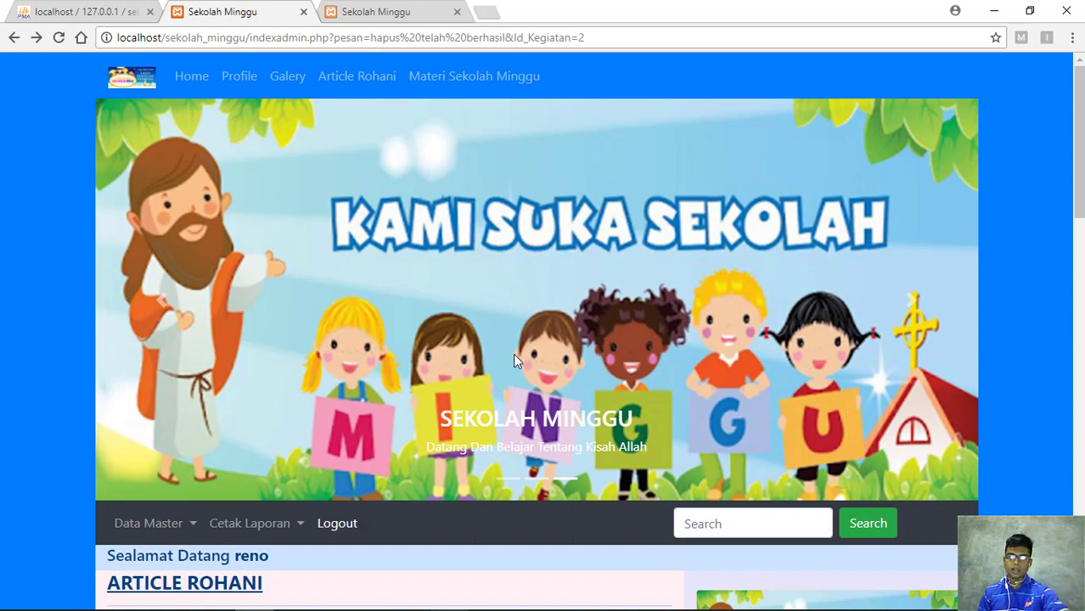
scroll(513, 353, "down", 1)
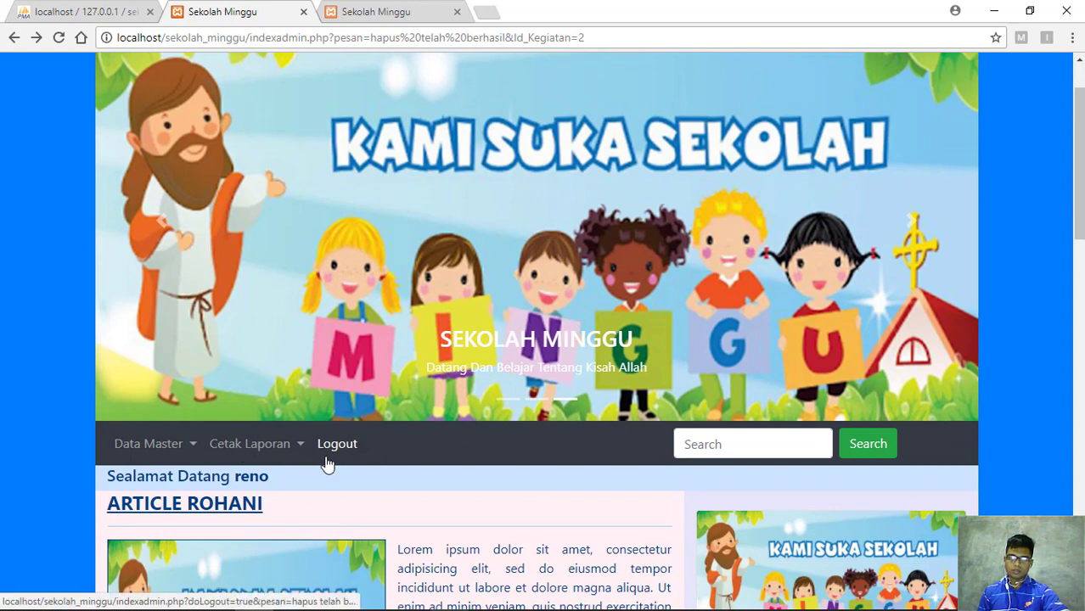
scroll(178, 370, "up", 1)
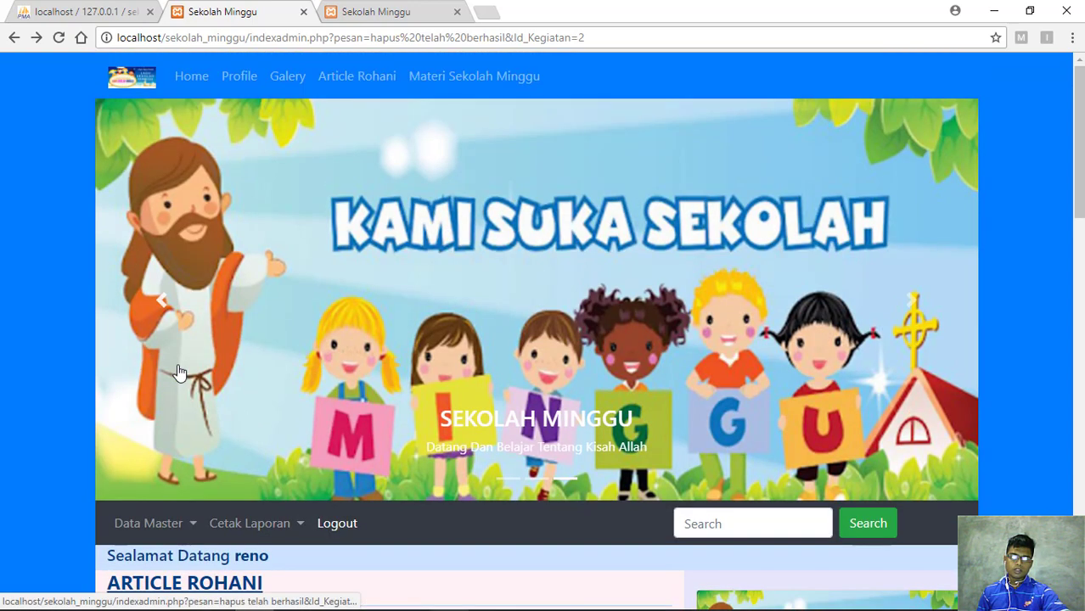
scroll(178, 372, "down", 2)
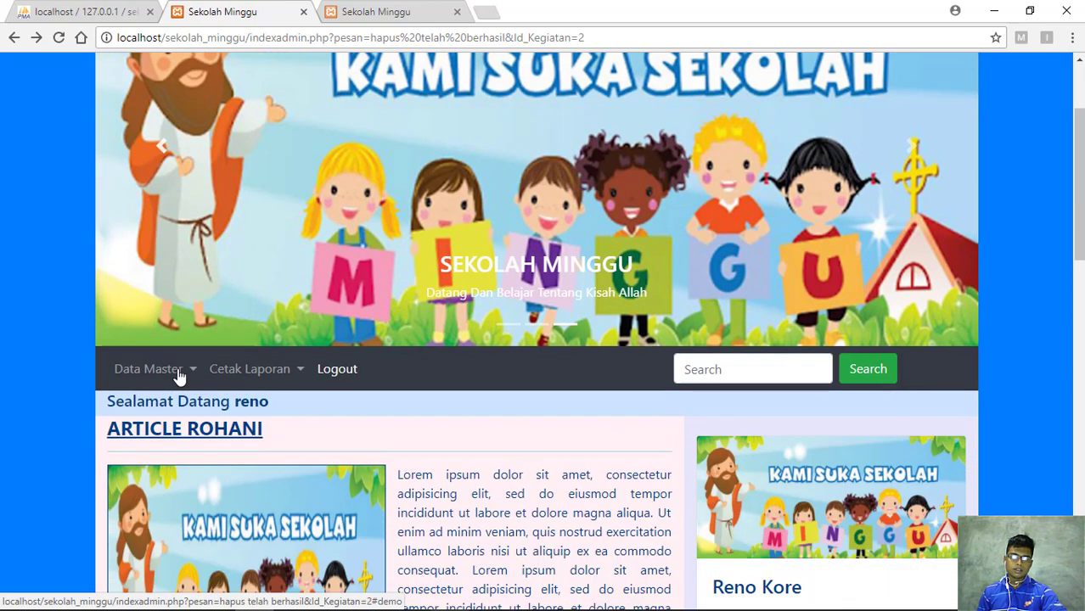
scroll(287, 283, "up", 2)
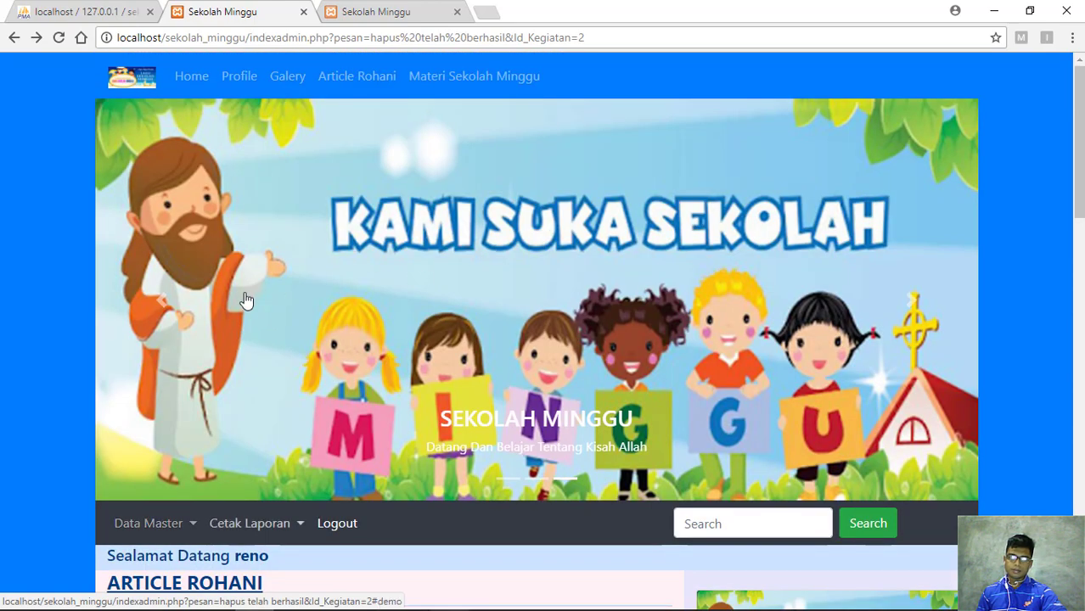
scroll(243, 297, "down", 5)
scroll(244, 299, "down", 10)
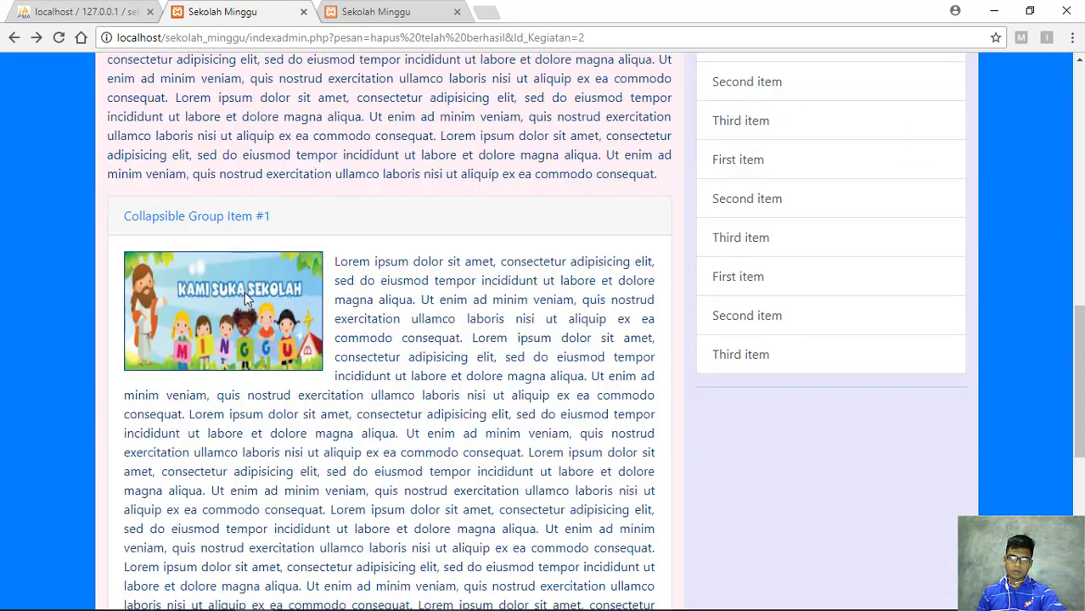
scroll(244, 299, "down", 4)
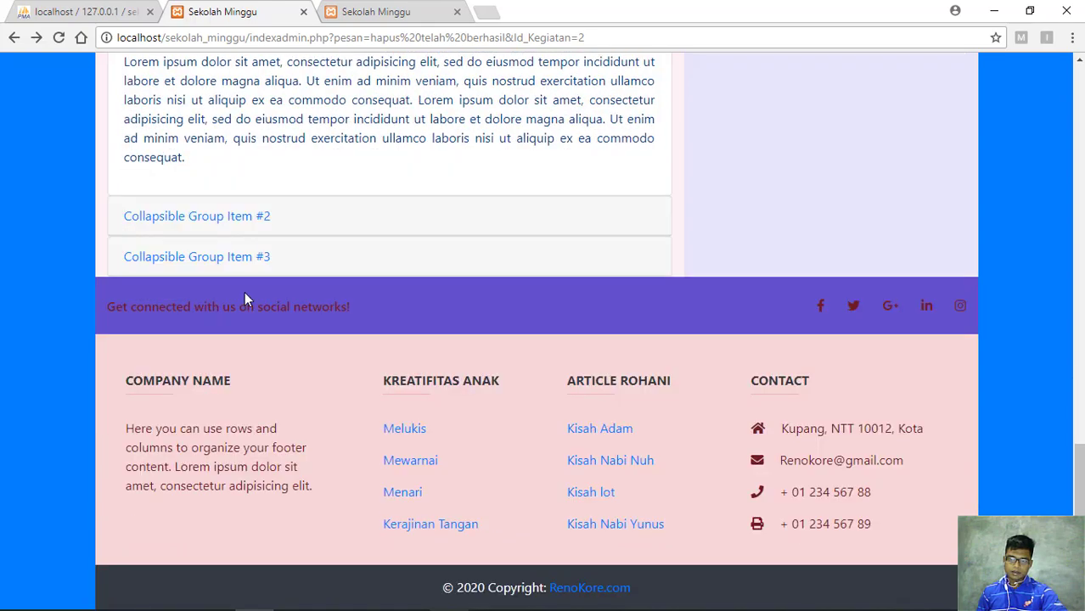
scroll(244, 293, "up", 8)
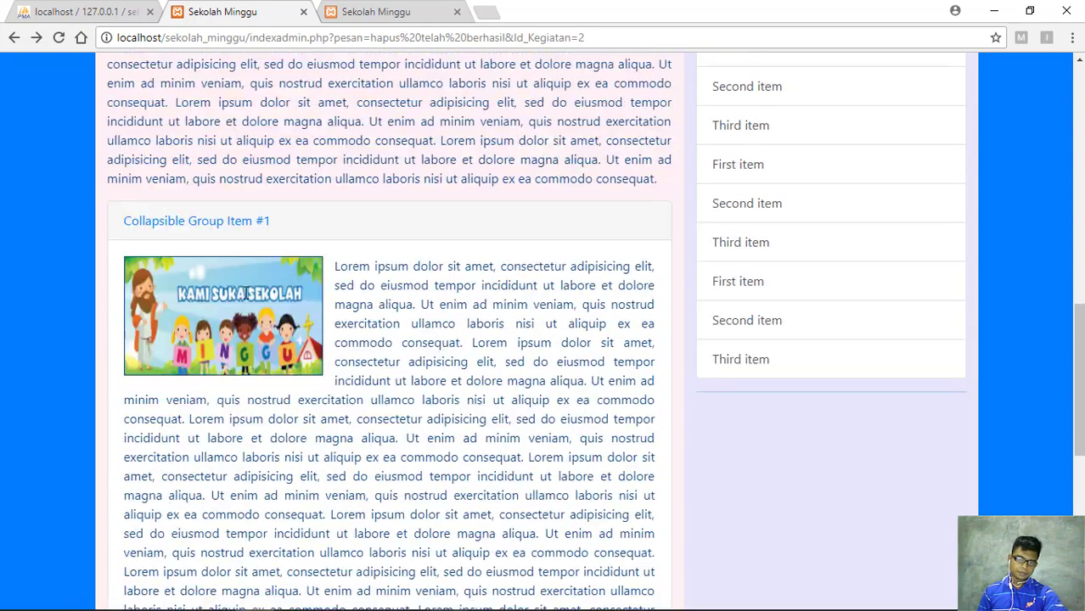
scroll(245, 293, "up", 10)
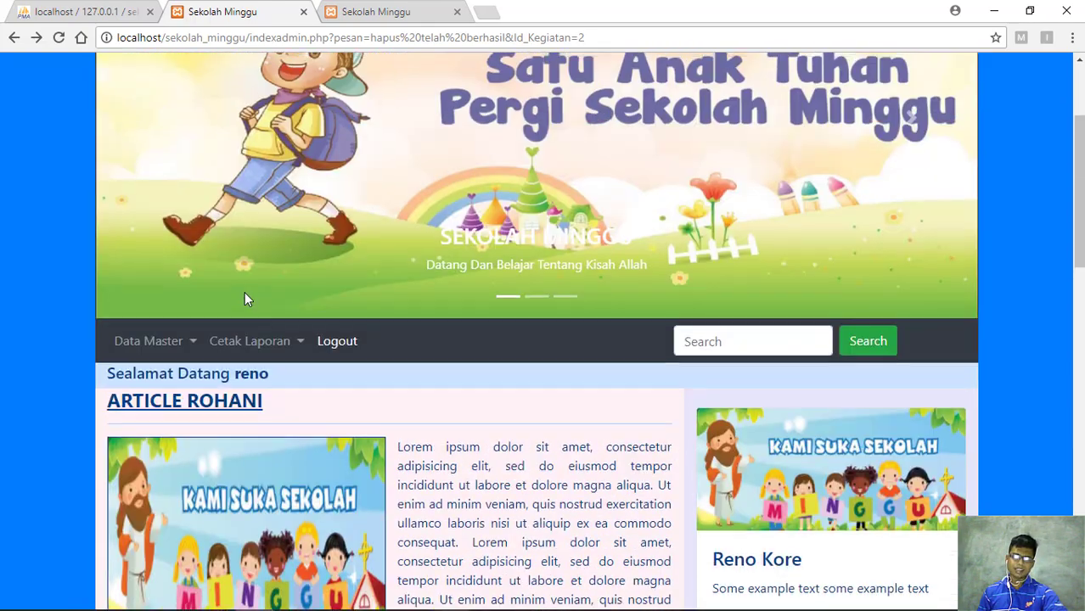
scroll(245, 299, "up", 3)
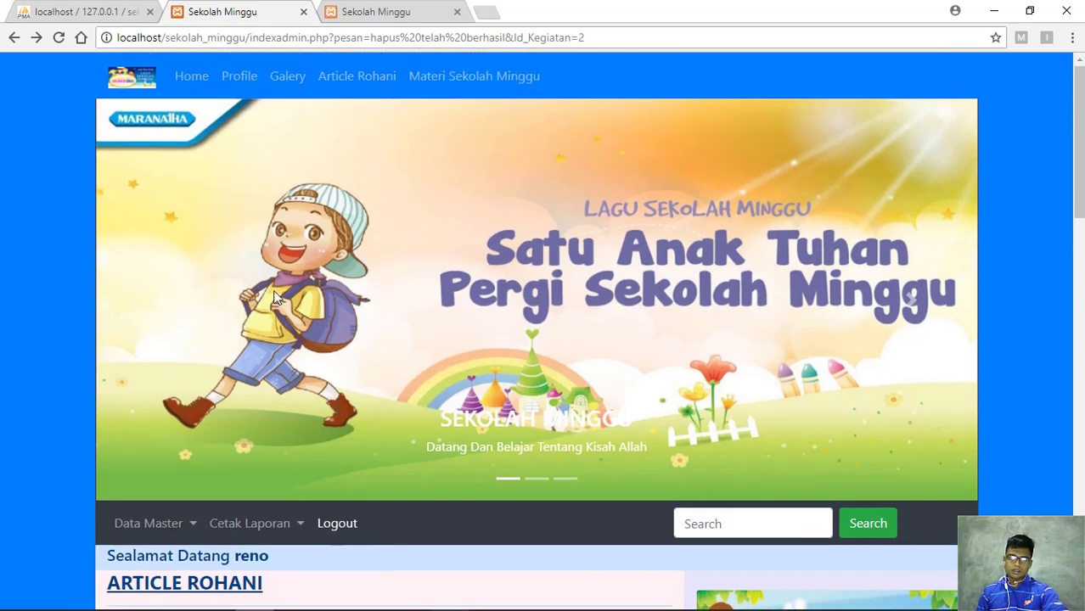
left_click(194, 525)
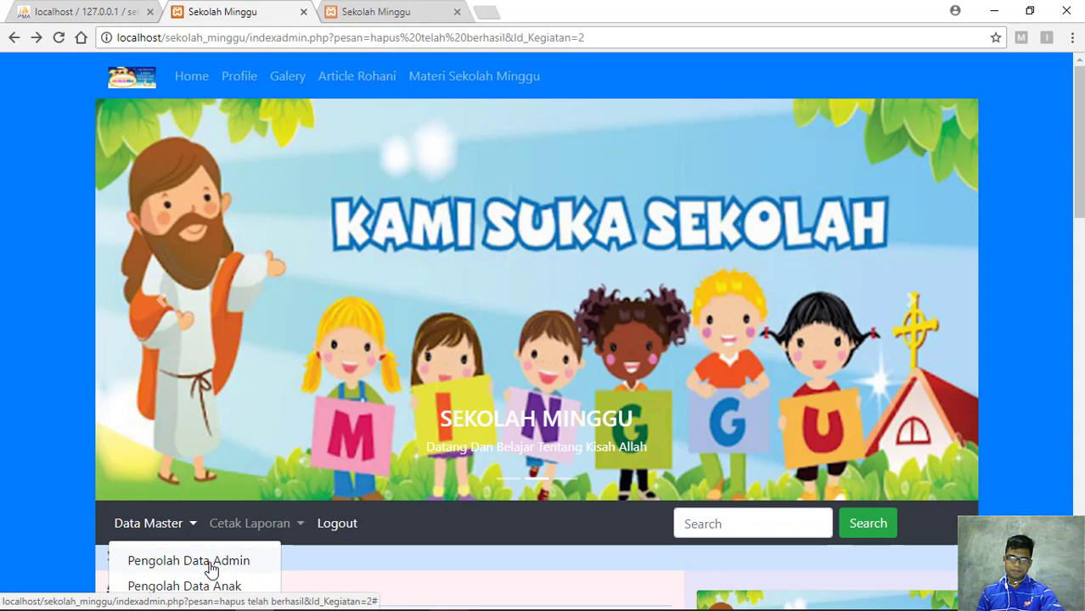
left_click(214, 564)
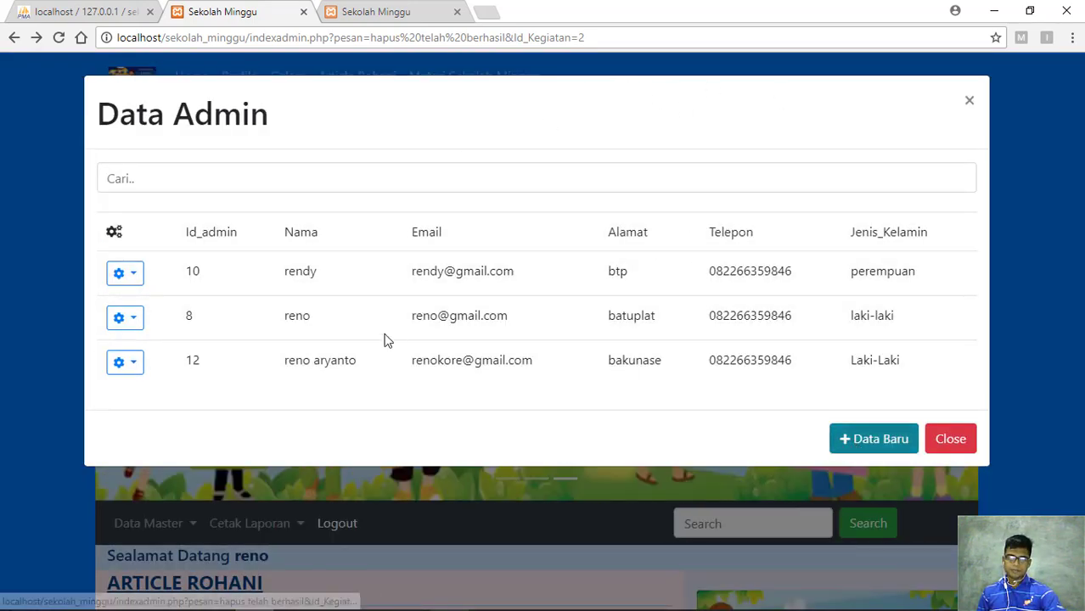
key("Return")
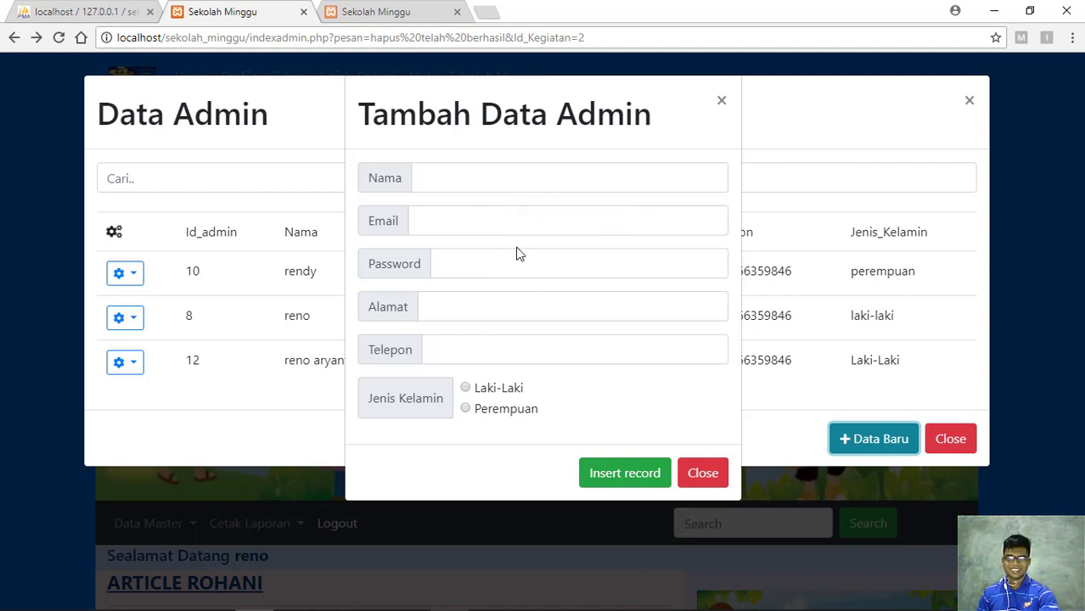
left_click(720, 104)
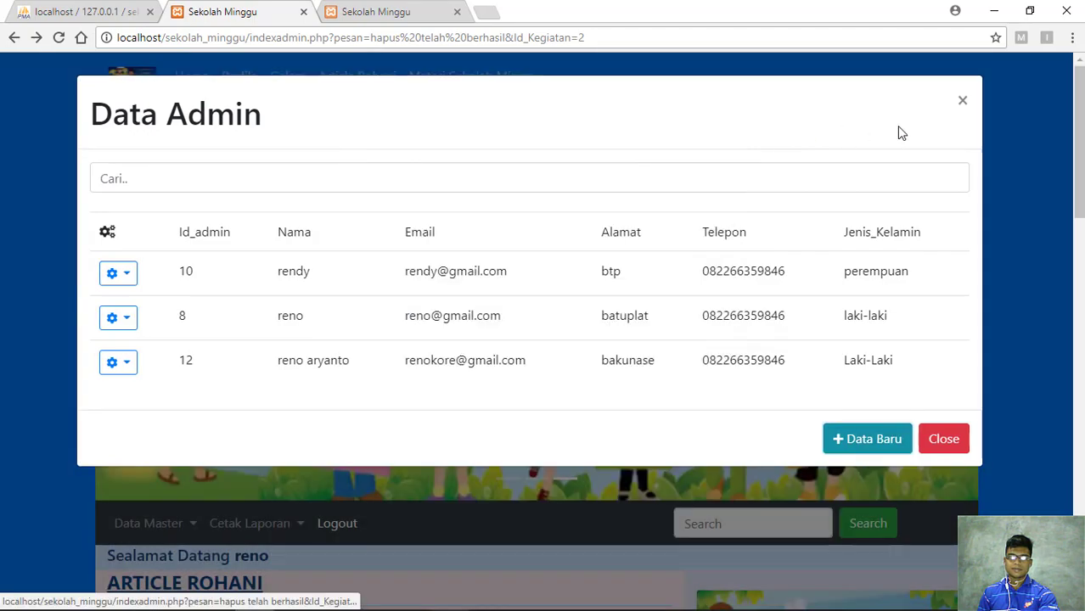
left_click(963, 102)
scroll(938, 285, "down", 4)
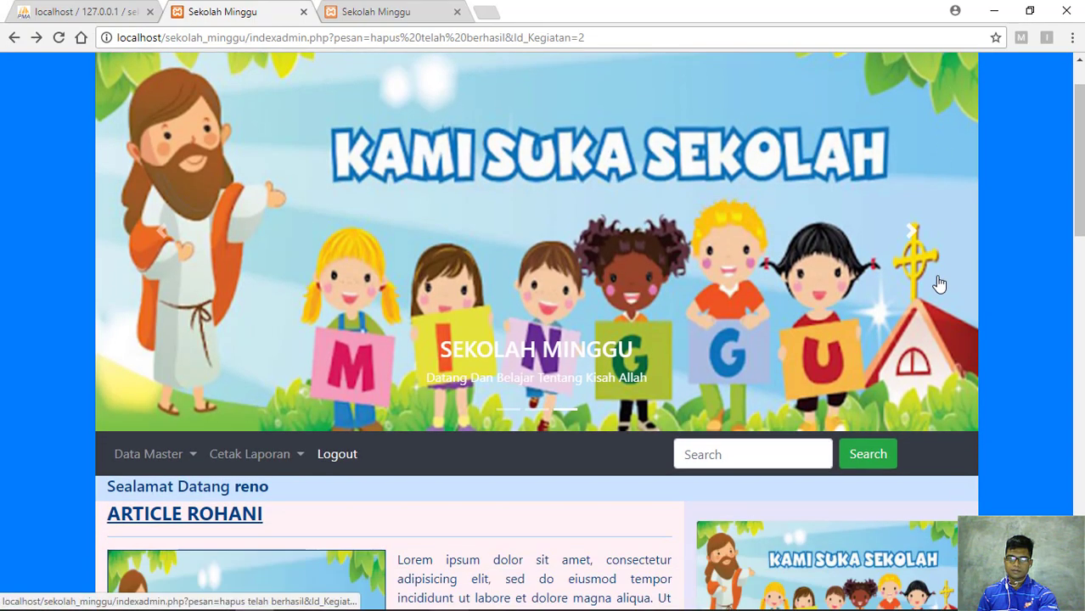
scroll(940, 283, "down", 10)
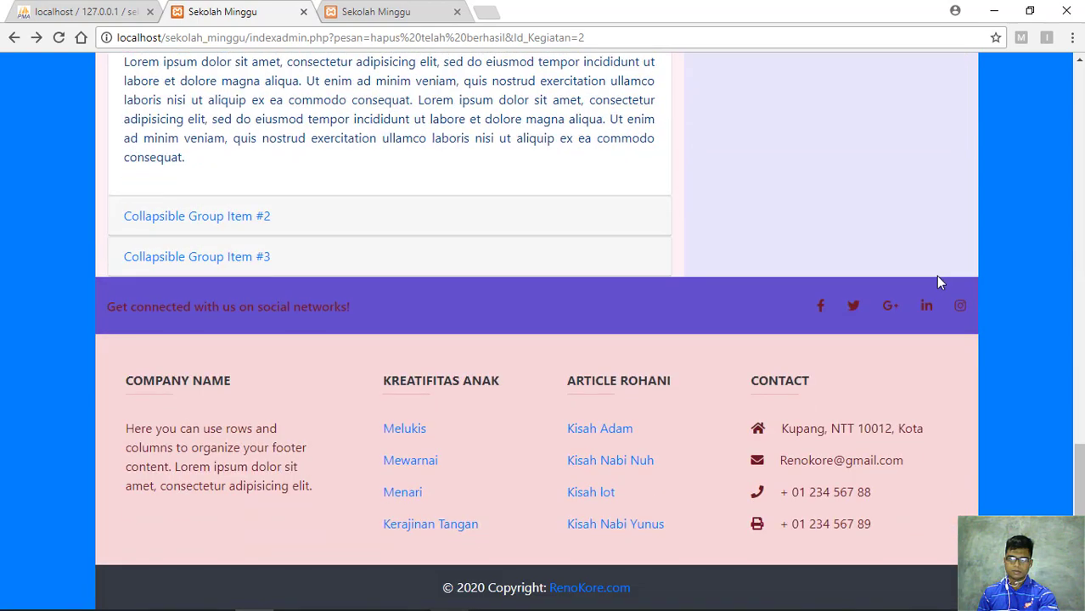
scroll(939, 282, "up", 10)
scroll(939, 282, "up", 8)
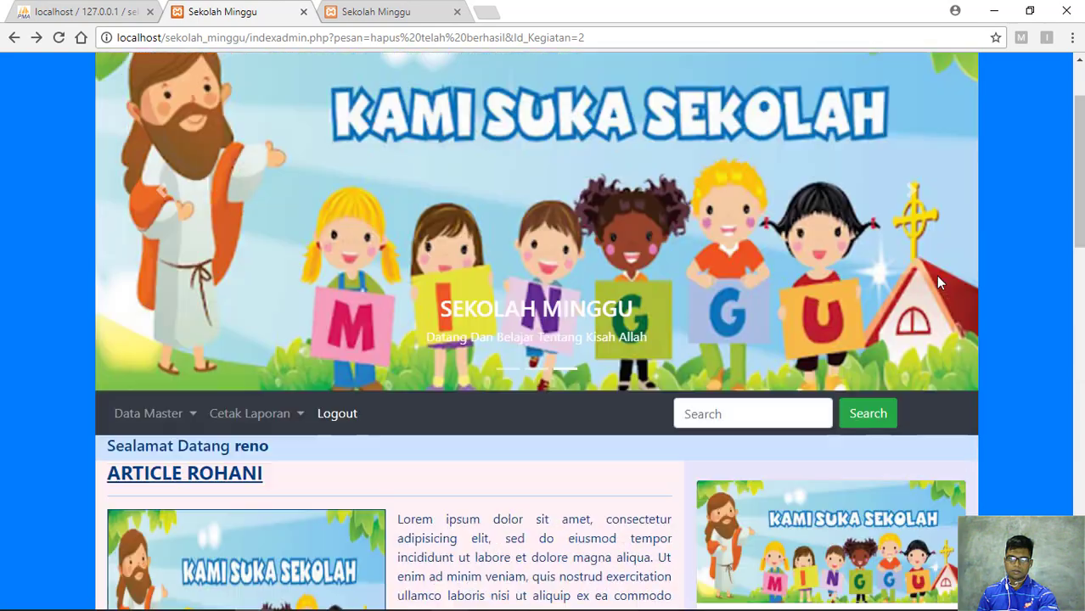